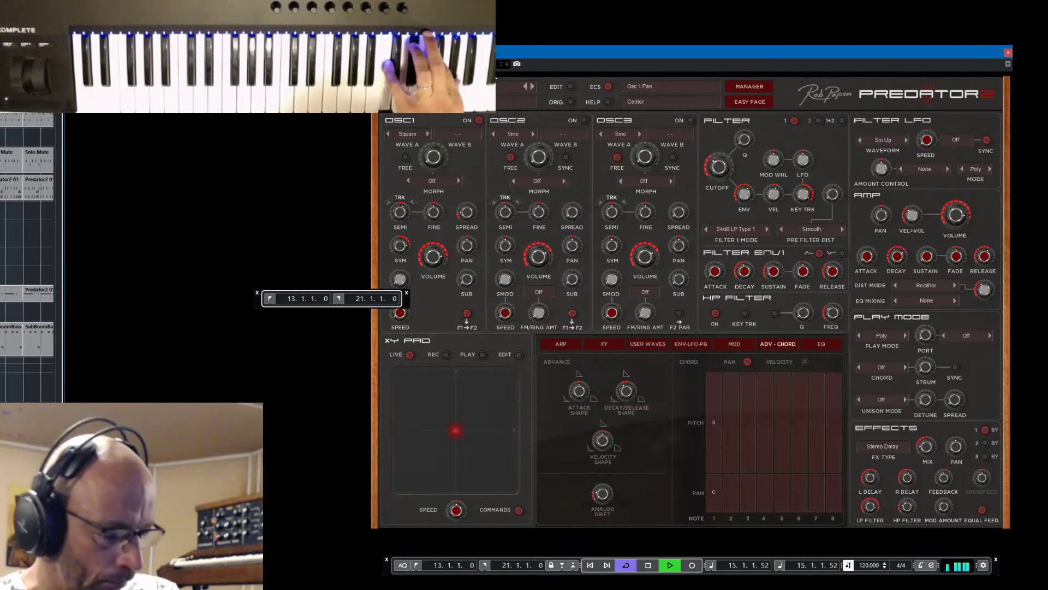
Stop and restart playback to listen to Predator 2's current sound
{"action": "key", "text": "space"}
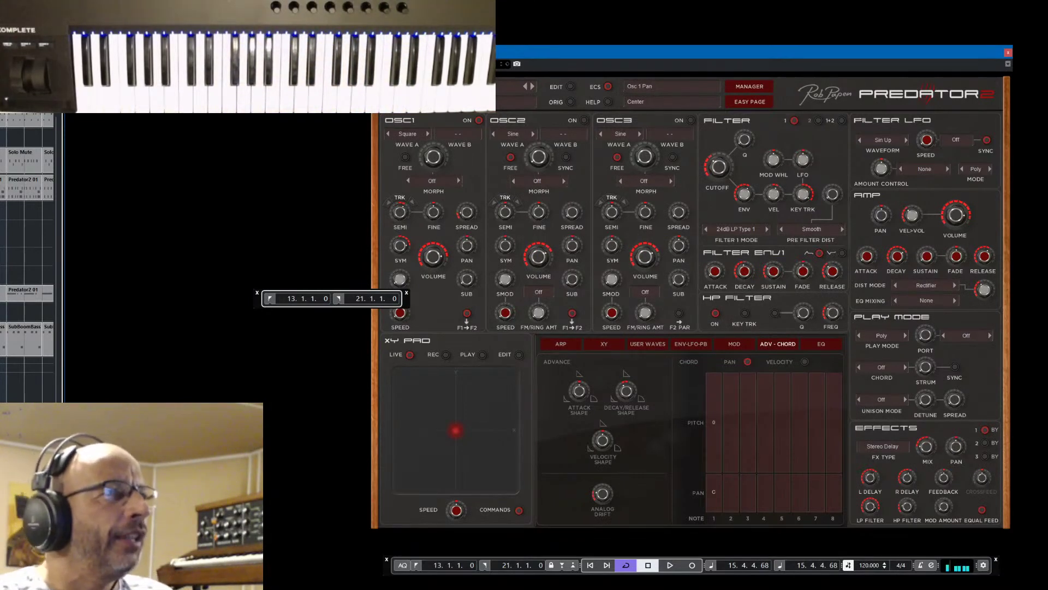
{"action": "key", "text": "space"}
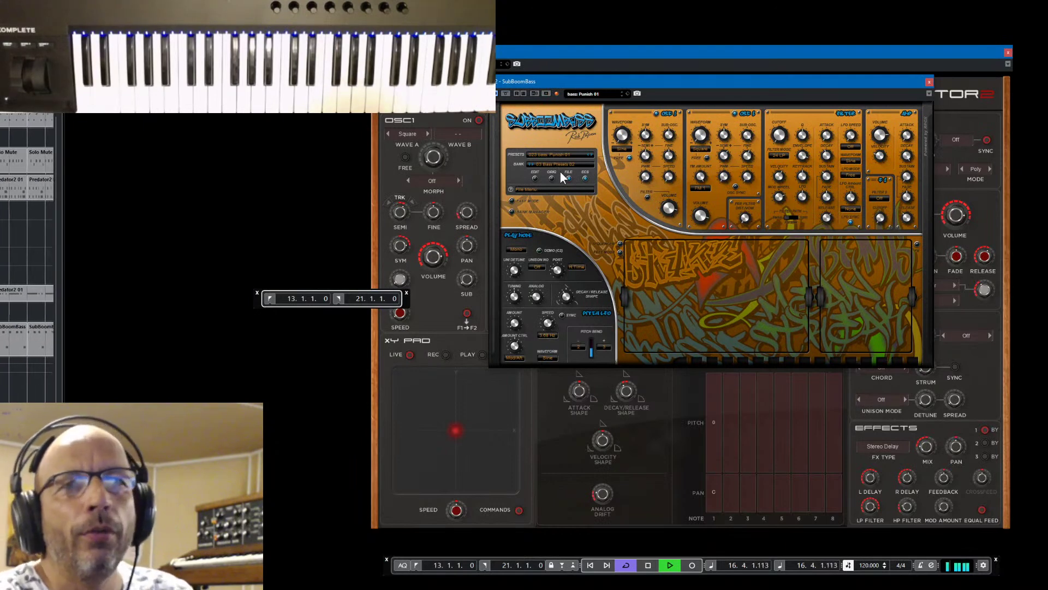
Show the SubBoomBass step sequencer, then close the SubBoomBass window
{"action": "left_click", "coordinate": [621, 243]}
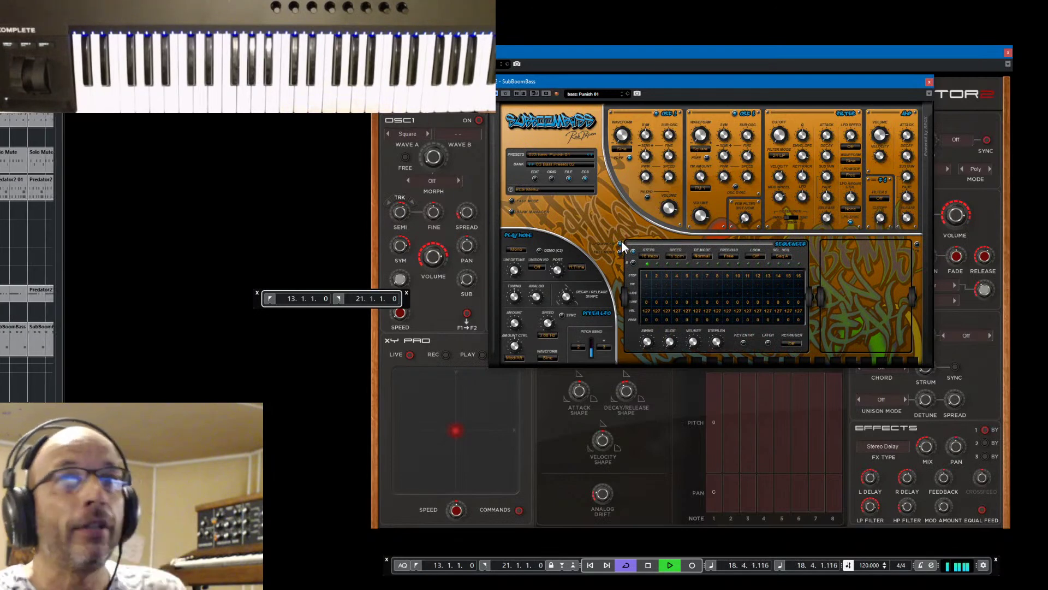
{"action": "left_click", "coordinate": [929, 83]}
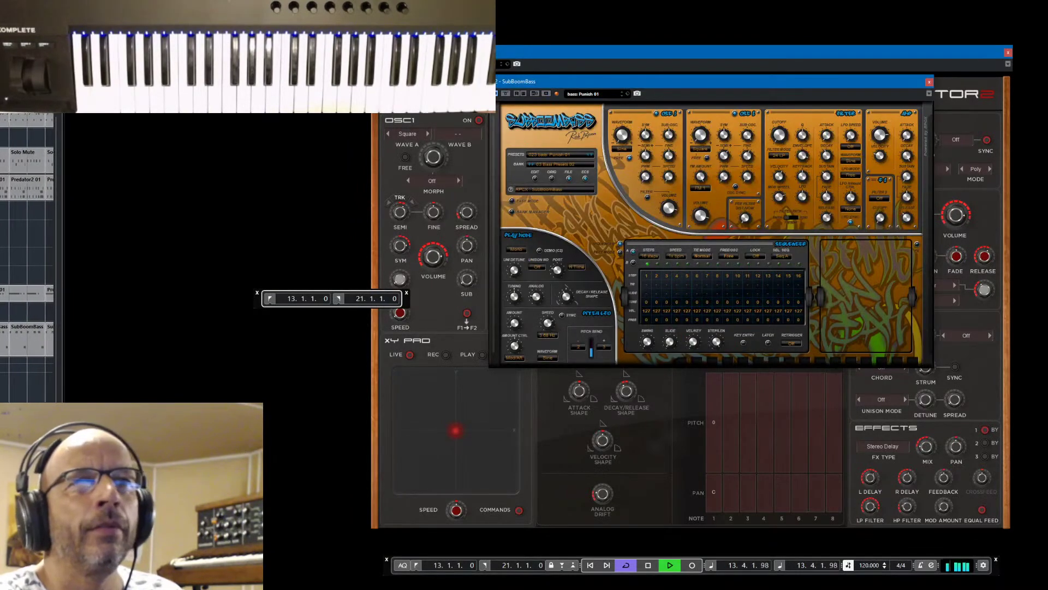
{"action": "left_click", "coordinate": [929, 82]}
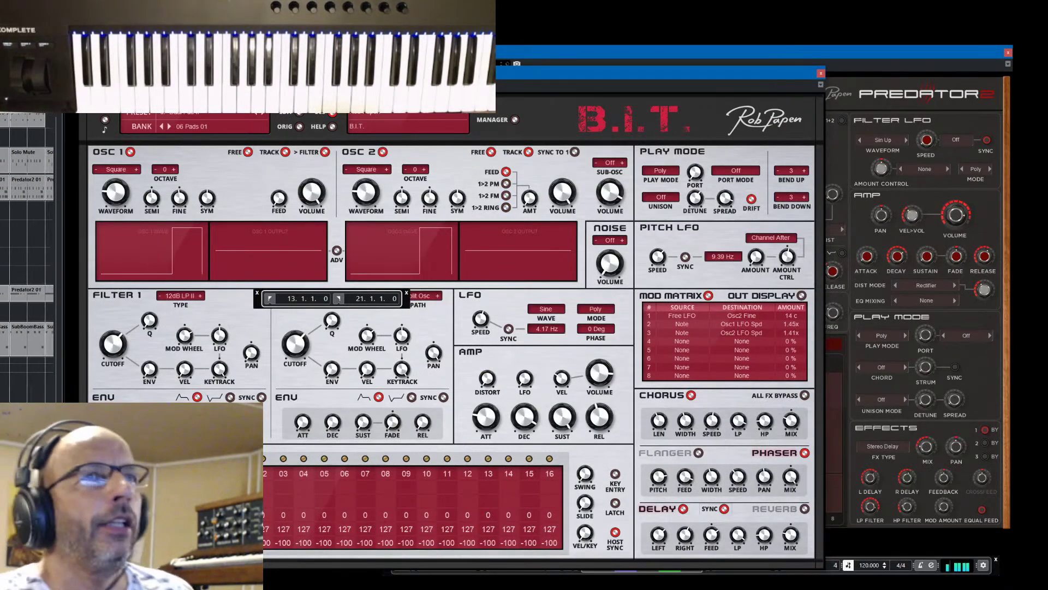
Move the B.I.T. window fully into view, stop playback, and open its credits and info screen
{"action": "left_click_drag", "start_coordinate": [649, 73], "coordinate": [809, 38]}
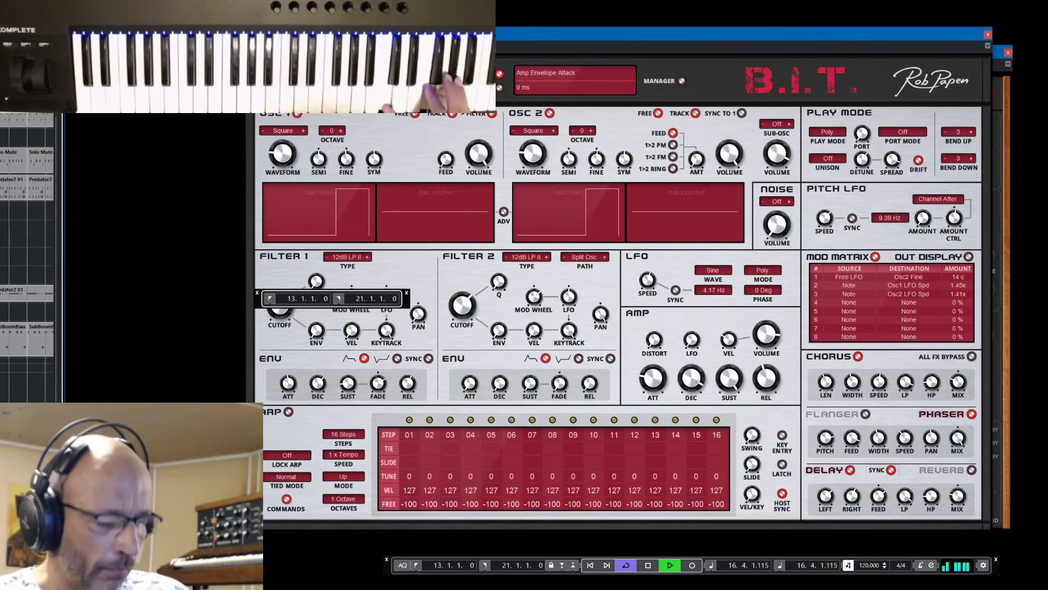
{"action": "key", "text": "space"}
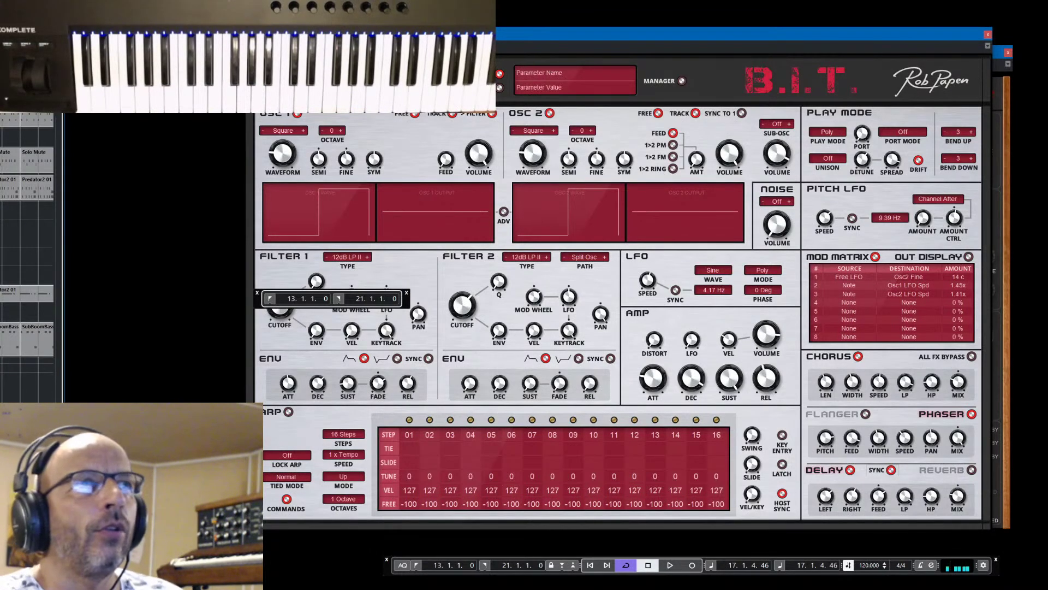
{"action": "left_click", "coordinate": [328, 69]}
{"action": "mouse_move", "coordinate": [349, 73]}
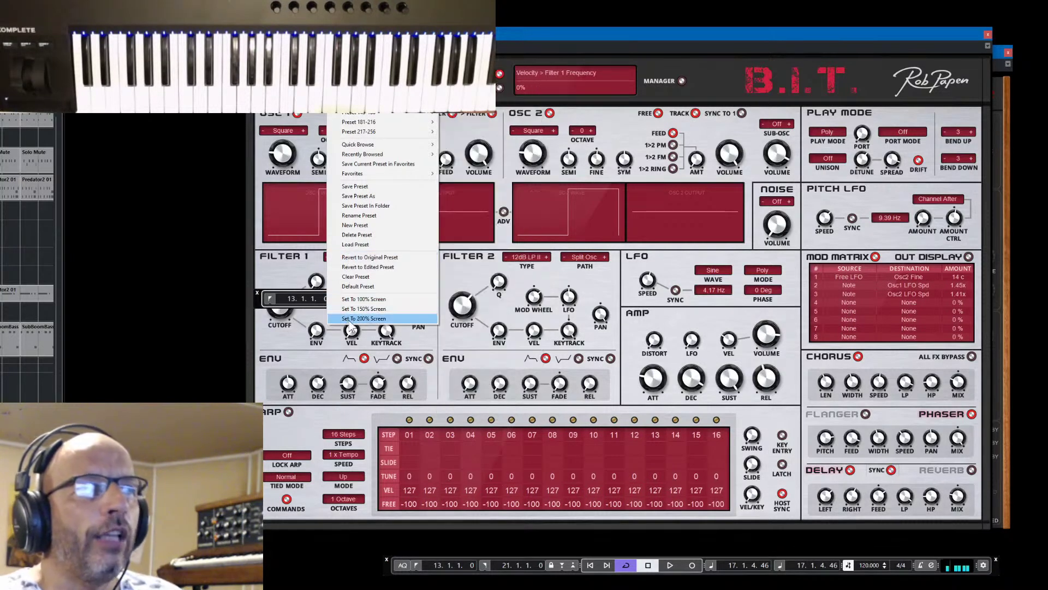
{"action": "left_click", "coordinate": [756, 87]}
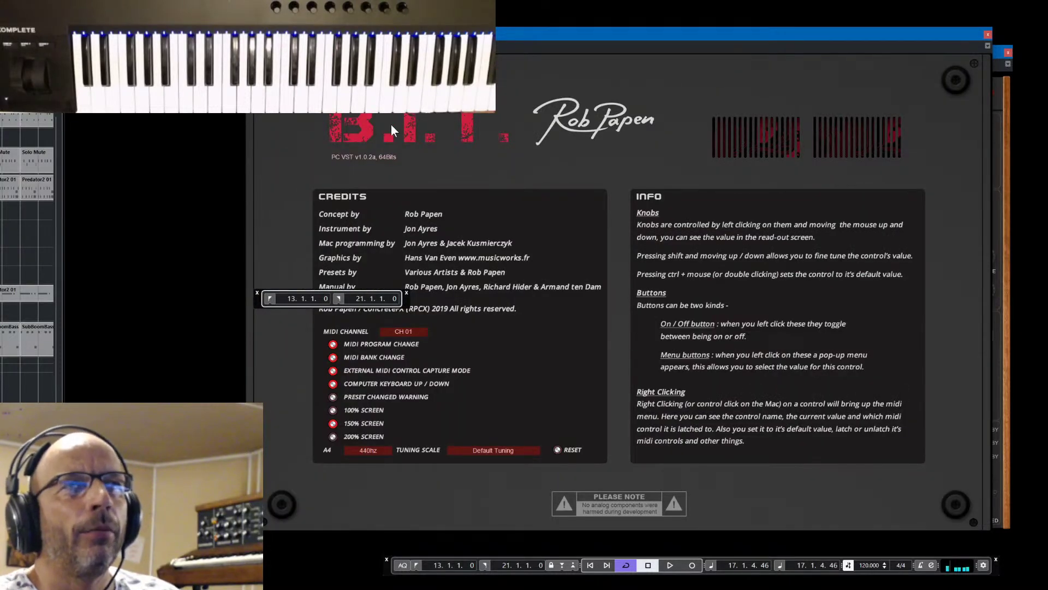
Dismiss the B.I.T. info screen to return to the full synth panel
{"action": "left_click", "coordinate": [406, 123]}
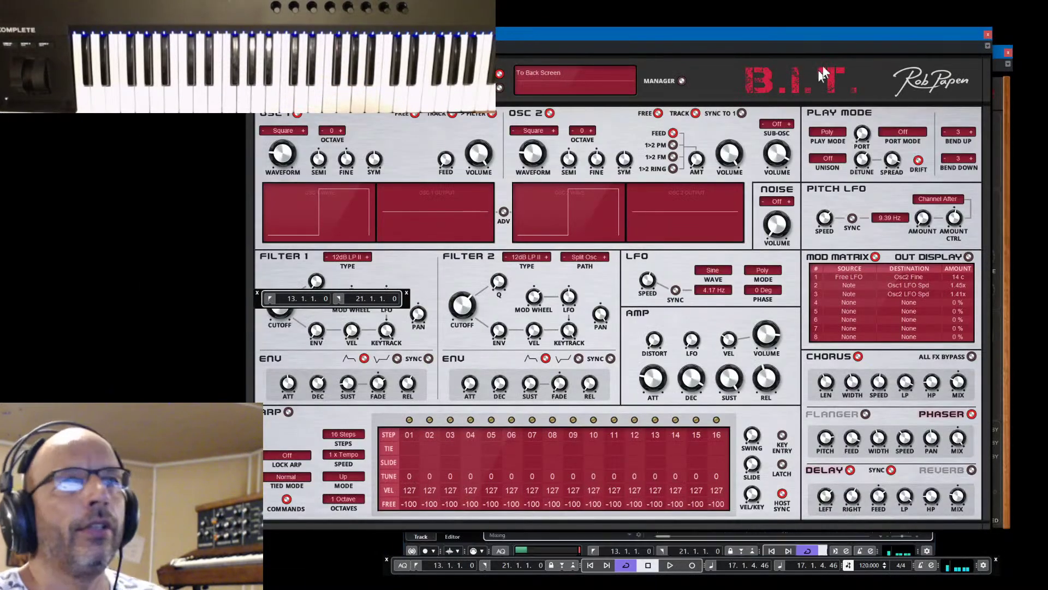
Close the B.I.T. and Predator 2 windows and reposition the Cubase project window
{"action": "left_click", "coordinate": [989, 34]}
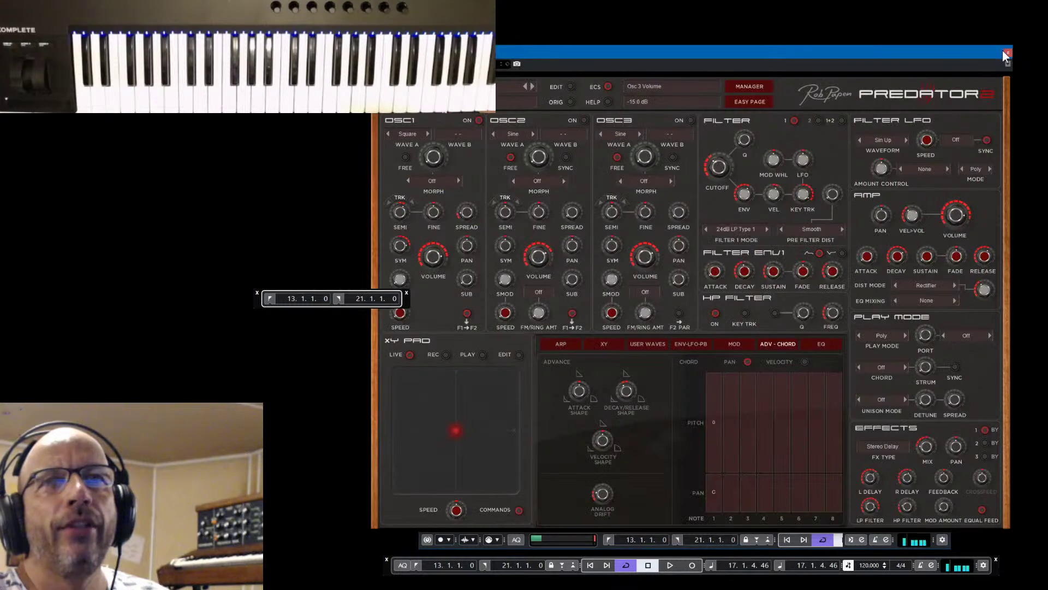
{"action": "left_click", "coordinate": [1002, 51]}
{"action": "left_click_drag", "start_coordinate": [837, 64], "coordinate": [786, 52]}
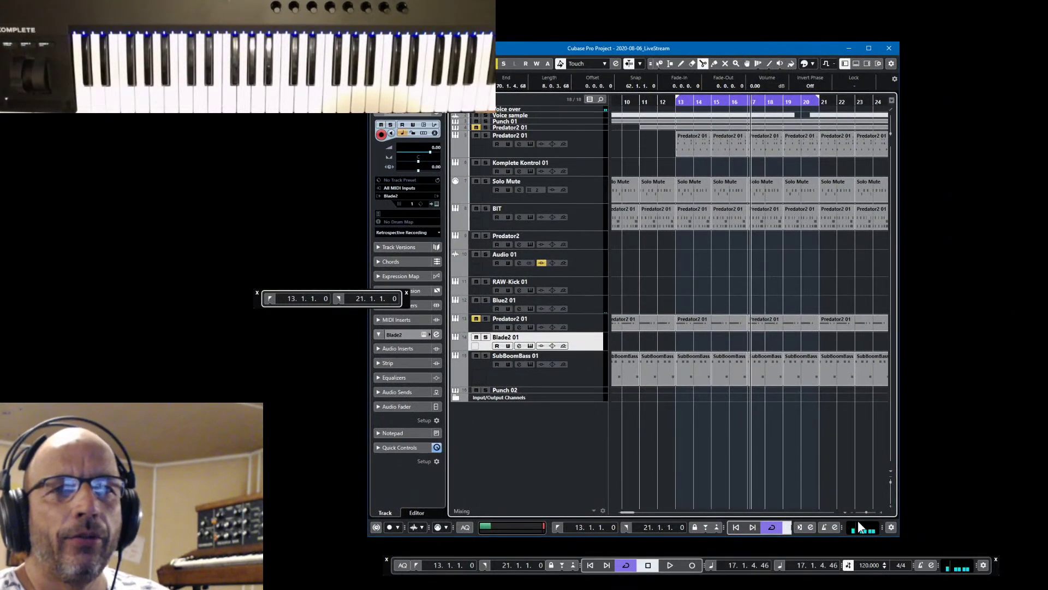
{"action": "left_click_drag", "start_coordinate": [629, 514], "coordinate": [640, 512]}
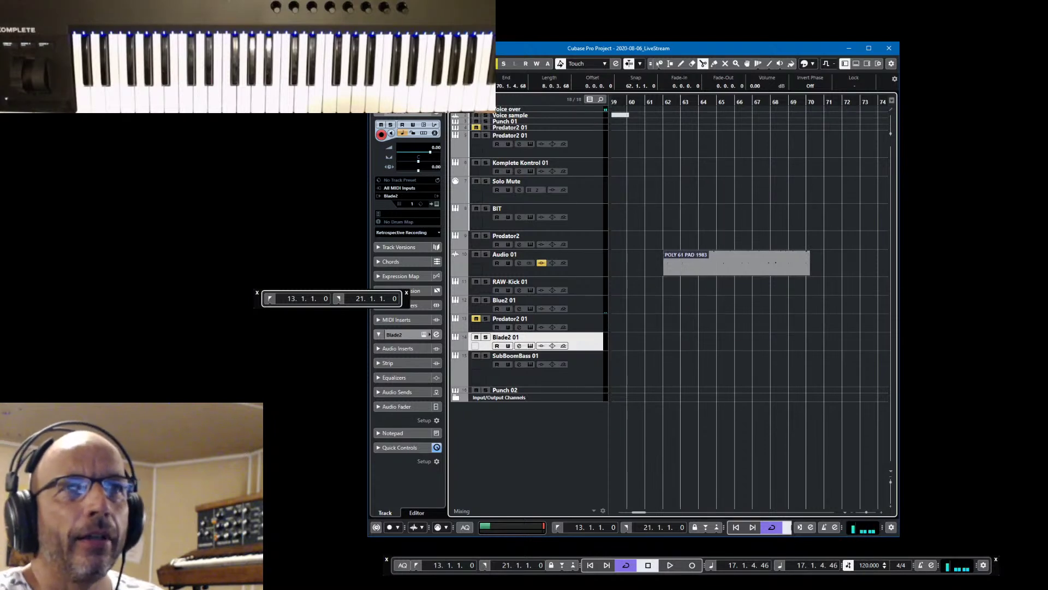
Set the left locator to bar 62 and the right locator to bar 70, and move the playhead to bar 62
{"action": "double_click", "coordinate": [578, 528]}
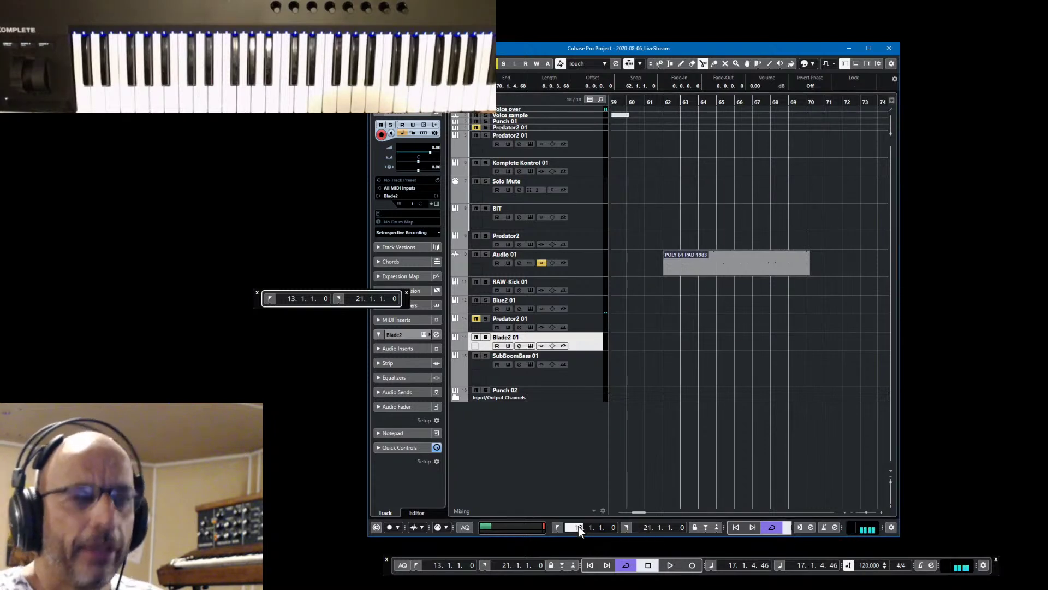
{"action": "type", "text": "62"}
{"action": "key", "text": "Return"}
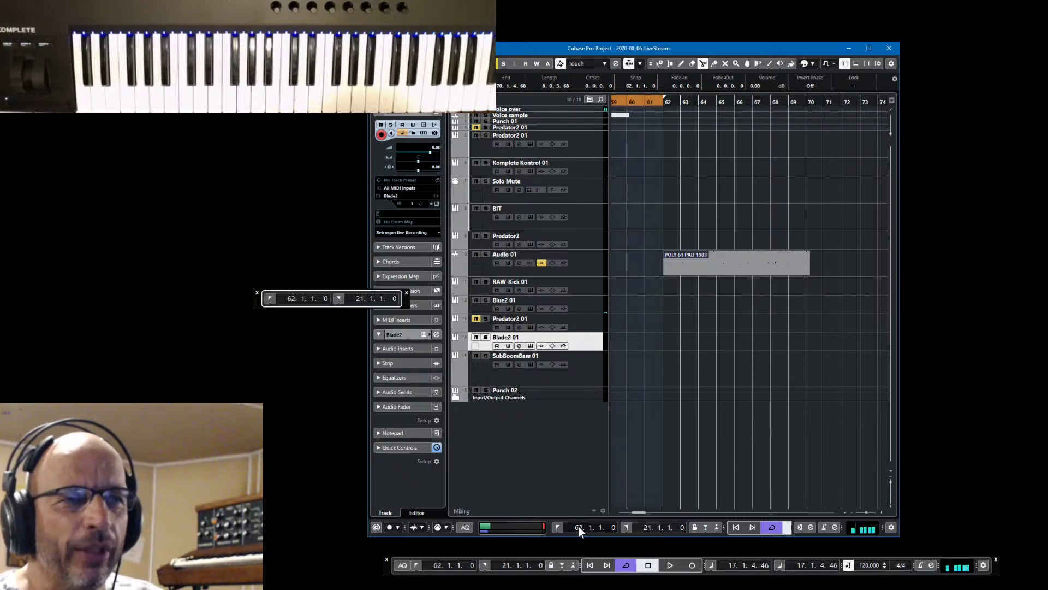
{"action": "double_click", "coordinate": [648, 526]}
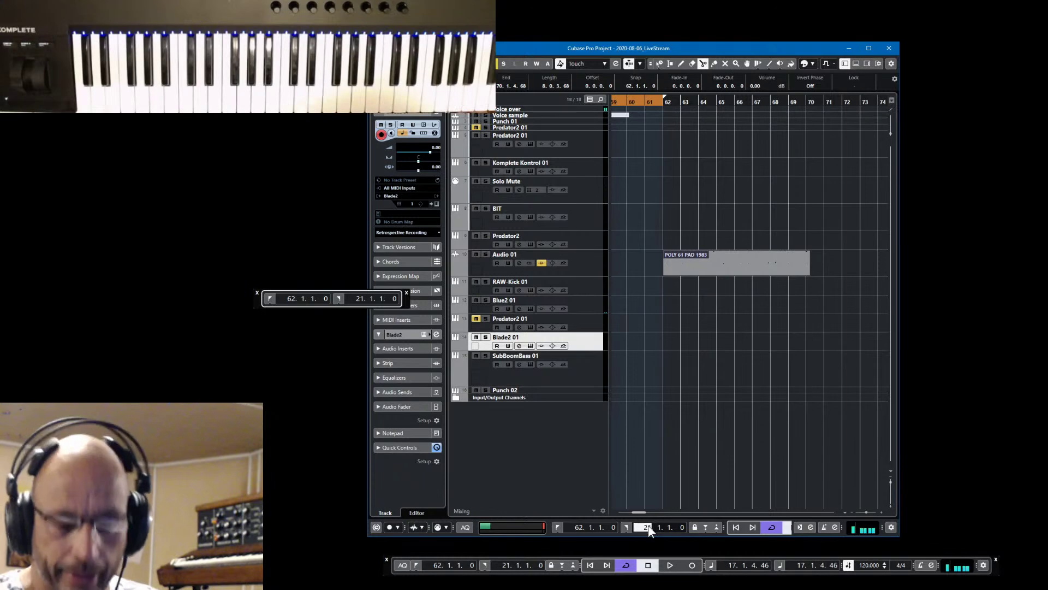
{"action": "type", "text": "70"}
{"action": "key", "text": "Return"}
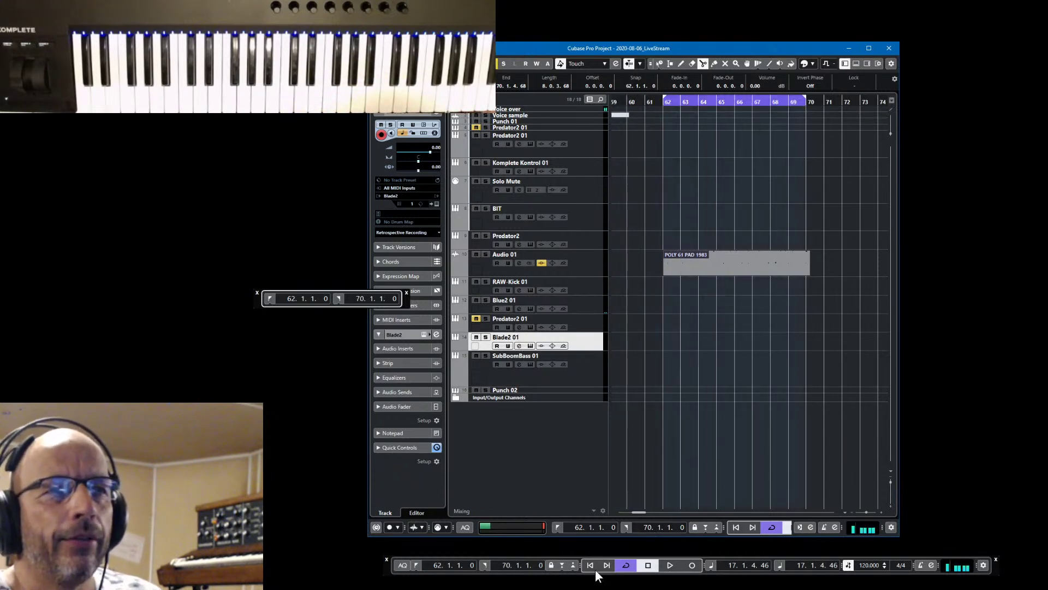
{"action": "left_click", "coordinate": [558, 526]}
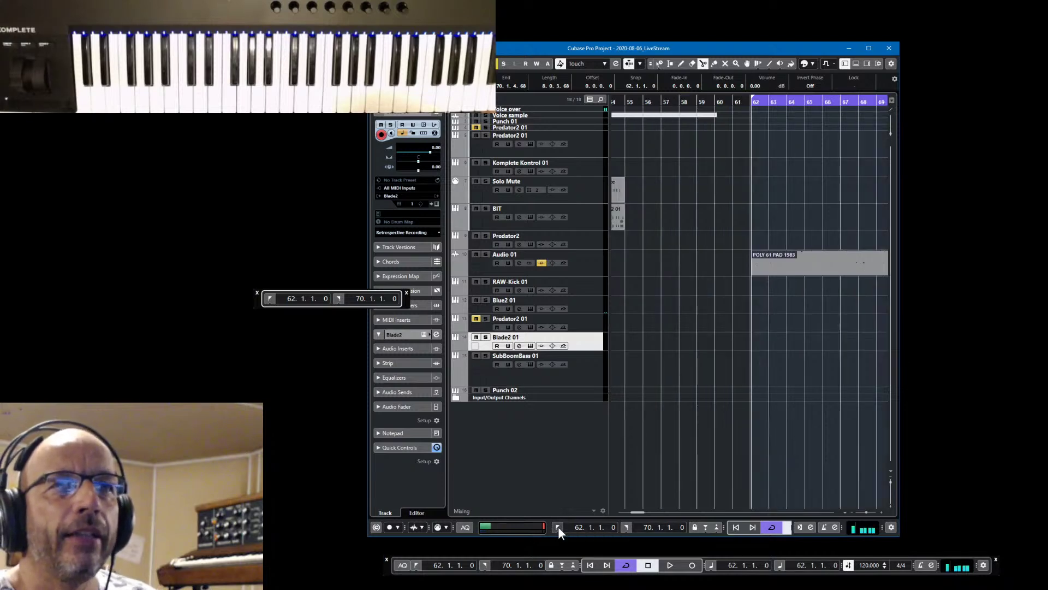
Widen the project view to show more bars, then play and stop from bar 62
{"action": "left_click_drag", "start_coordinate": [900, 455], "coordinate": [981, 455]}
{"action": "key", "text": "space"}
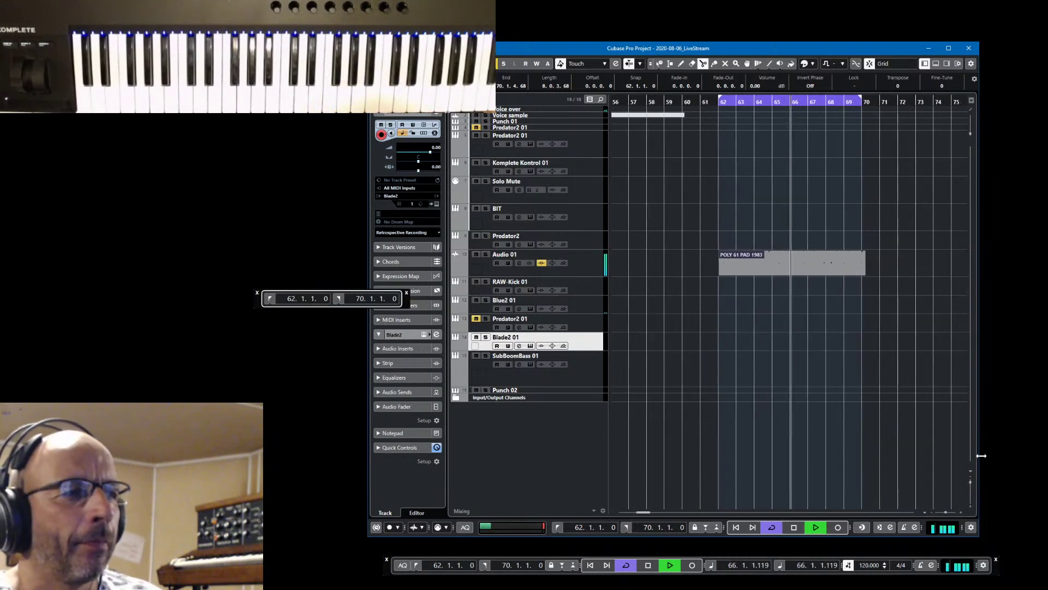
{"action": "key", "text": "space"}
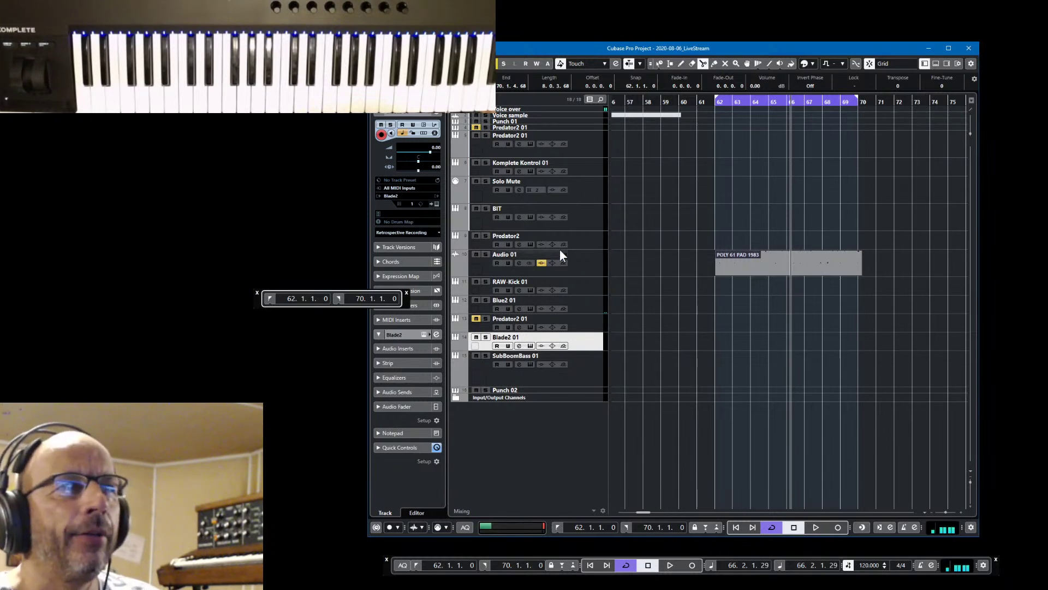
Open the Predator2 track's instrument editor, move it higher, and check the Osc 2 Symmetry value
{"action": "left_click", "coordinate": [593, 242]}
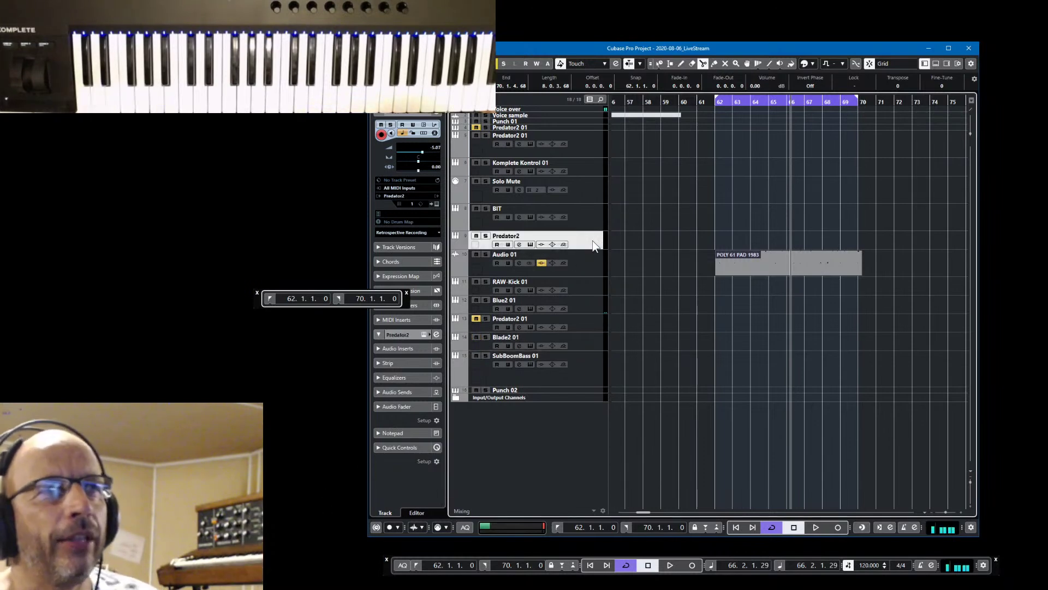
{"action": "left_click", "coordinate": [437, 202]}
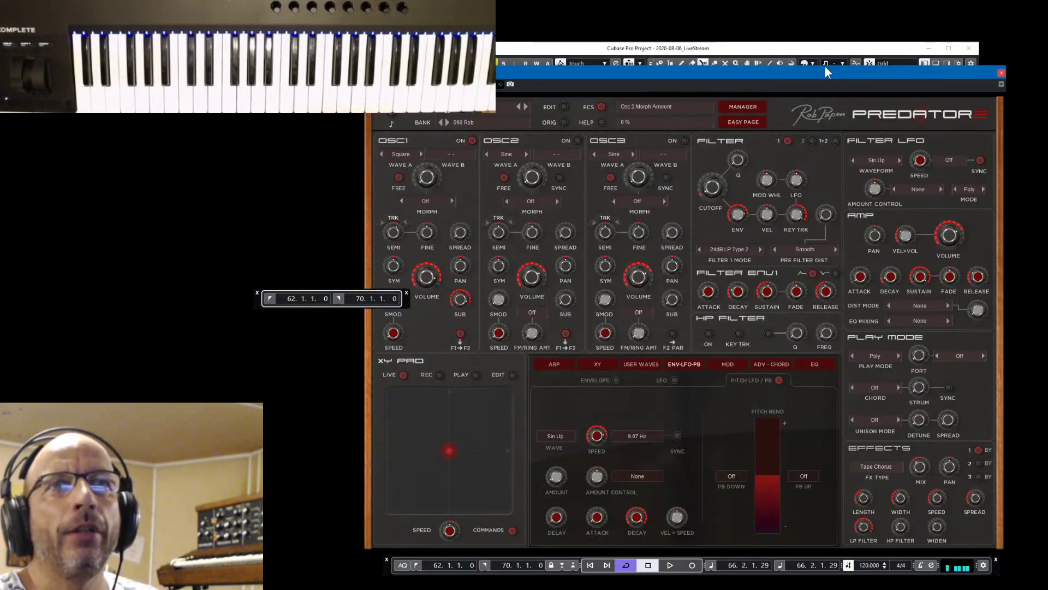
{"action": "left_click_drag", "start_coordinate": [827, 70], "coordinate": [827, 32]}
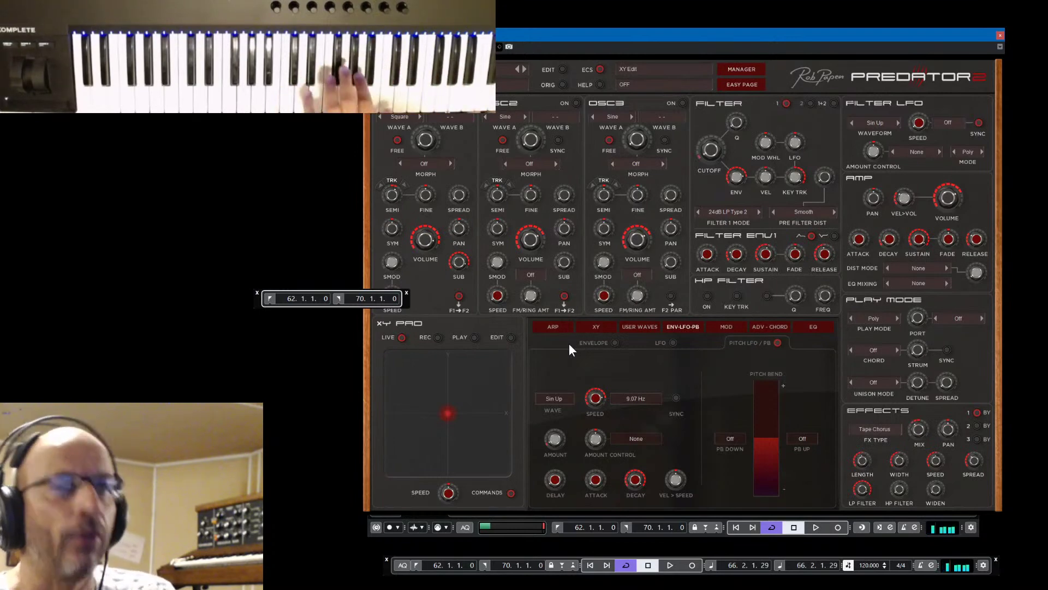
{"action": "left_click", "coordinate": [513, 243]}
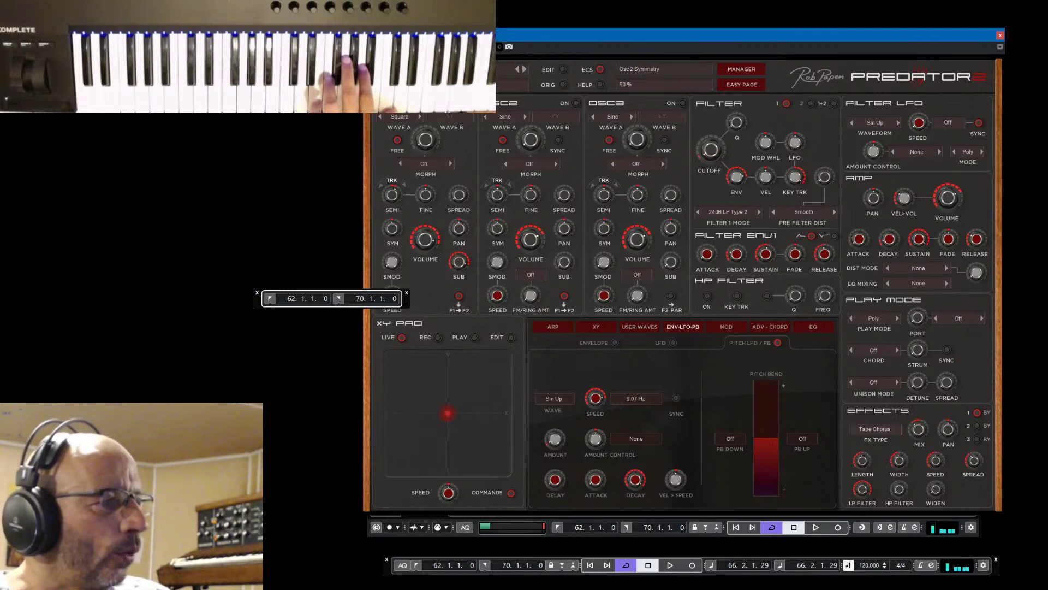
Switch to the paint program and maximize the synth PROGRAMMER chart image
{"action": "key", "text": "alt+Tab"}
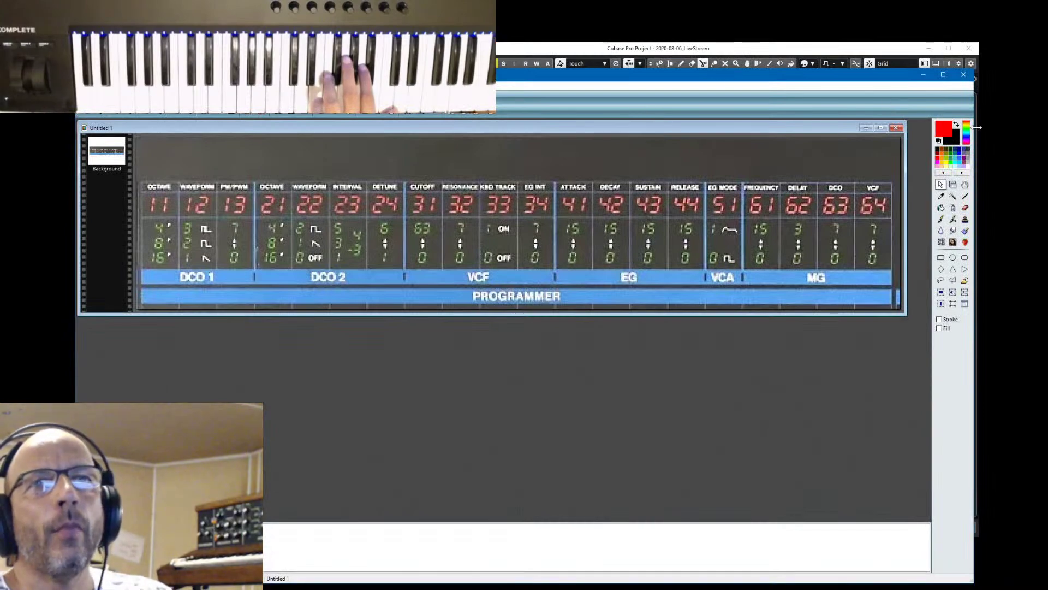
{"action": "left_click", "coordinate": [943, 74]}
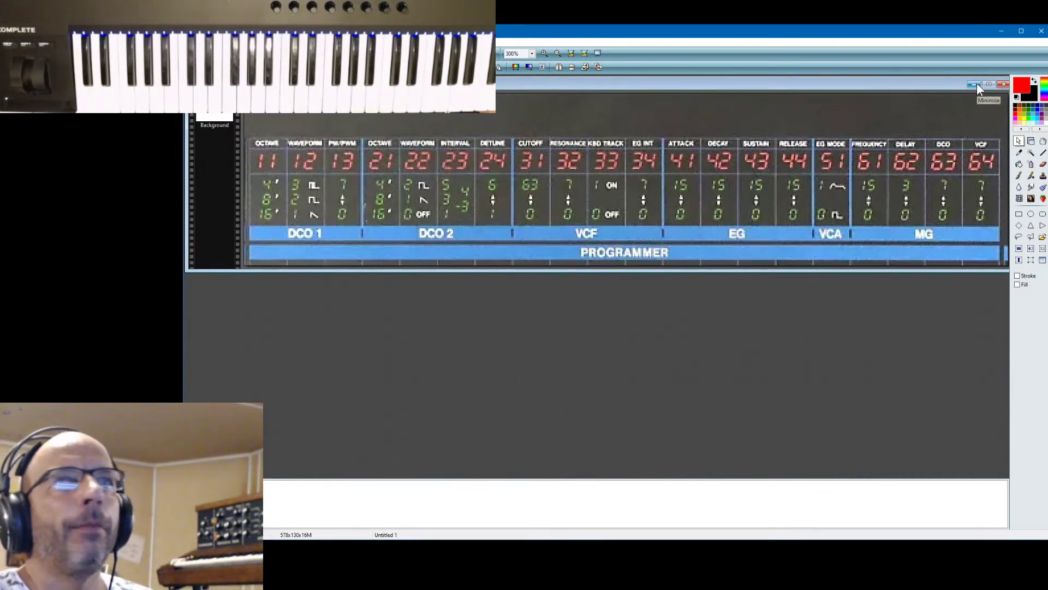
Minimize the patch chart image and bring the Predator 2 window into focus
{"action": "left_click", "coordinate": [1001, 30]}
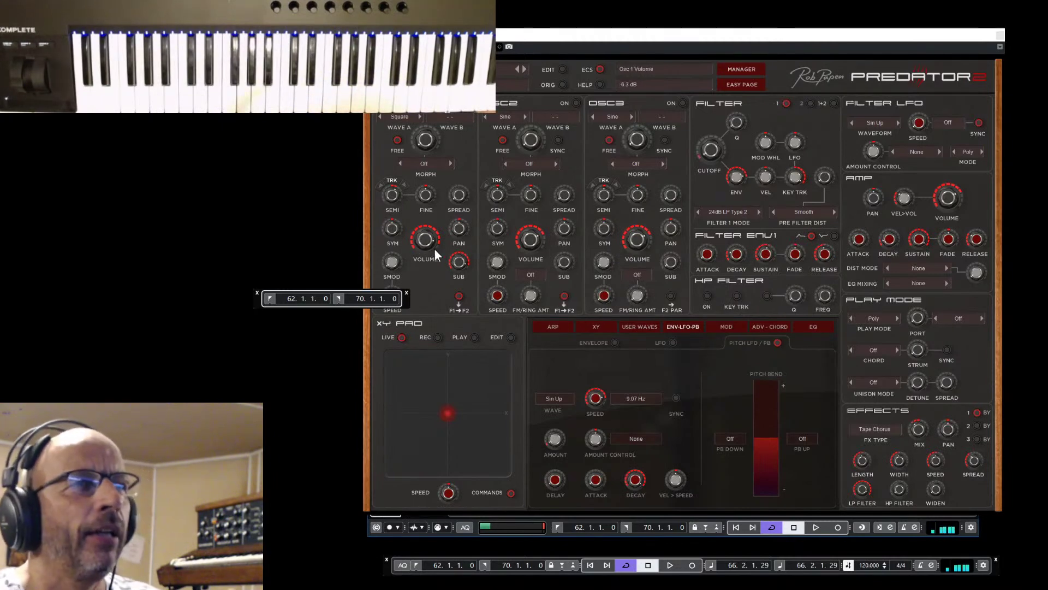
{"action": "left_click", "coordinate": [455, 263]}
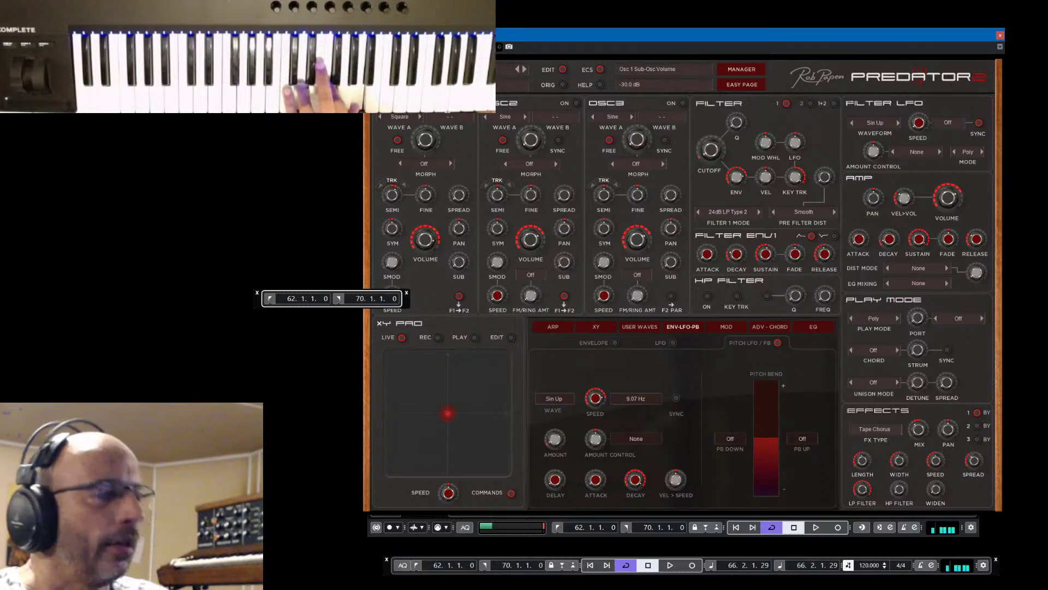
Open the MixConsole with F3, briefly play and stop, and move the mixer higher on screen
{"action": "key", "text": "F3"}
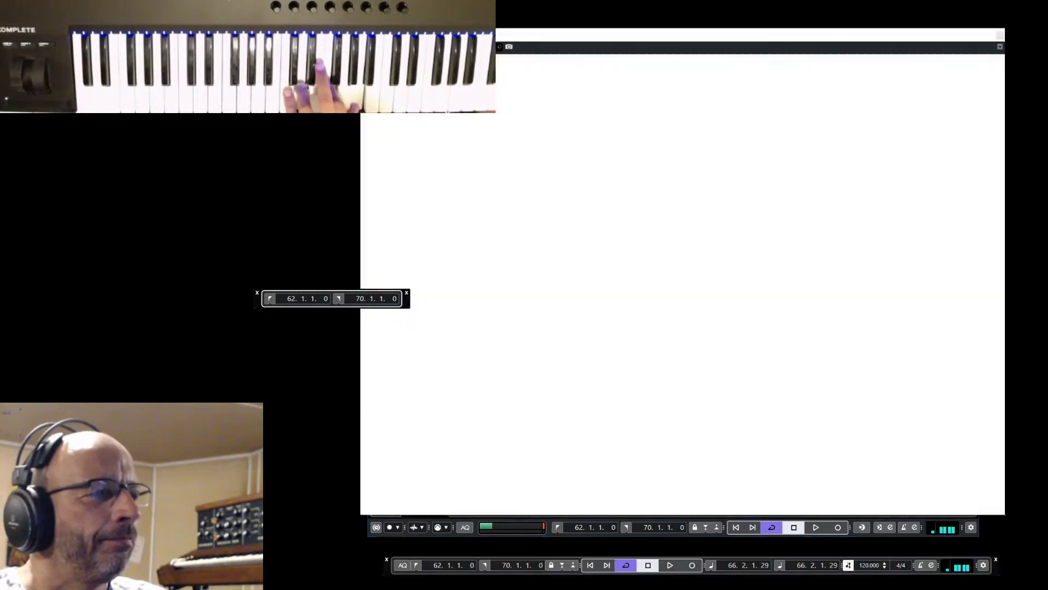
{"action": "key", "text": "space"}
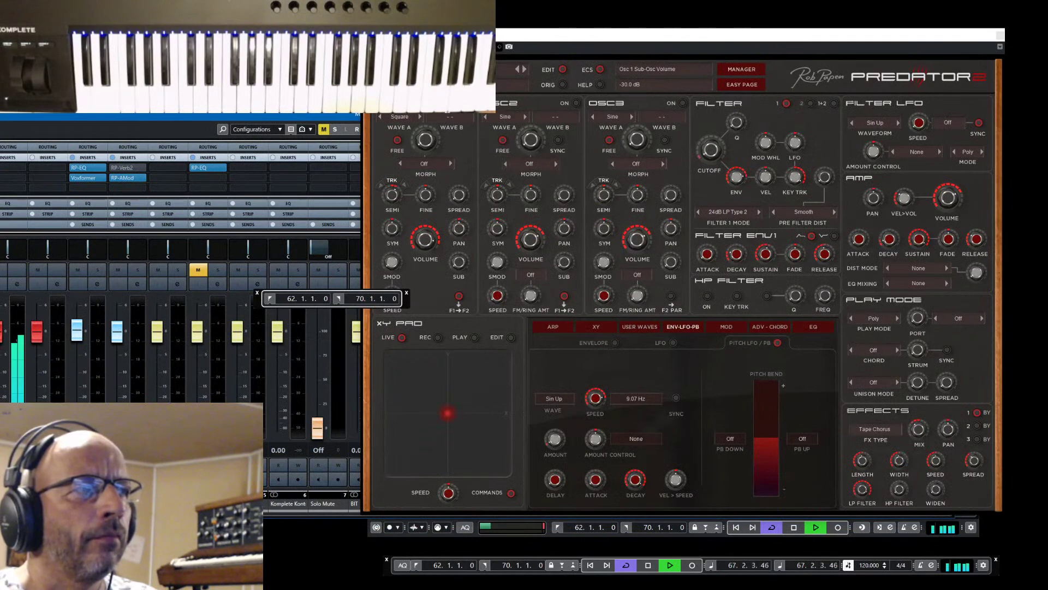
{"action": "key", "text": "space"}
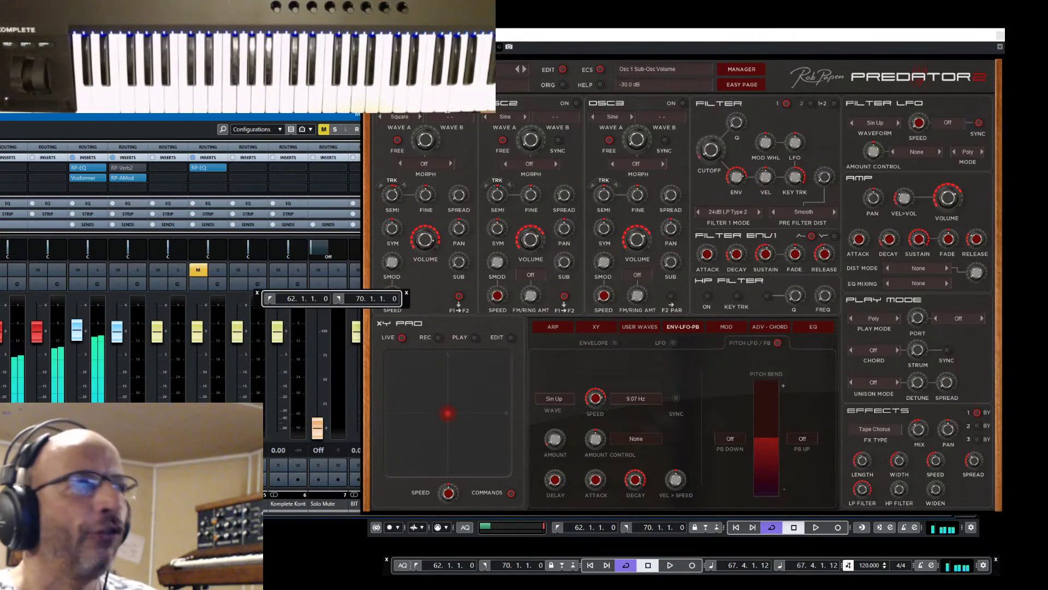
{"action": "left_click_drag", "start_coordinate": [188, 119], "coordinate": [180, 43]}
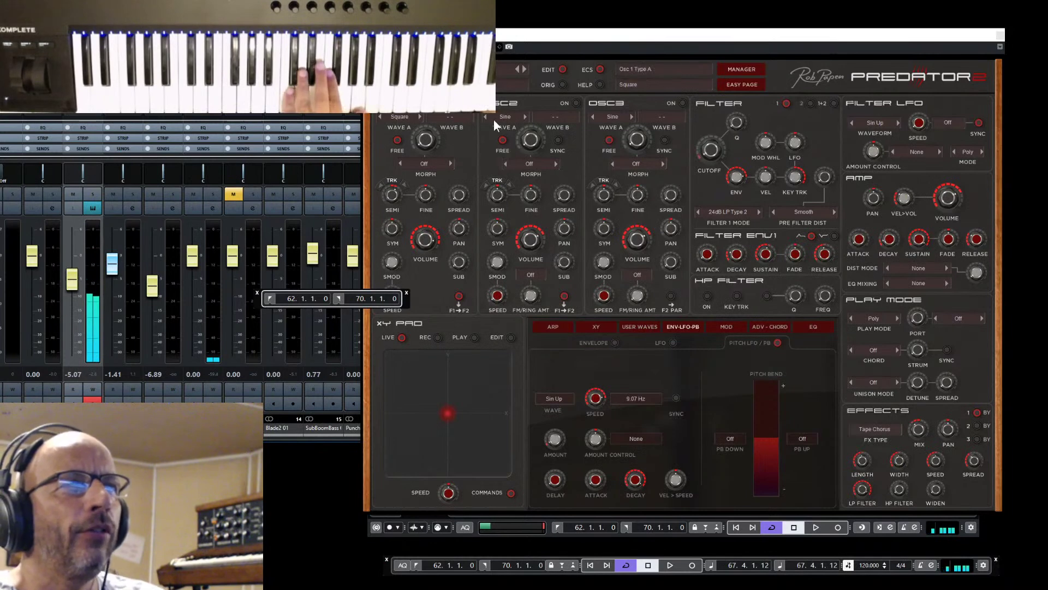
Set Predator 2's Osc 2 to a Square wave, switch it on, and raise its volume
{"action": "left_click", "coordinate": [522, 116]}
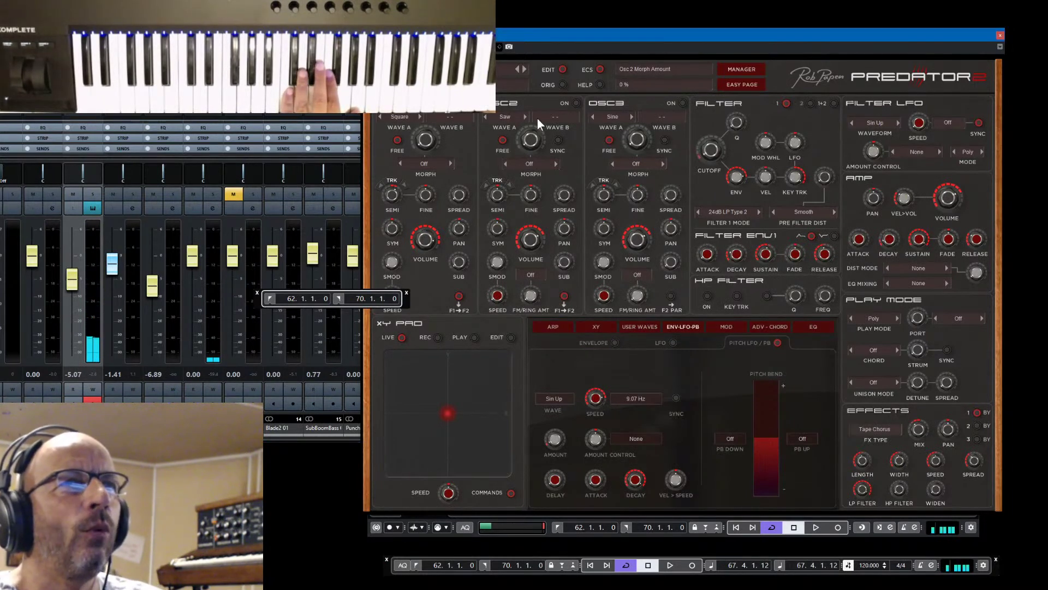
{"action": "left_click", "coordinate": [525, 116]}
{"action": "left_click", "coordinate": [576, 103]}
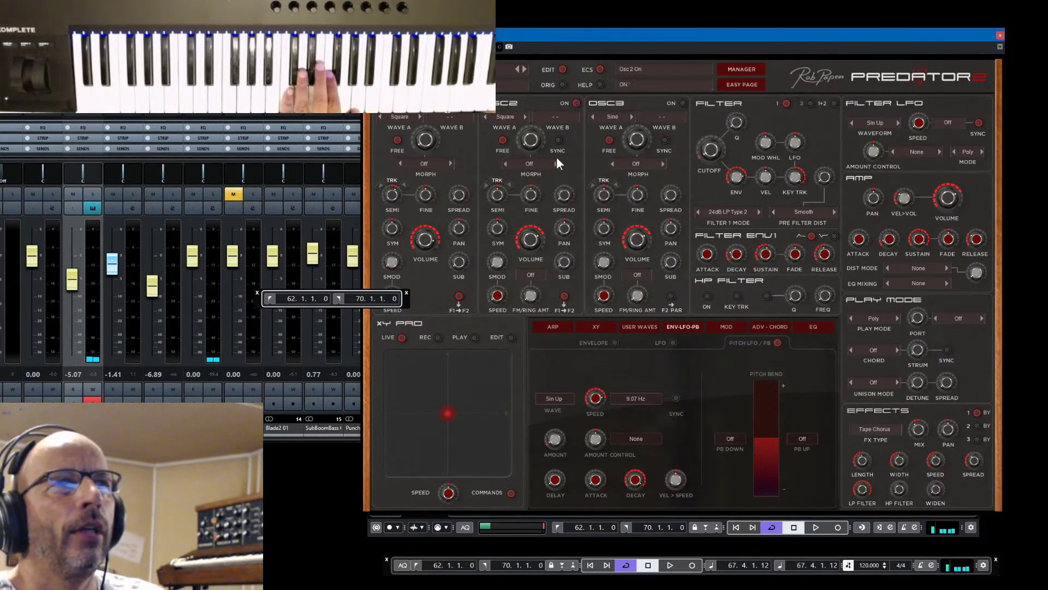
{"action": "left_click_drag", "start_coordinate": [528, 246], "coordinate": [529, 236]}
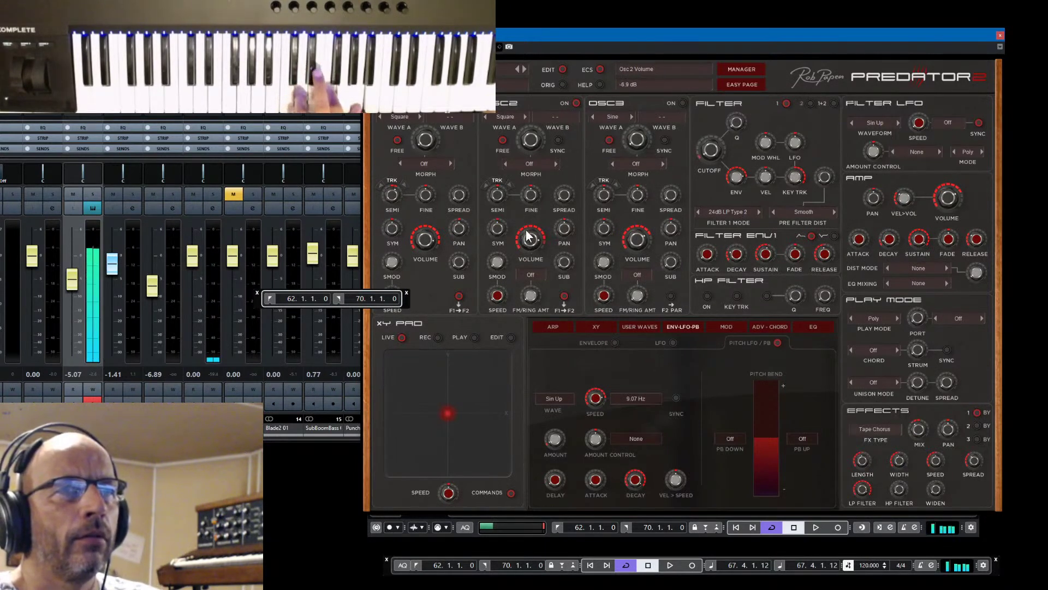
{"action": "scroll", "coordinate": [528, 238], "scroll_direction": "up", "scroll_amount": 3}
{"action": "scroll", "coordinate": [529, 238], "scroll_direction": "down", "scroll_amount": 1}
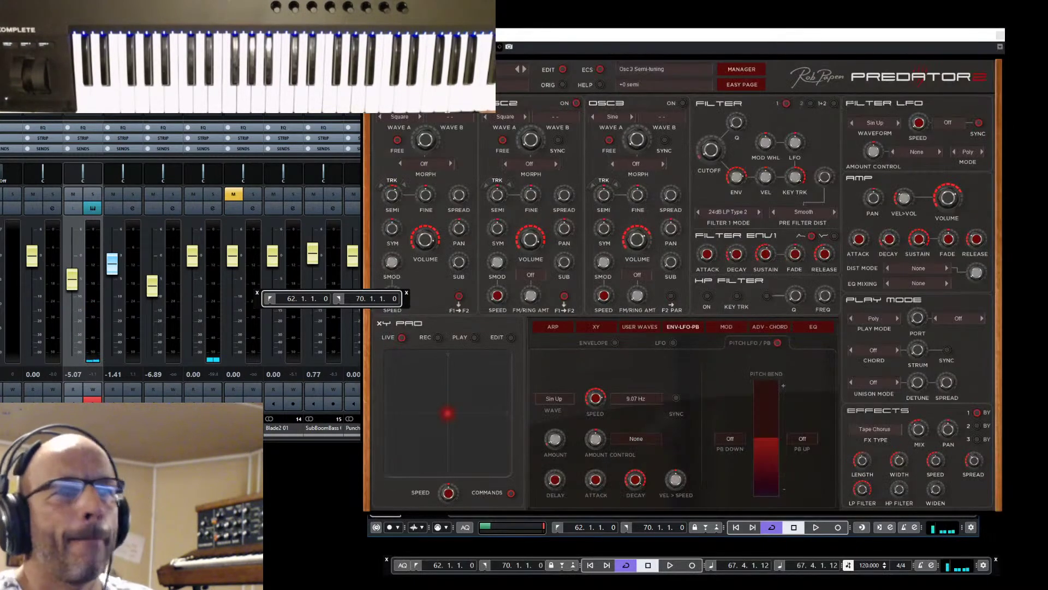
Close the Predator 2 window and the MixConsole, returning to the project window
{"action": "left_click", "coordinate": [992, 34]}
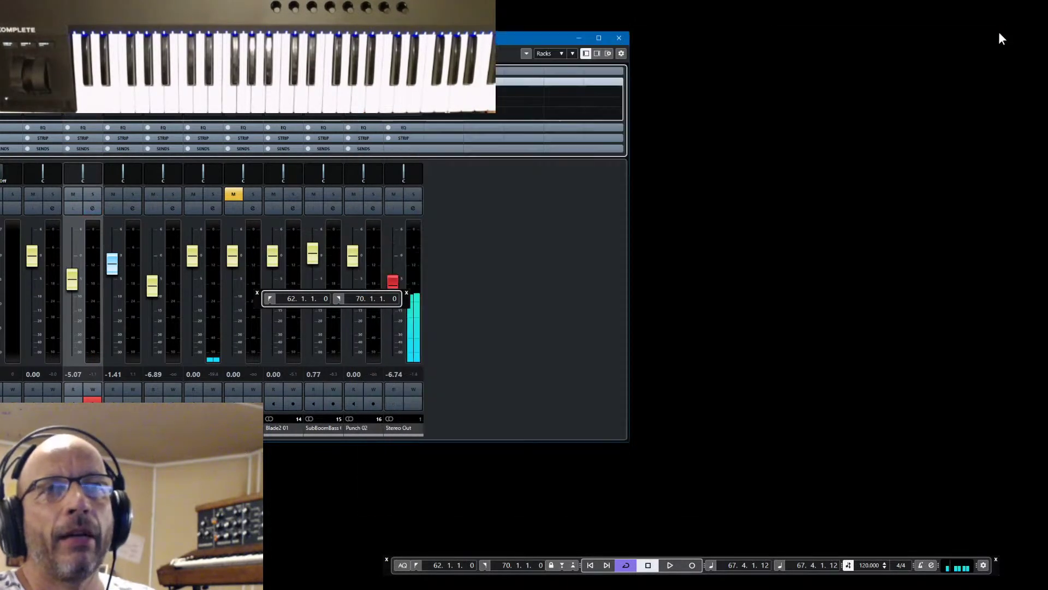
{"action": "left_click", "coordinate": [576, 39]}
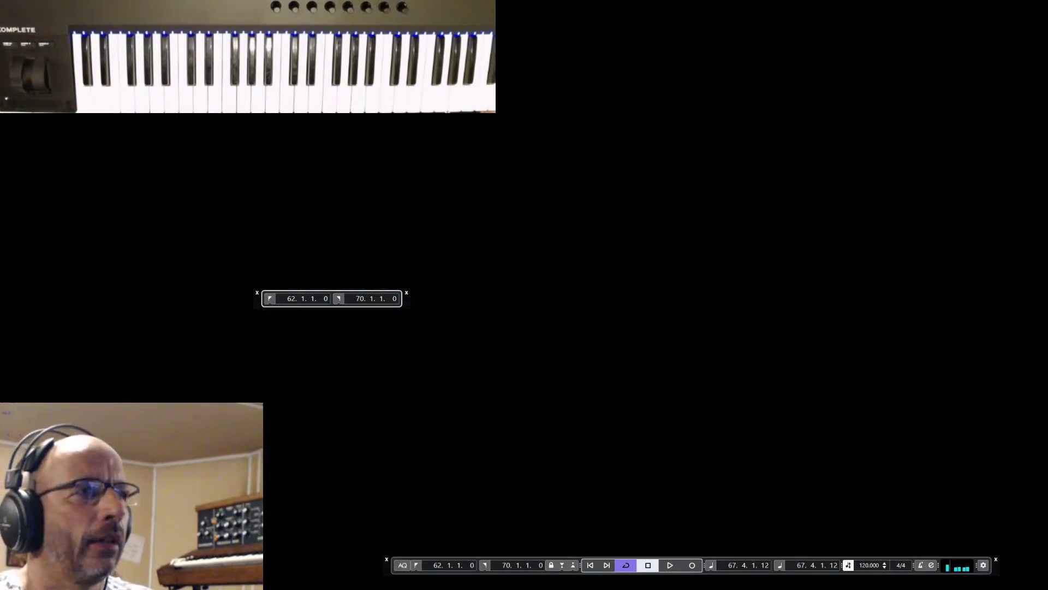
{"action": "key", "text": "F3"}
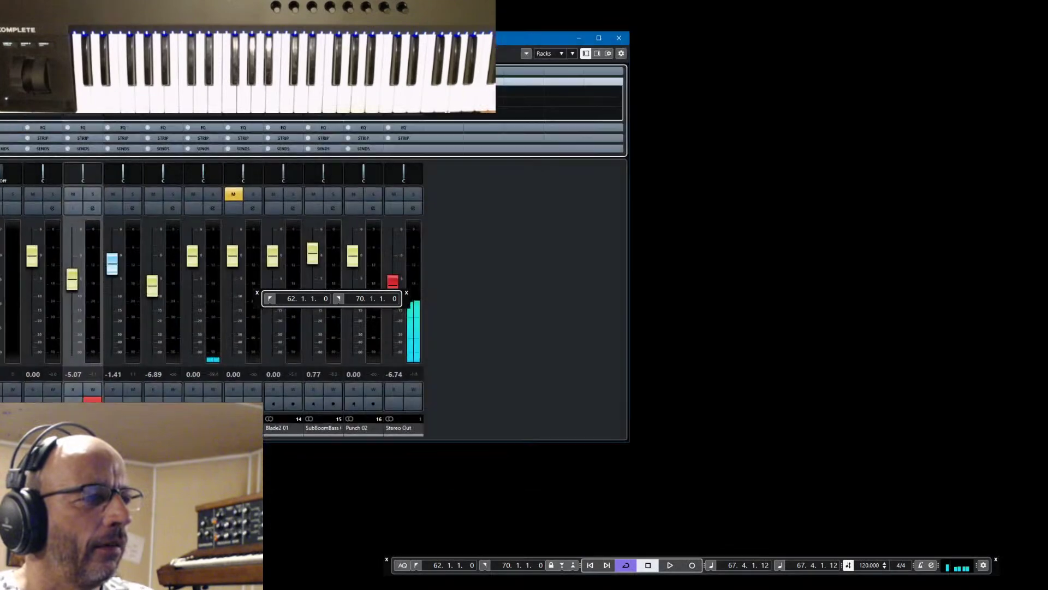
{"action": "key", "text": "alt+Tab"}
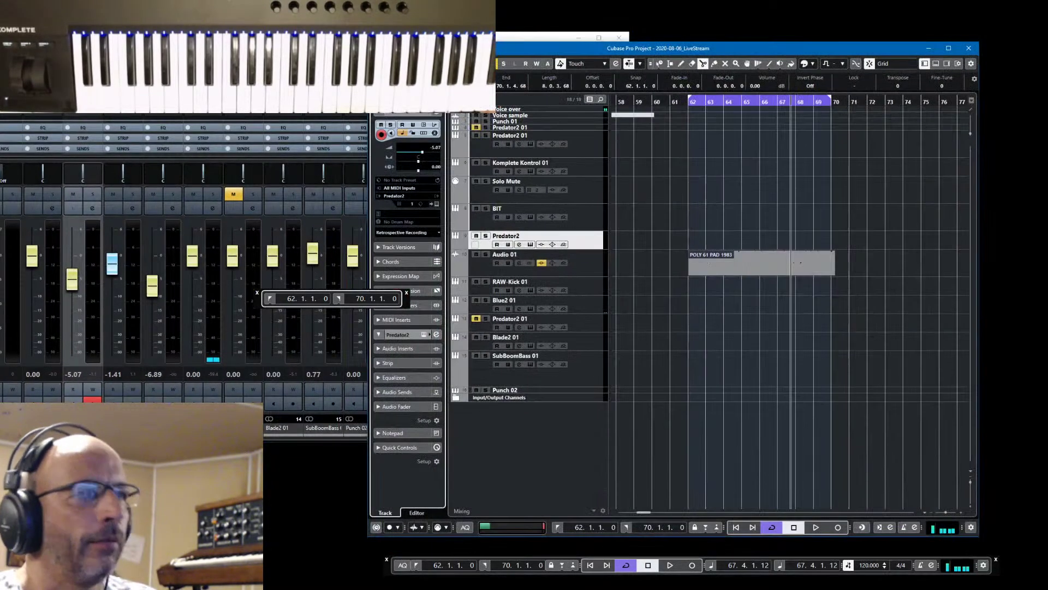
{"action": "left_click", "coordinate": [620, 38]}
Play and stop the pad part, then resize the project window so its full toolbar shows
{"action": "key", "text": "space"}
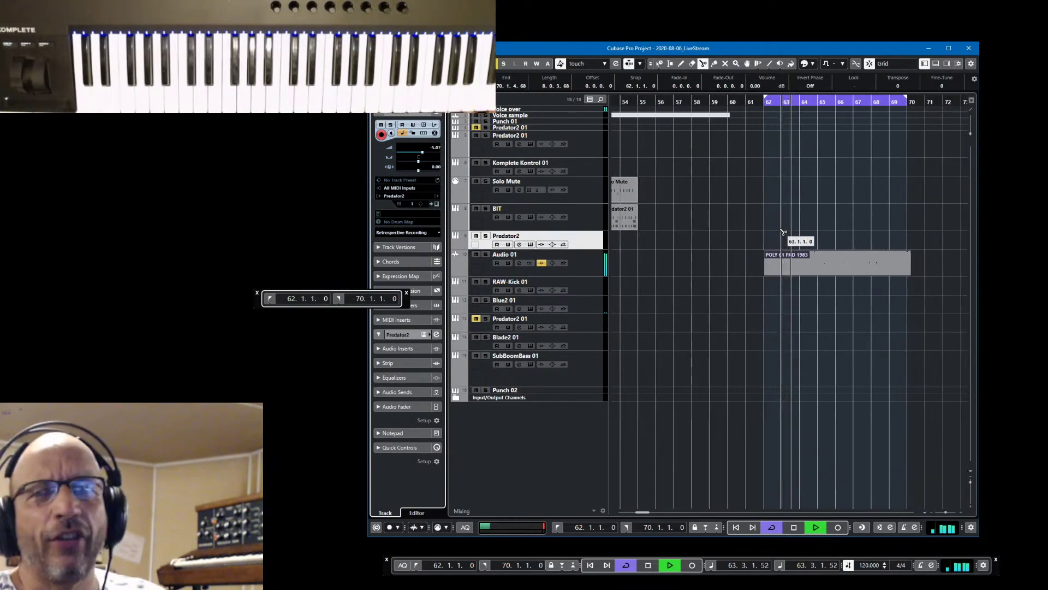
{"action": "key", "text": "space"}
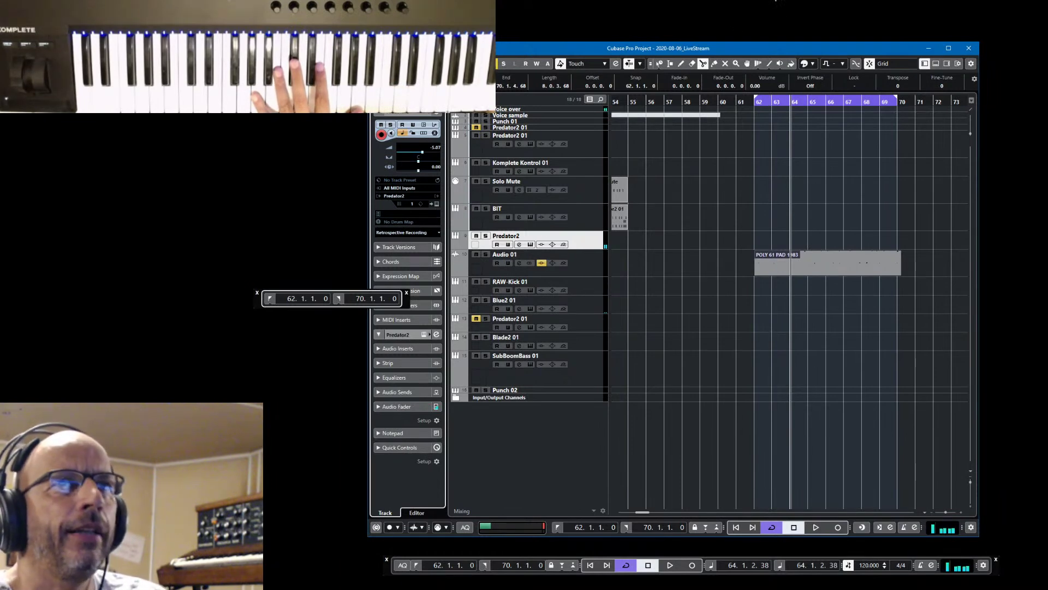
{"action": "left_click_drag", "start_coordinate": [778, 40], "coordinate": [778, 124]}
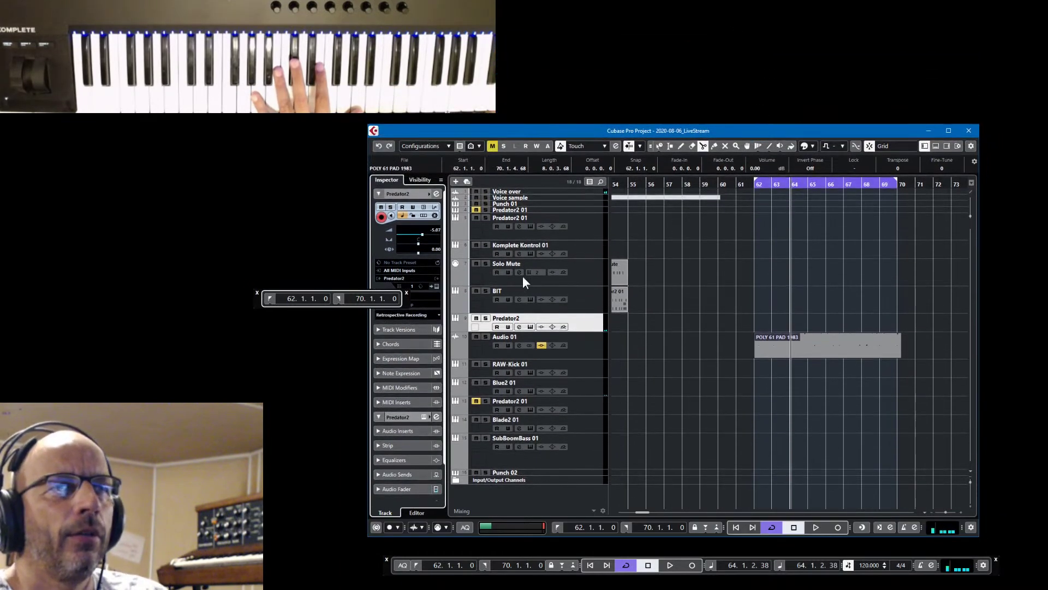
Reopen Predator 2, switch to the original unedited patch, and move its window left
{"action": "left_click", "coordinate": [436, 286]}
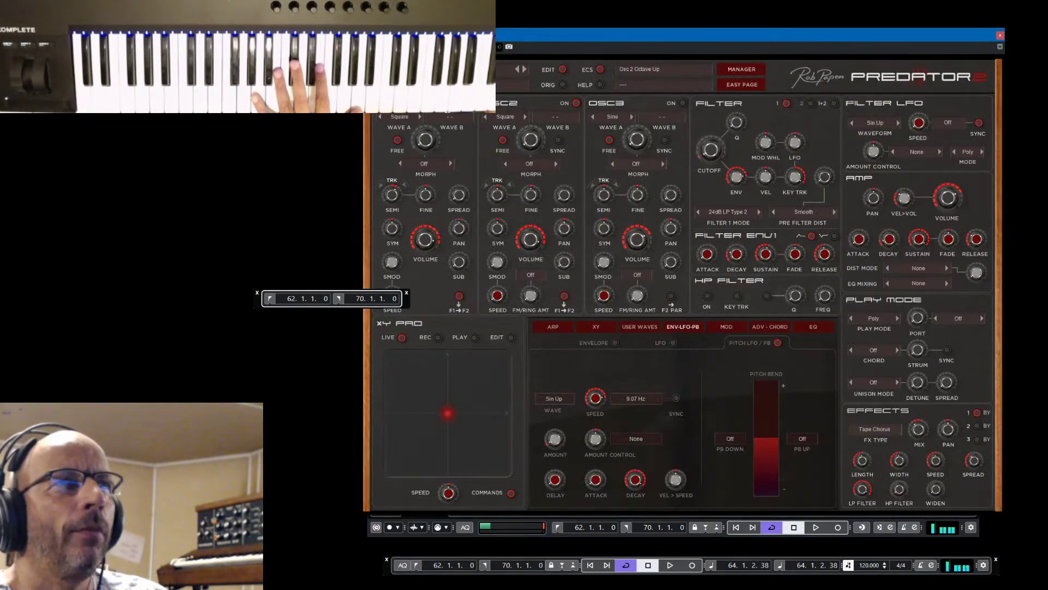
{"action": "left_click", "coordinate": [559, 84]}
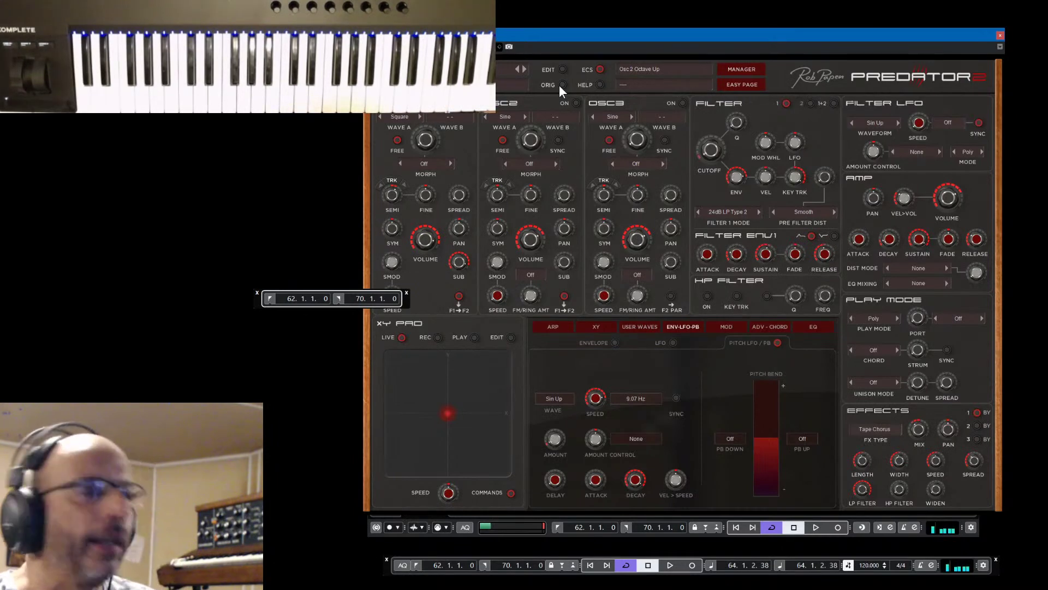
{"action": "left_click_drag", "start_coordinate": [784, 37], "coordinate": [349, 45]}
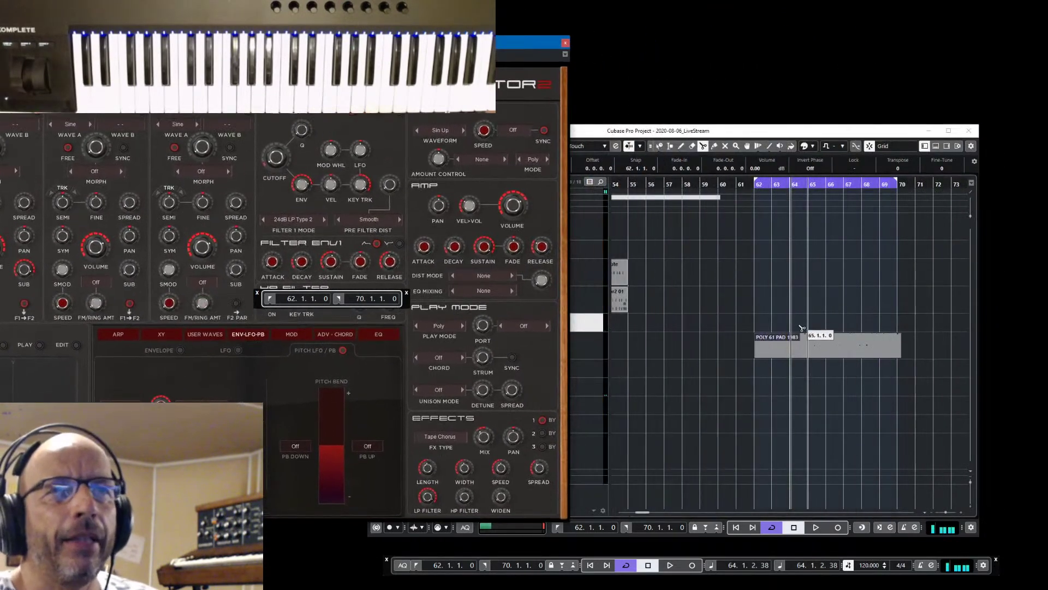
Audition the patch, shift Predator 2 back over the project, and show the ENV-LFO-PB page
{"action": "key", "text": "space"}
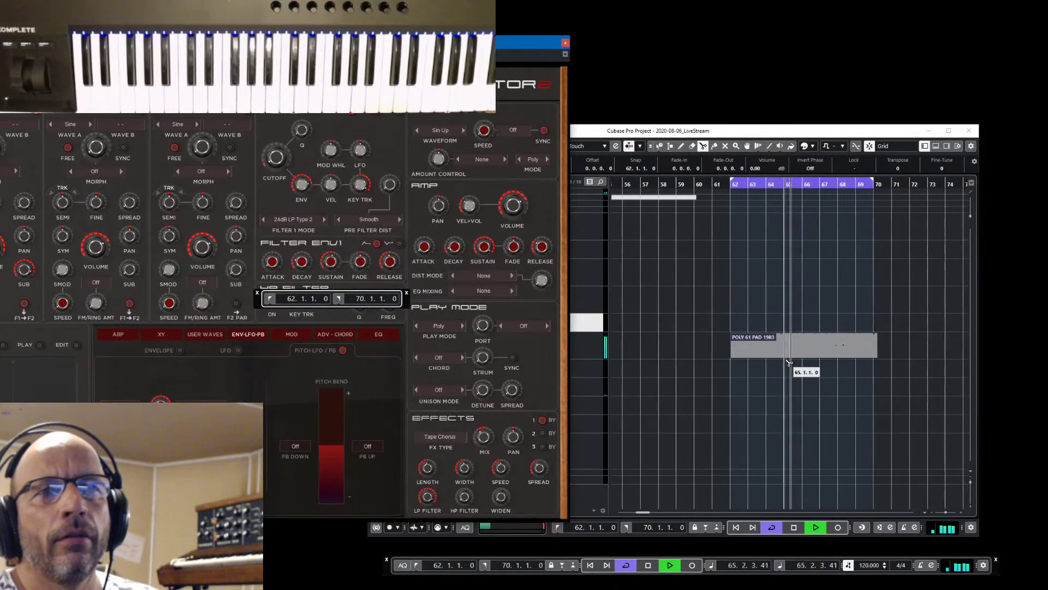
{"action": "key", "text": "space"}
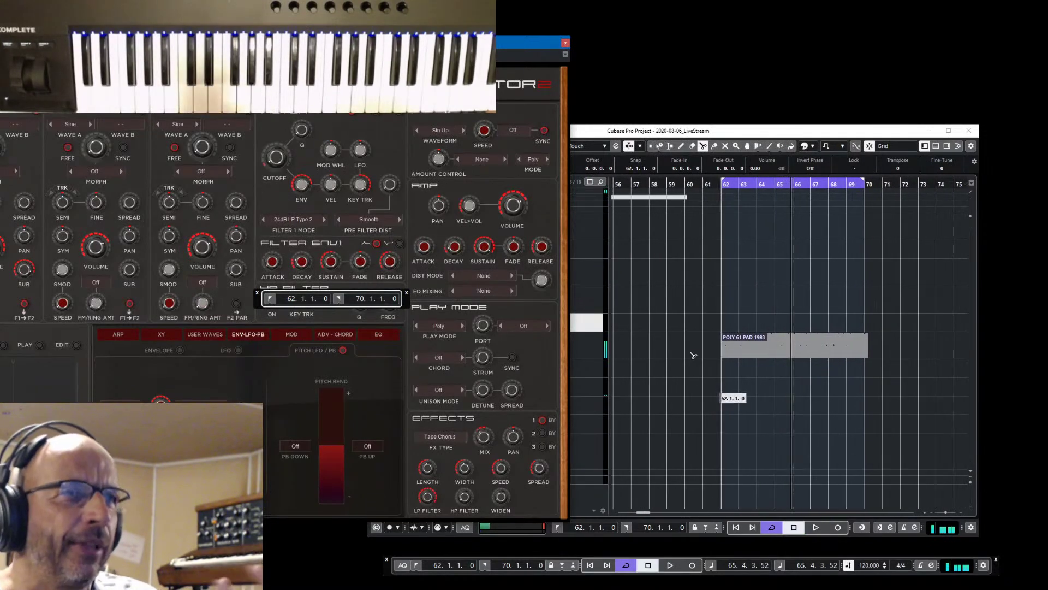
{"action": "left_click_drag", "start_coordinate": [438, 44], "coordinate": [528, 30]}
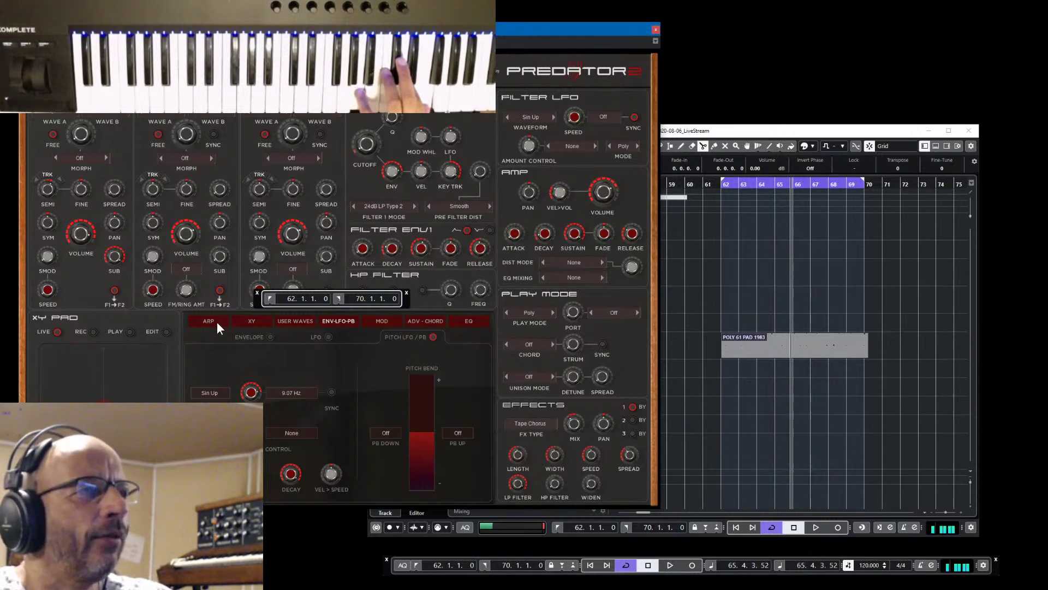
{"action": "left_click", "coordinate": [339, 321]}
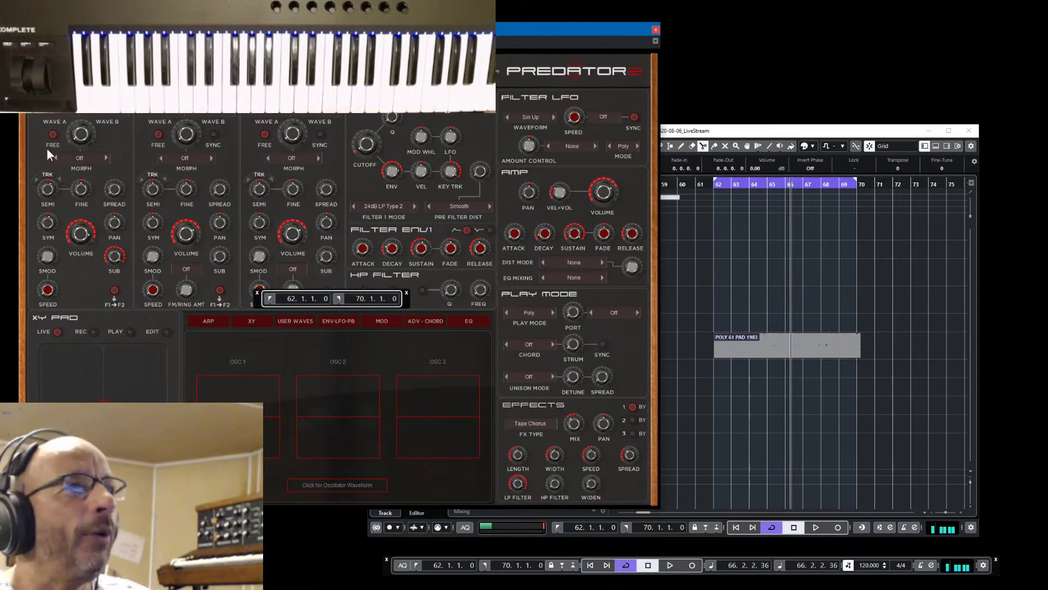
{"action": "left_click", "coordinate": [339, 320]}
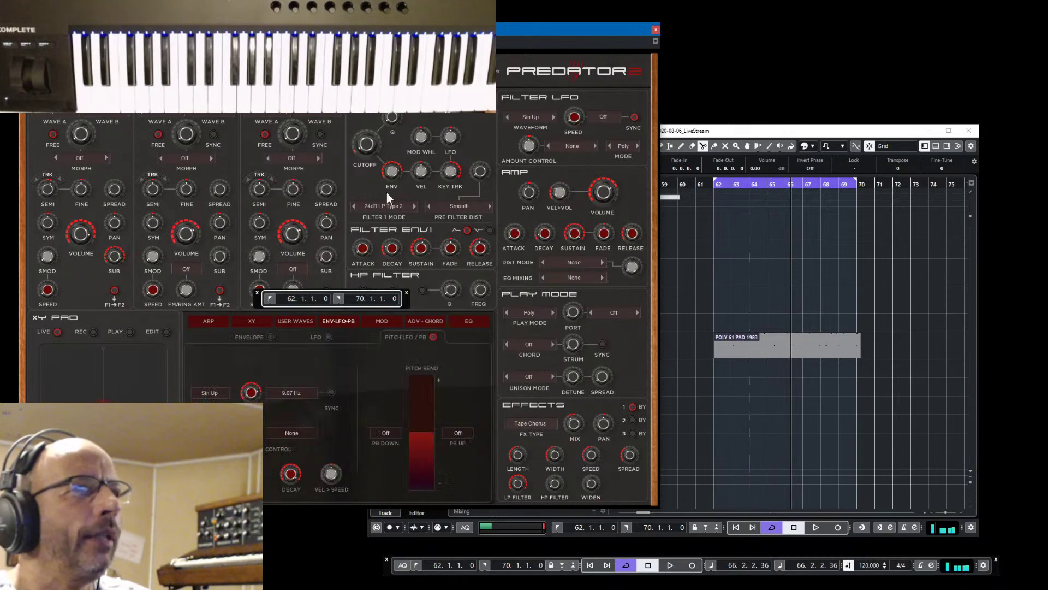
{"action": "left_click", "coordinate": [711, 188]}
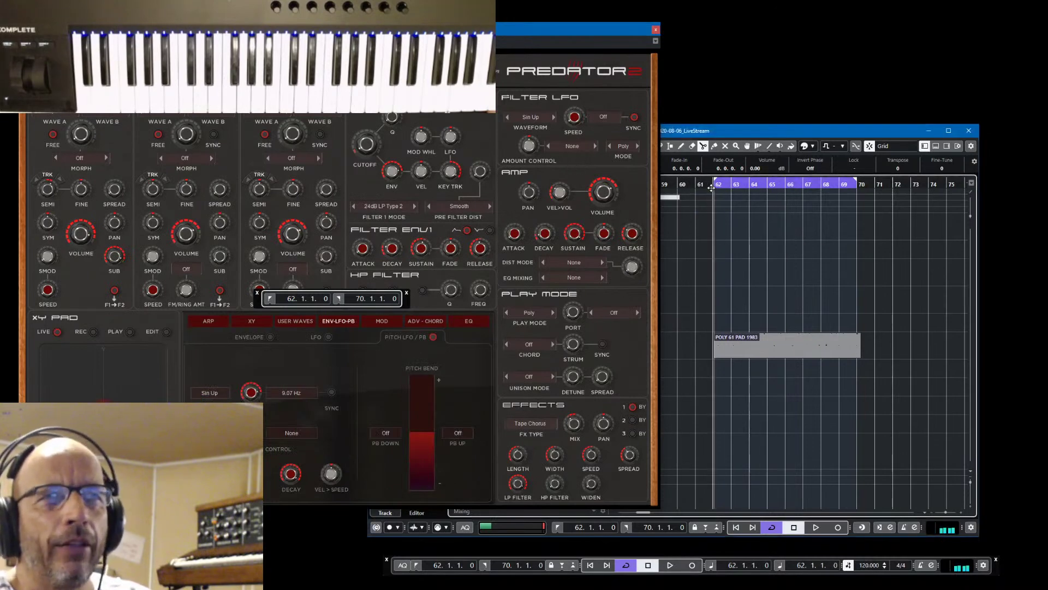
{"action": "key", "text": "space"}
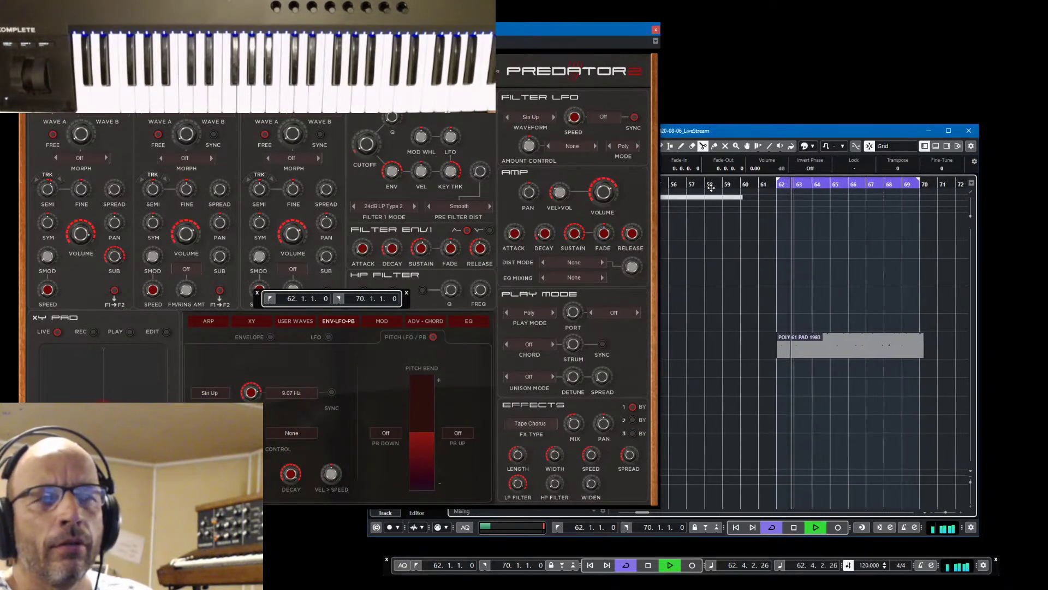
{"action": "key", "text": "space"}
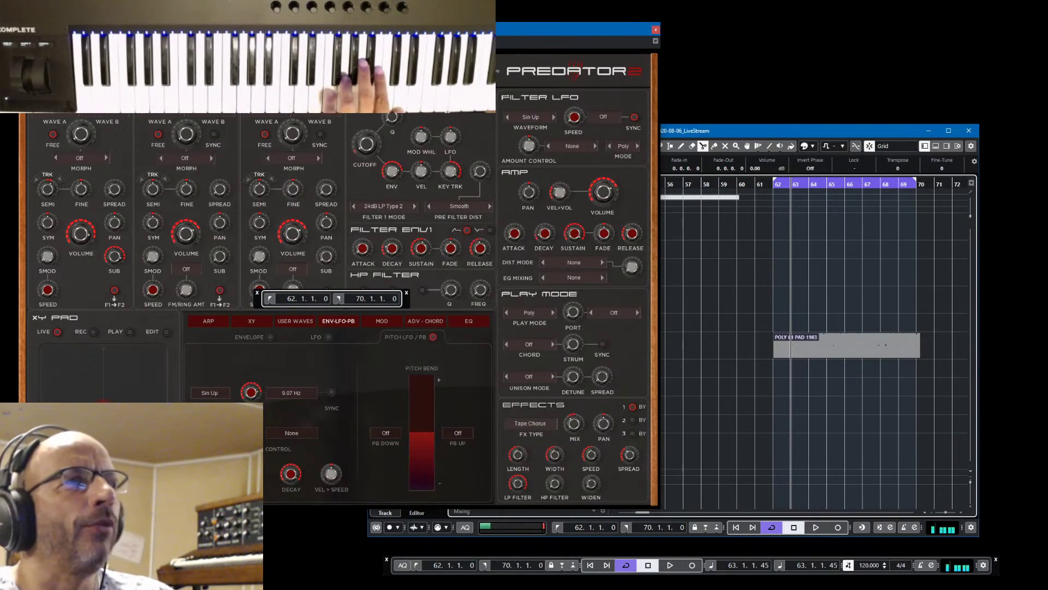
Load the 013 Default preset from Predator 2's full preset list
{"action": "left_click", "coordinate": [327, 71]}
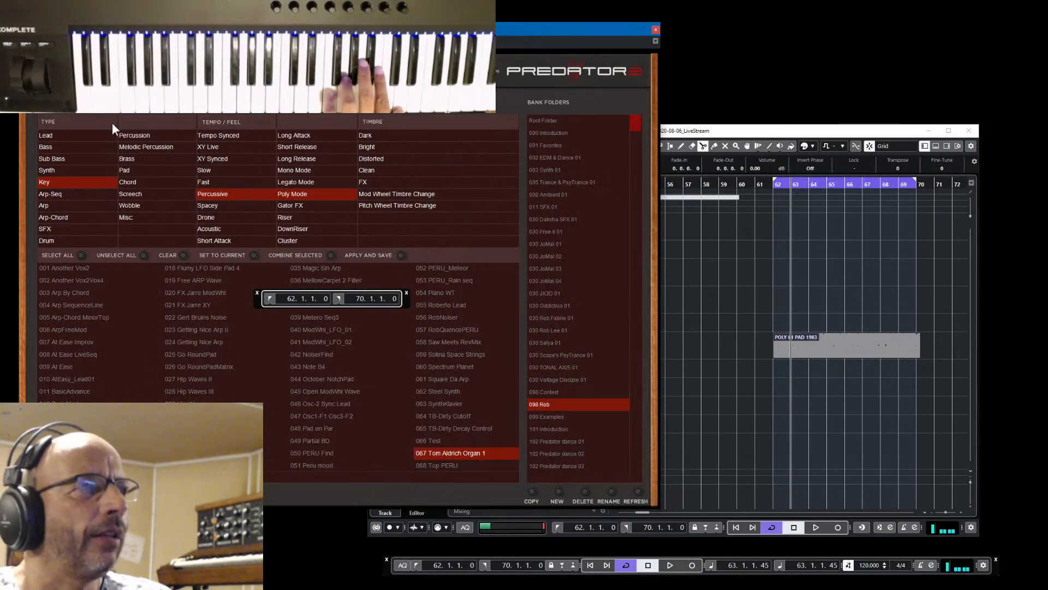
{"action": "left_click", "coordinate": [66, 102]}
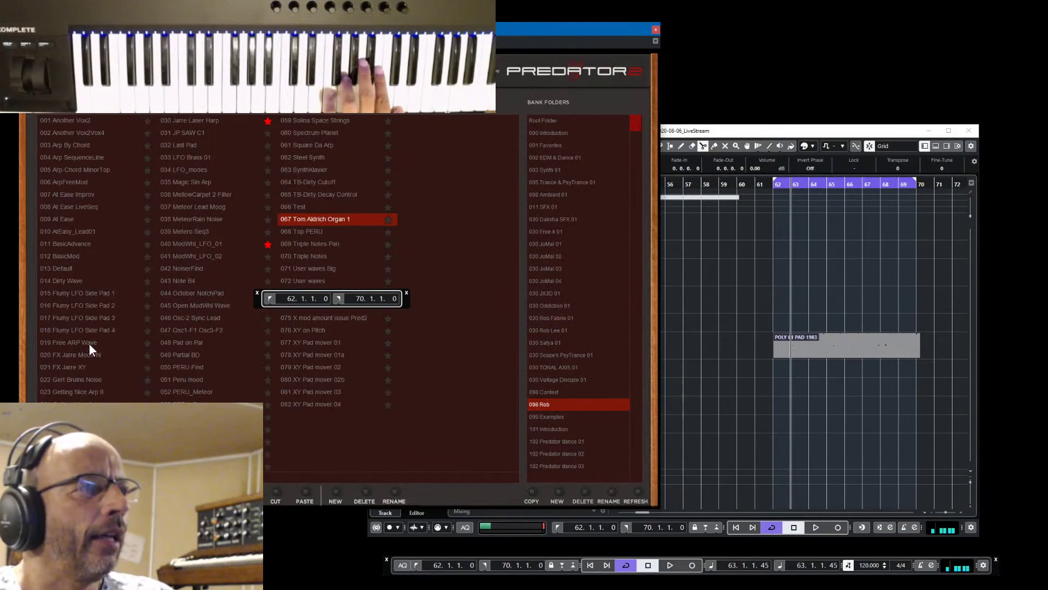
{"action": "left_click", "coordinate": [75, 268]}
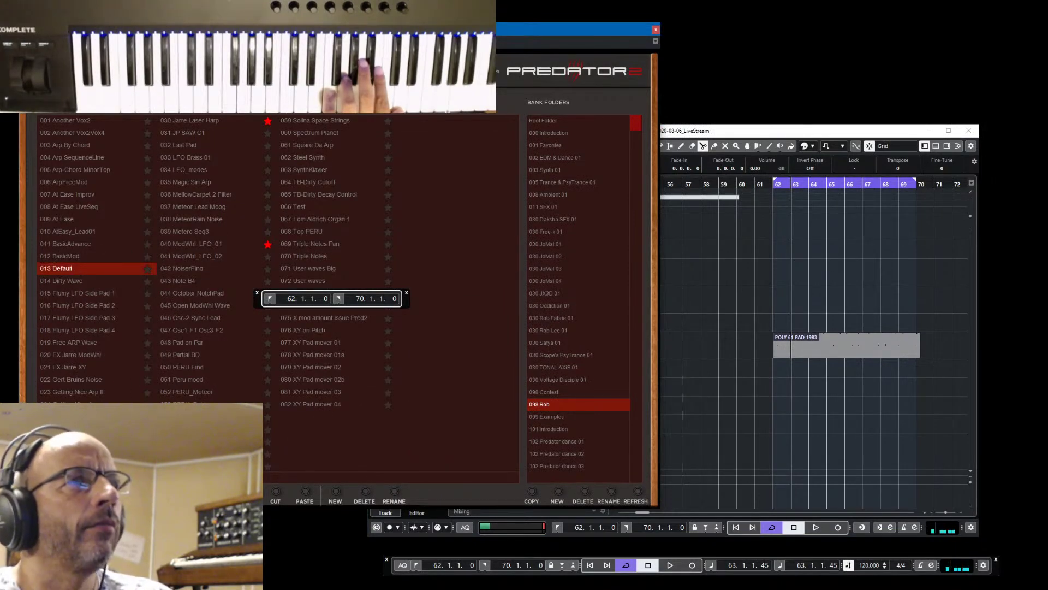
{"action": "left_click", "coordinate": [74, 269]}
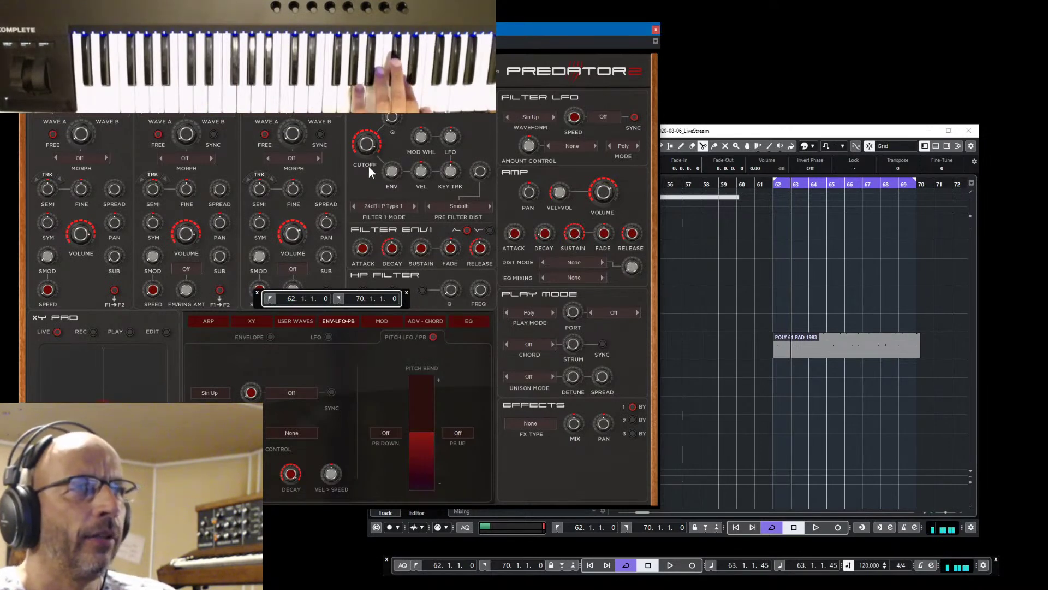
Turn the filter cutoff down to about a quarter and audition the darker sound
{"action": "left_click_drag", "start_coordinate": [365, 160], "coordinate": [378, 188]}
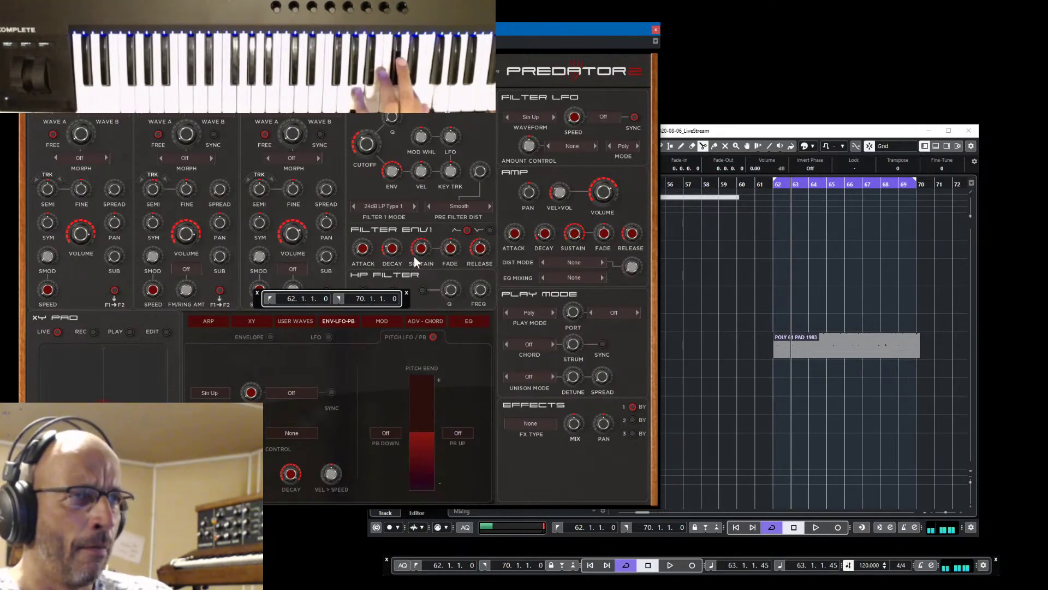
{"action": "key", "text": "space"}
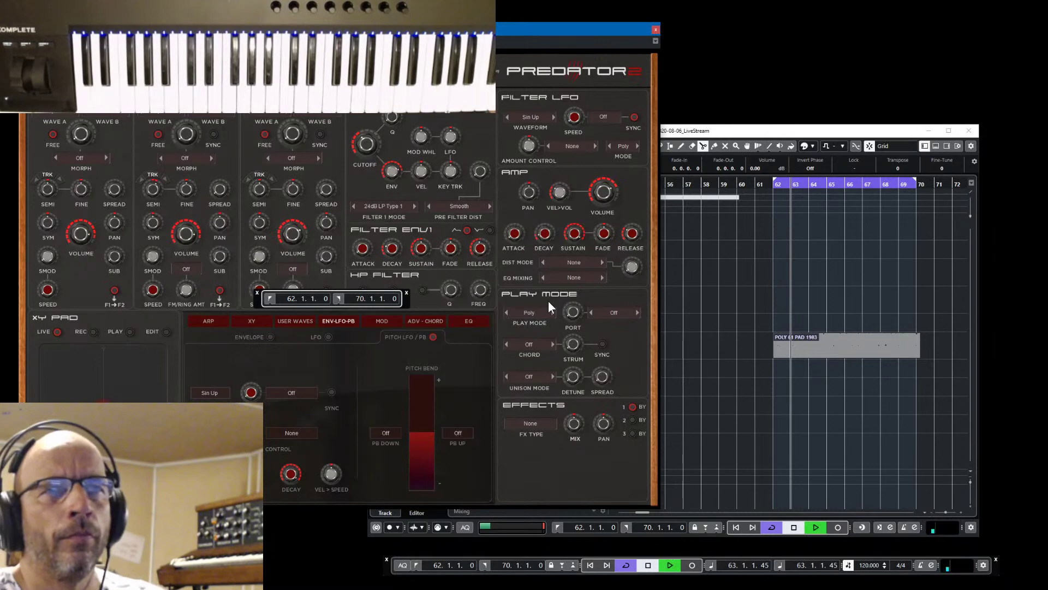
{"action": "key", "text": "space"}
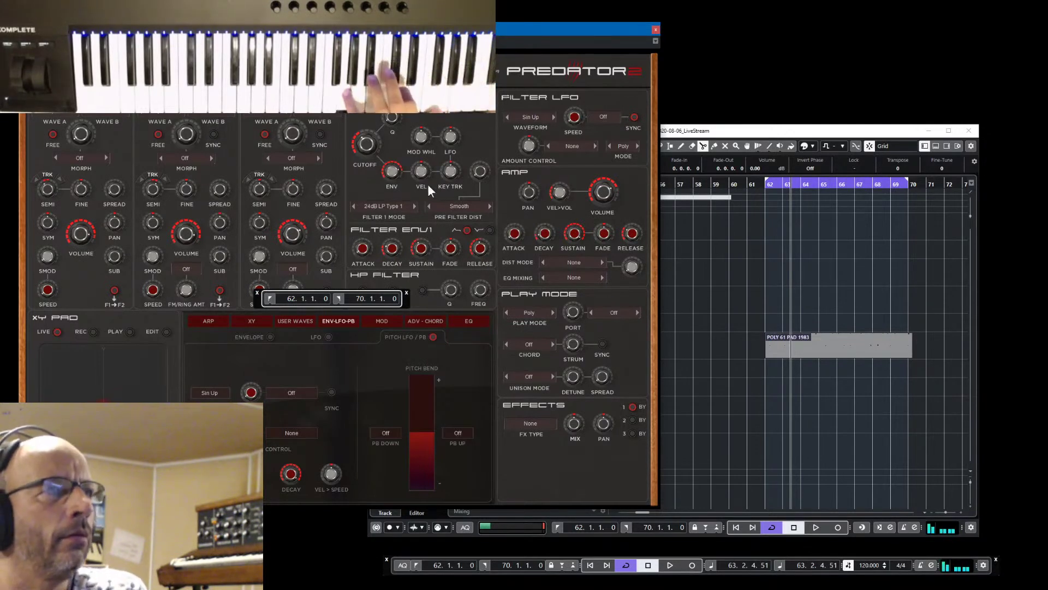
{"action": "left_click", "coordinate": [535, 424]}
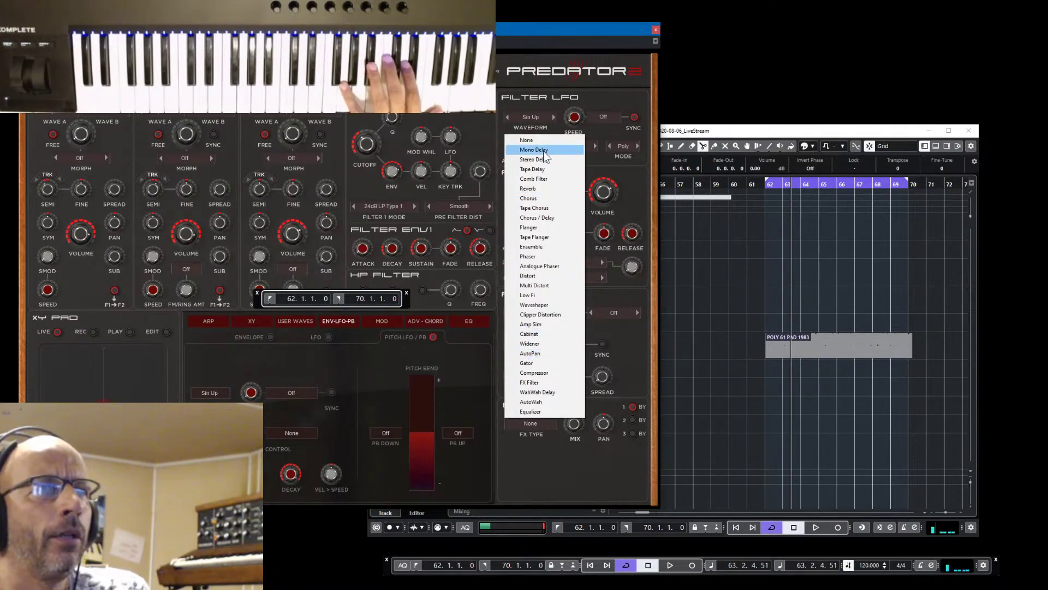
Set the effect type to Chorus and play the loop a few times to hear it
{"action": "left_click", "coordinate": [537, 199]}
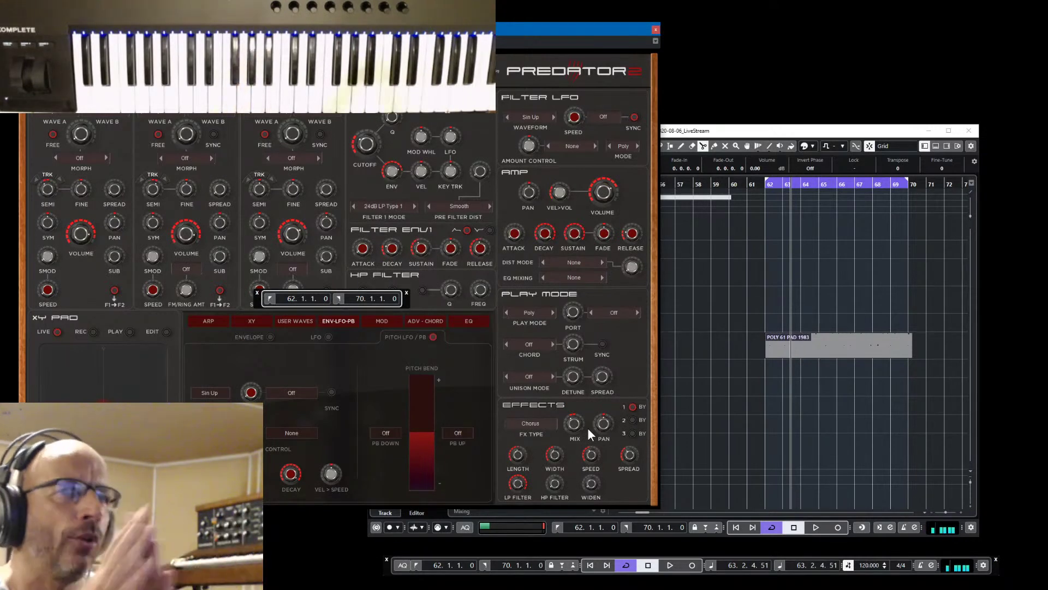
{"action": "key", "text": "space"}
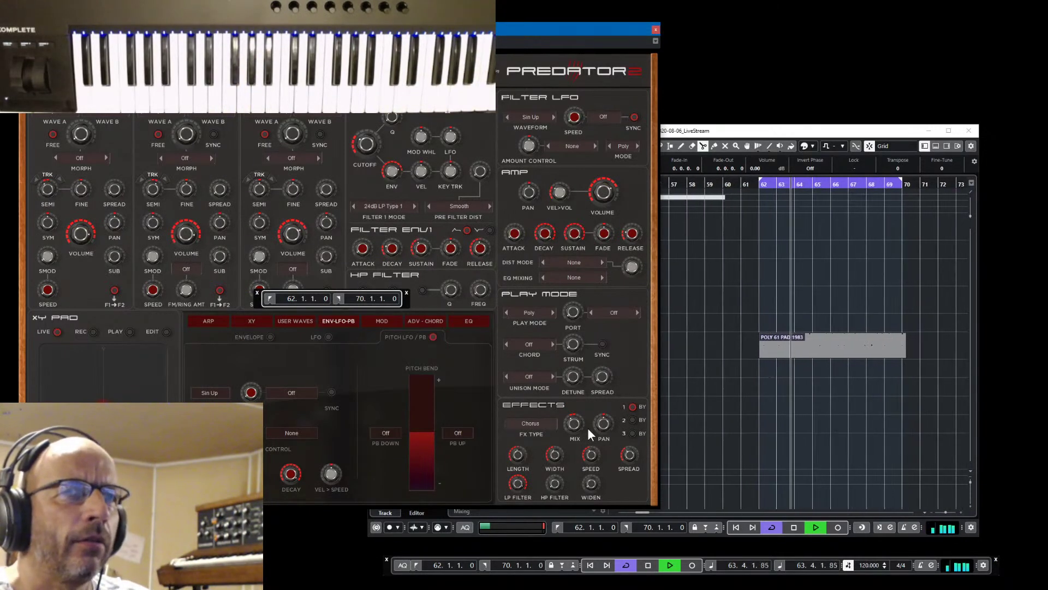
{"action": "key", "text": "space"}
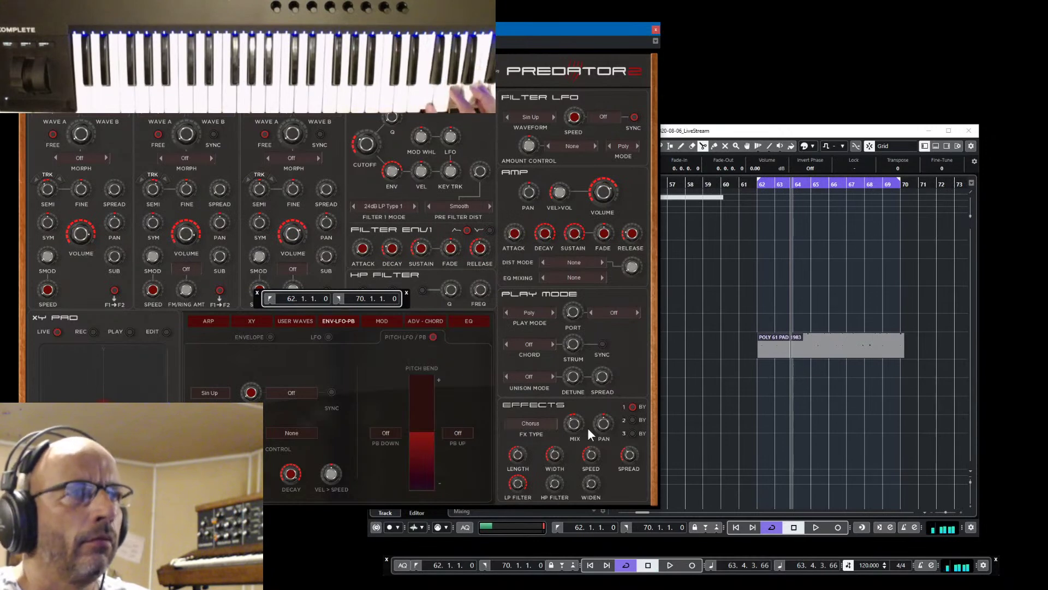
{"action": "key", "text": "space"}
{"action": "key", "text": "space"}
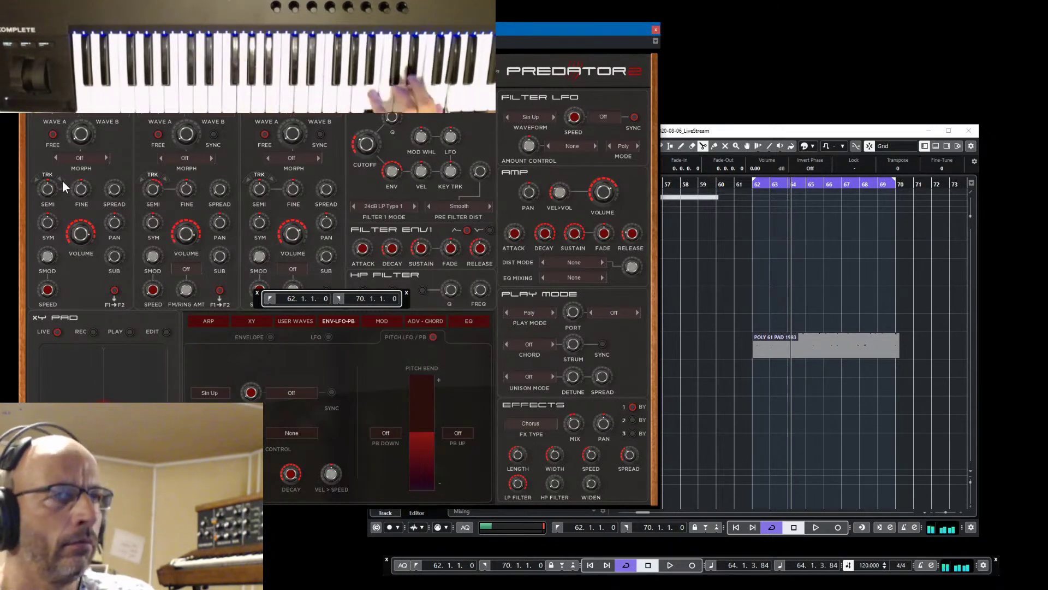
{"action": "key", "text": "space"}
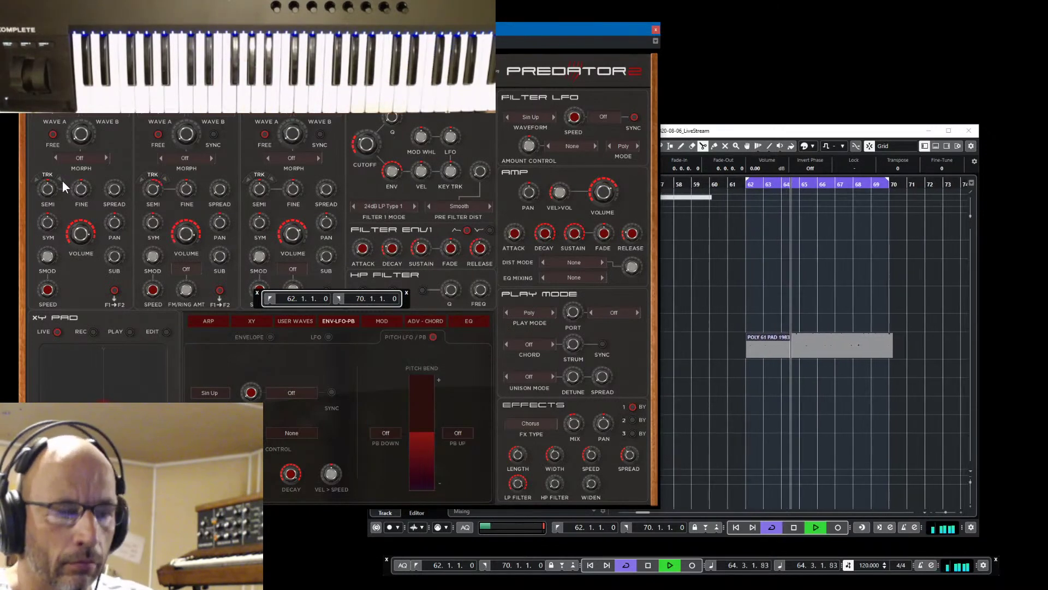
{"action": "key", "text": "space"}
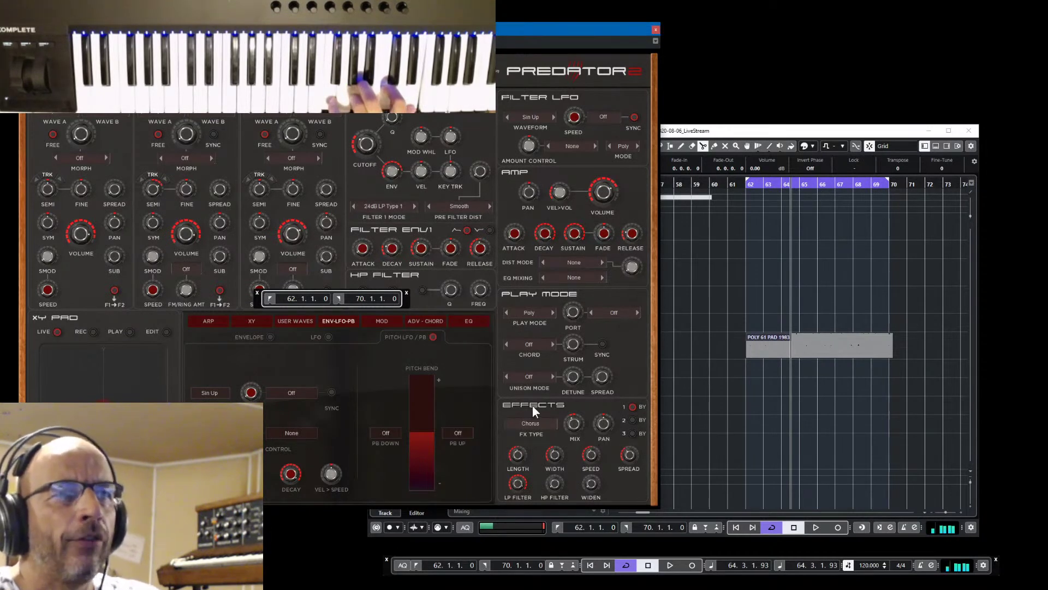
Switch the effect to Tape Chorus and raise the pitch LFO speed to 9.72 Hz
{"action": "left_click", "coordinate": [535, 424]}
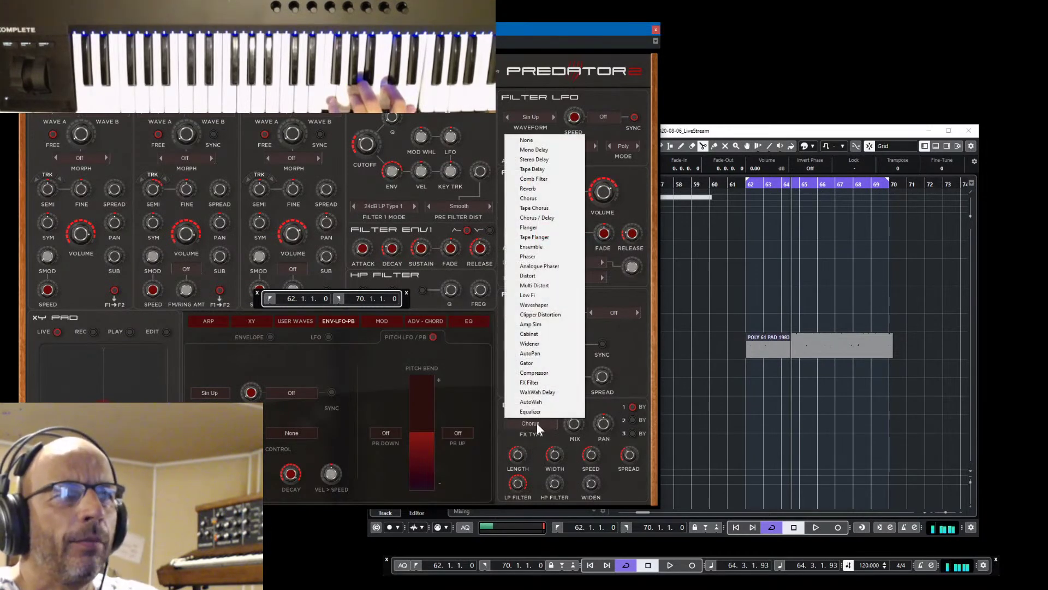
{"action": "left_click", "coordinate": [536, 208]}
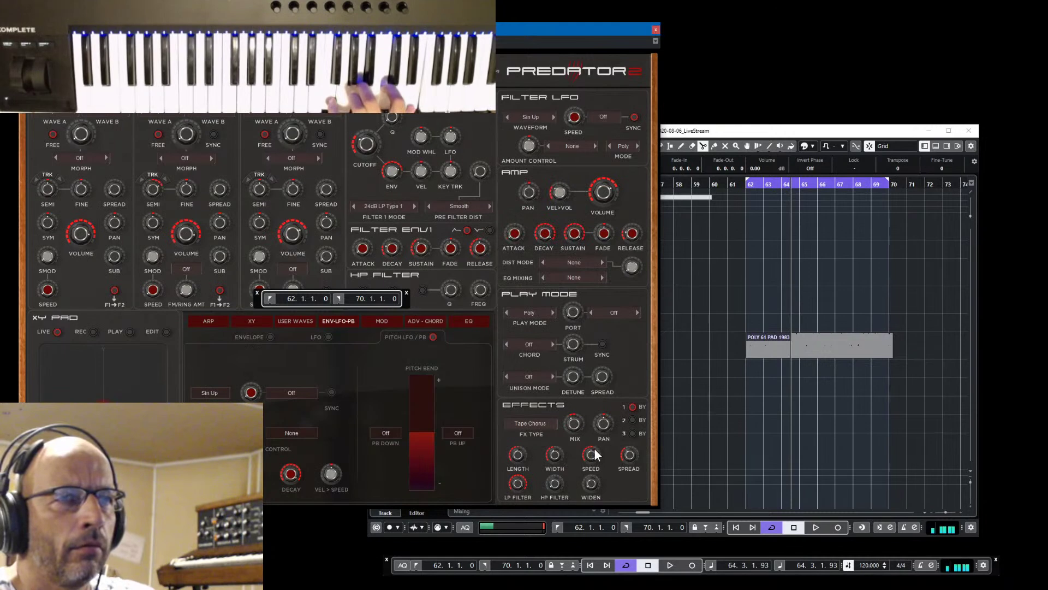
{"action": "left_click", "coordinate": [385, 323]}
{"action": "left_click", "coordinate": [430, 322]}
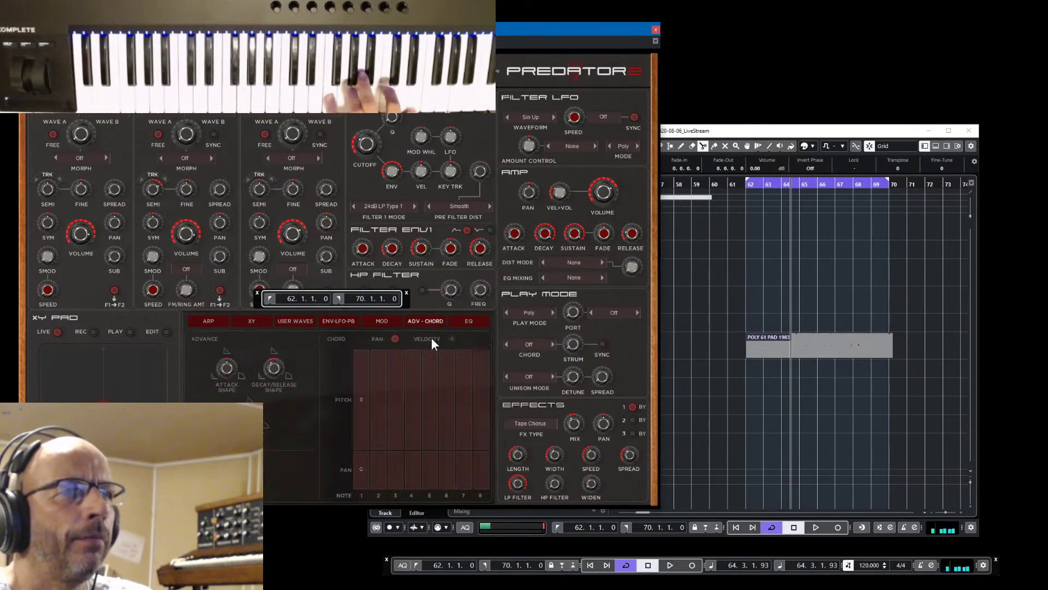
{"action": "left_click", "coordinate": [342, 326]}
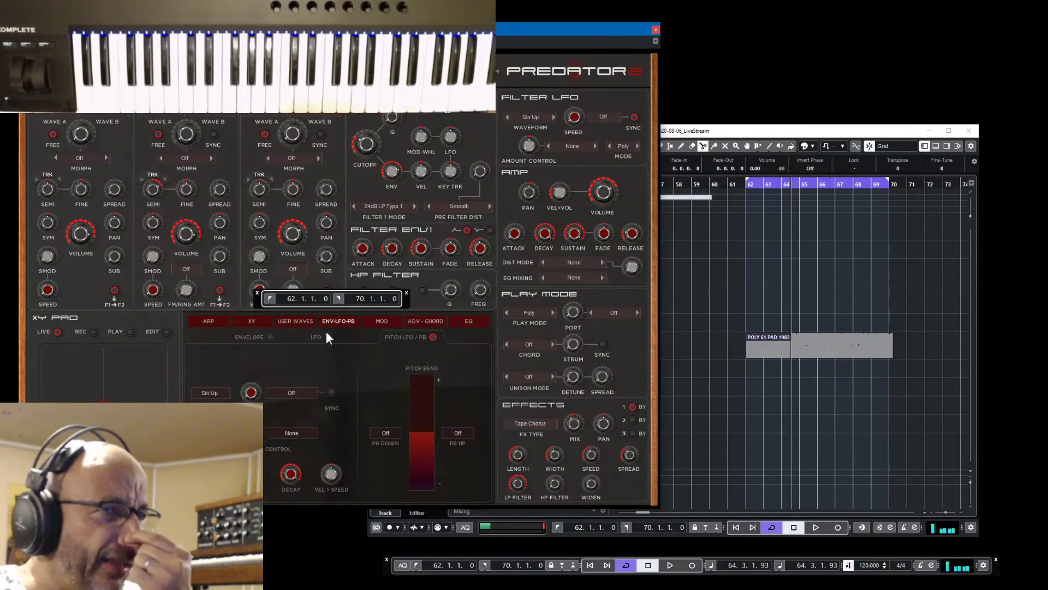
{"action": "mouse_move", "coordinate": [256, 390]}
{"action": "left_mouse_down"}
{"action": "mouse_move", "coordinate": [252, 336]}
{"action": "mouse_move", "coordinate": [256, 370]}
{"action": "left_mouse_up"}
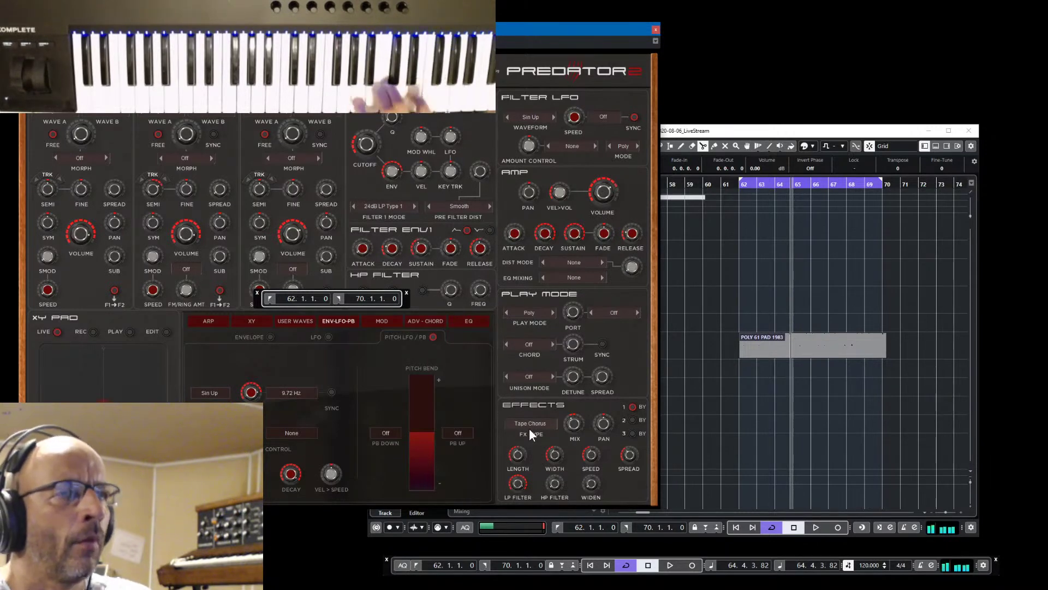
{"action": "left_click", "coordinate": [103, 71]}
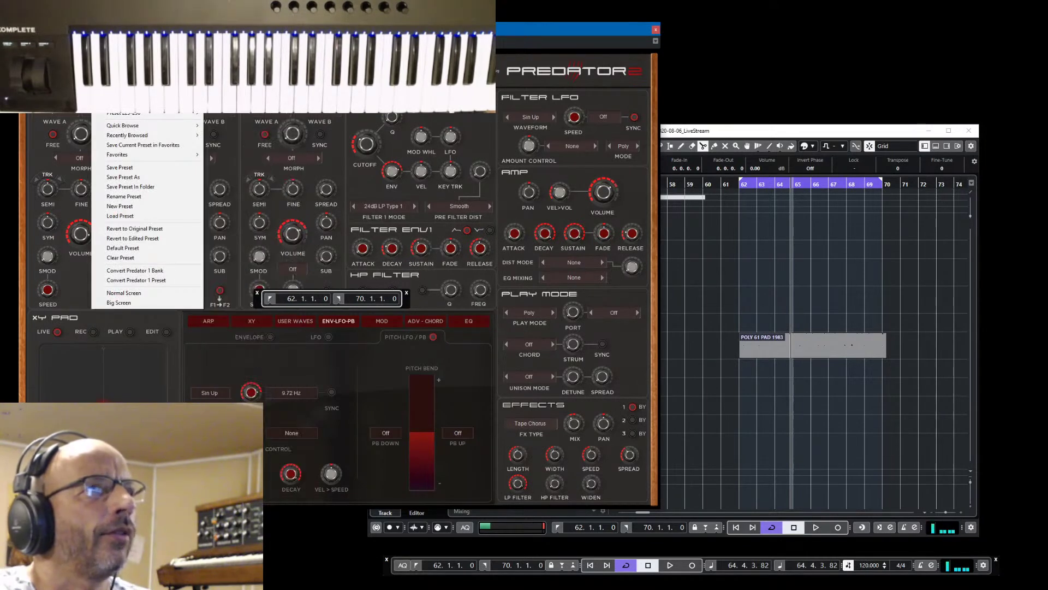
{"action": "key", "text": "Escape"}
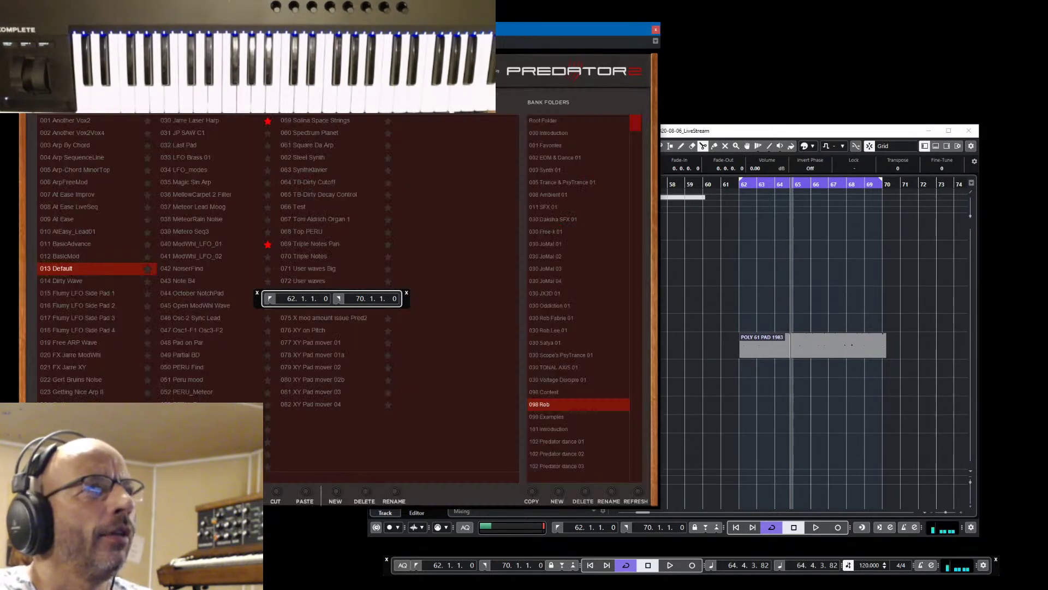
{"action": "left_click", "coordinate": [103, 71]}
{"action": "left_click", "coordinate": [157, 174]}
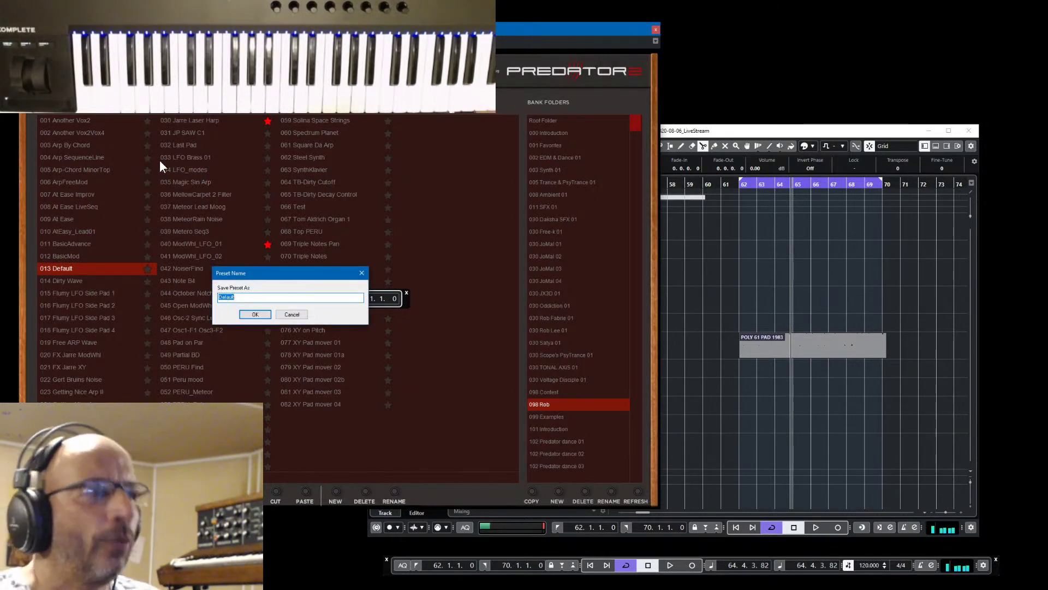
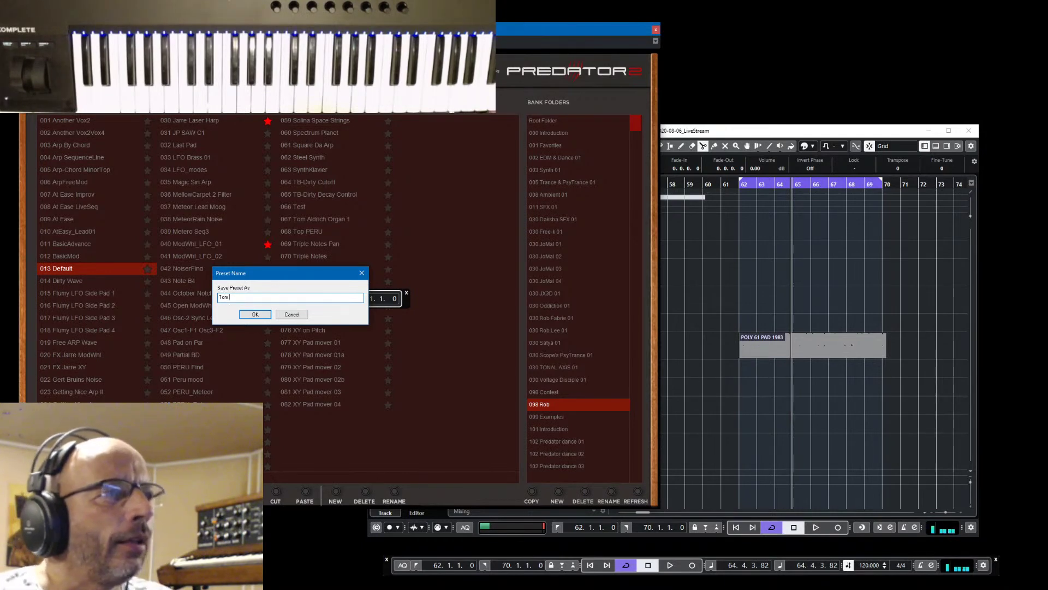
{"action": "left_click_drag", "start_coordinate": [320, 273], "coordinate": [400, 233]}
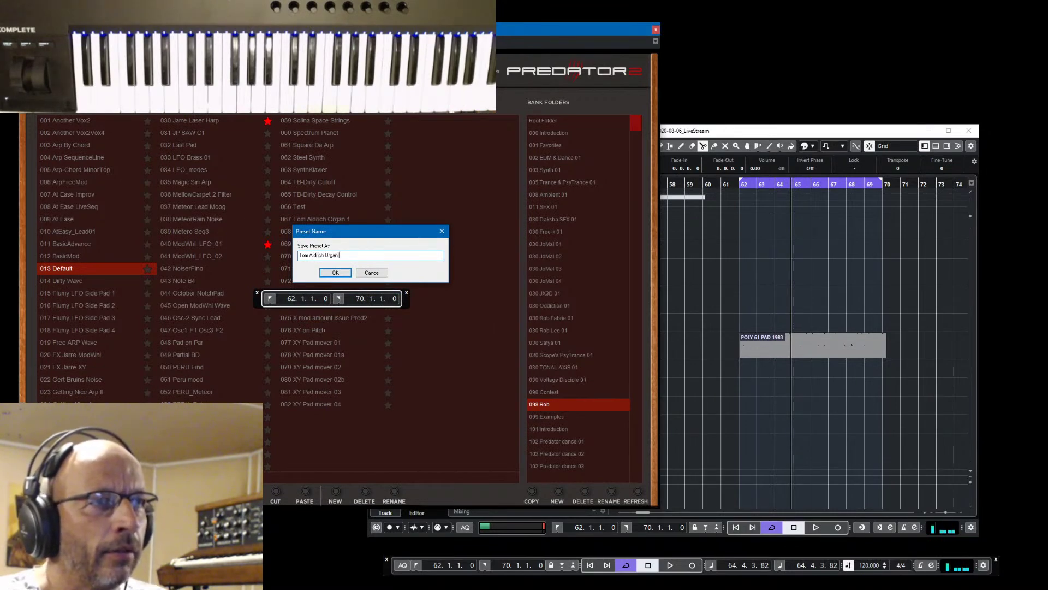
{"action": "type", "text": "2"}
{"action": "left_click", "coordinate": [345, 270]}
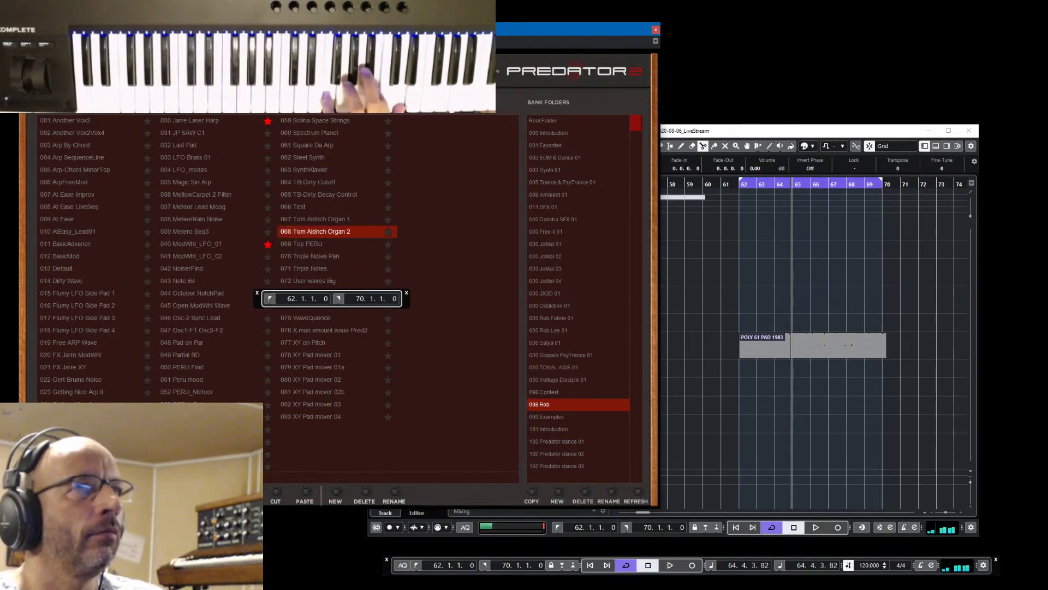
Tag the new preset as Key under Type and Poly Mode under Tempo/Feel, then close the browser
{"action": "left_click", "coordinate": [230, 103]}
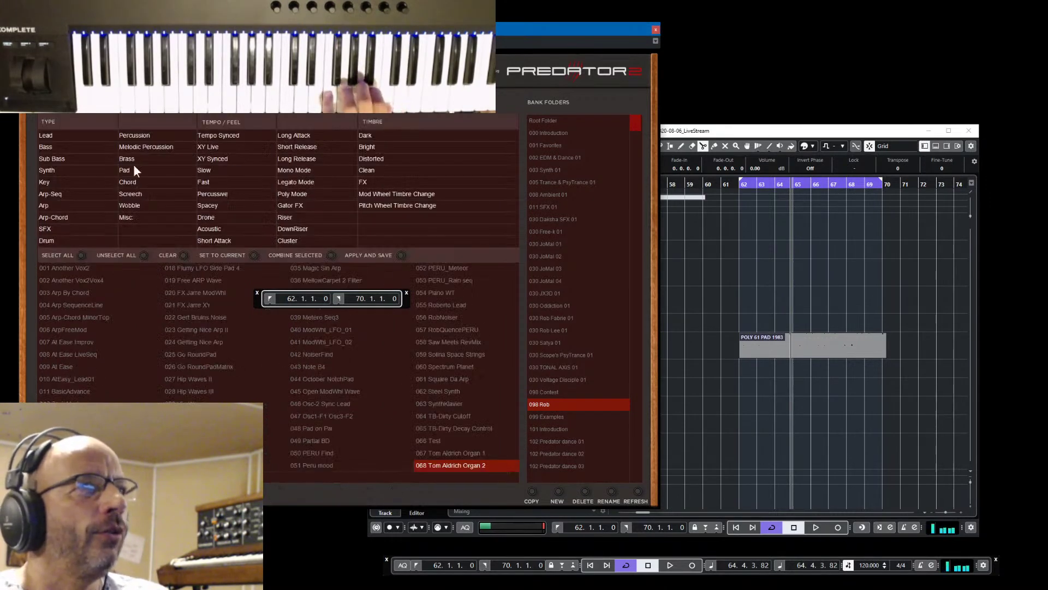
{"action": "left_click", "coordinate": [79, 180]}
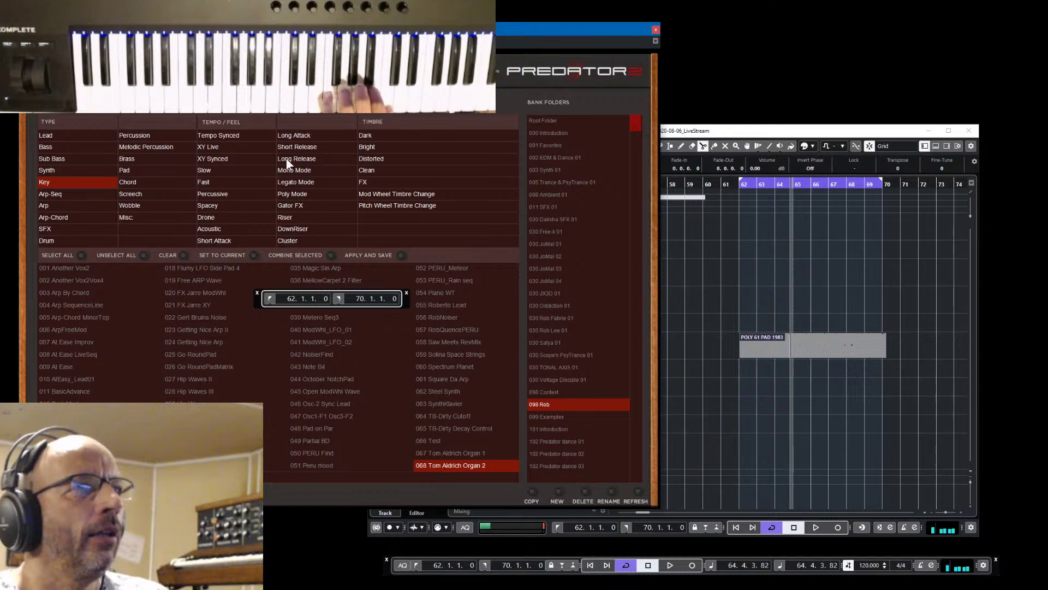
{"action": "left_click", "coordinate": [308, 194]}
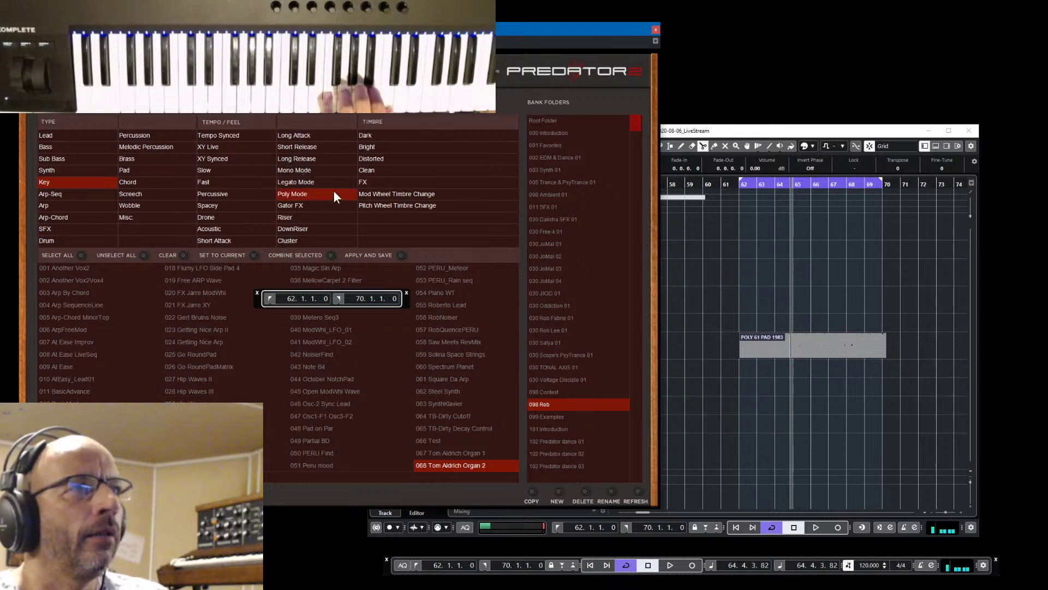
{"action": "left_click", "coordinate": [403, 123]}
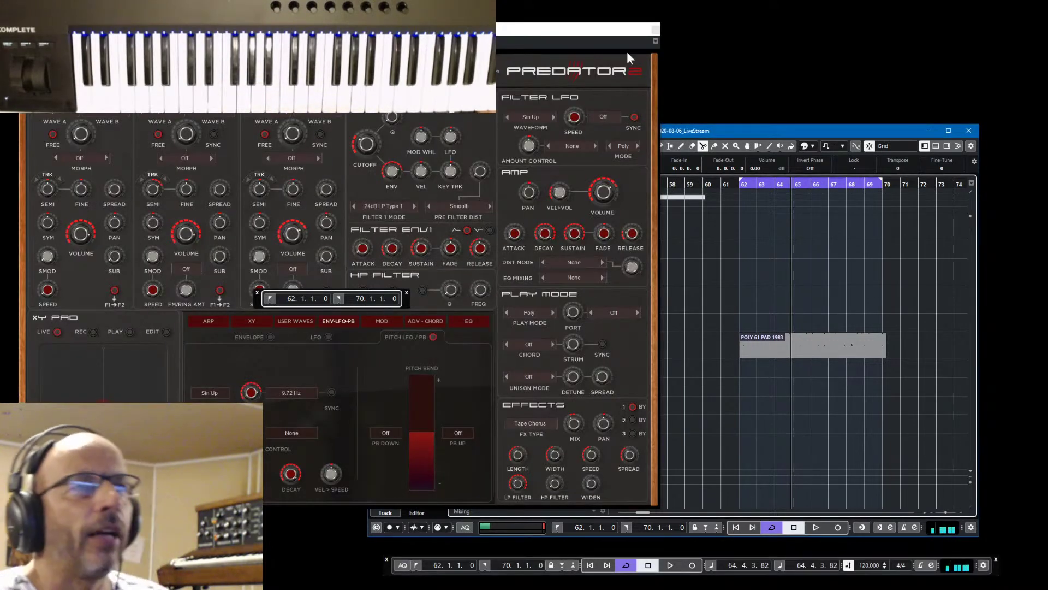
Move Predator 2 aside, set the locators to bars 13 and 21, and open the preset manager
{"action": "left_click_drag", "start_coordinate": [532, 30], "coordinate": [859, 25]}
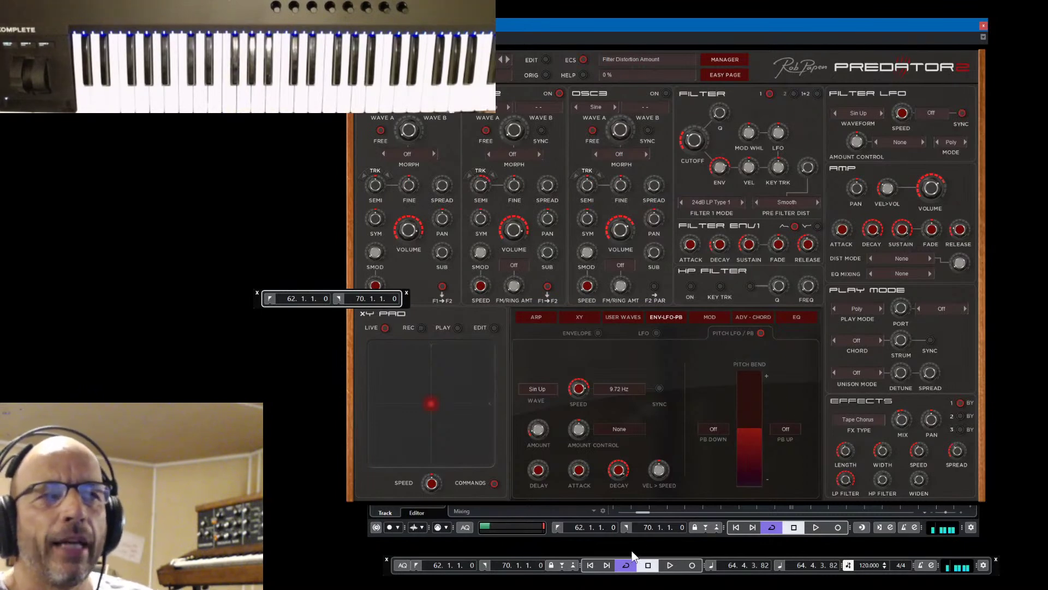
{"action": "double_click", "coordinate": [578, 527]}
{"action": "type", "text": "13"}
{"action": "key", "text": "Return"}
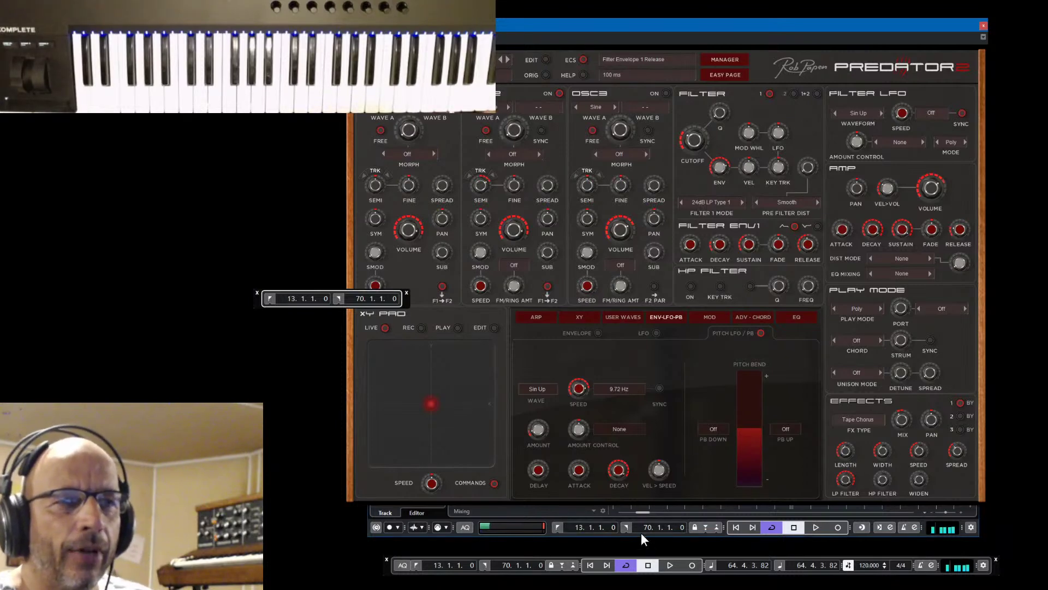
{"action": "type", "text": "21"}
{"action": "key", "text": "Return"}
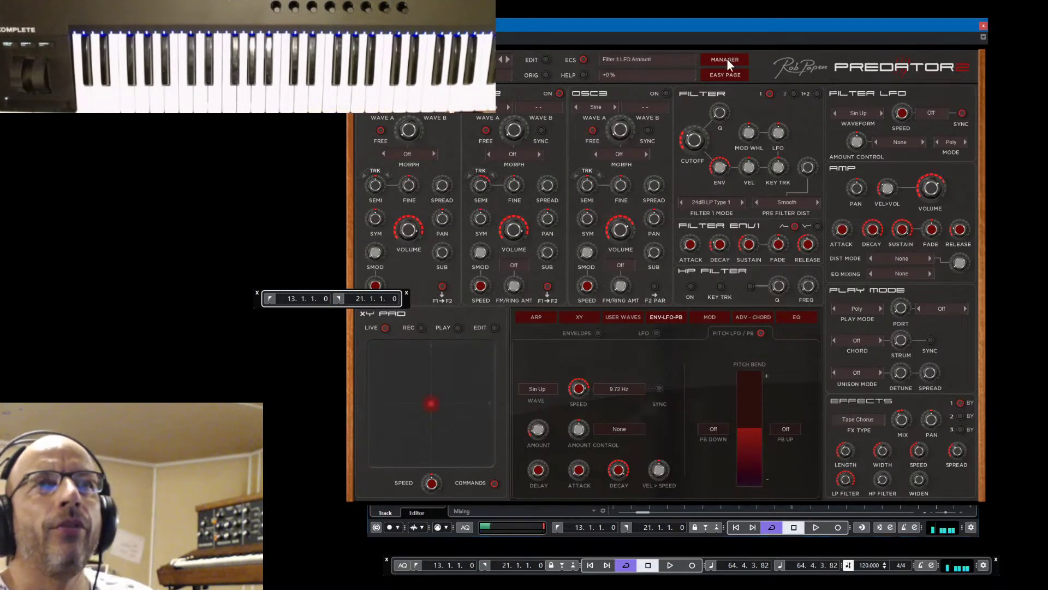
{"action": "left_click", "coordinate": [726, 60]}
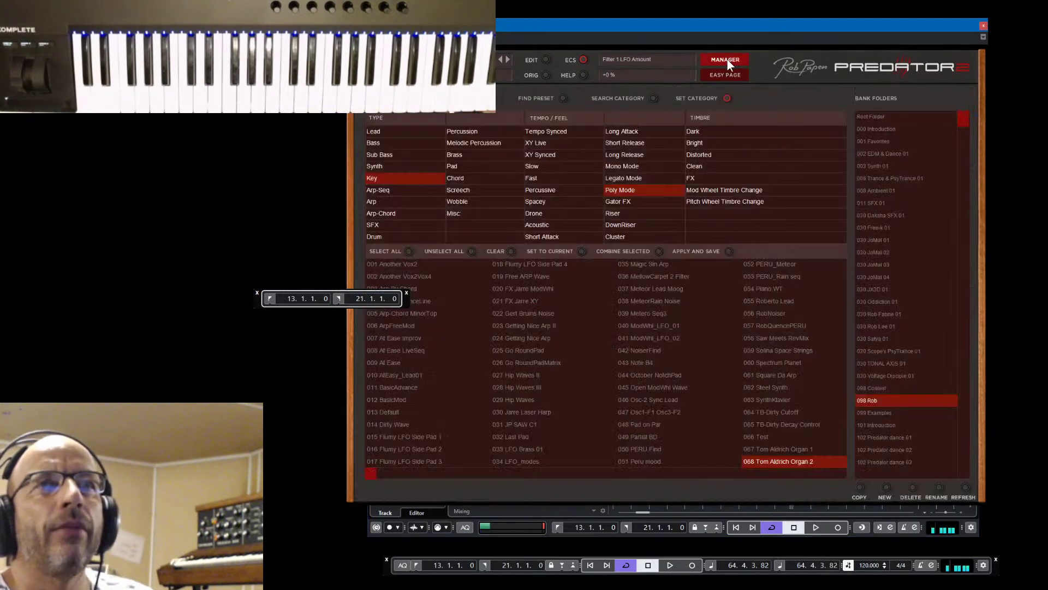
Search Predator 2's presets for 'Dance organ' and browse the 000 Introduction bank
{"action": "left_click", "coordinate": [564, 98]}
{"action": "left_click", "coordinate": [483, 119]}
{"action": "type", "text": "Dance organ"}
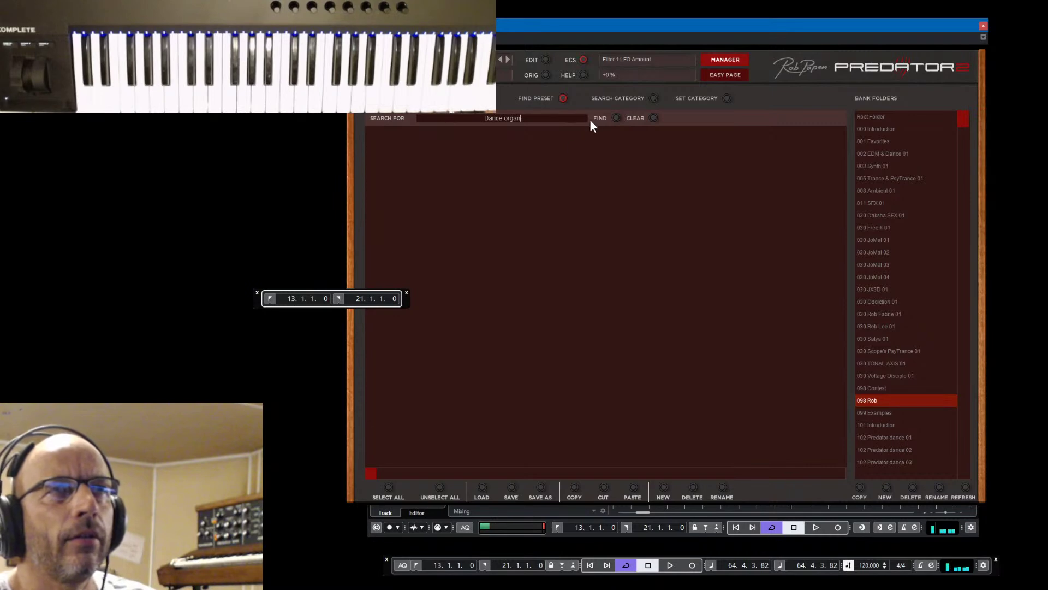
{"action": "left_click", "coordinate": [615, 118]}
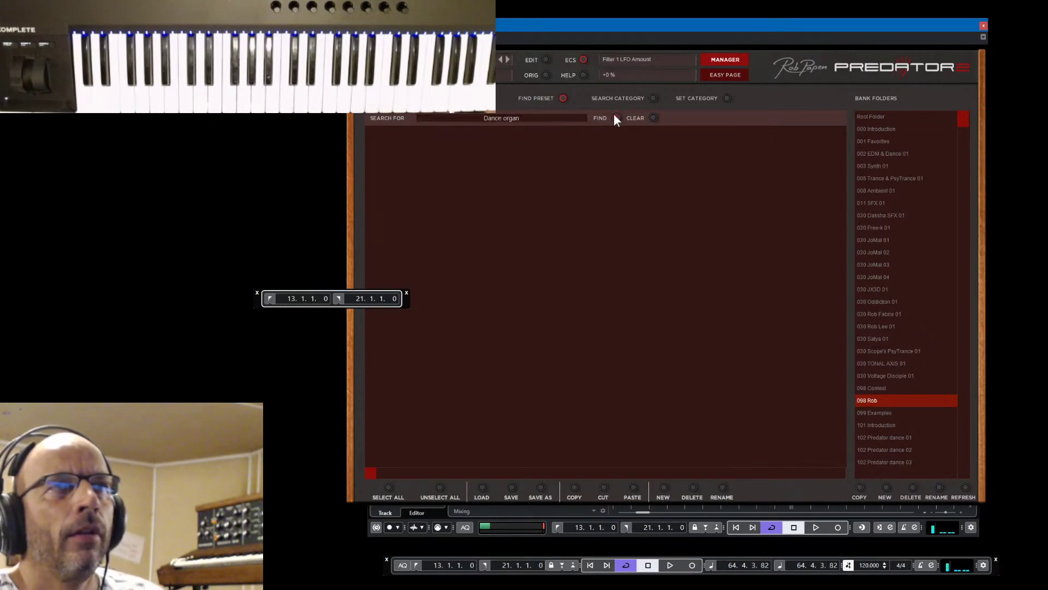
{"action": "left_click", "coordinate": [874, 130]}
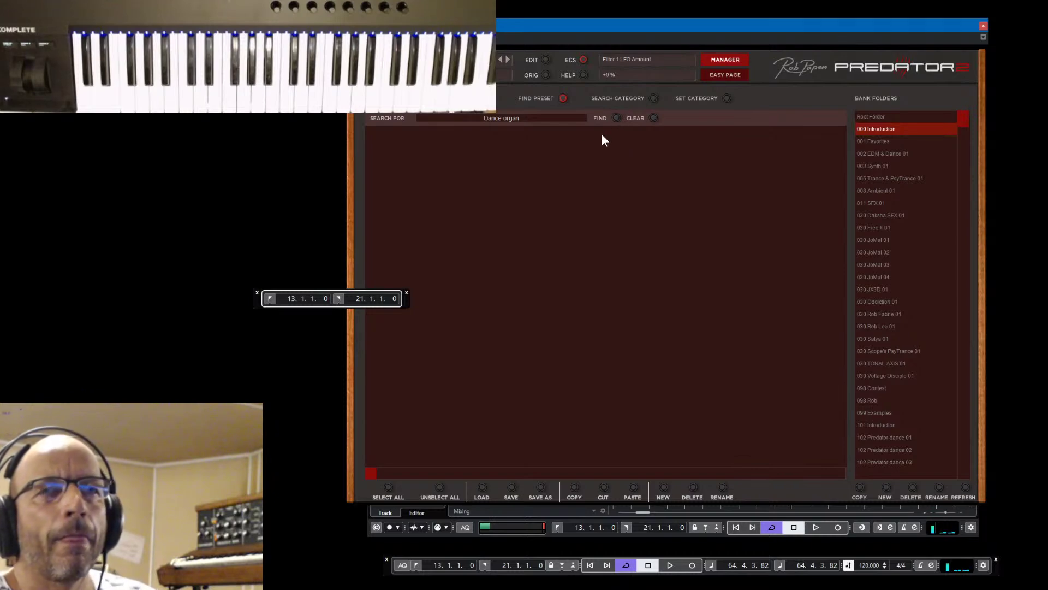
Re-run the search as 'organ' and load the bass- Housy Organo preset
{"action": "left_click", "coordinate": [507, 120]}
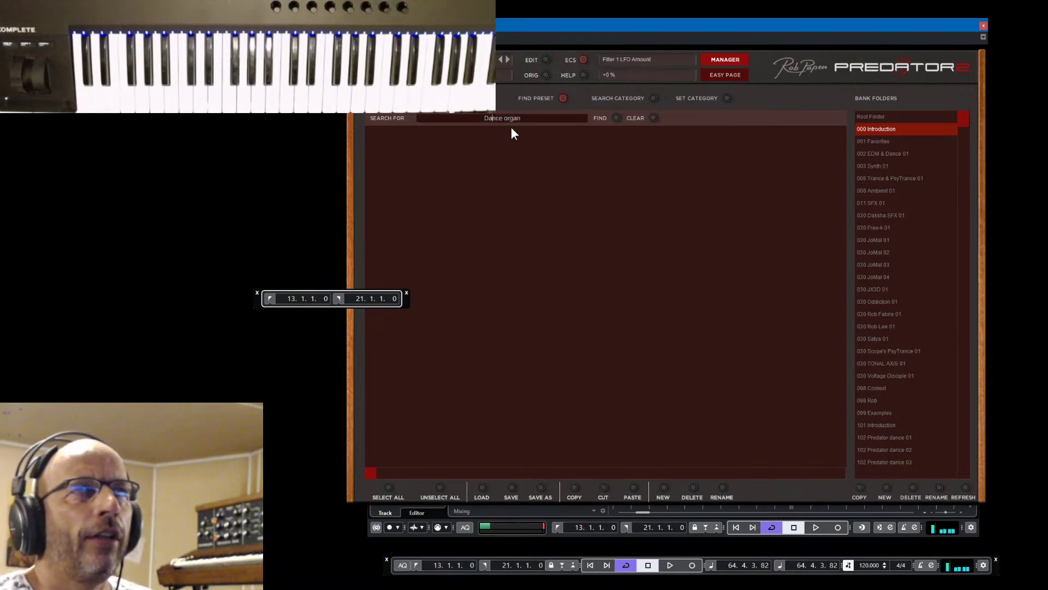
{"action": "key", "text": "Delete"}
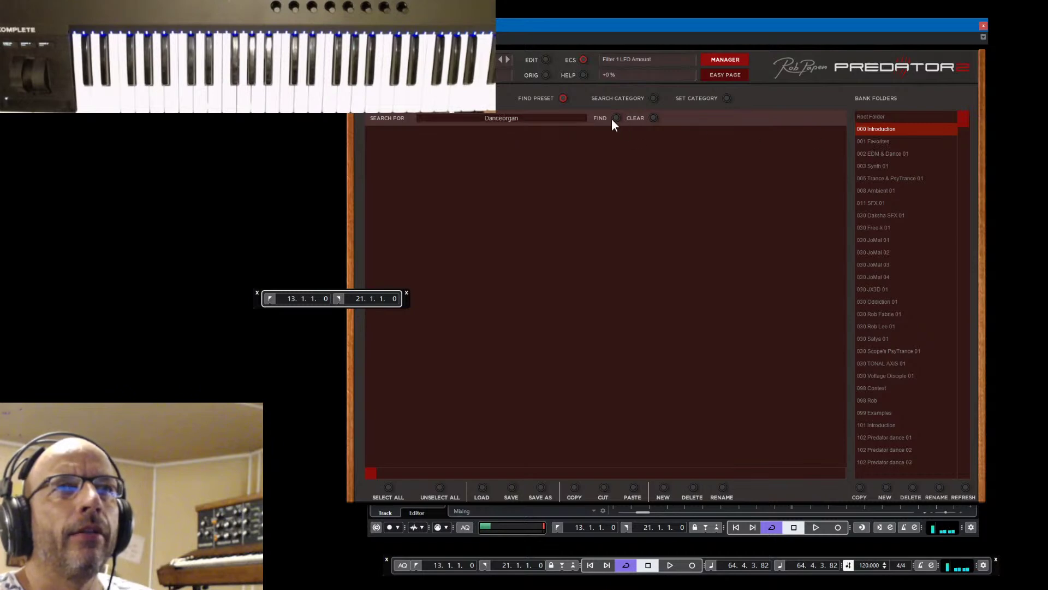
{"action": "double_click", "coordinate": [502, 118]}
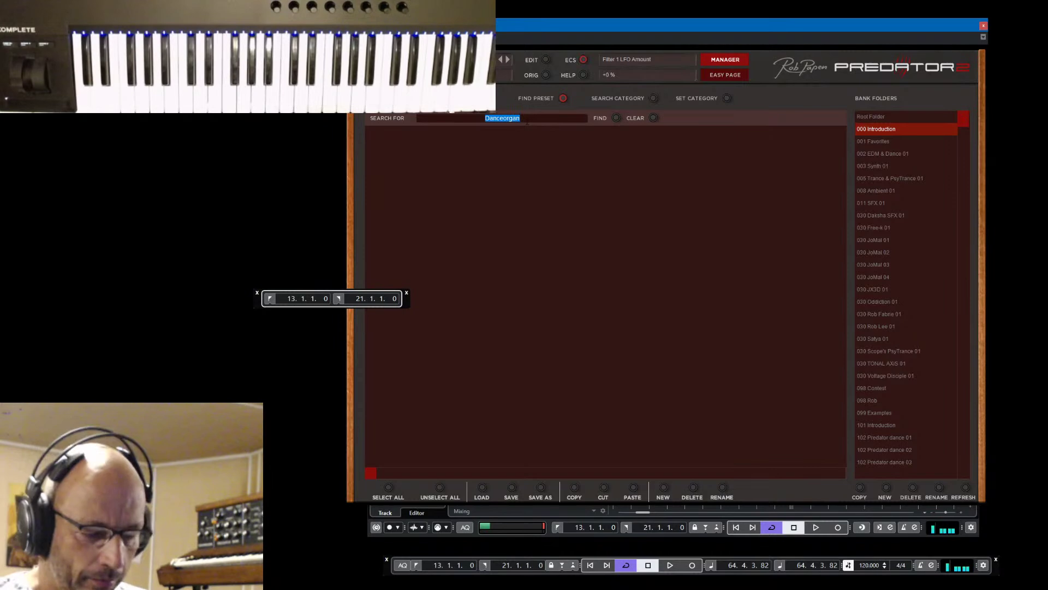
{"action": "type", "text": "organ"}
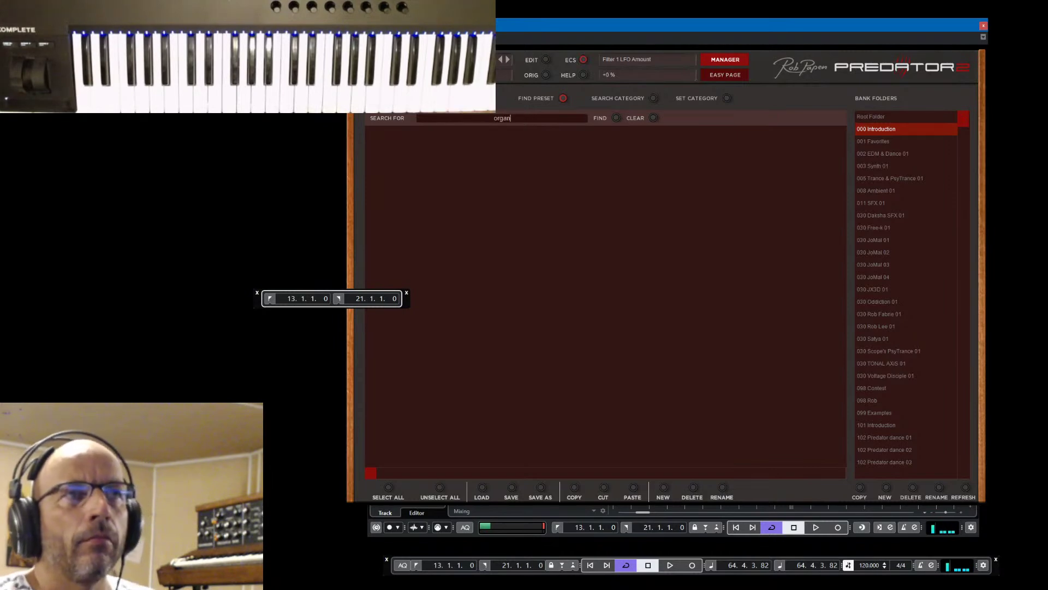
{"action": "left_click", "coordinate": [616, 118]}
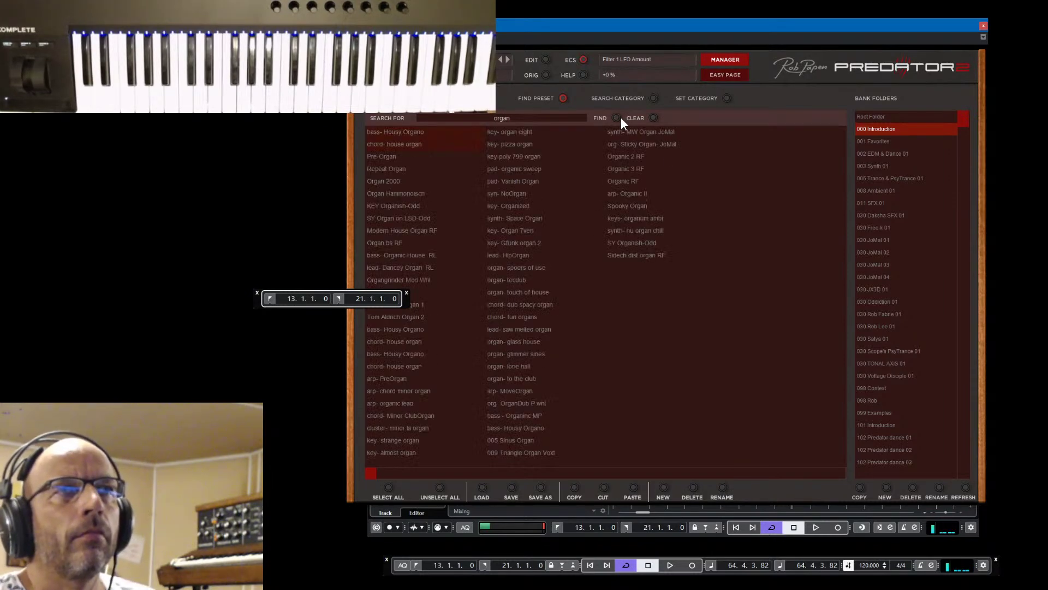
{"action": "left_click", "coordinate": [393, 133]}
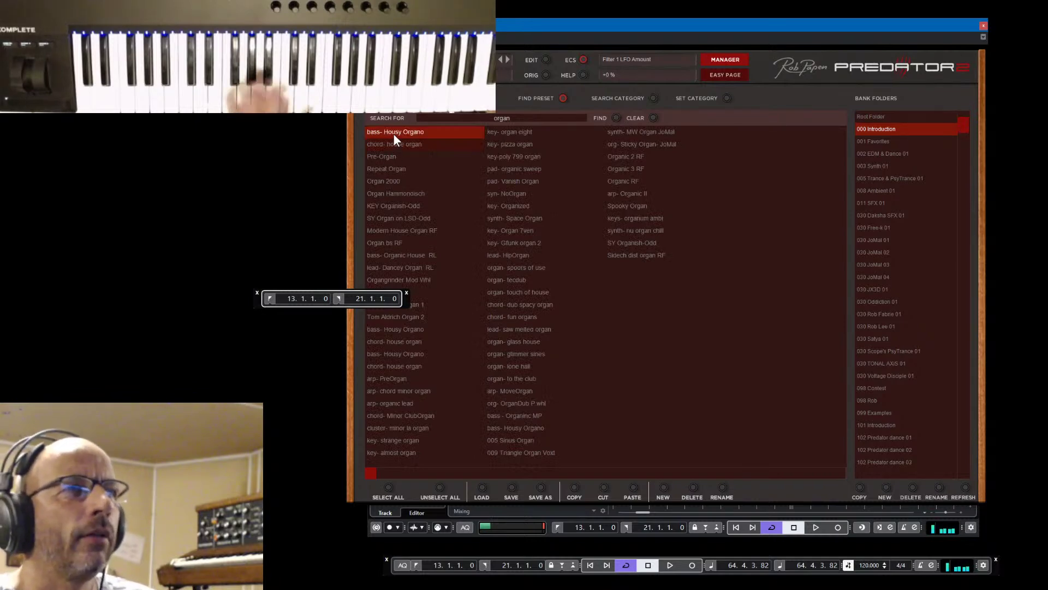
{"action": "left_click", "coordinate": [724, 60]}
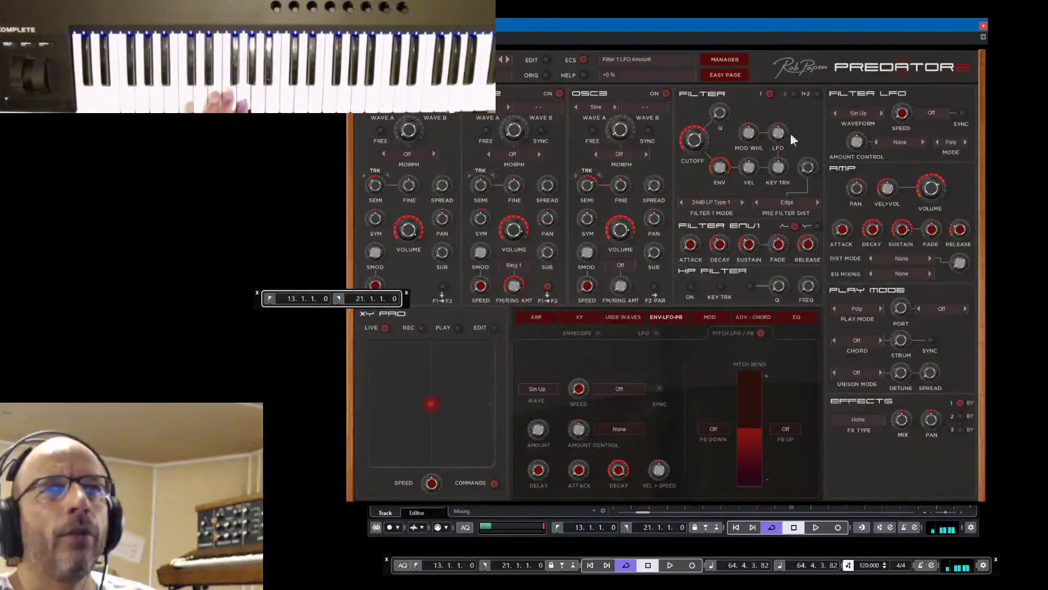
Raise Predator 2's AMP Volume from -13.8 dB to -6.3 dB, then close its window
{"action": "left_click_drag", "start_coordinate": [939, 185], "coordinate": [938, 177]}
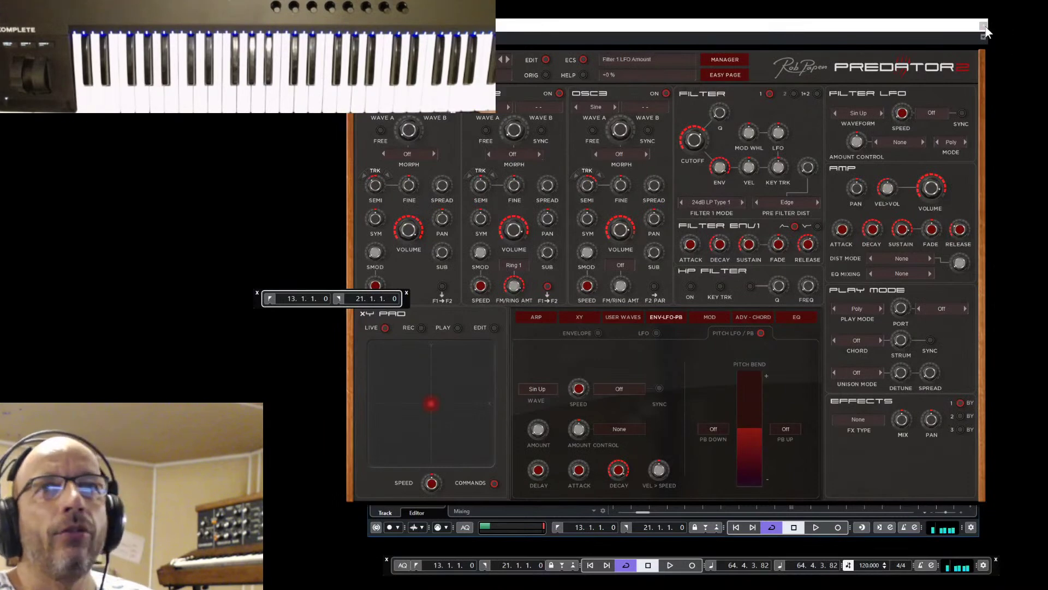
{"action": "left_click", "coordinate": [984, 25]}
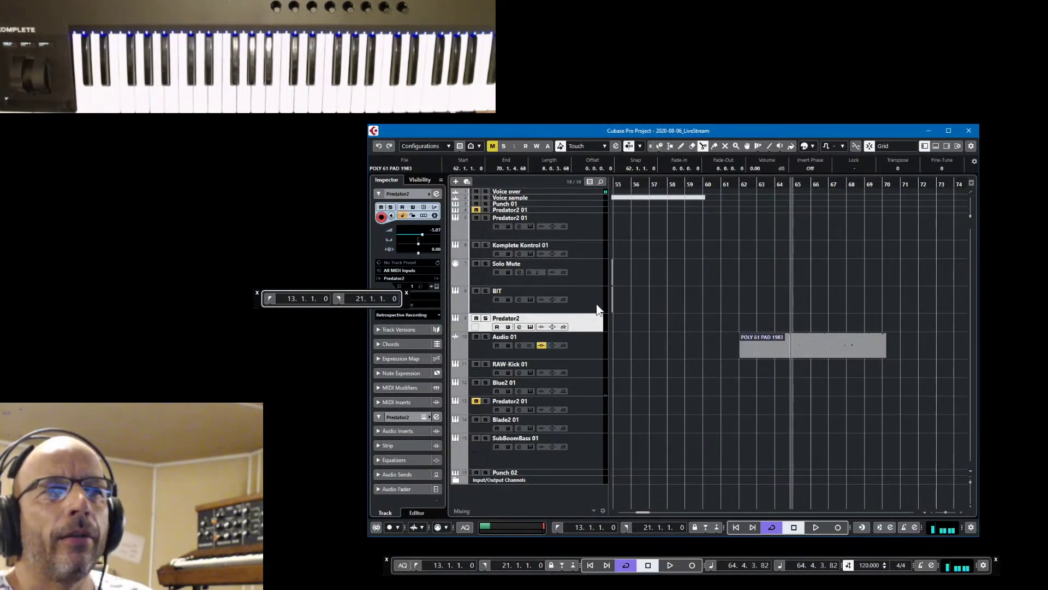
Add a new instrument track using RAW-Kick as its instrument, opening the RAW Kick editor
{"action": "right_click", "coordinate": [592, 328]}
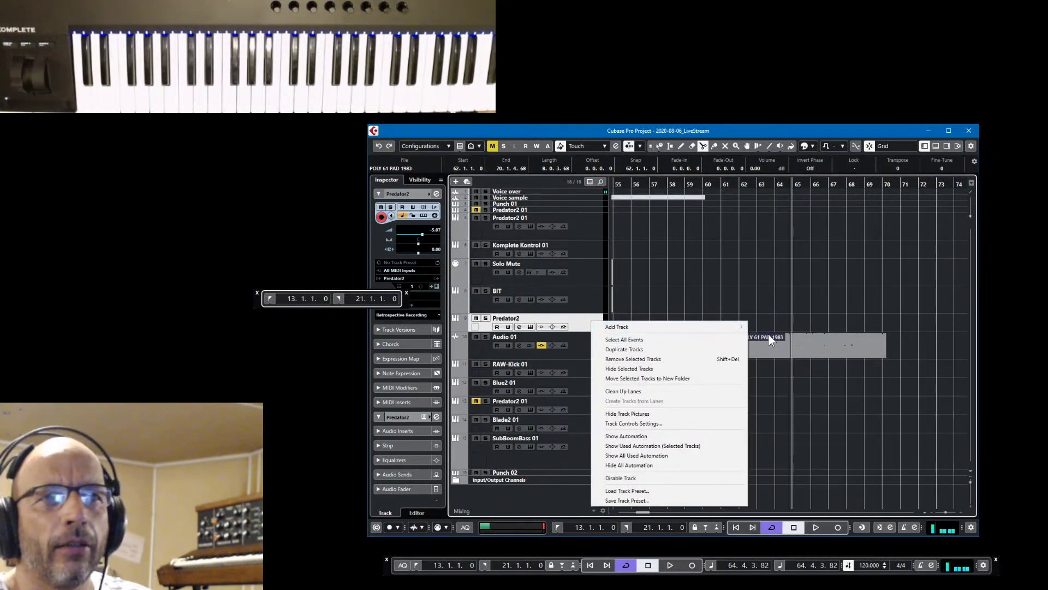
{"action": "mouse_move", "coordinate": [742, 328]}
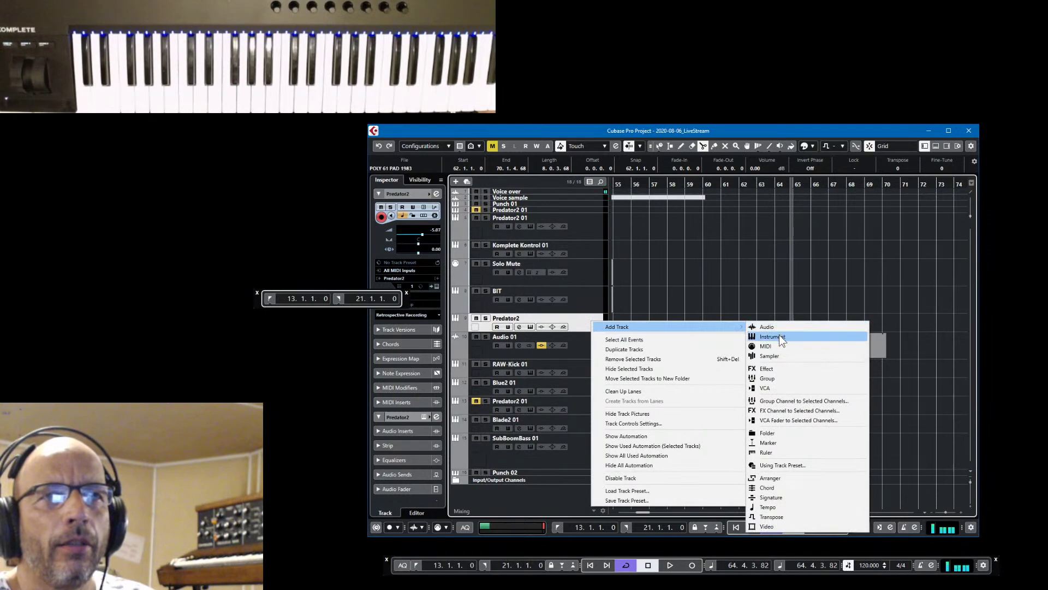
{"action": "left_click", "coordinate": [778, 335]}
{"action": "left_click", "coordinate": [227, 223]}
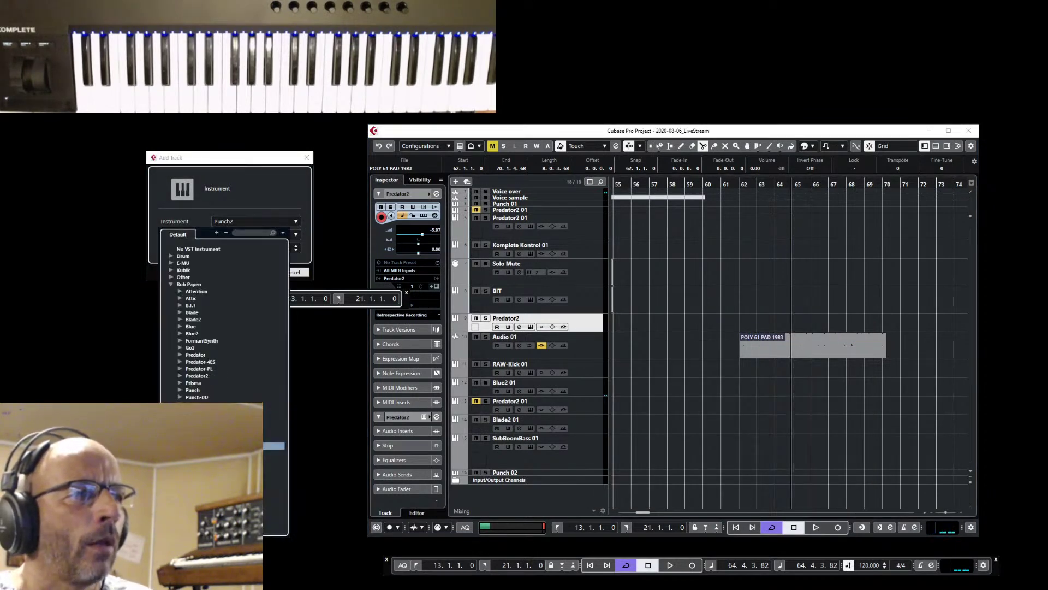
{"action": "left_click", "coordinate": [273, 446]}
{"action": "left_click", "coordinate": [254, 273]}
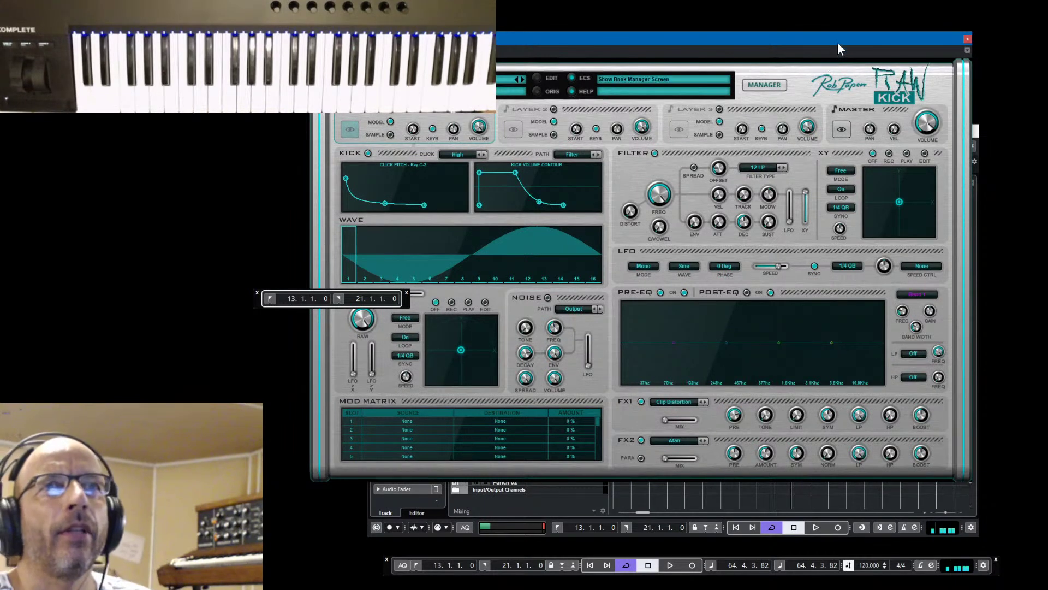
Nudge the RAW Kick window right, check the preset bank list, and close the floating locator display
{"action": "left_click_drag", "start_coordinate": [849, 39], "coordinate": [887, 43]}
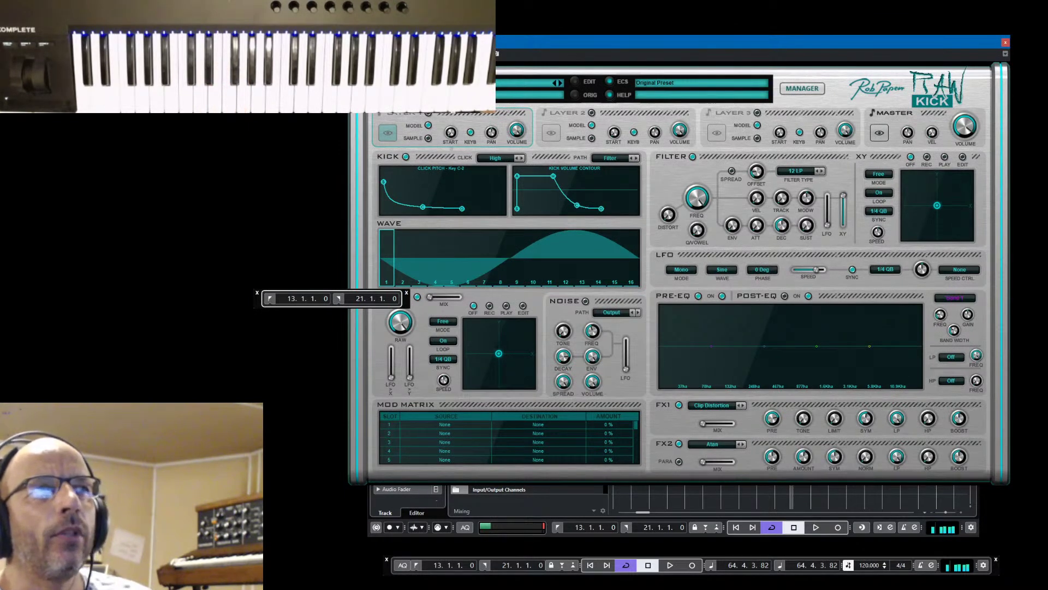
{"action": "left_click", "coordinate": [469, 82]}
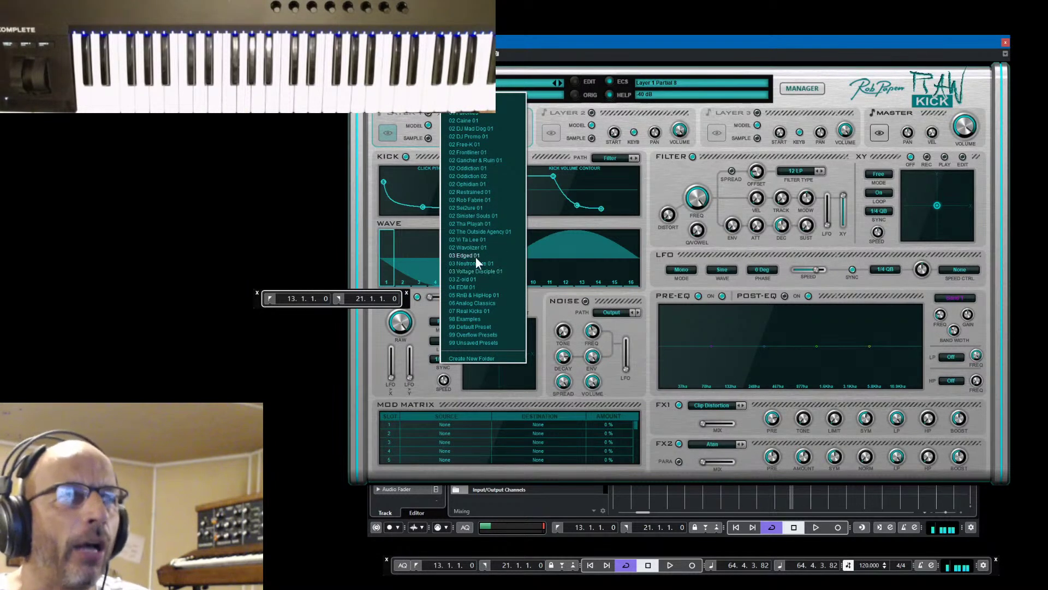
{"action": "left_click", "coordinate": [469, 328]}
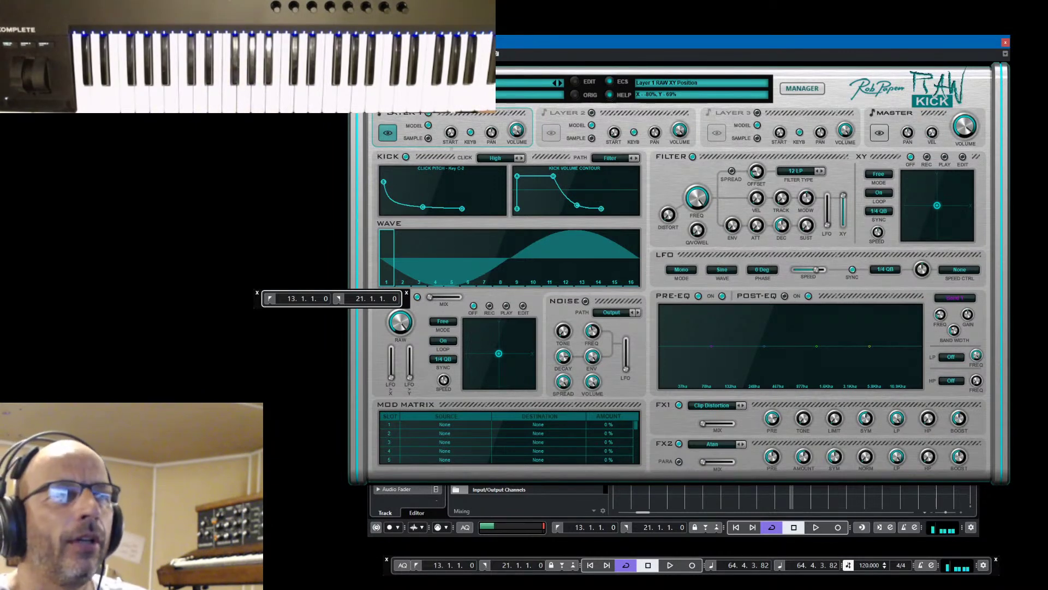
{"action": "left_click", "coordinate": [258, 292]}
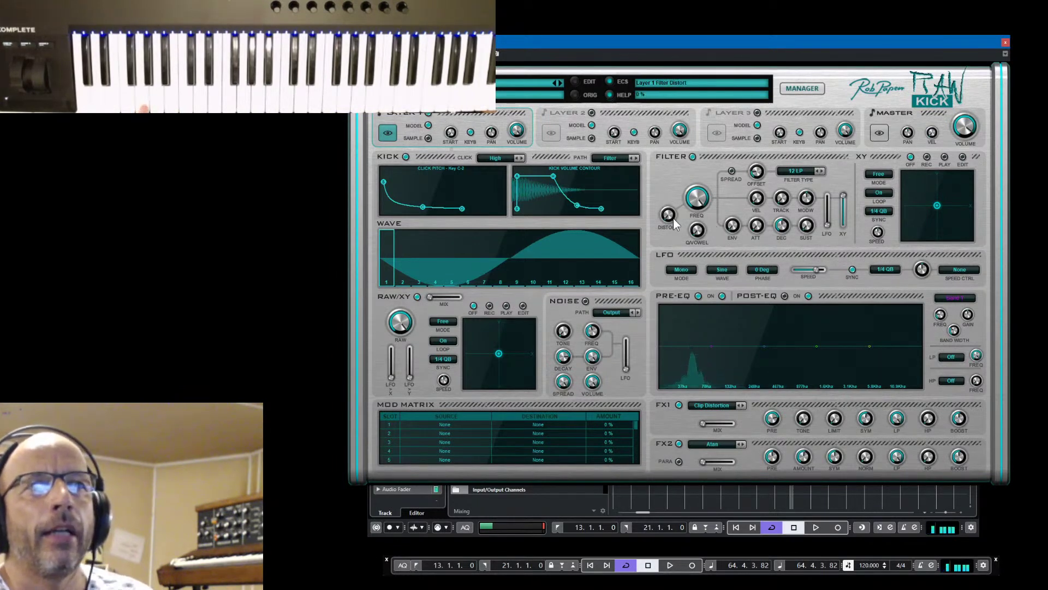
Raise Filter Distort from 25% to 33%, set FX1 clip-distortion mix near 25%, and shift the RAW XY point lower left
{"action": "left_click_drag", "start_coordinate": [674, 221], "coordinate": [673, 216]}
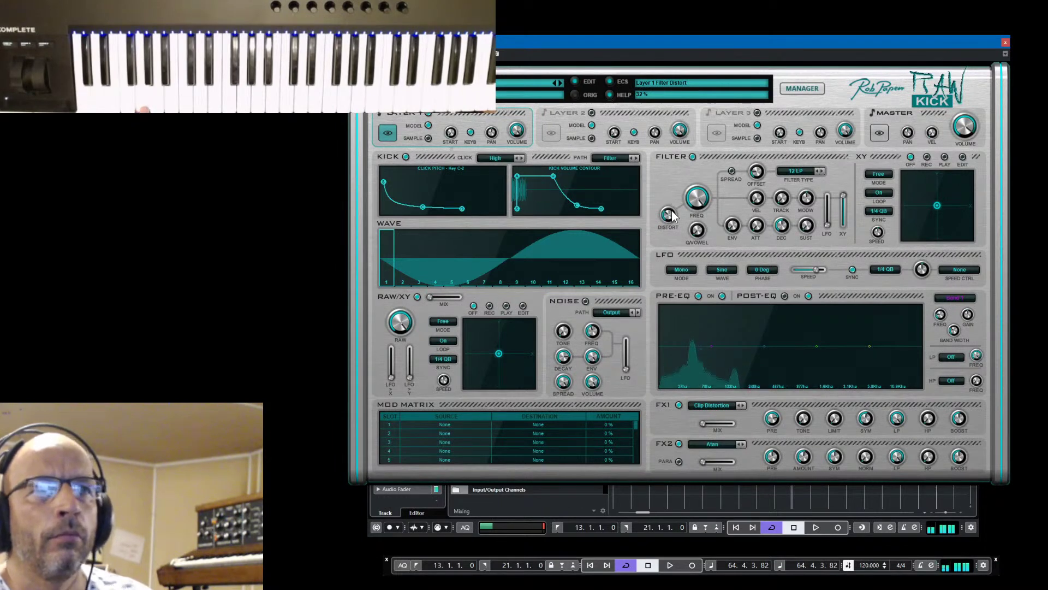
{"action": "left_click_drag", "start_coordinate": [704, 418], "coordinate": [713, 423]}
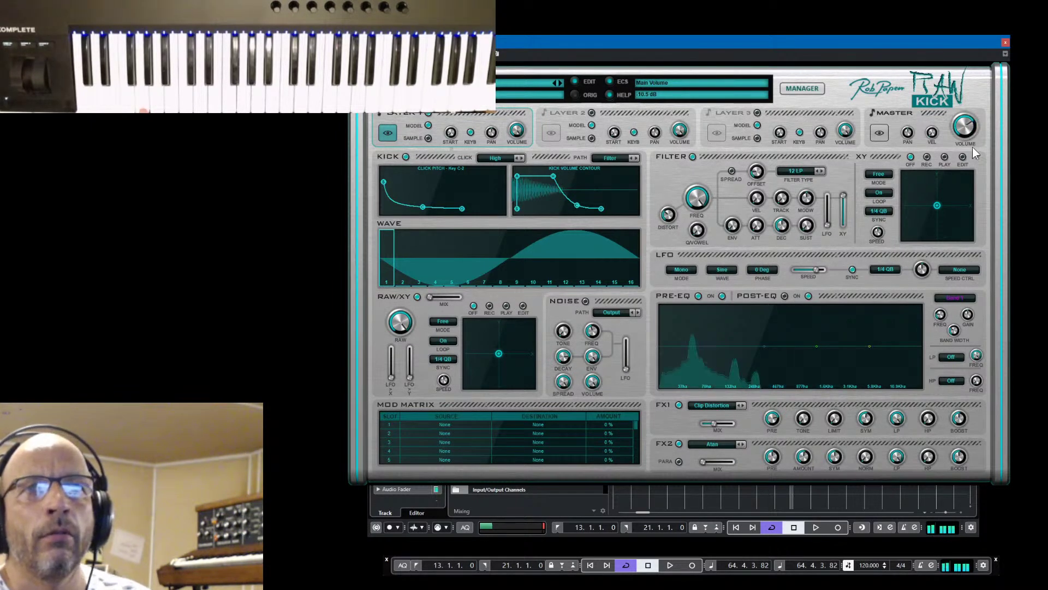
{"action": "left_click_drag", "start_coordinate": [716, 420], "coordinate": [719, 421]}
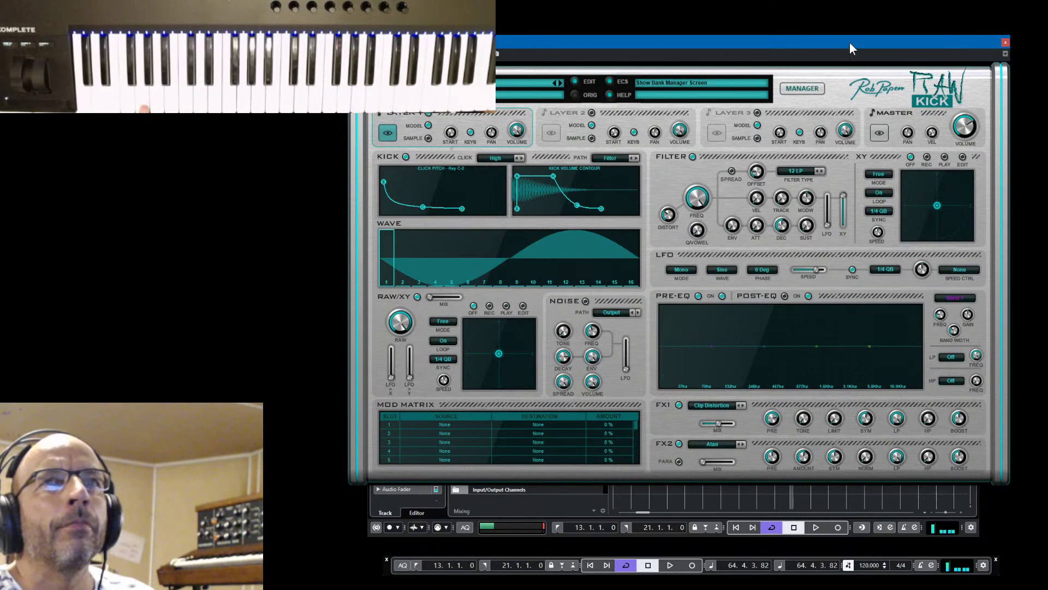
{"action": "left_click_drag", "start_coordinate": [849, 41], "coordinate": [827, 48]}
{"action": "left_click_drag", "start_coordinate": [475, 360], "coordinate": [468, 364]}
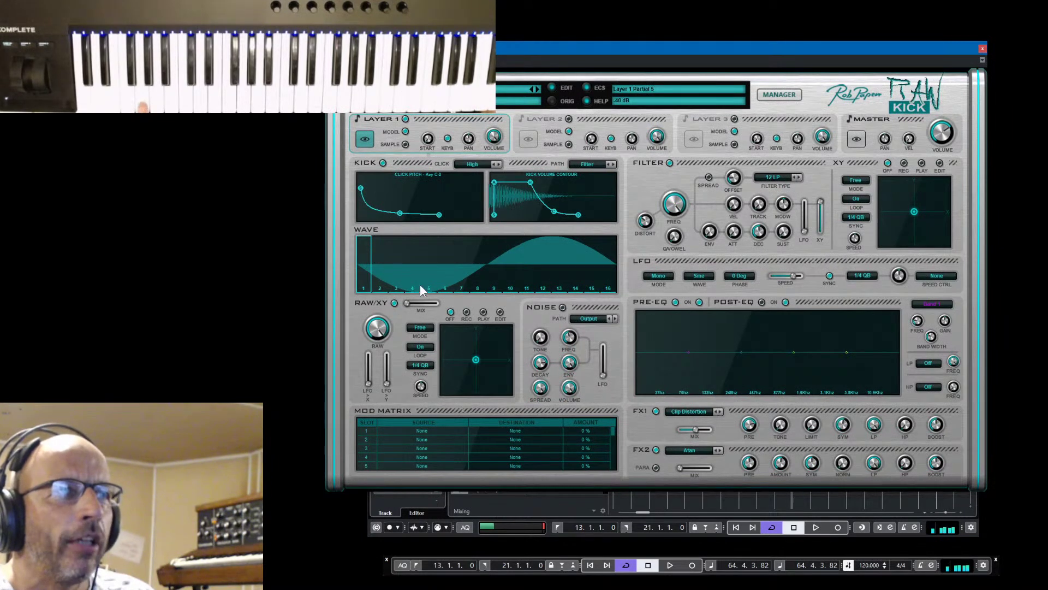
Set partial 5 to -15 dB and 6 to -13 dB, raise 11, drop 9 to -40 dB, master volume -6.5 dB, lift click pitch
{"action": "mouse_move", "coordinate": [428, 285]}
{"action": "left_mouse_down"}
{"action": "mouse_move", "coordinate": [428, 243]}
{"action": "mouse_move", "coordinate": [431, 292]}
{"action": "mouse_move", "coordinate": [480, 273]}
{"action": "mouse_move", "coordinate": [480, 249]}
{"action": "mouse_move", "coordinate": [480, 275]}
{"action": "mouse_move", "coordinate": [483, 242]}
{"action": "mouse_move", "coordinate": [483, 294]}
{"action": "mouse_move", "coordinate": [496, 247]}
{"action": "mouse_move", "coordinate": [495, 304]}
{"action": "left_mouse_up"}
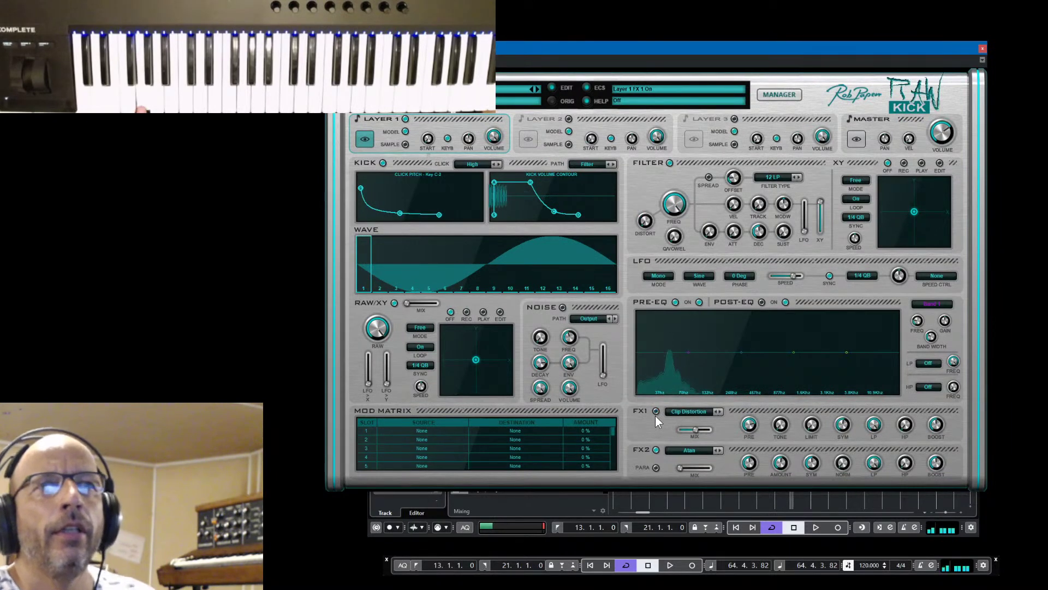
{"action": "left_click_drag", "start_coordinate": [950, 143], "coordinate": [952, 134]}
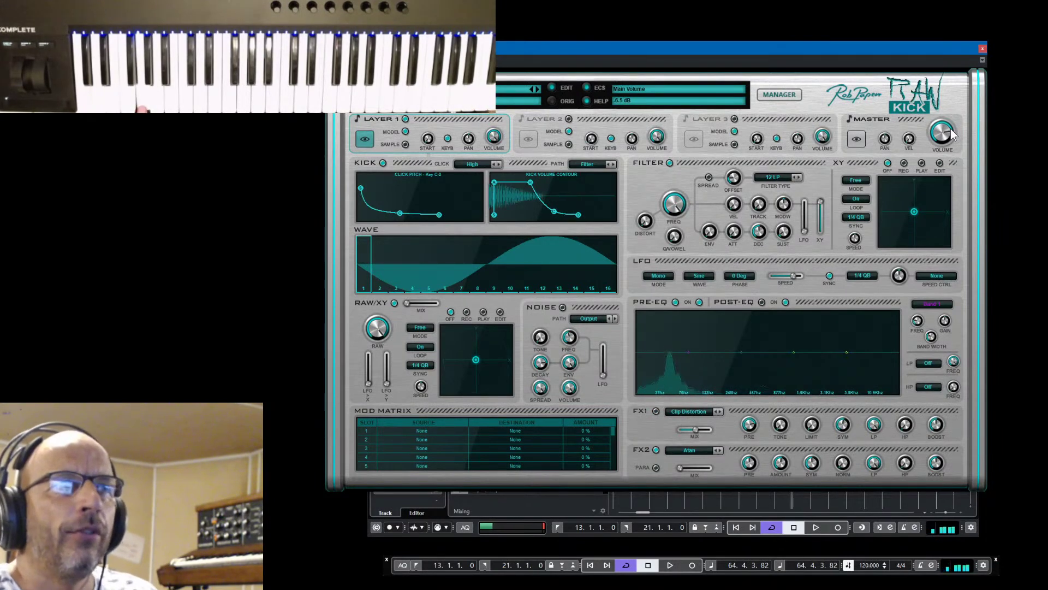
{"action": "left_click_drag", "start_coordinate": [399, 213], "coordinate": [399, 210]}
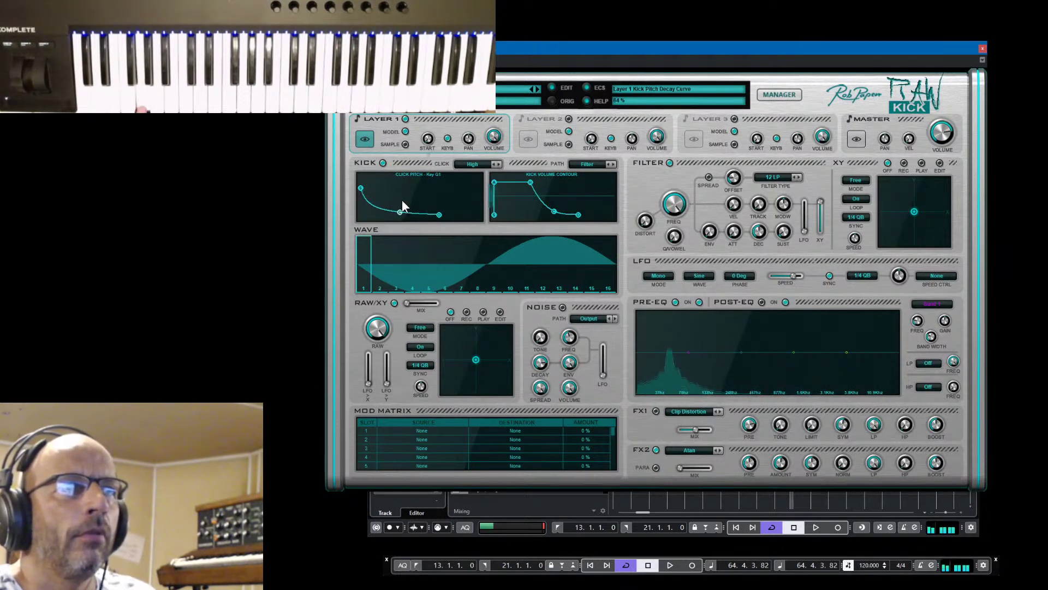
{"action": "mouse_move", "coordinate": [443, 287]}
{"action": "left_mouse_down"}
{"action": "mouse_move", "coordinate": [444, 254]}
{"action": "mouse_move", "coordinate": [524, 254]}
{"action": "left_mouse_up"}
{"action": "left_click", "coordinate": [526, 262]}
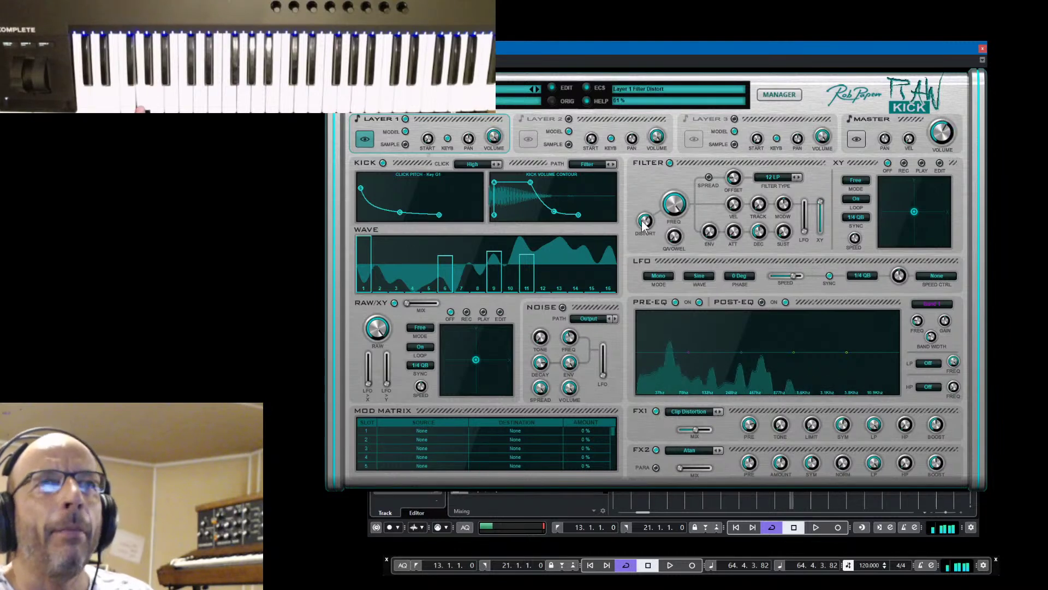
{"action": "mouse_move", "coordinate": [494, 268]}
{"action": "left_mouse_down"}
{"action": "mouse_move", "coordinate": [499, 295]}
{"action": "mouse_move", "coordinate": [519, 309]}
{"action": "mouse_move", "coordinate": [508, 233]}
{"action": "mouse_move", "coordinate": [507, 291]}
{"action": "left_mouse_up"}
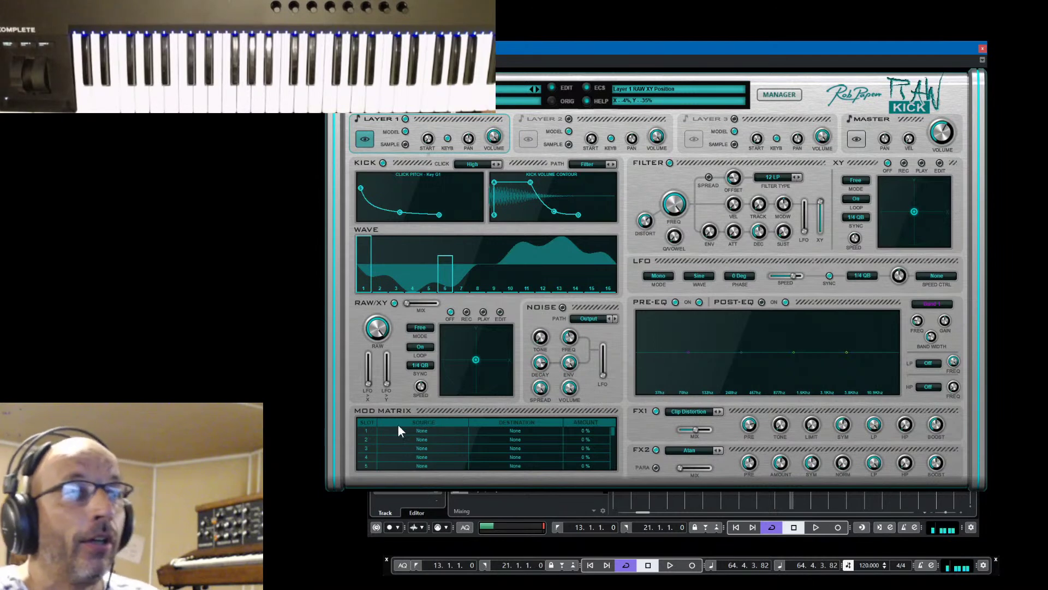
In Mod Matrix slot 1, set the source to Modulation Wheel and the destination to L1 UserWave > L1 Partial 10
{"action": "left_click", "coordinate": [421, 429]}
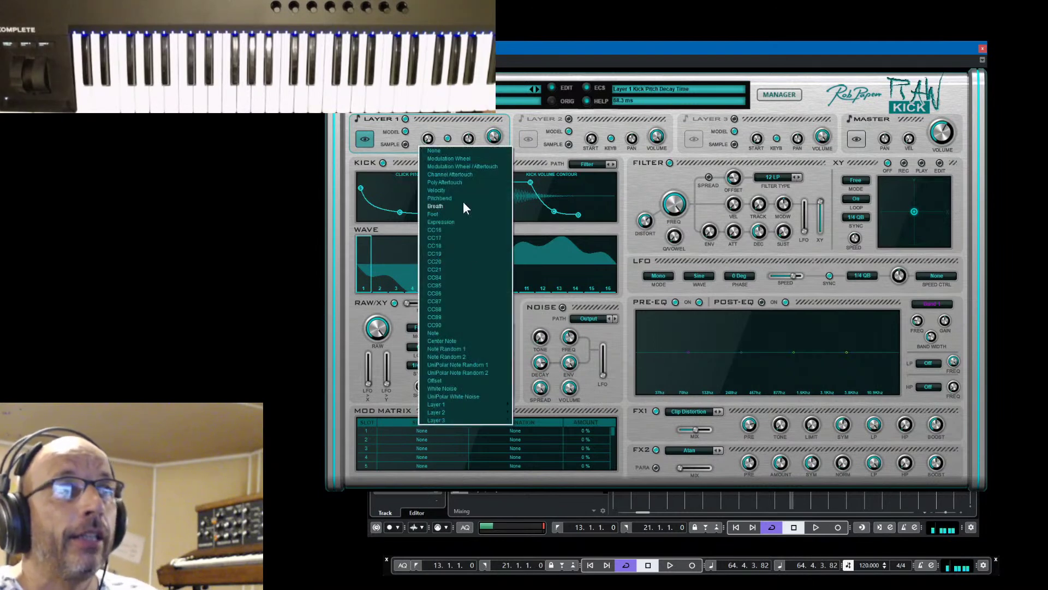
{"action": "left_click", "coordinate": [463, 159]}
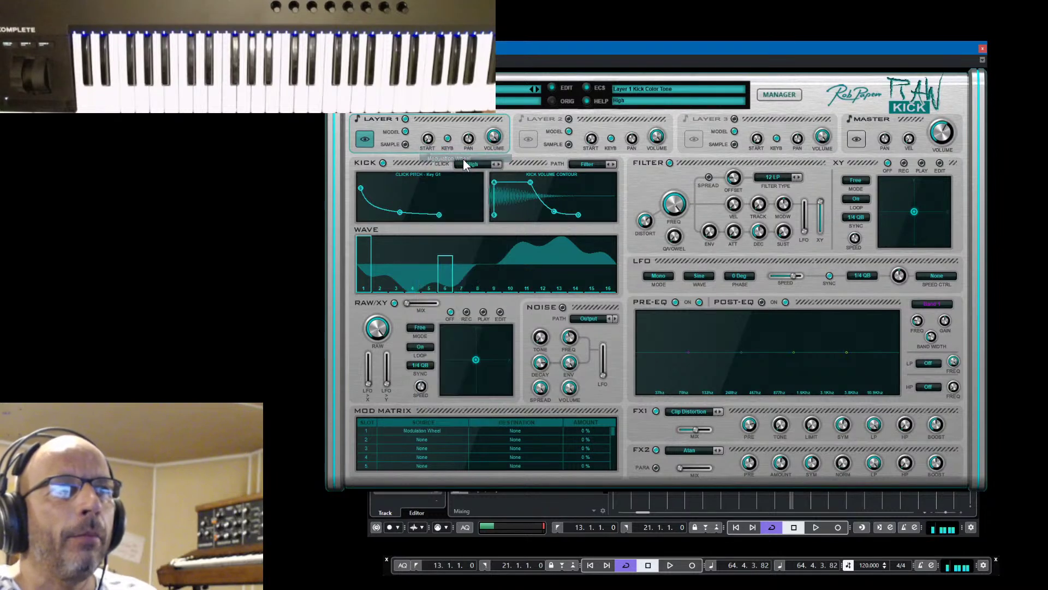
{"action": "left_click", "coordinate": [513, 431]}
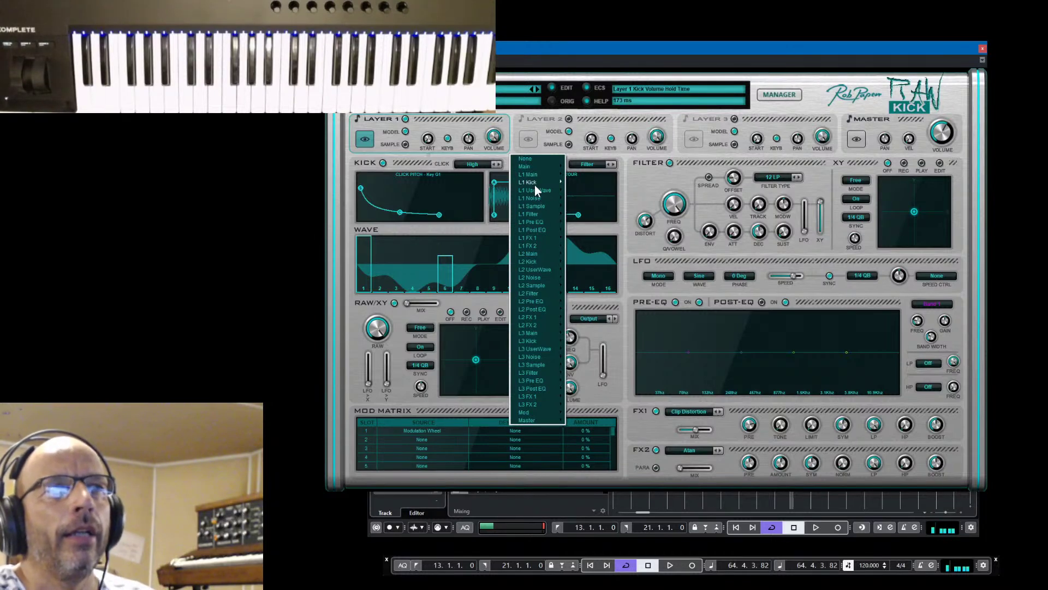
{"action": "mouse_move", "coordinate": [536, 174]}
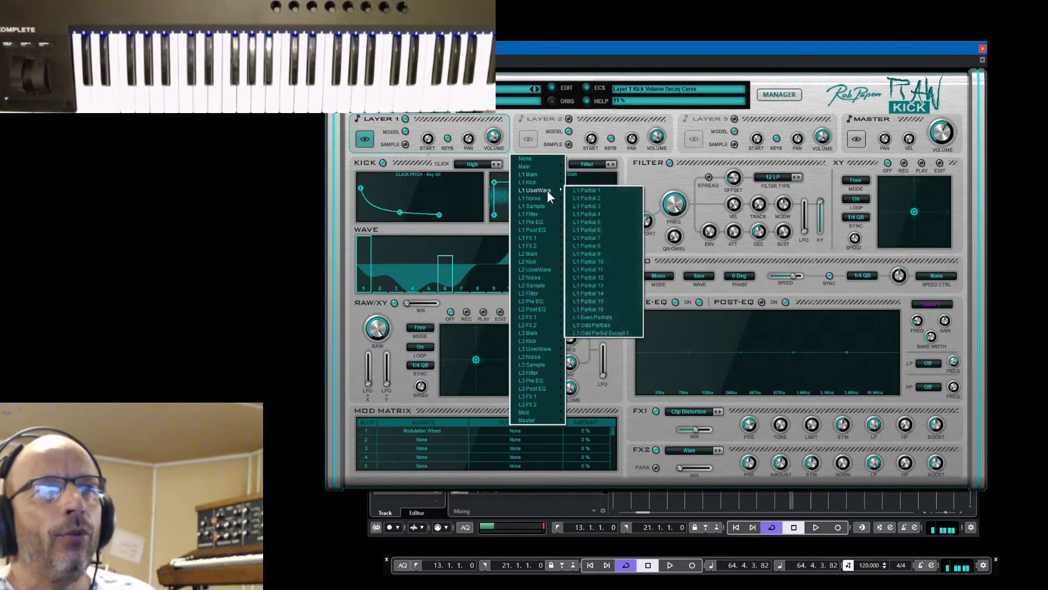
{"action": "left_click", "coordinate": [593, 261]}
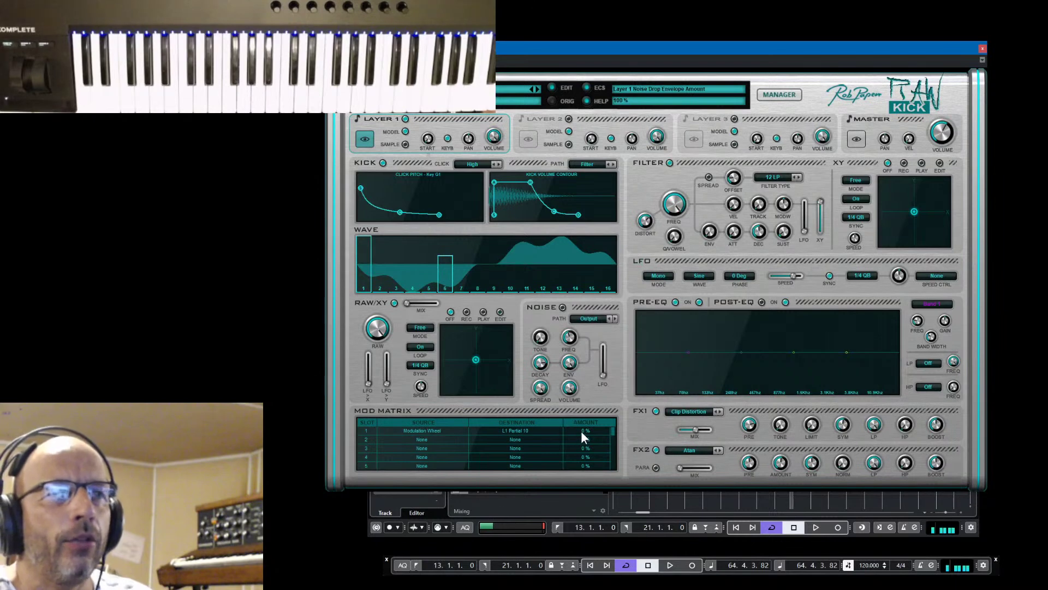
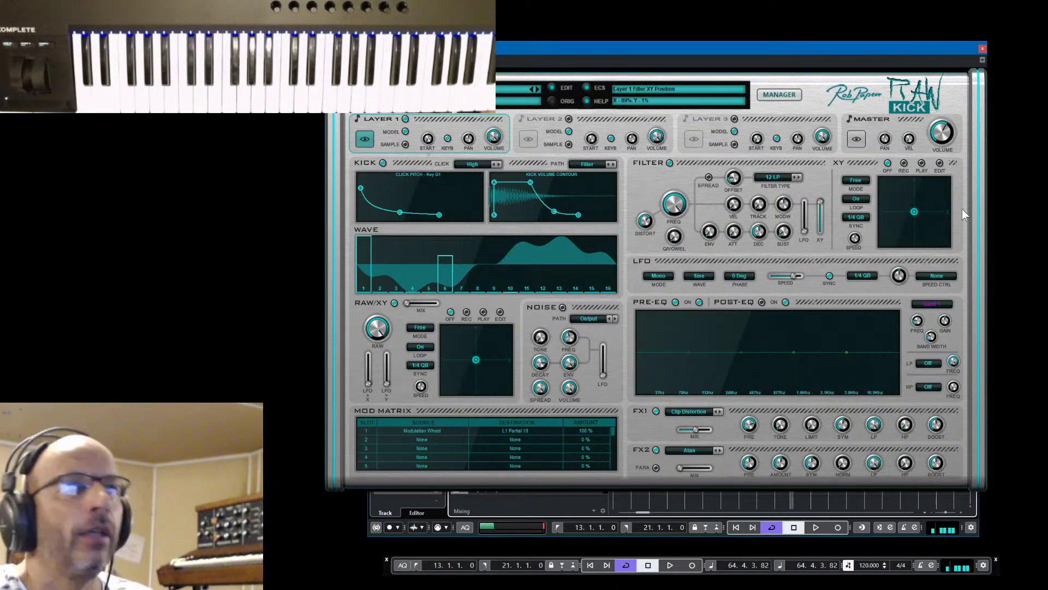
Move the RAW Kick editor aside to reveal the track list and select the Predator2 track
{"action": "mouse_move", "coordinate": [921, 49]}
{"action": "left_mouse_down"}
{"action": "mouse_move", "coordinate": [923, 168]}
{"action": "mouse_move", "coordinate": [911, 198]}
{"action": "mouse_move", "coordinate": [927, 63]}
{"action": "left_mouse_up"}
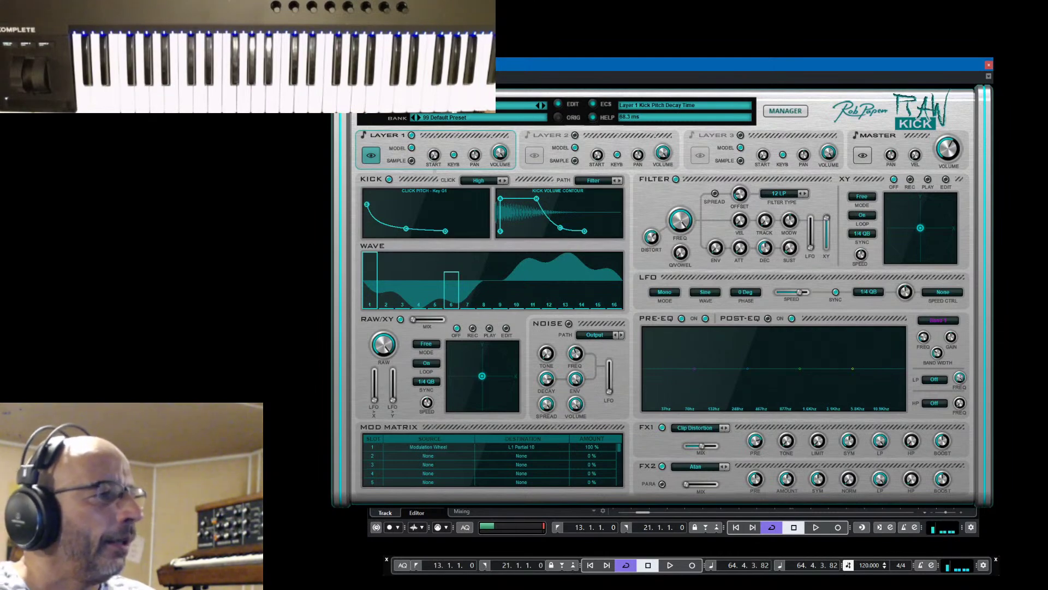
{"action": "key", "text": "alt+Tab"}
{"action": "key", "text": "alt+Tab"}
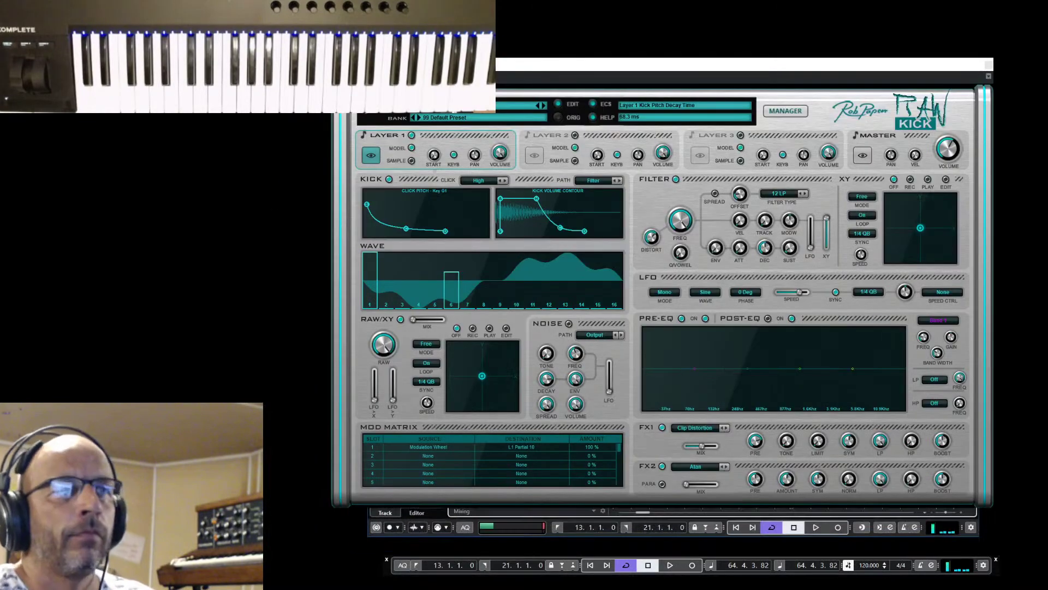
{"action": "left_click_drag", "start_coordinate": [860, 64], "coordinate": [301, 83]}
{"action": "left_click", "coordinate": [592, 318]}
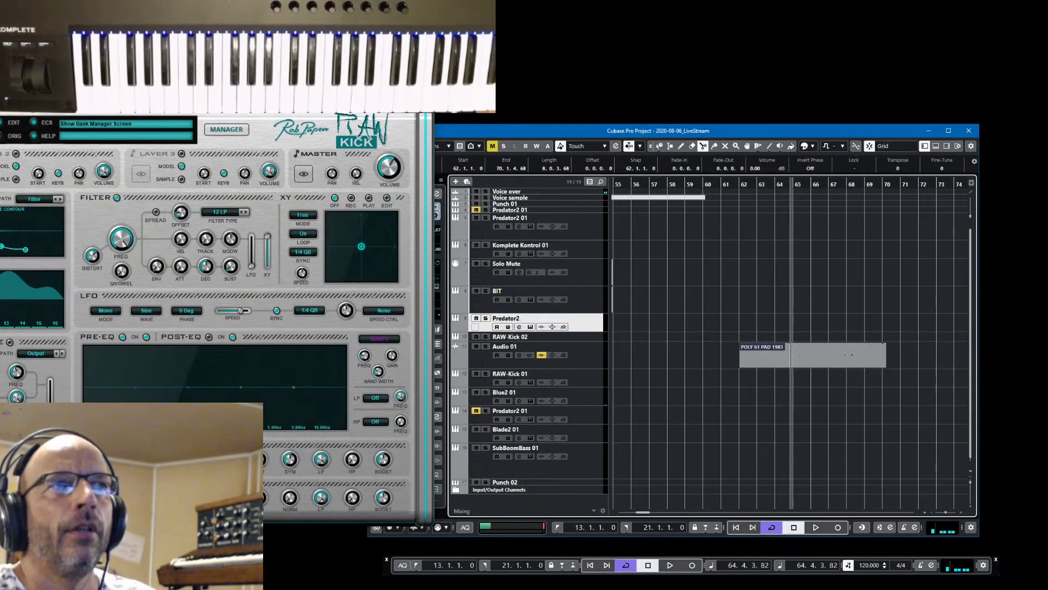
Open the Predator2 editor from the Inspector, rearrange both windows, and close RAW Kick
{"action": "left_click_drag", "start_coordinate": [383, 83], "coordinate": [252, 83]}
{"action": "left_click", "coordinate": [434, 286]}
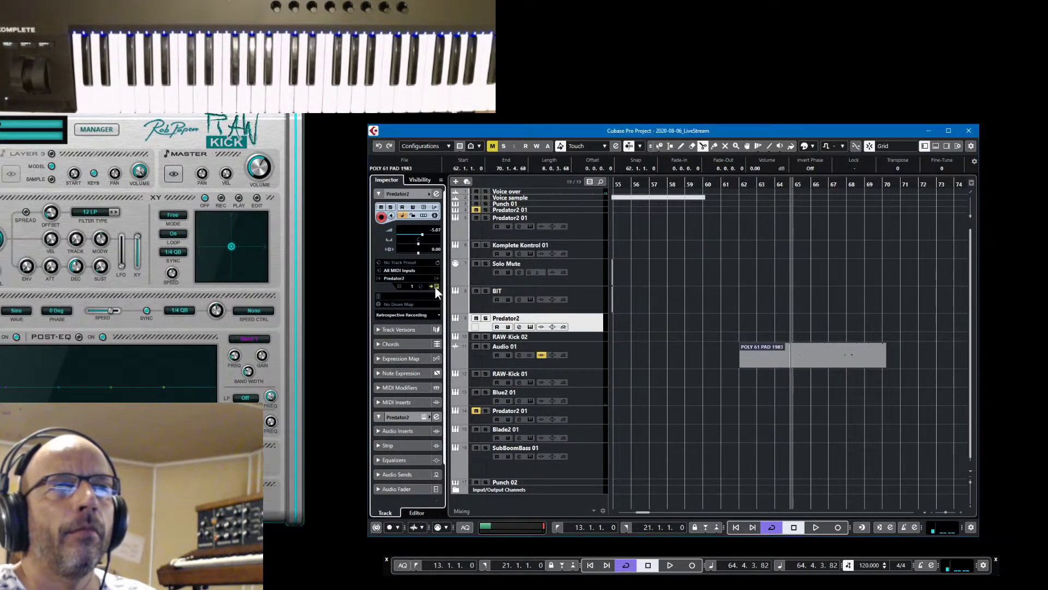
{"action": "left_click_drag", "start_coordinate": [237, 85], "coordinate": [241, 131]}
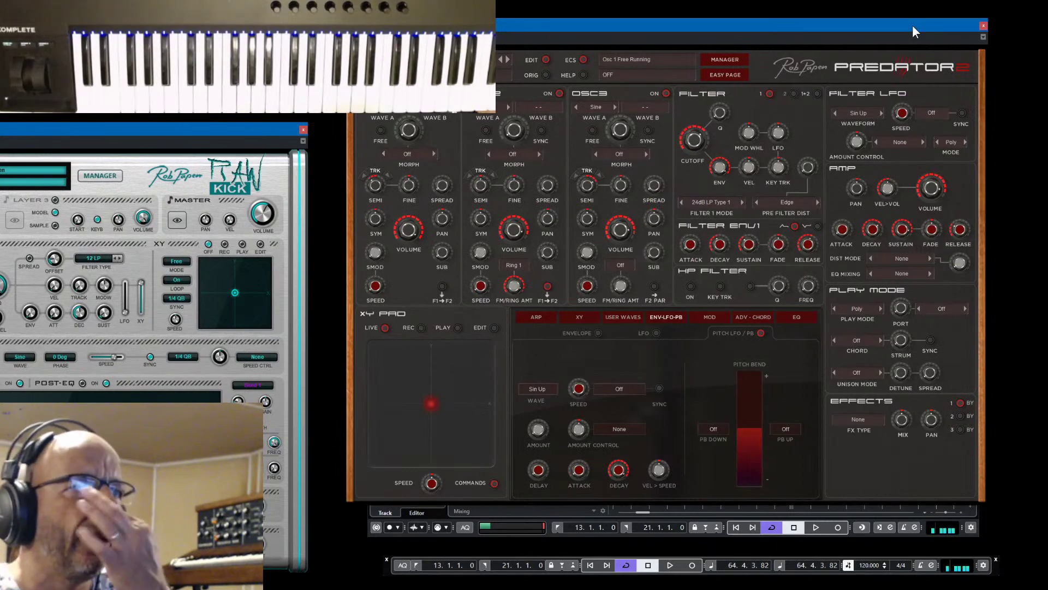
{"action": "left_click_drag", "start_coordinate": [912, 25], "coordinate": [924, 30]}
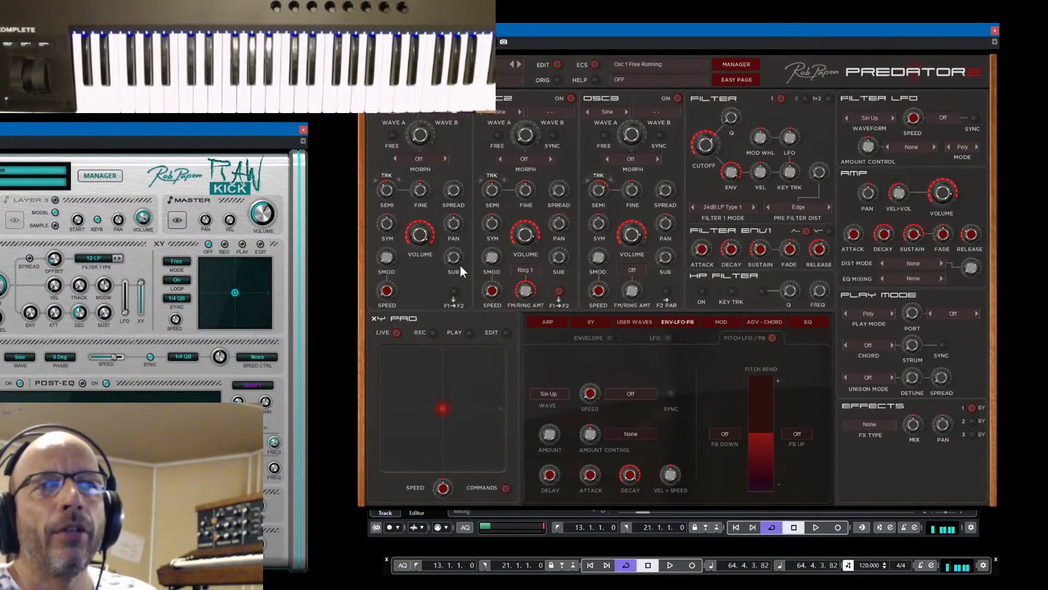
{"action": "left_click_drag", "start_coordinate": [238, 141], "coordinate": [272, 156]}
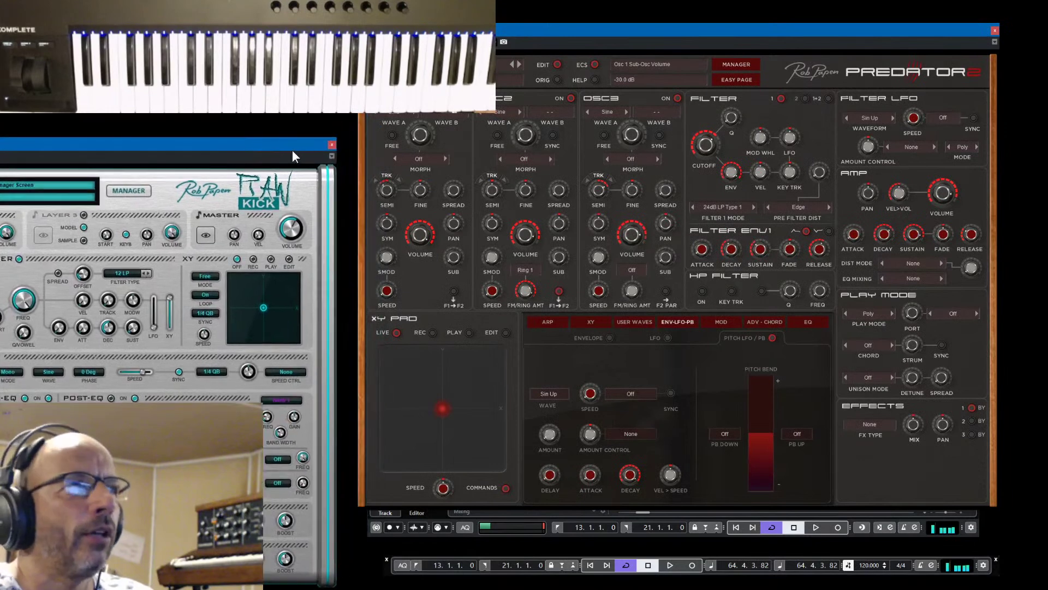
{"action": "left_click", "coordinate": [332, 145]}
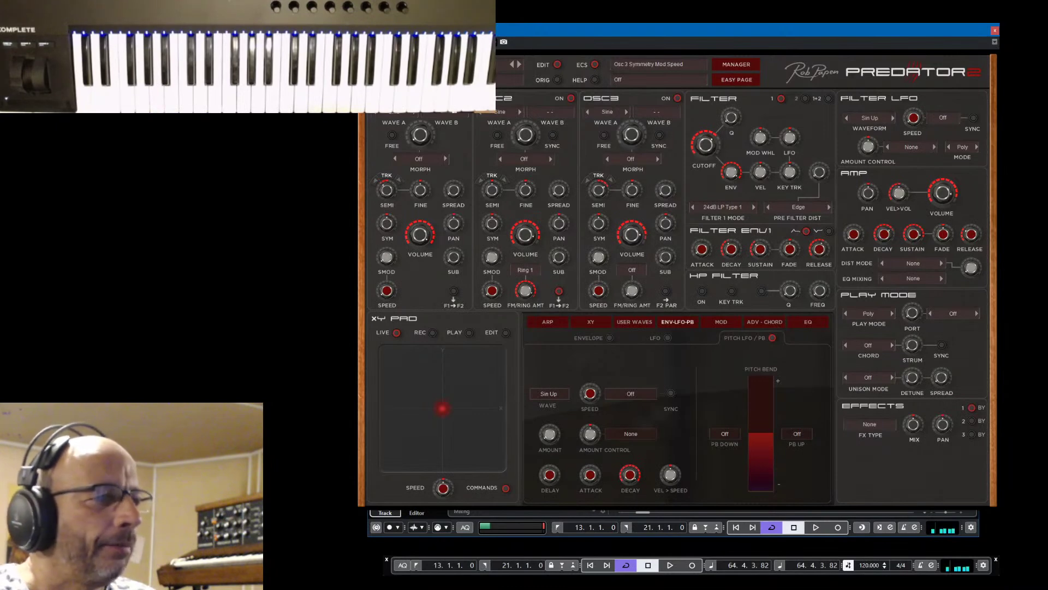
Close Predator2 and bring up the RAW-Kick 02 track's RAW Kick editor in full view
{"action": "left_click", "coordinate": [996, 31]}
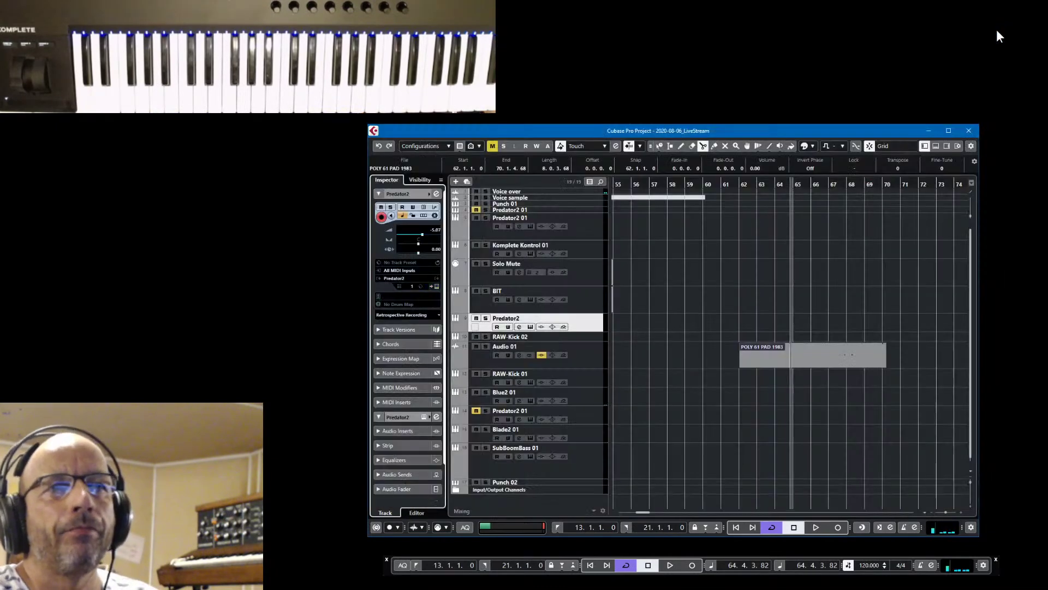
{"action": "left_click", "coordinate": [594, 337]}
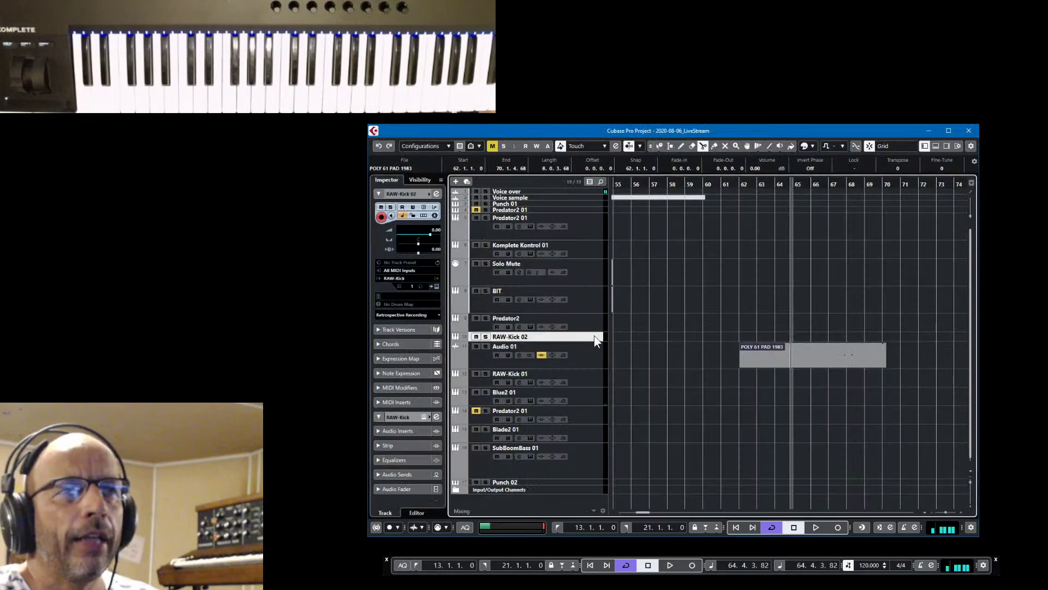
{"action": "left_click", "coordinate": [437, 285]}
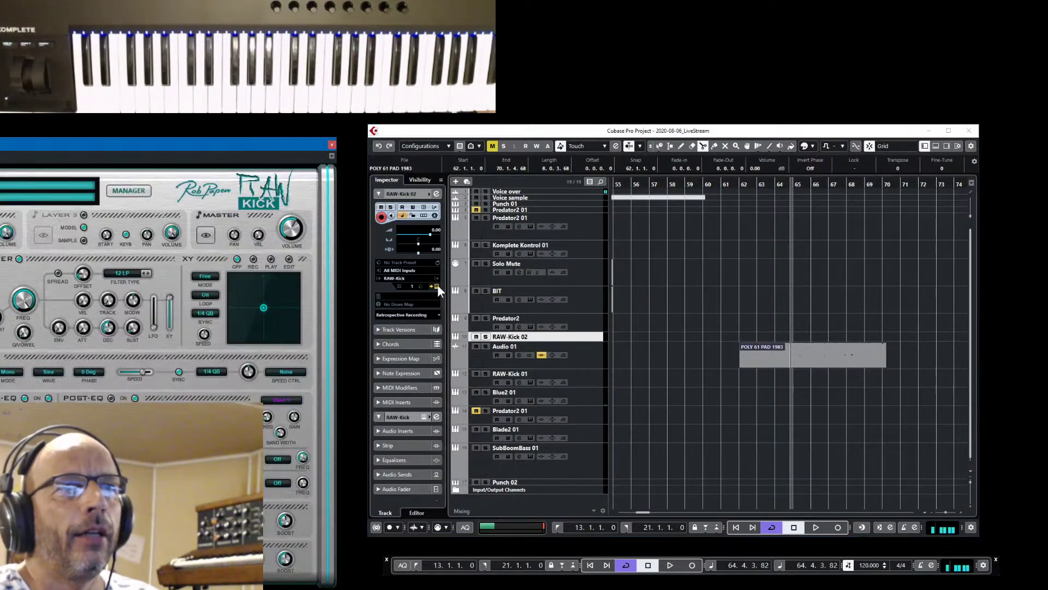
{"action": "left_click_drag", "start_coordinate": [229, 143], "coordinate": [899, 71]}
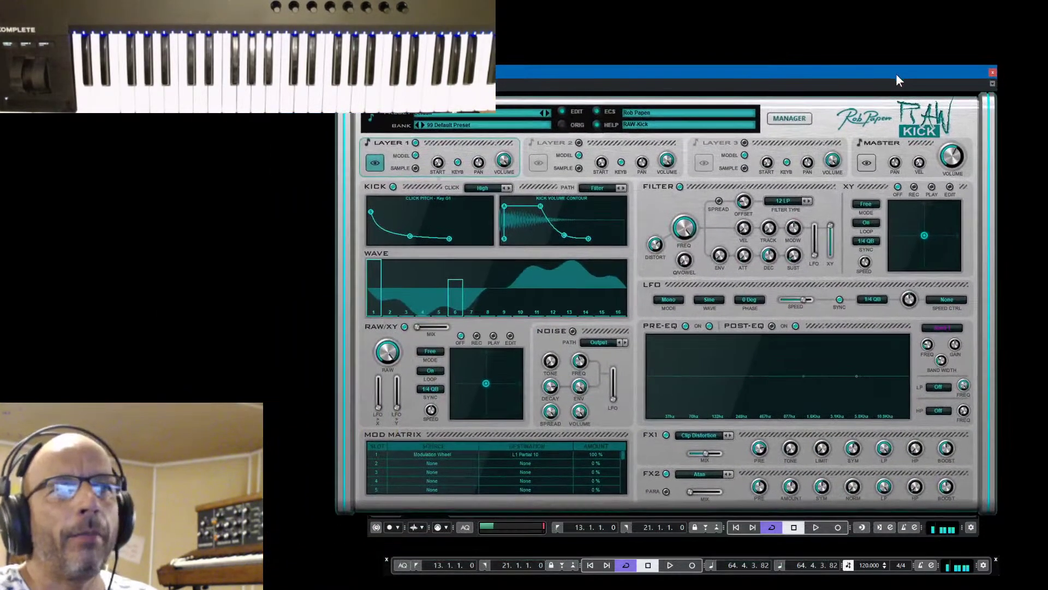
Audition 002 and 003 presets, then load 005 Hybrid Hip Kick 02 from 05 RnB & HipHop 01
{"action": "left_click", "coordinate": [788, 119]}
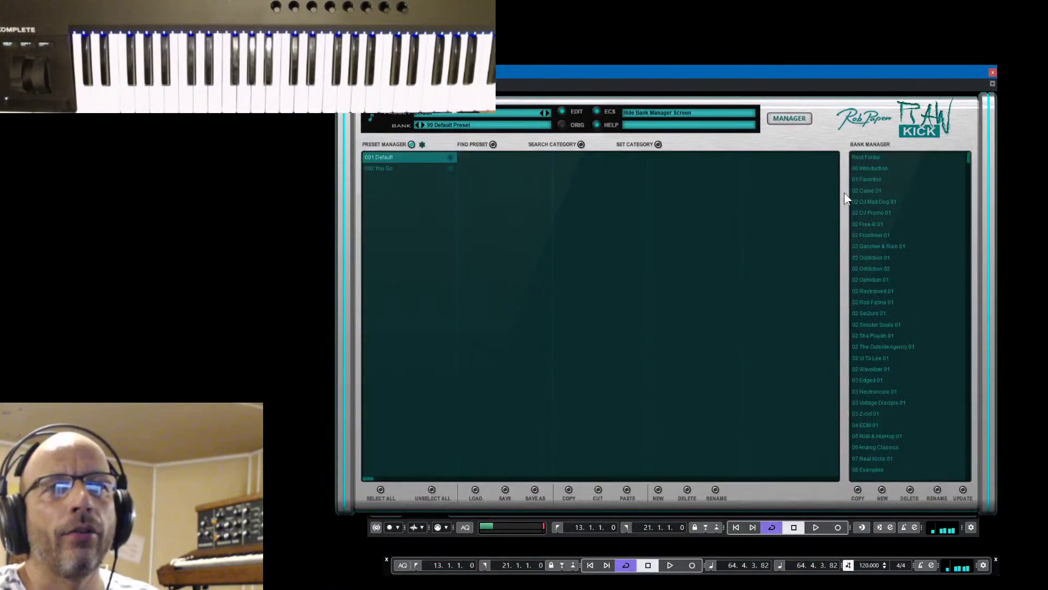
{"action": "left_click", "coordinate": [872, 245]}
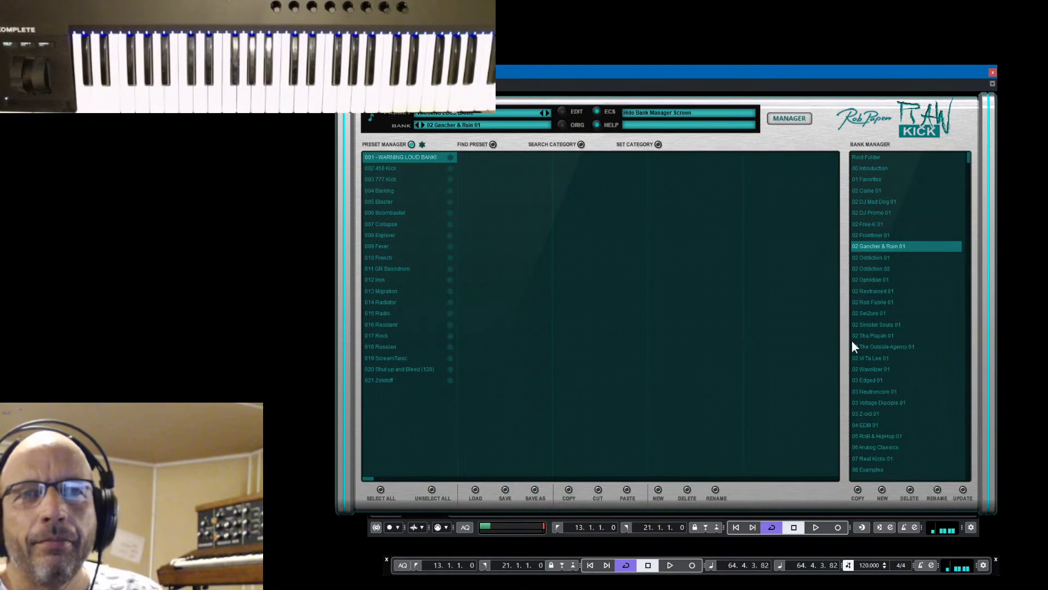
{"action": "scroll", "coordinate": [879, 388], "scroll_direction": "down", "scroll_amount": 2}
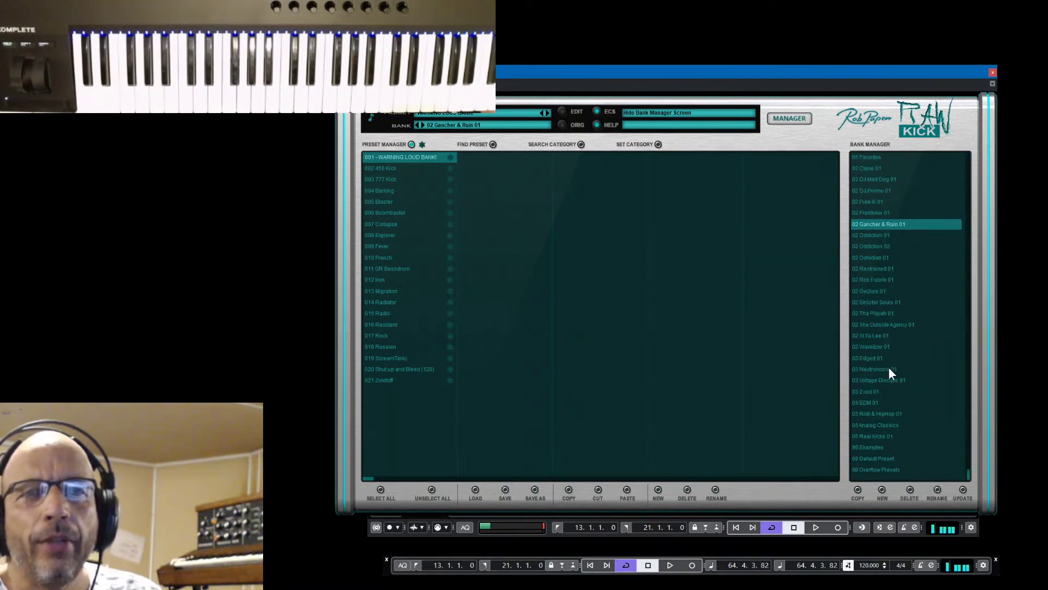
{"action": "left_click", "coordinate": [871, 414]}
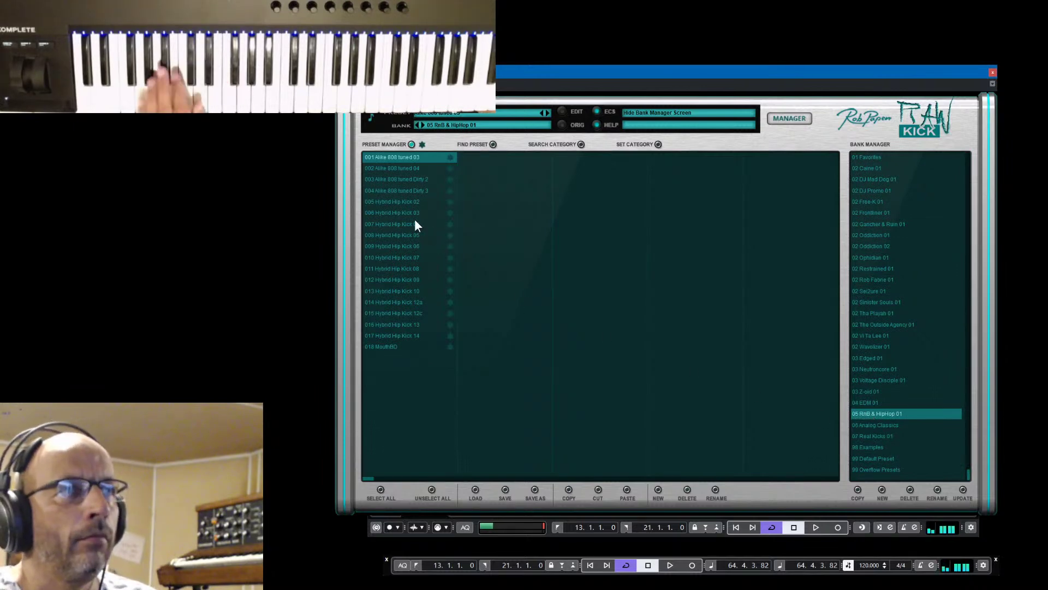
{"action": "left_click", "coordinate": [398, 168]}
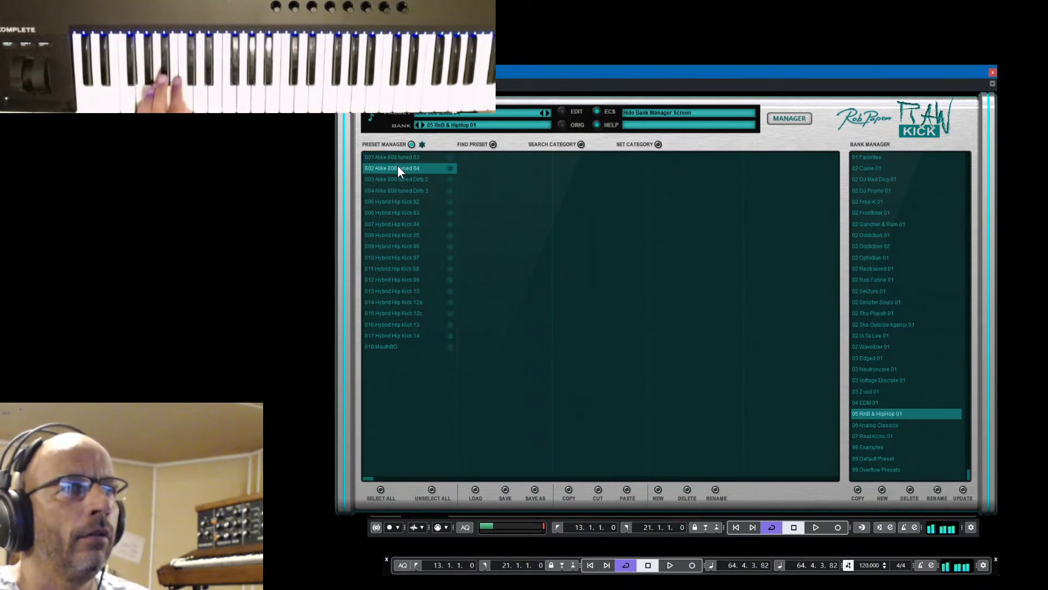
{"action": "left_click", "coordinate": [398, 180]}
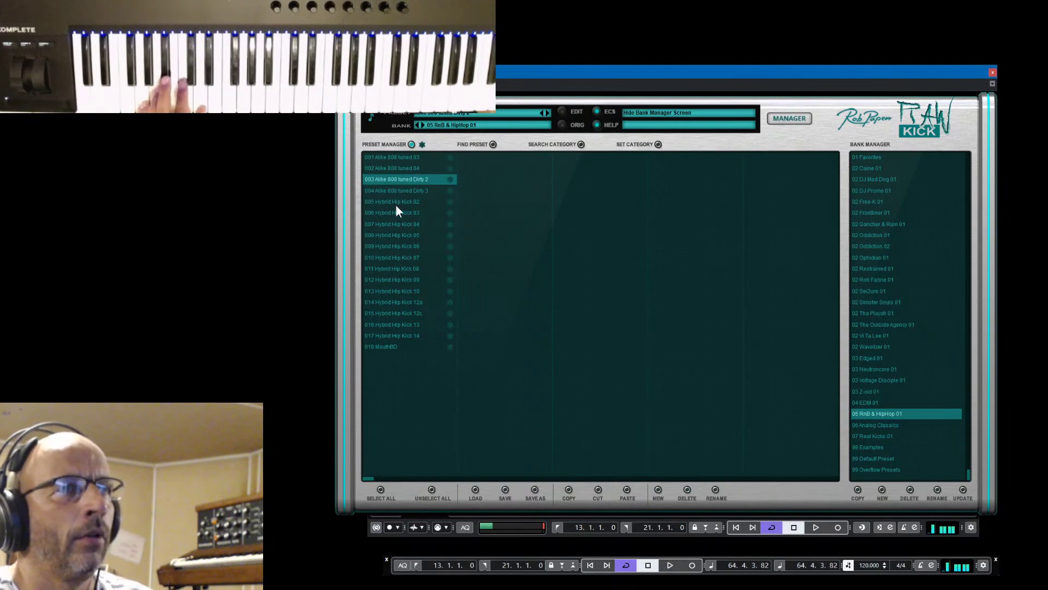
{"action": "left_click", "coordinate": [396, 203]}
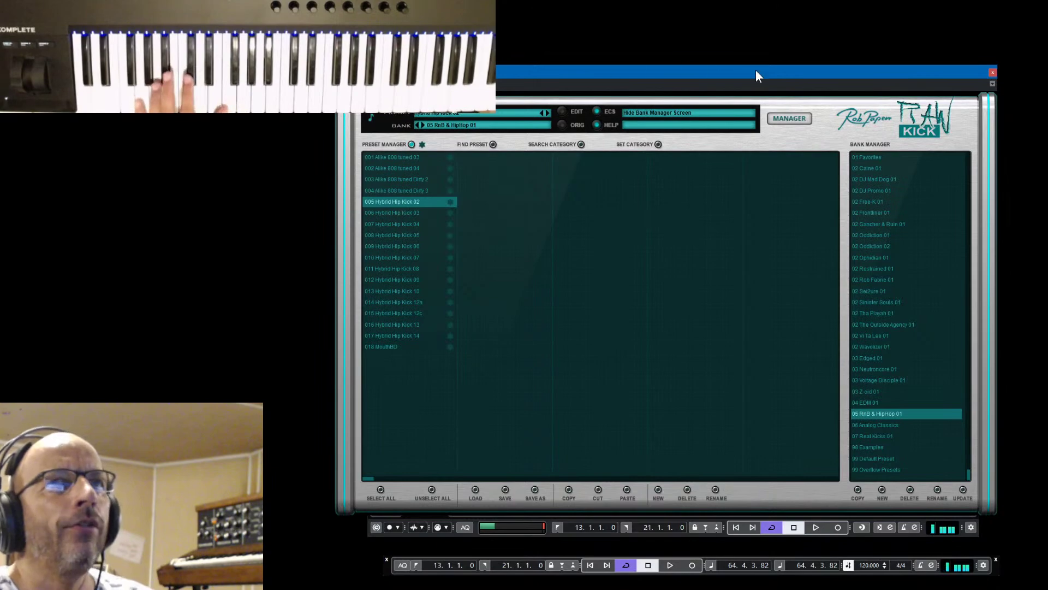
{"action": "left_click", "coordinate": [785, 119]}
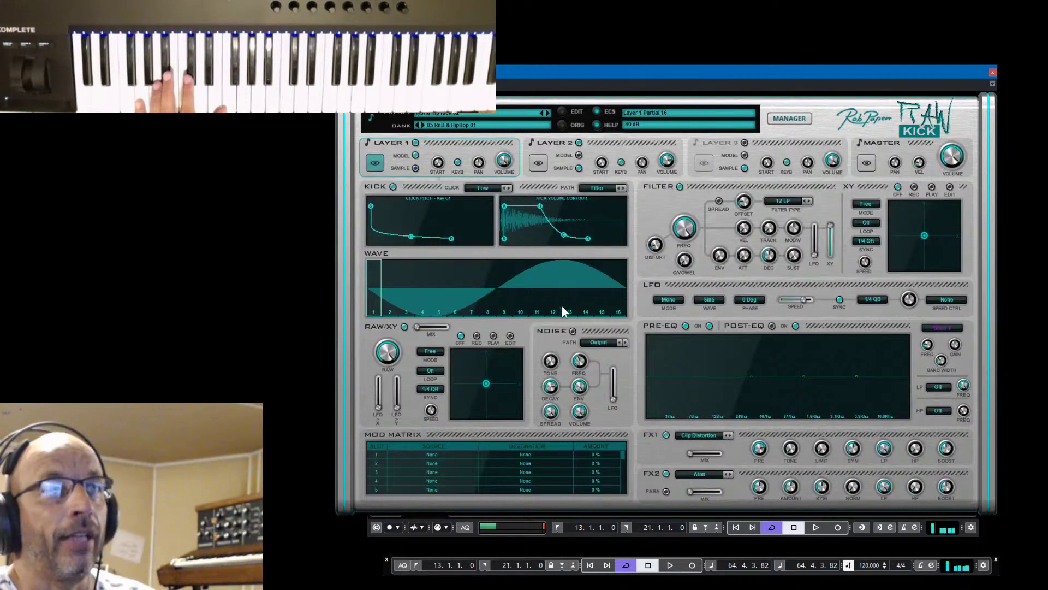
Compare the Layer 1 and Layer 2 settings and preview Layer 2 on its own
{"action": "left_click", "coordinate": [543, 164]}
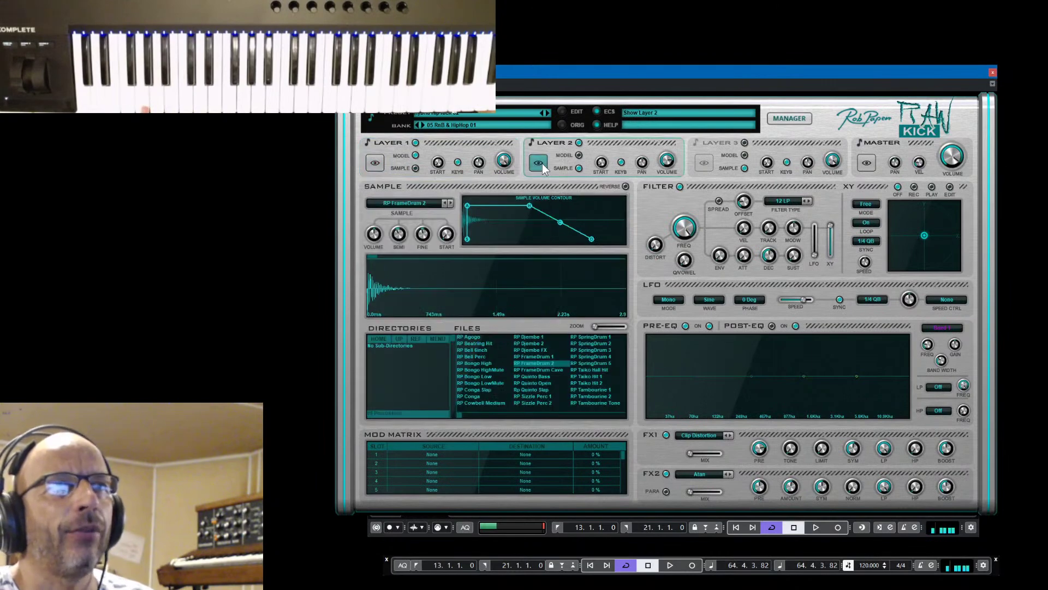
{"action": "left_click", "coordinate": [372, 162]}
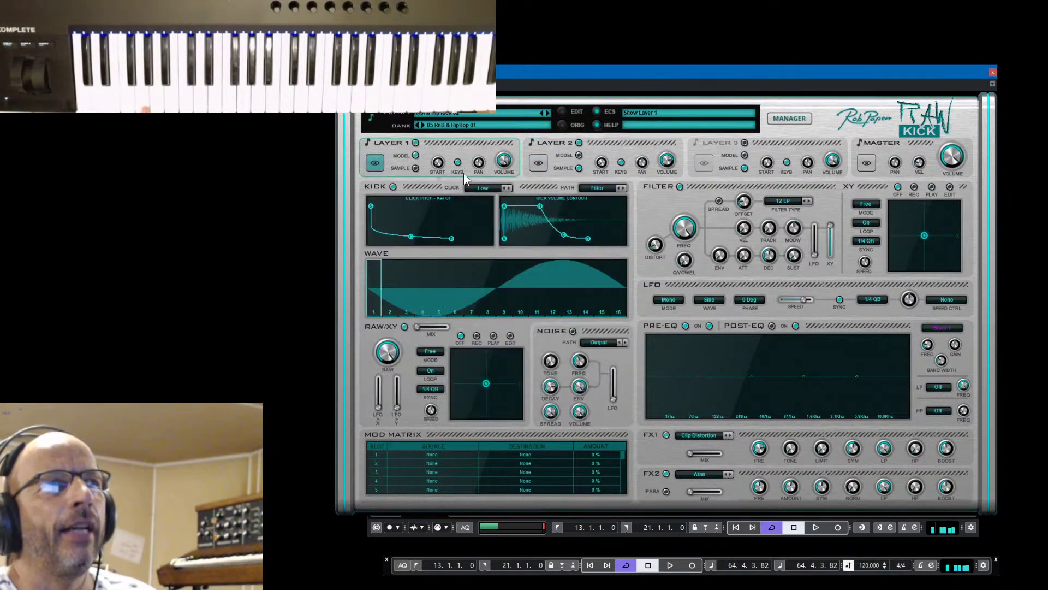
{"action": "left_click", "coordinate": [539, 162]}
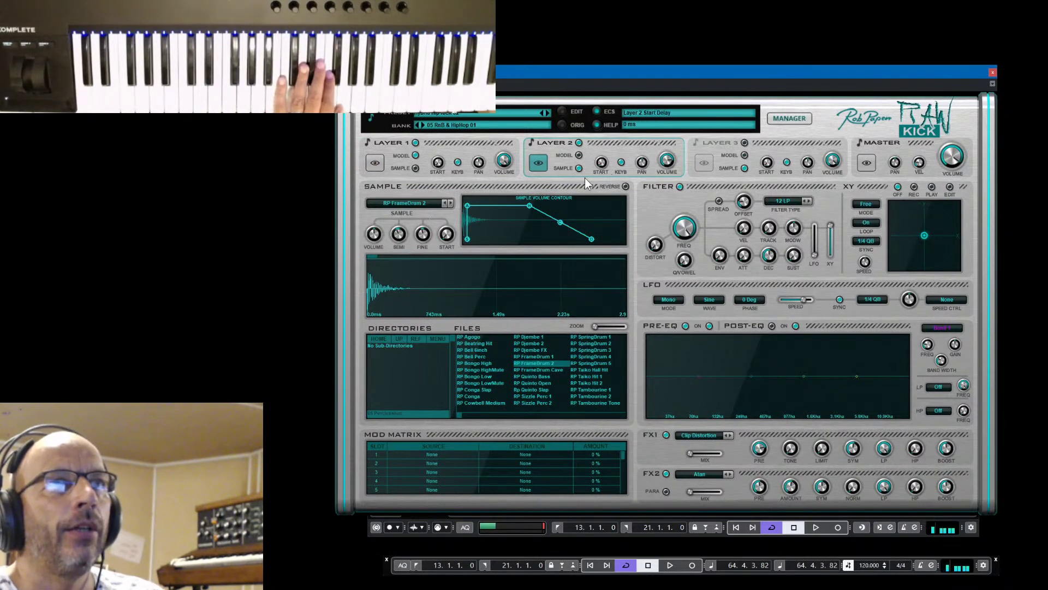
{"action": "left_click", "coordinate": [555, 142]}
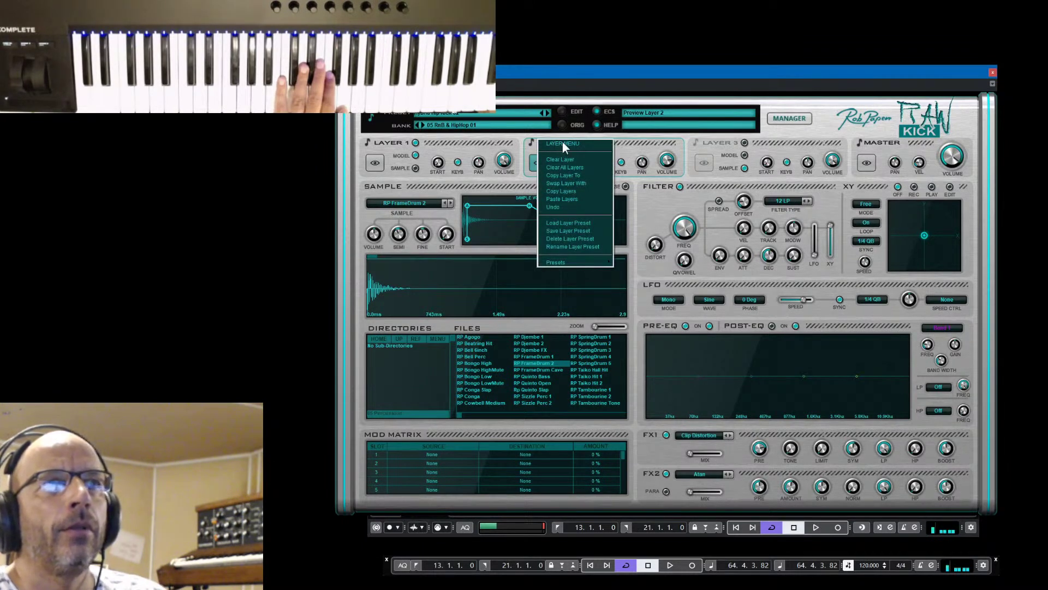
{"action": "left_click", "coordinate": [635, 149]}
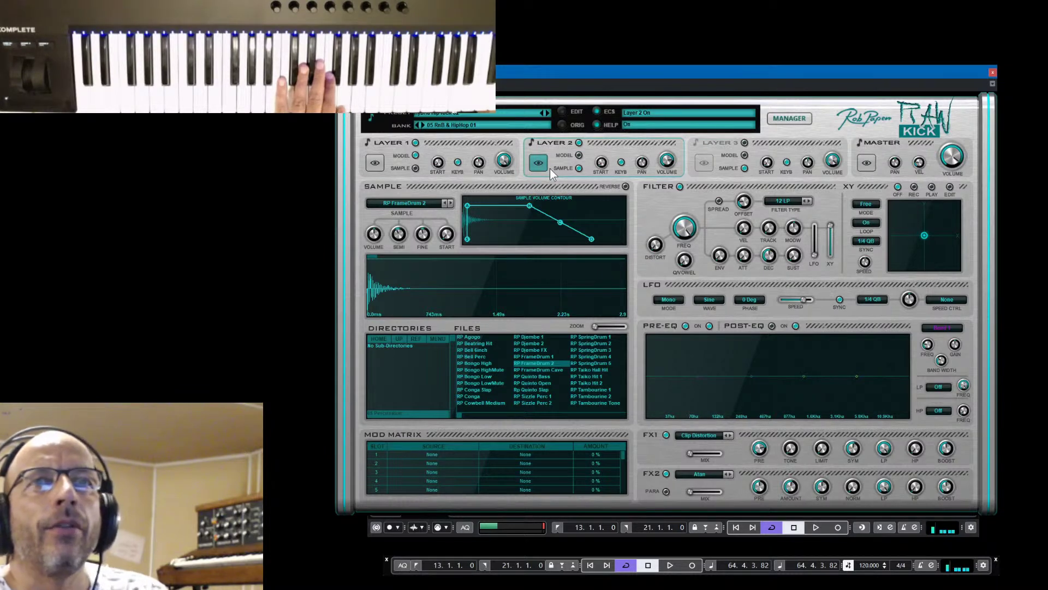
{"action": "left_click", "coordinate": [529, 142]}
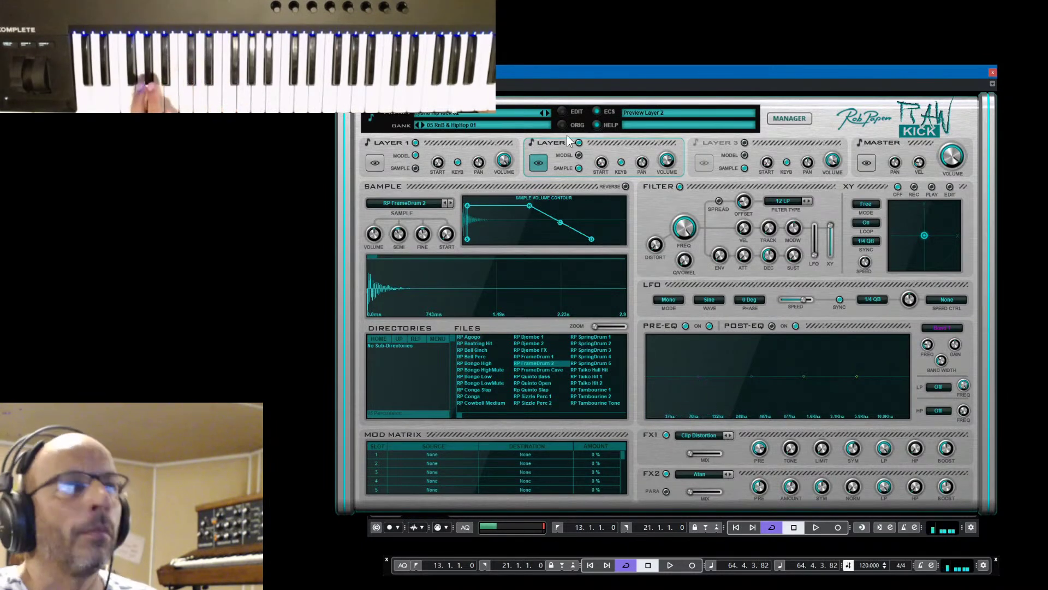
Step to preset 006 Hybrid Hip Kick 03, preview its Layer 2, and reopen the preset manager
{"action": "left_click", "coordinate": [548, 112]}
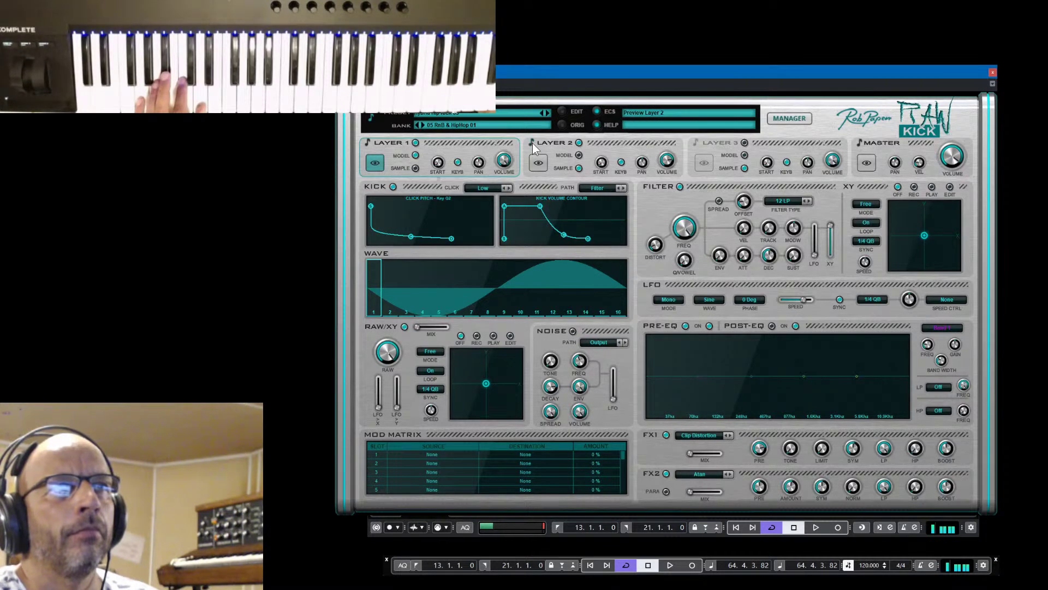
{"action": "left_click", "coordinate": [538, 159]}
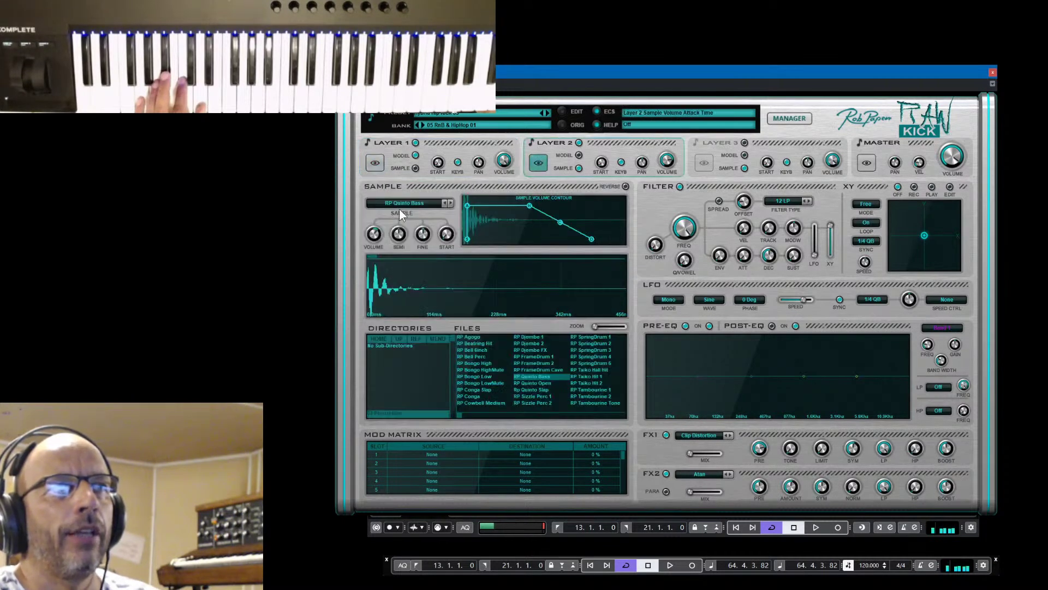
{"action": "left_click", "coordinate": [530, 142]}
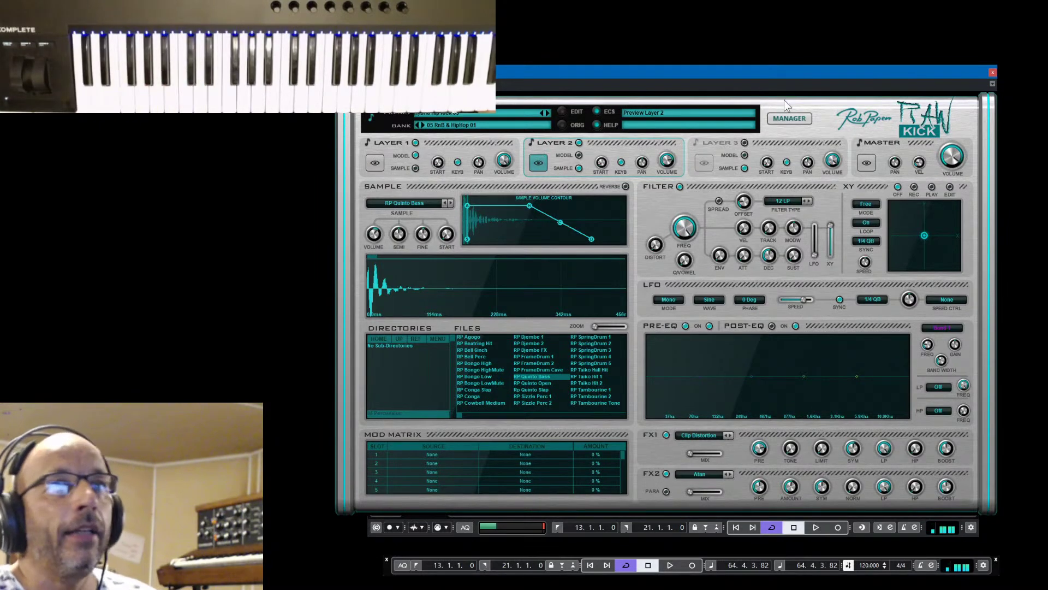
{"action": "left_click", "coordinate": [789, 116]}
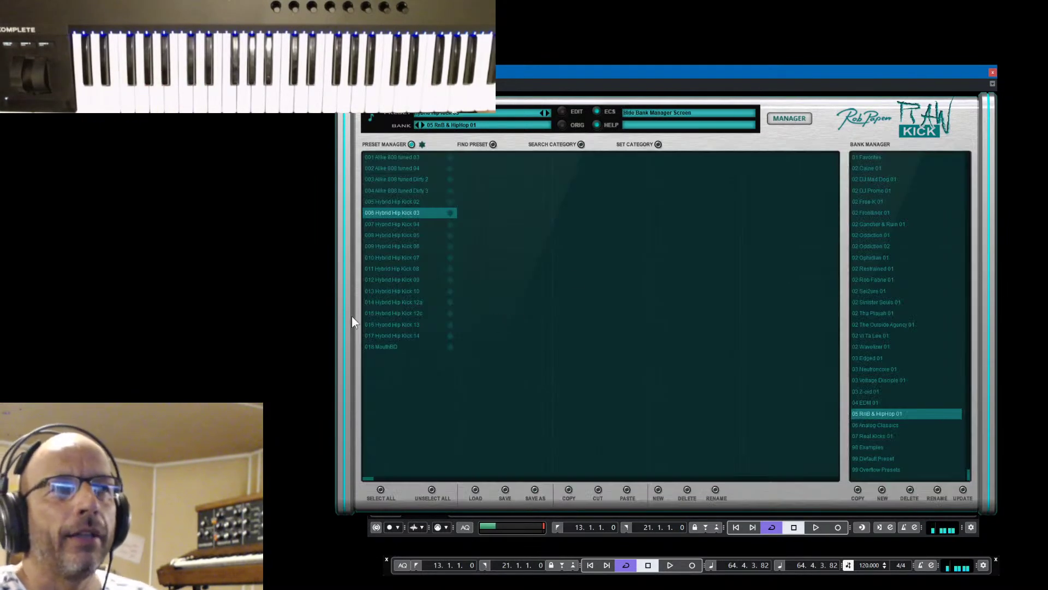
Audition 017 Hybrid Hip Kick 14, settle on 016 Hybrid Hip Kick 13, and show Layer 2's Sample page
{"action": "left_click", "coordinate": [384, 337]}
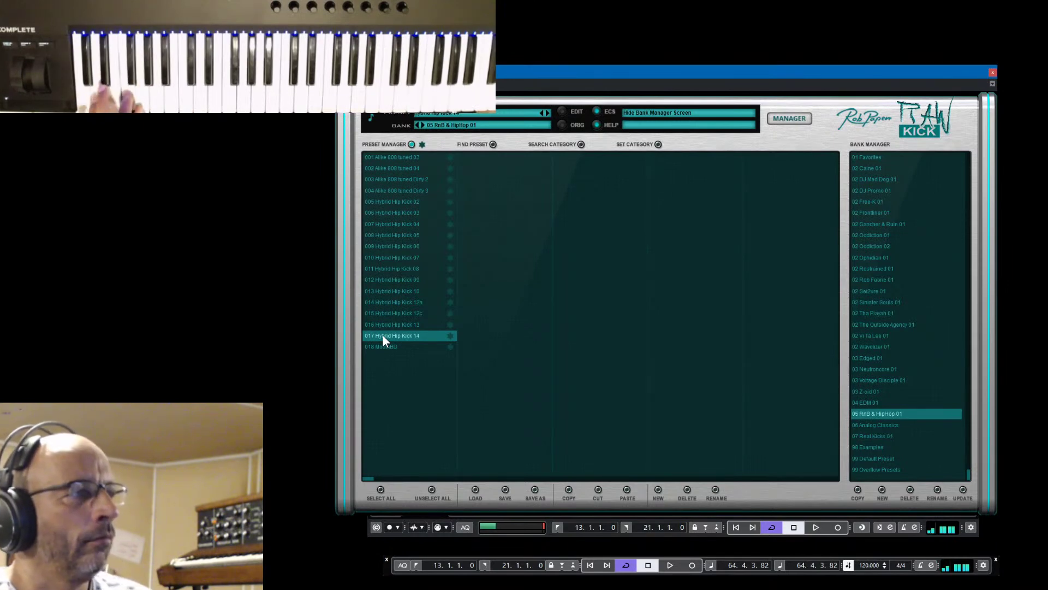
{"action": "left_click", "coordinate": [394, 325]}
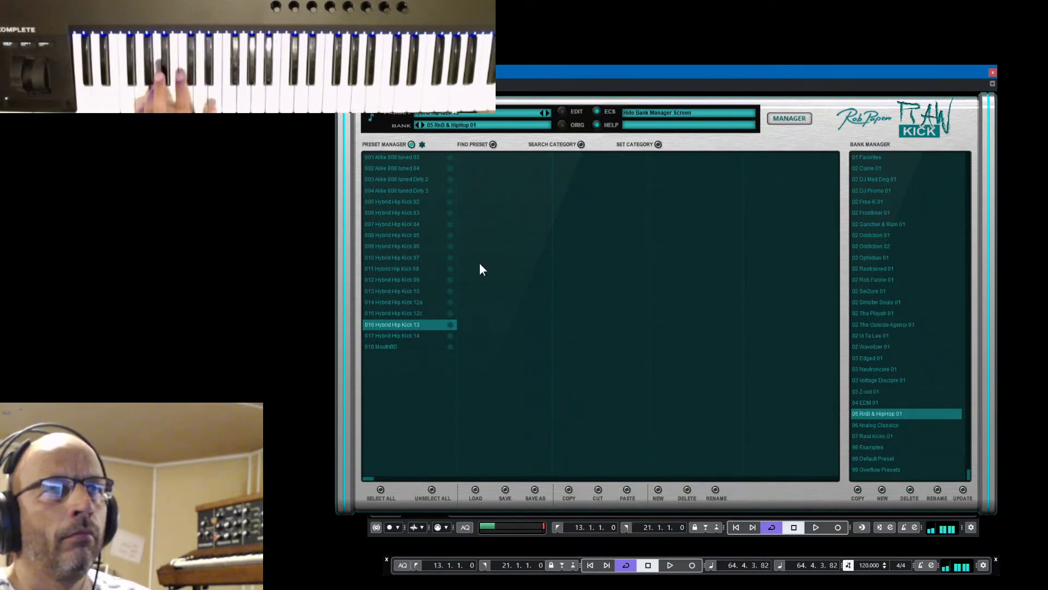
{"action": "left_click", "coordinate": [783, 118]}
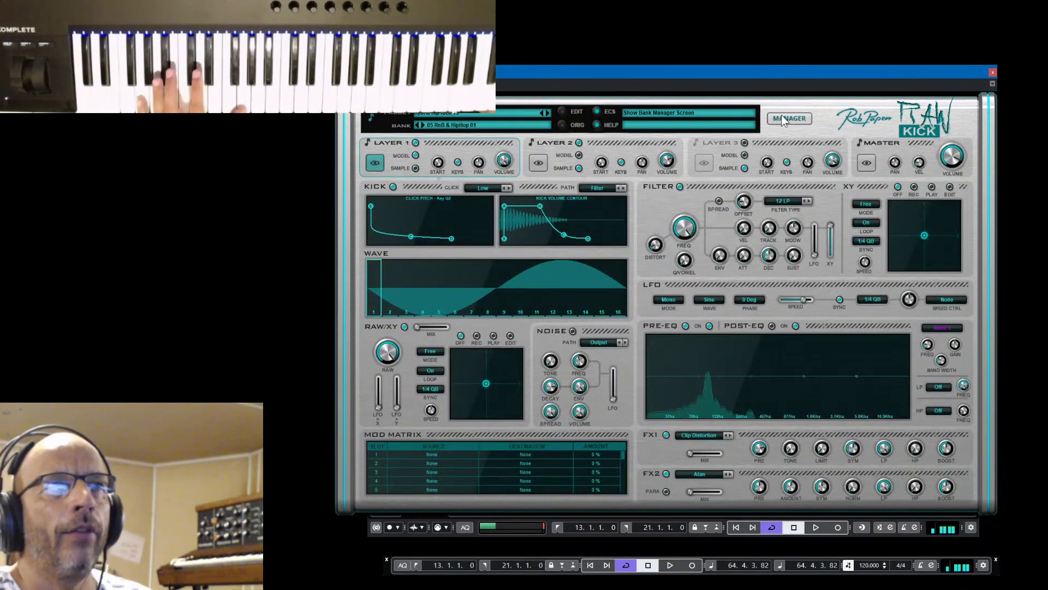
{"action": "left_click", "coordinate": [539, 162]}
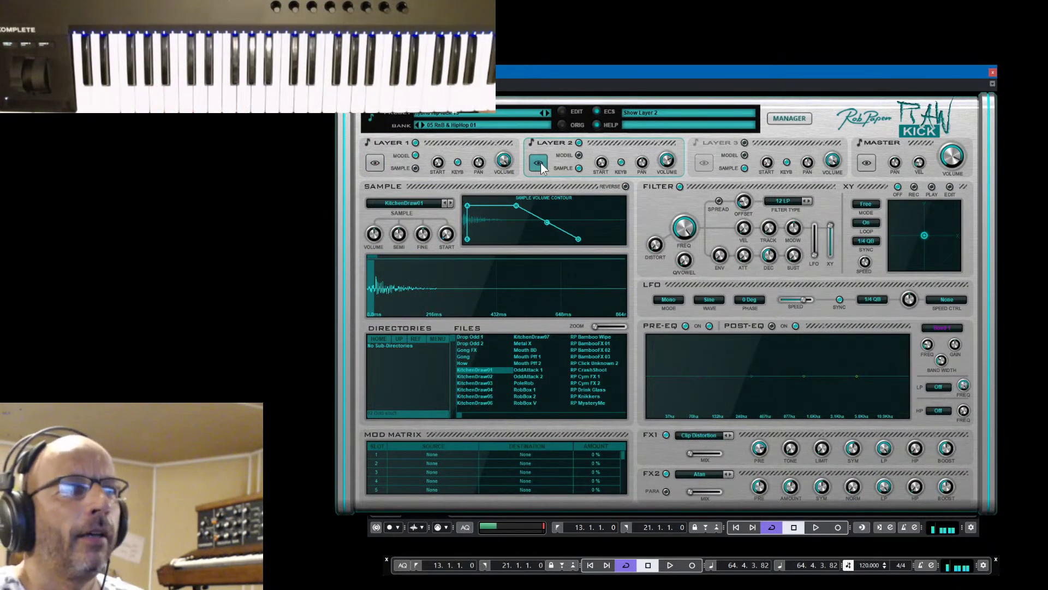
With Layer 1 off, set Layer 2 volume to -3.0 dB and SEMI to -17, then re-enable Layer 1
{"action": "left_click", "coordinate": [414, 142]}
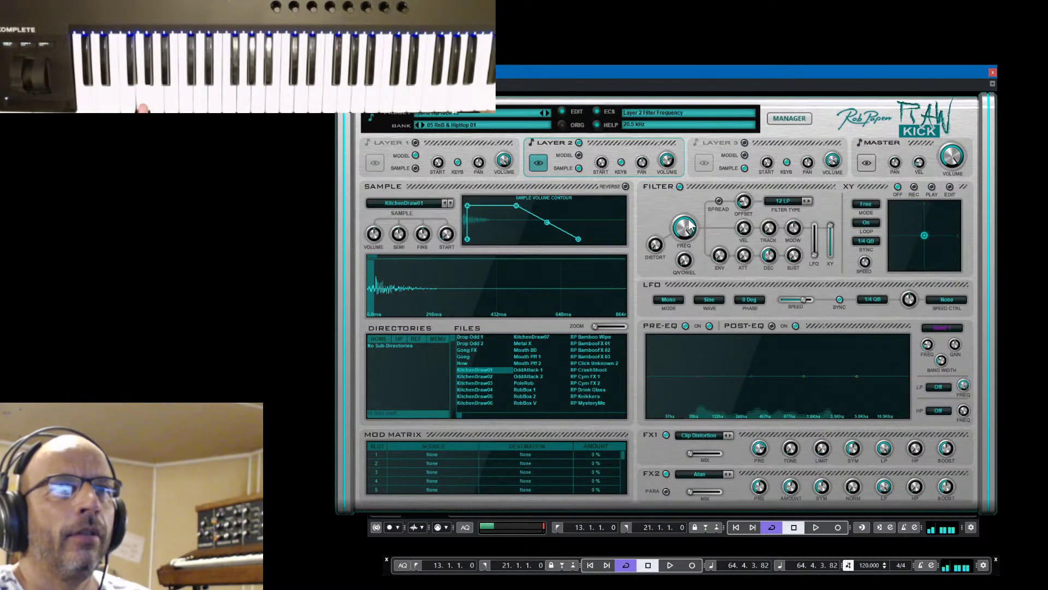
{"action": "left_click_drag", "start_coordinate": [666, 152], "coordinate": [666, 146]}
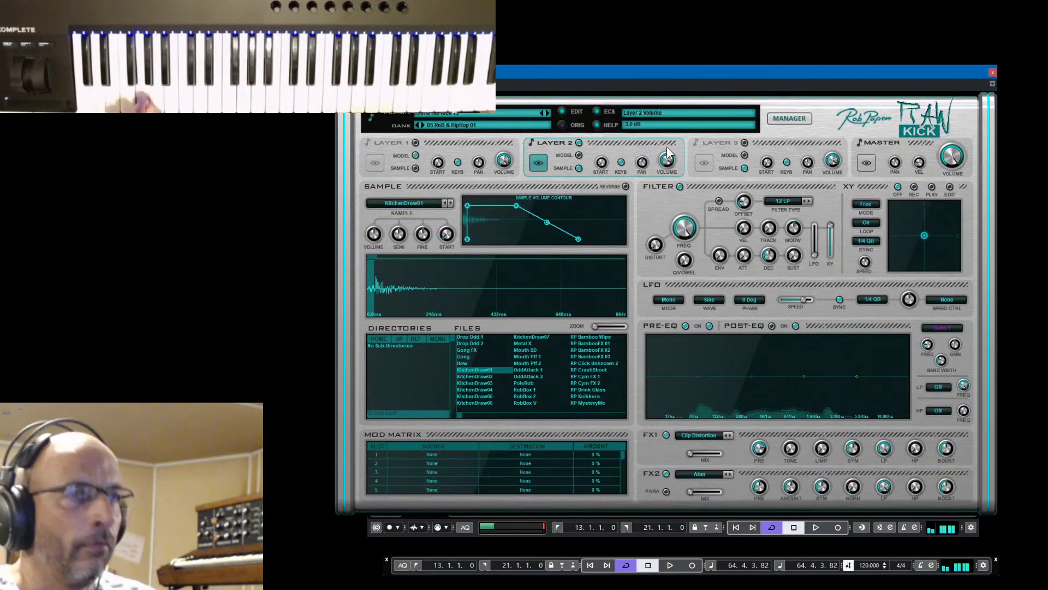
{"action": "left_click_drag", "start_coordinate": [392, 238], "coordinate": [398, 255]}
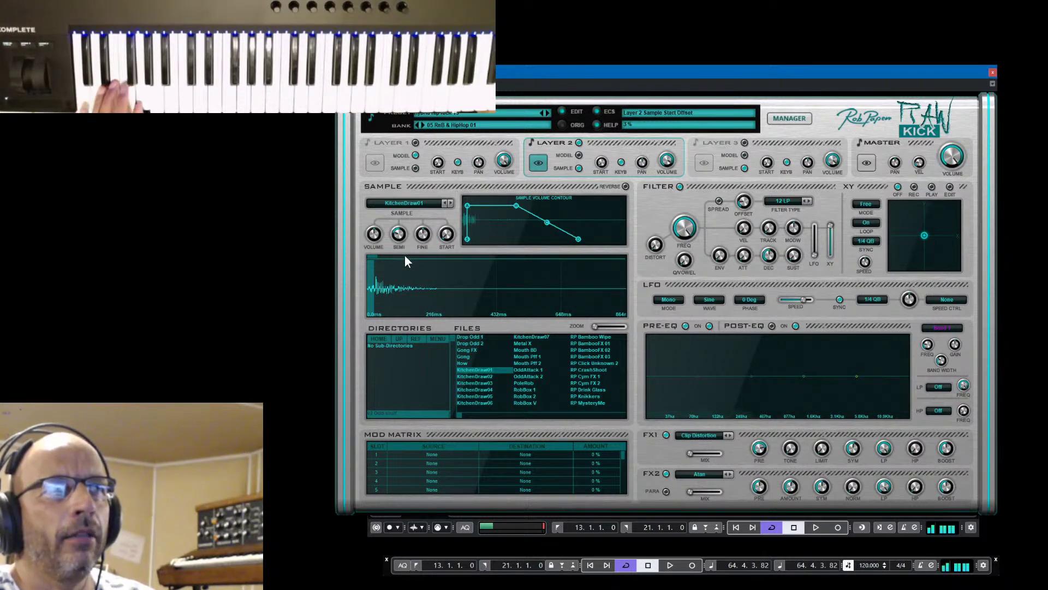
{"action": "left_click", "coordinate": [415, 143]}
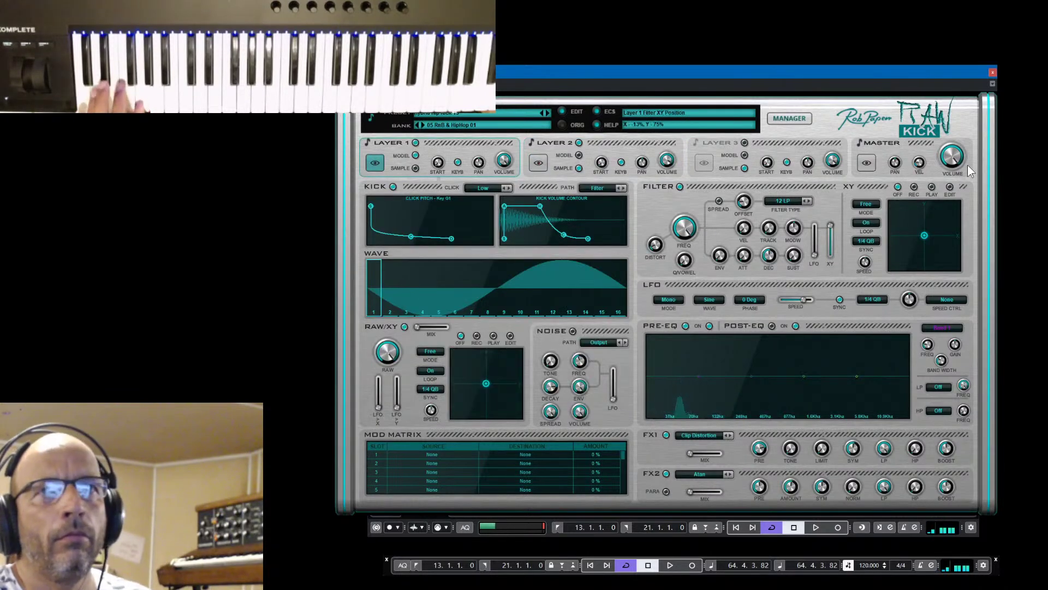
{"action": "mouse_move", "coordinate": [965, 165]}
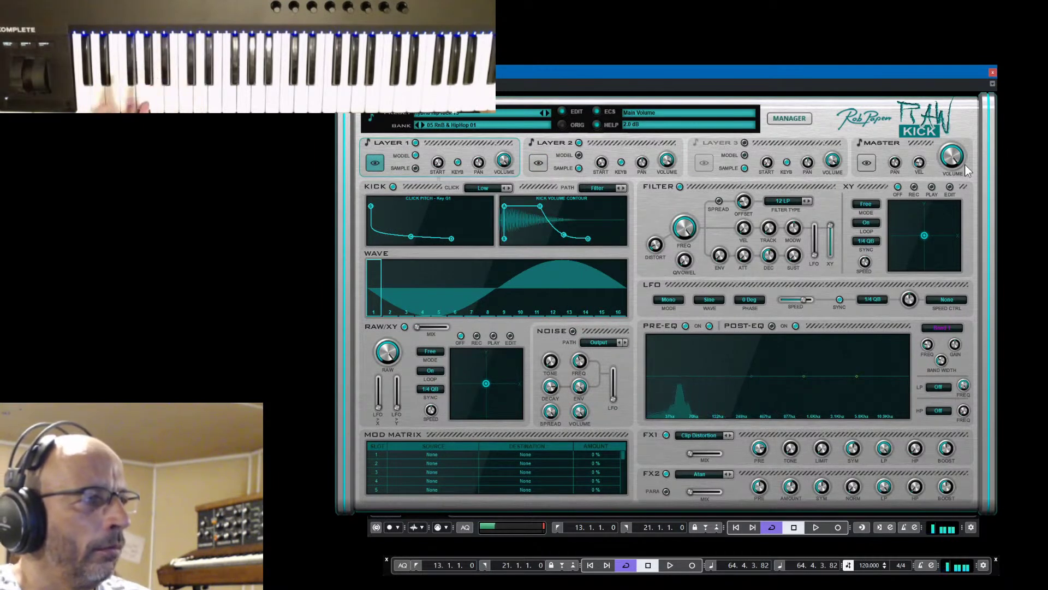
Try EDM Kick 016, then load 011 EDM Kick 011 from the 04 EDM 01 bank
{"action": "left_click", "coordinate": [801, 117]}
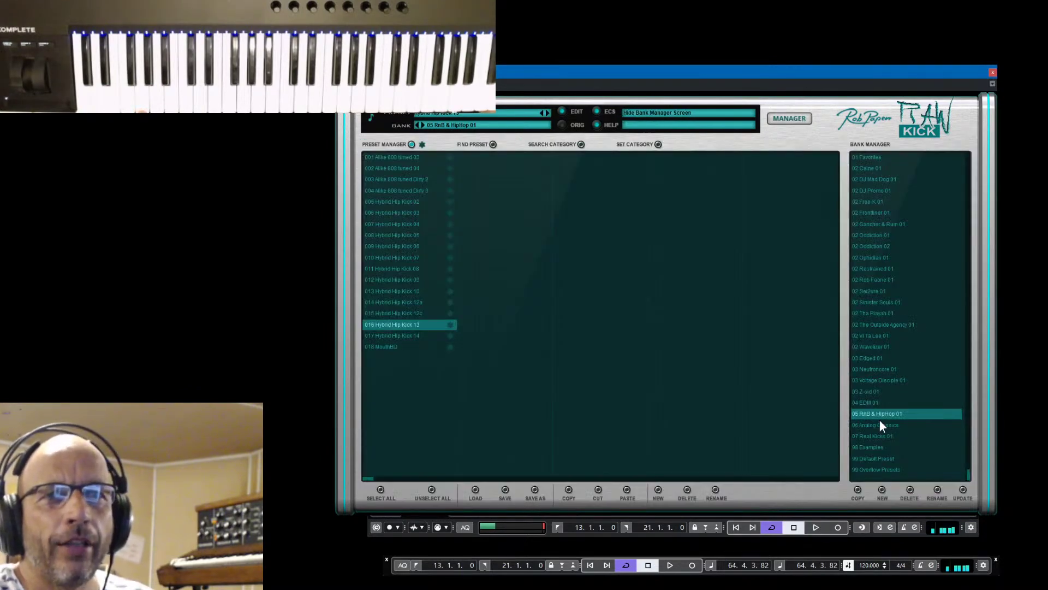
{"action": "left_click", "coordinate": [865, 402]}
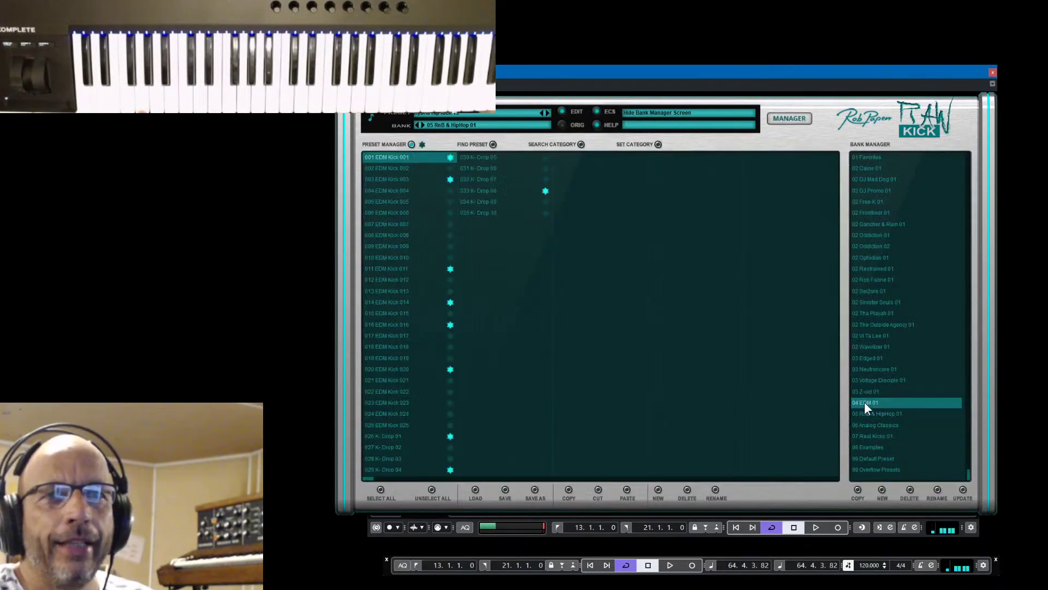
{"action": "left_click", "coordinate": [395, 323]}
{"action": "left_click", "coordinate": [390, 267]}
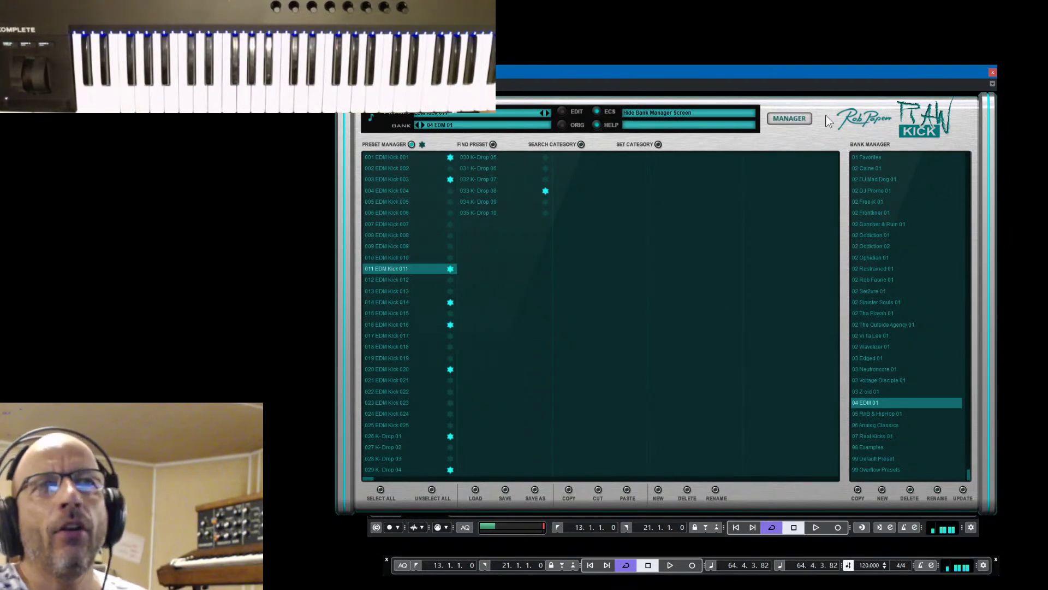
{"action": "left_click", "coordinate": [792, 119]}
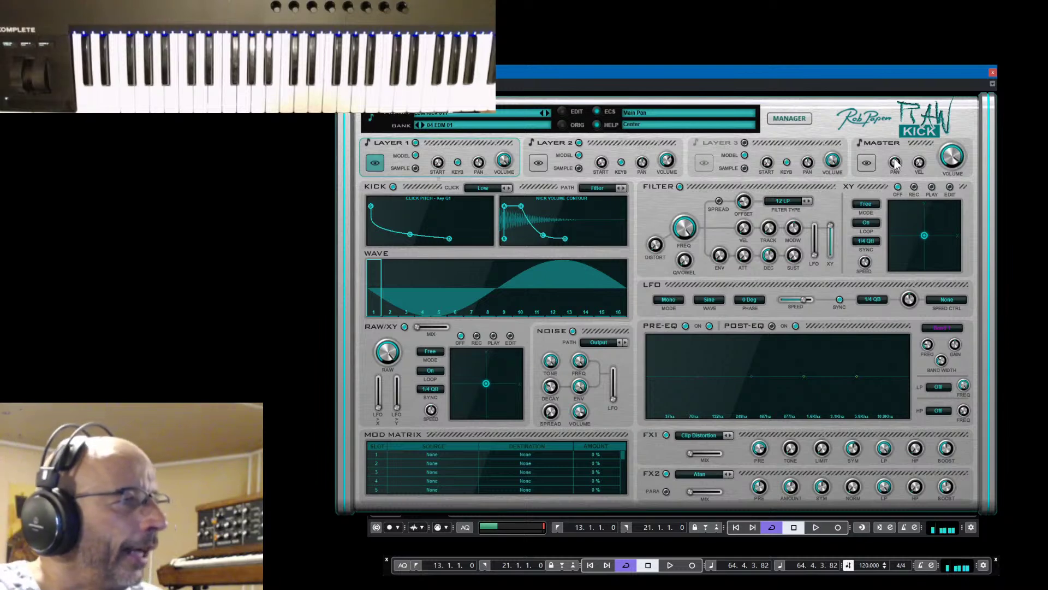
Close RAW Kick, then open and close the Predator2 track's instrument editor
{"action": "left_click", "coordinate": [992, 72]}
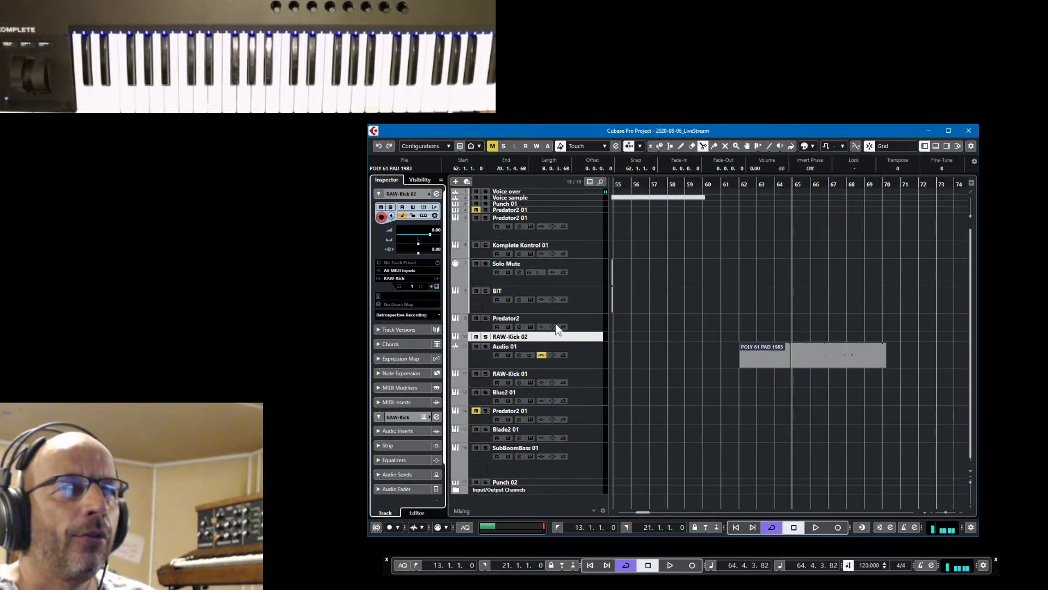
{"action": "left_click", "coordinate": [599, 320]}
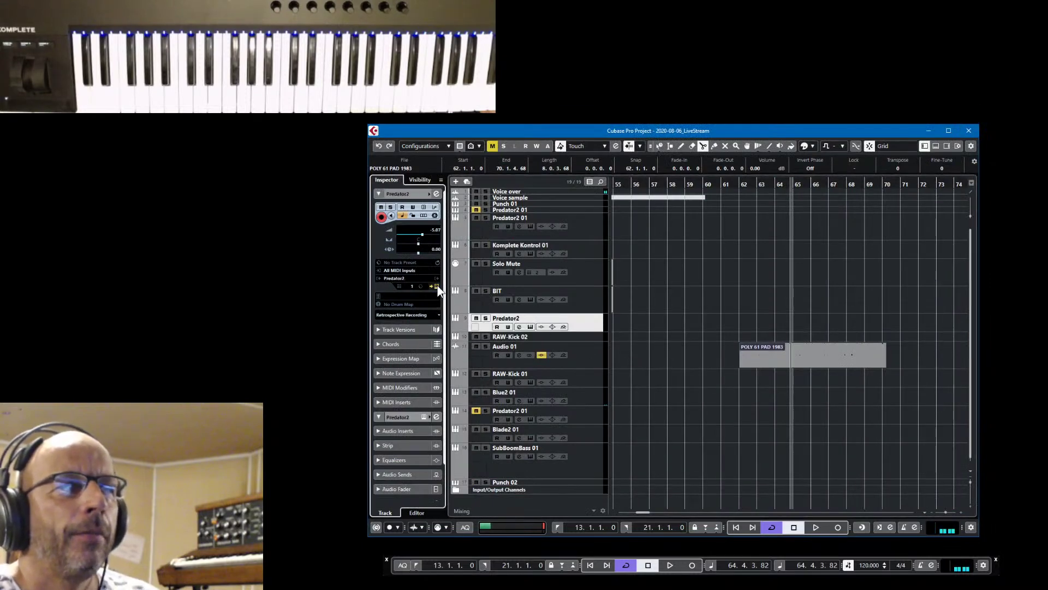
{"action": "left_click", "coordinate": [437, 287]}
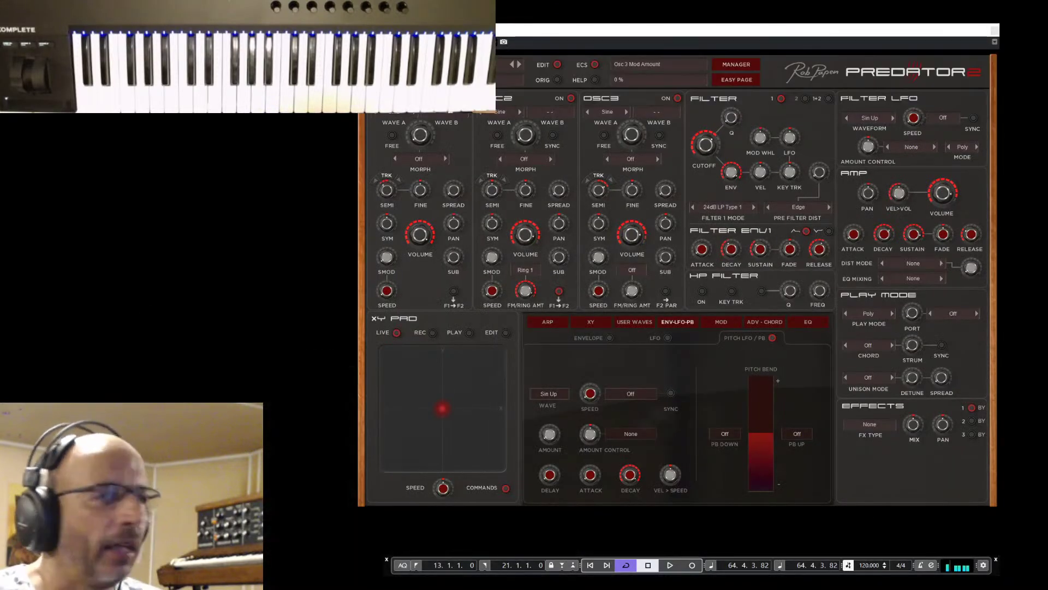
{"action": "left_click", "coordinate": [995, 30]}
{"action": "key", "text": "F2"}
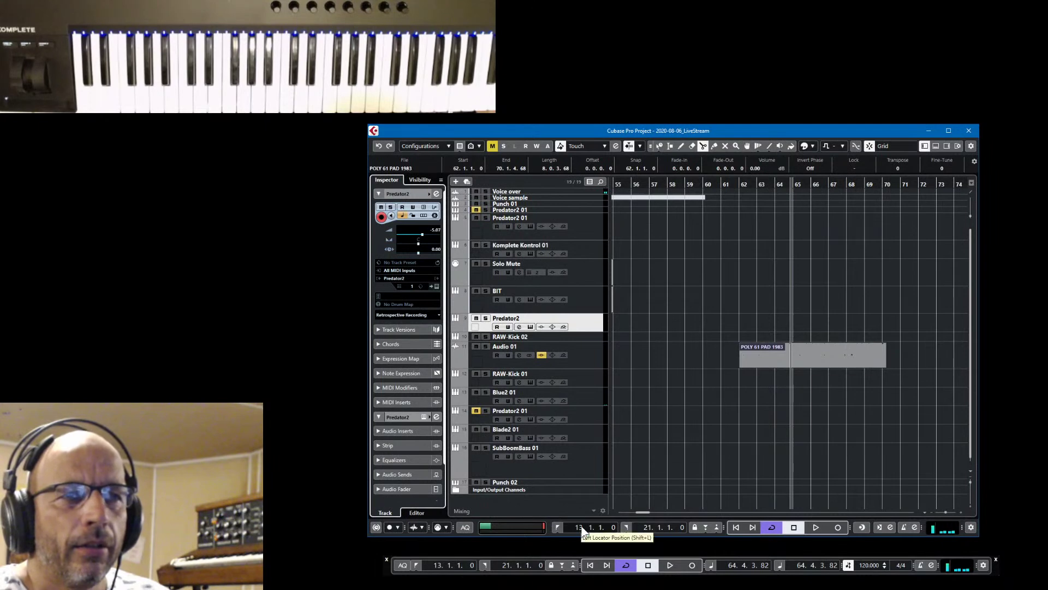
Jump to the left locator and reposition and widen the project window to show more bars
{"action": "left_click", "coordinate": [557, 528]}
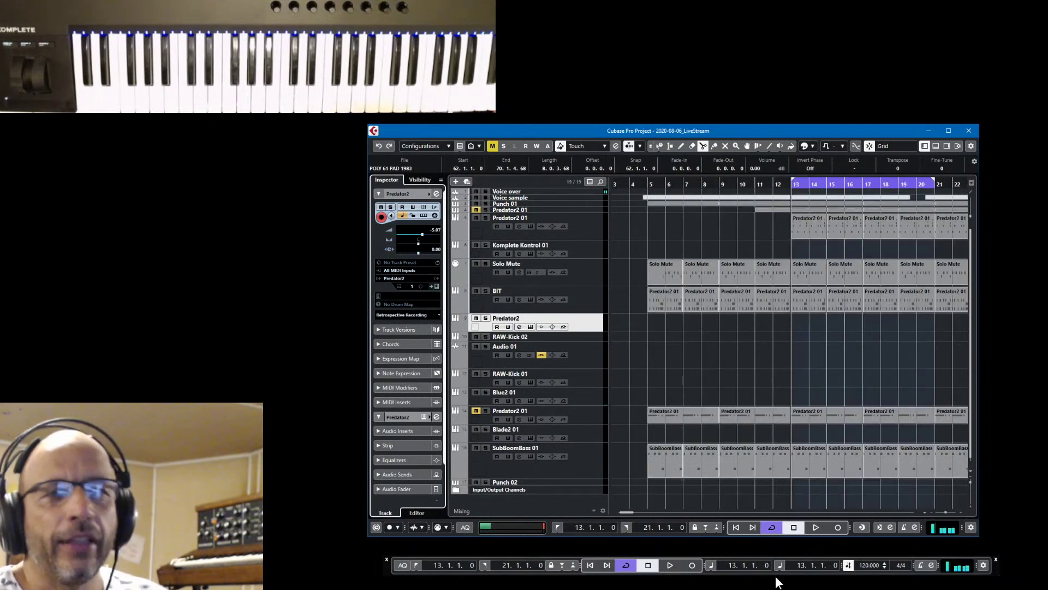
{"action": "left_click_drag", "start_coordinate": [795, 126], "coordinate": [716, 59]}
{"action": "left_click_drag", "start_coordinate": [902, 214], "coordinate": [1015, 215]}
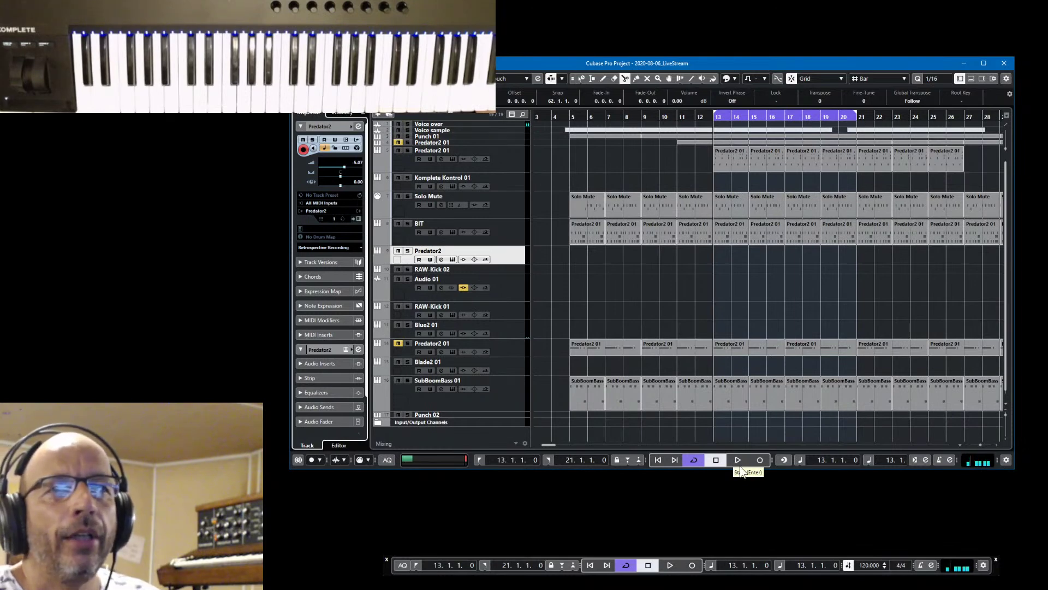
Play the arrangement, muting BIT while toggling Predator2 01, SubBoomBass 01 and Solo Mute, then stop
{"action": "left_click", "coordinate": [738, 461]}
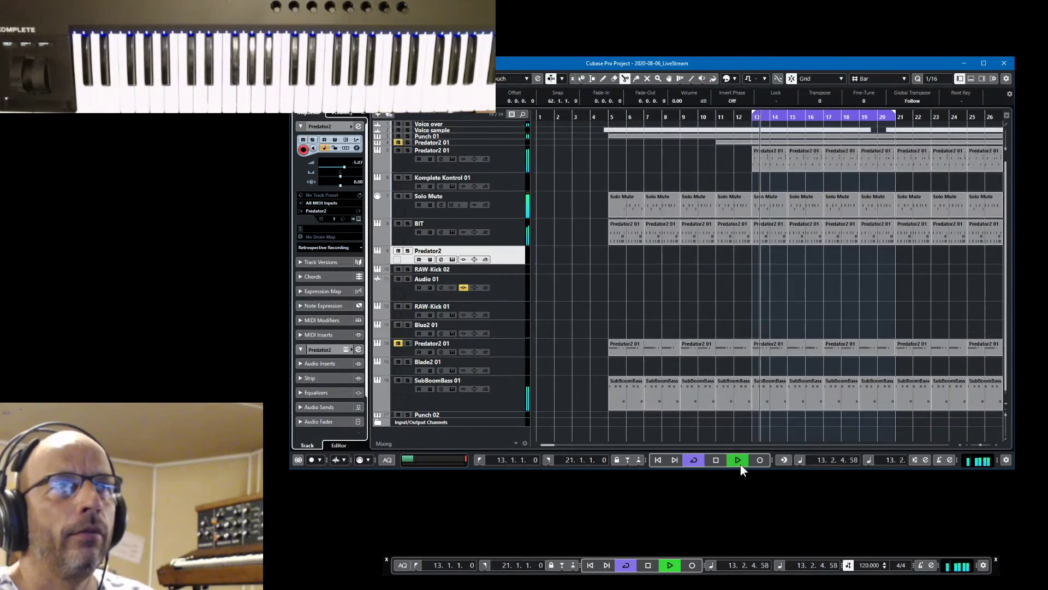
{"action": "left_click", "coordinate": [400, 223]}
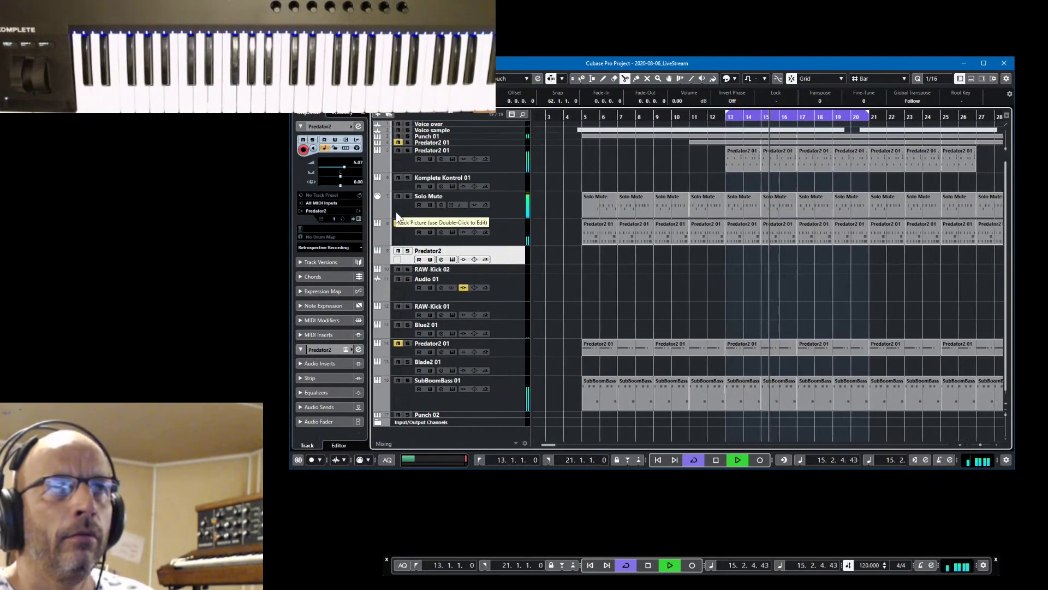
{"action": "left_click", "coordinate": [398, 151]}
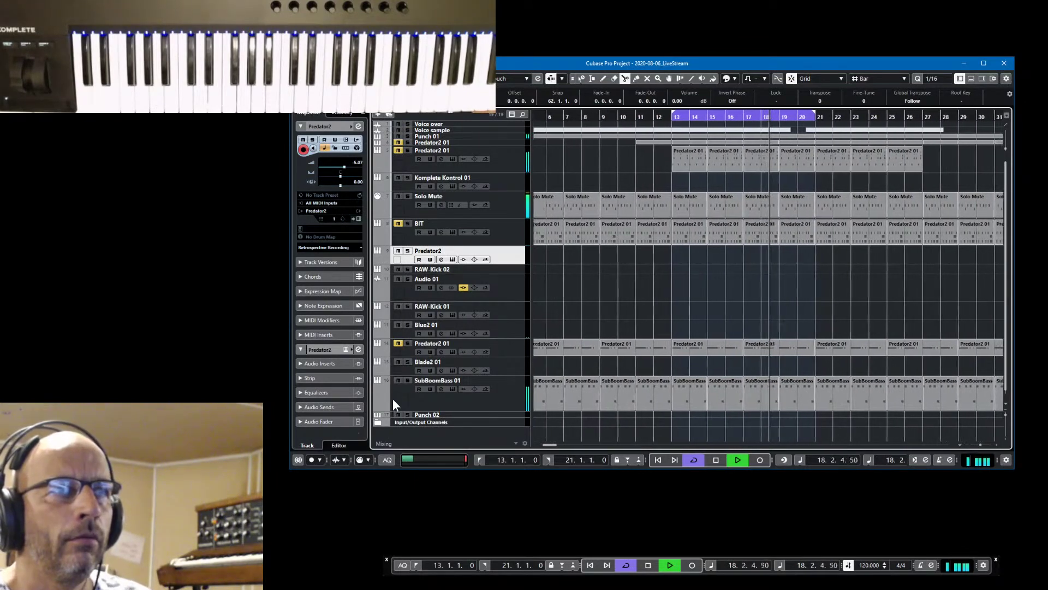
{"action": "left_click", "coordinate": [398, 380]}
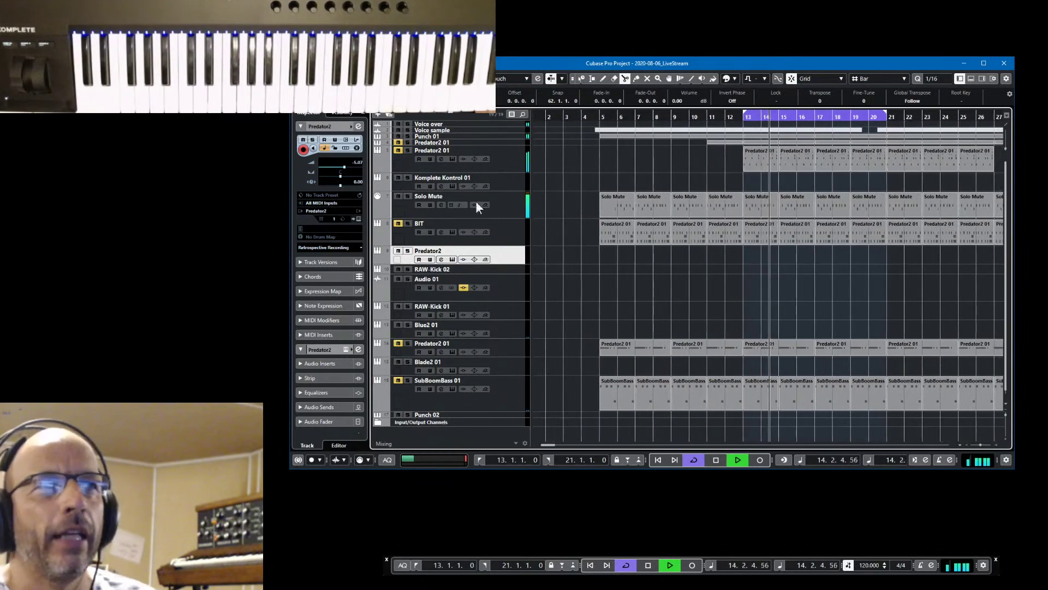
{"action": "left_click", "coordinate": [397, 196]}
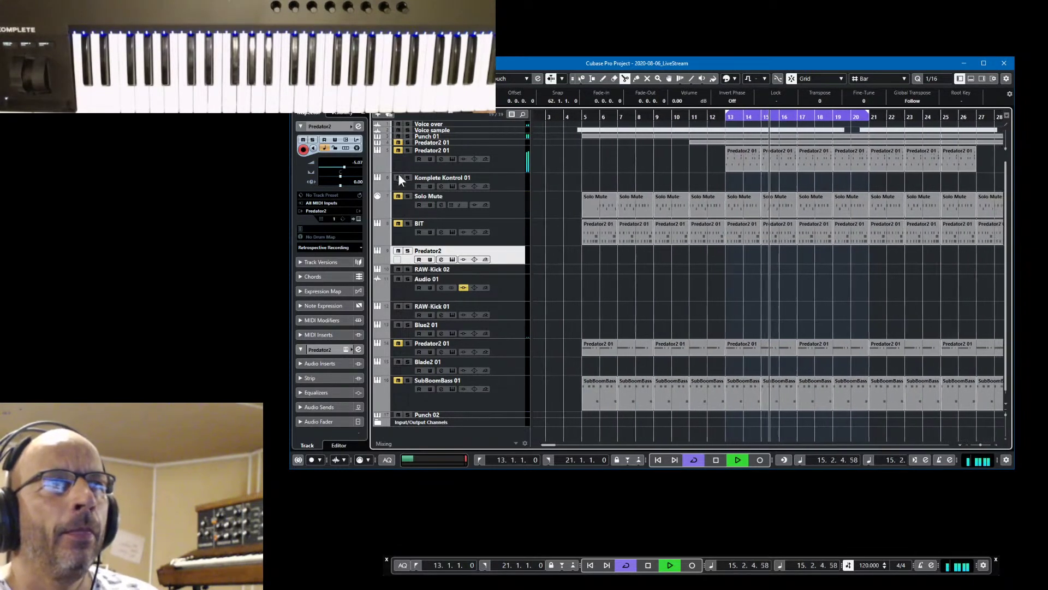
{"action": "left_click", "coordinate": [398, 151]}
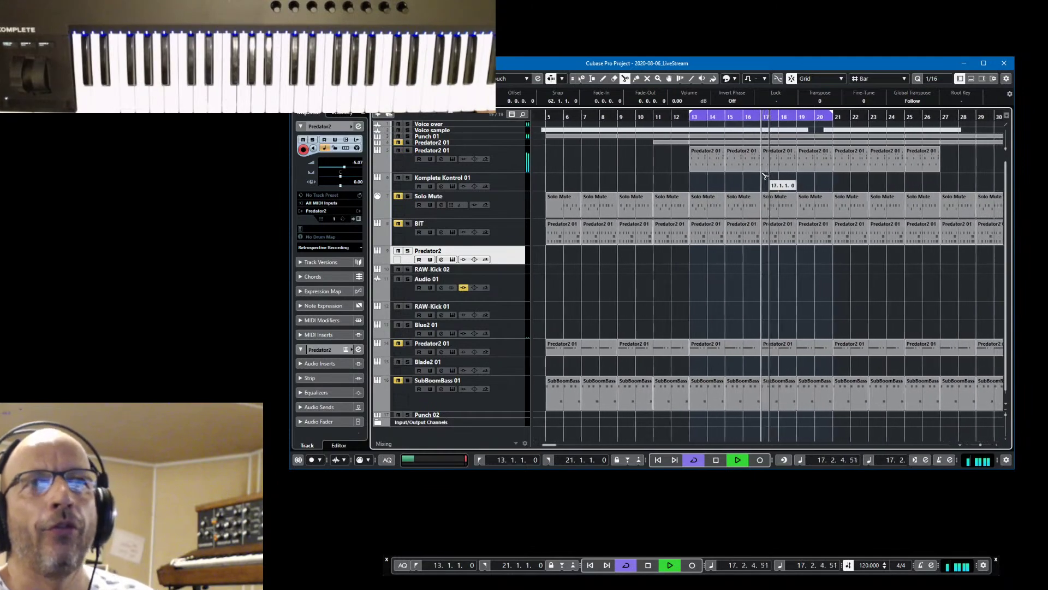
{"action": "left_click", "coordinate": [400, 194]}
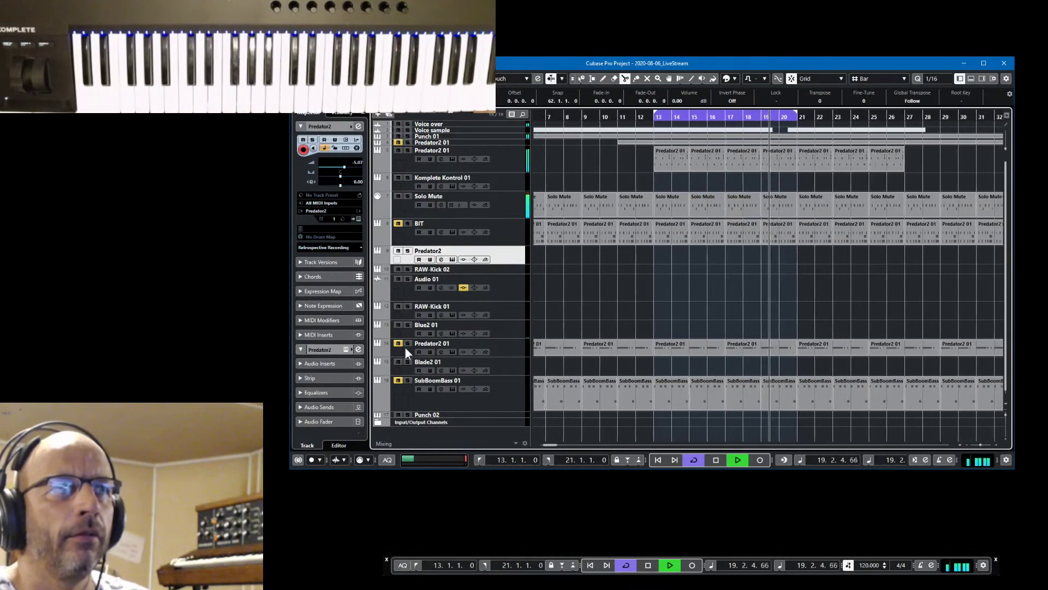
{"action": "left_click", "coordinate": [397, 381]}
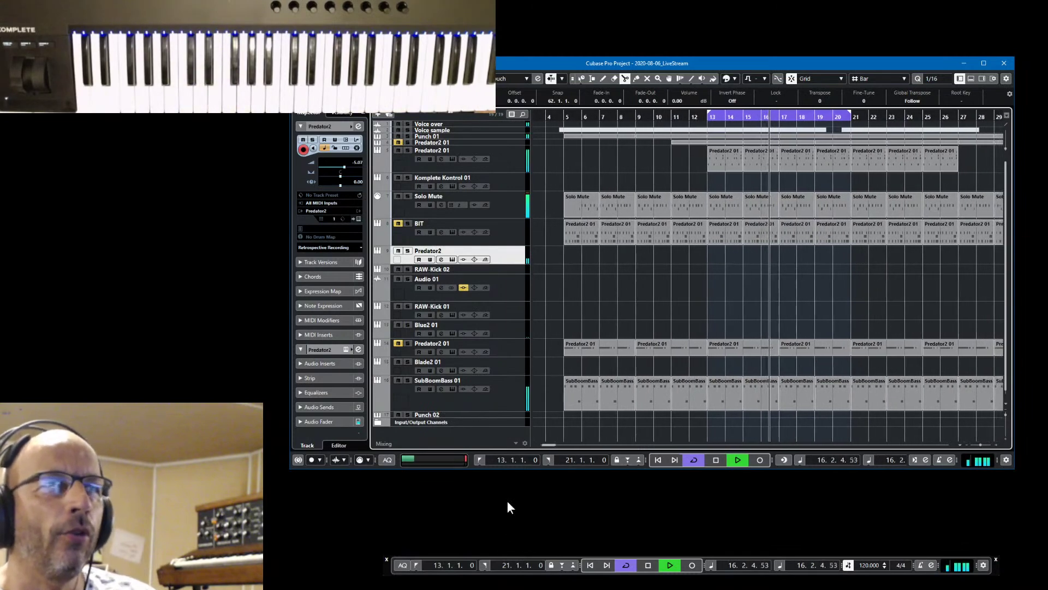
{"action": "key", "text": "space"}
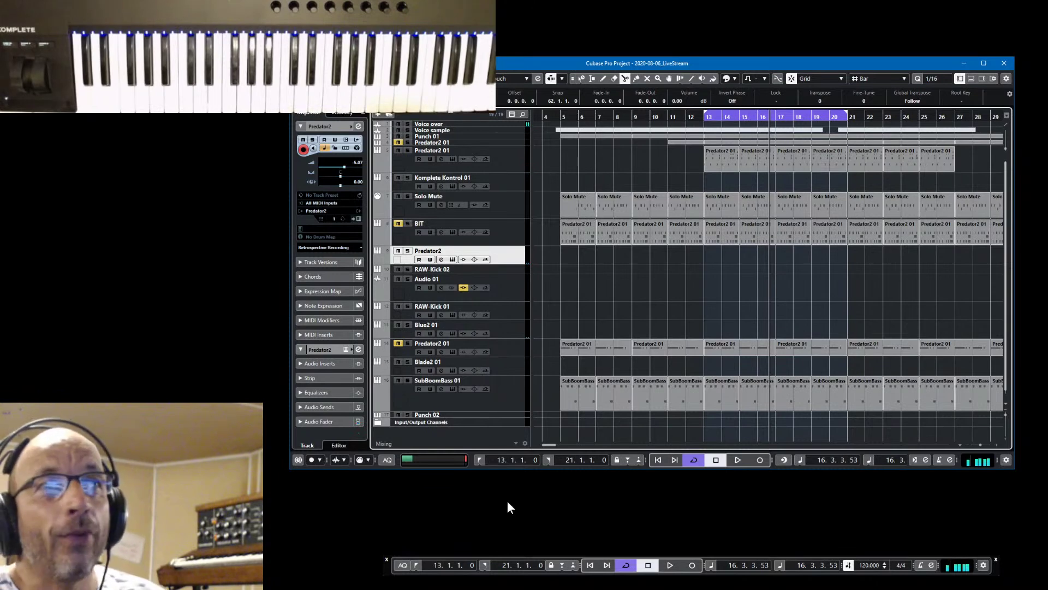
Select the Blade2 01 track and briefly open, then close, its Blade2 editor
{"action": "left_click", "coordinate": [510, 363]}
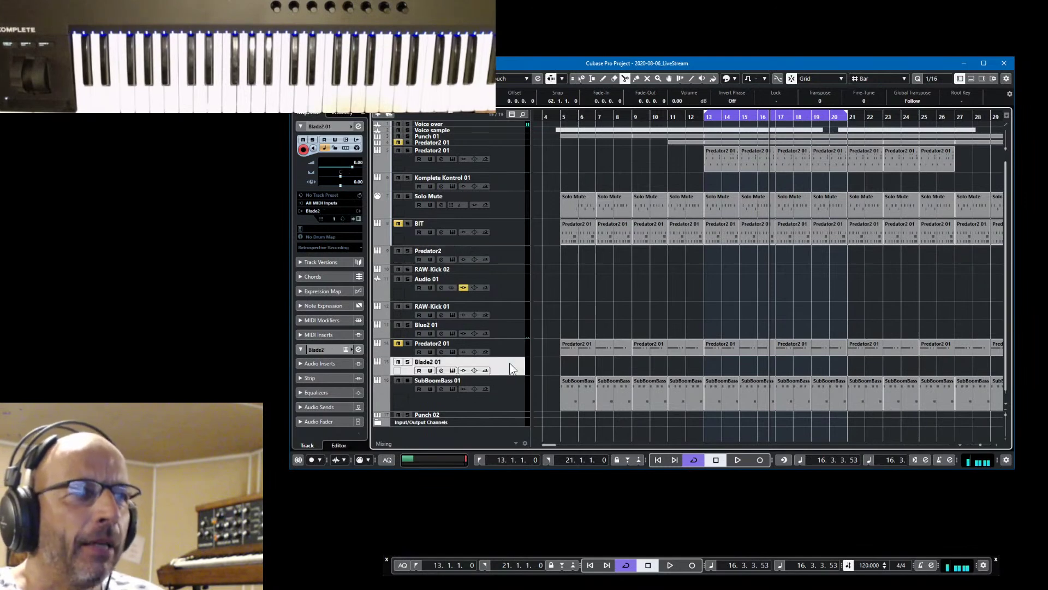
{"action": "left_click", "coordinate": [359, 218]}
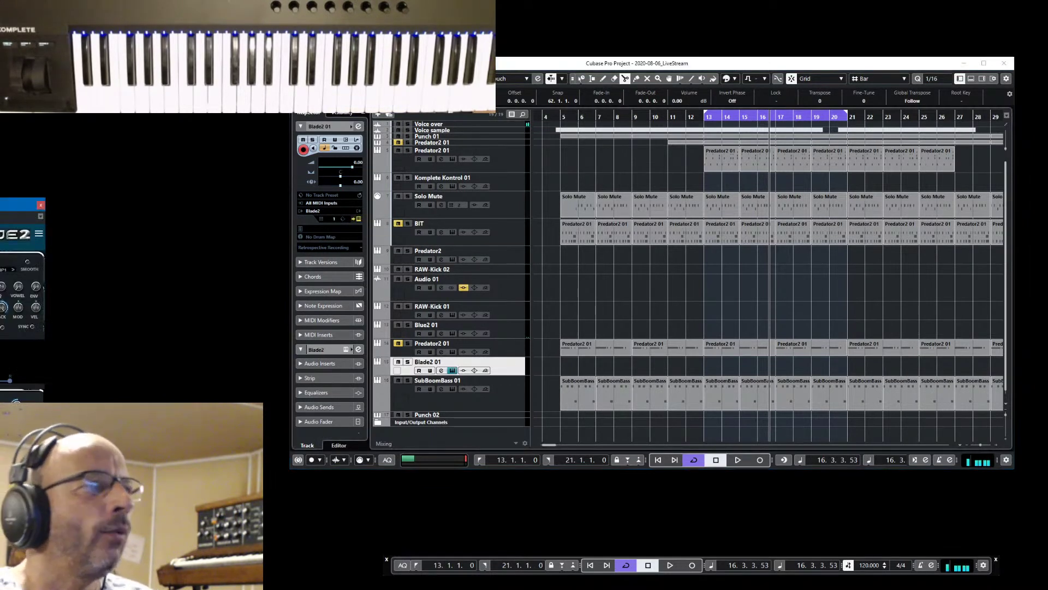
{"action": "left_click_drag", "start_coordinate": [16, 205], "coordinate": [0, 206]}
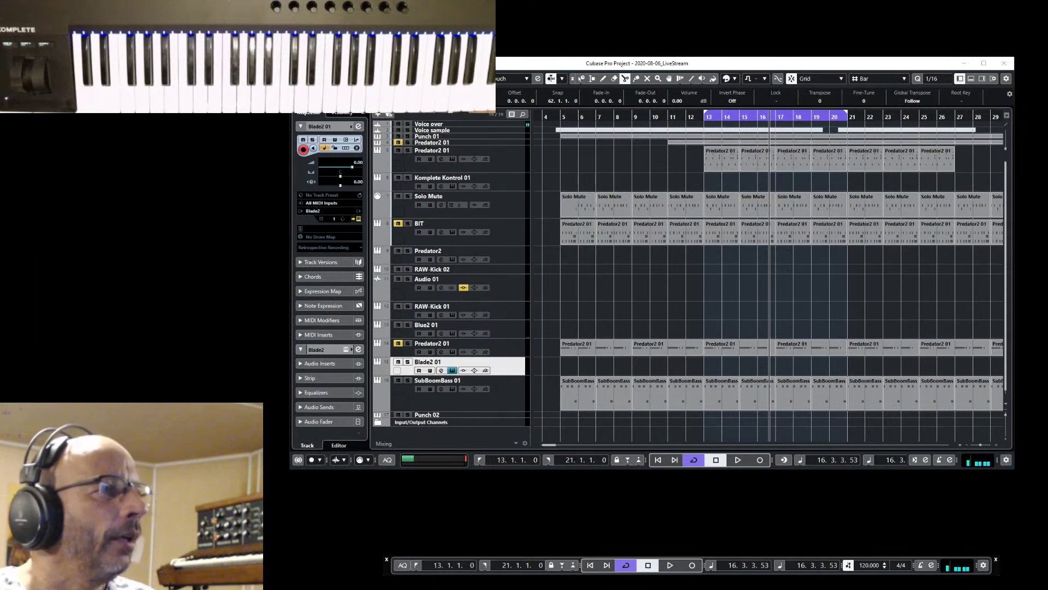
{"action": "key", "text": "Escape"}
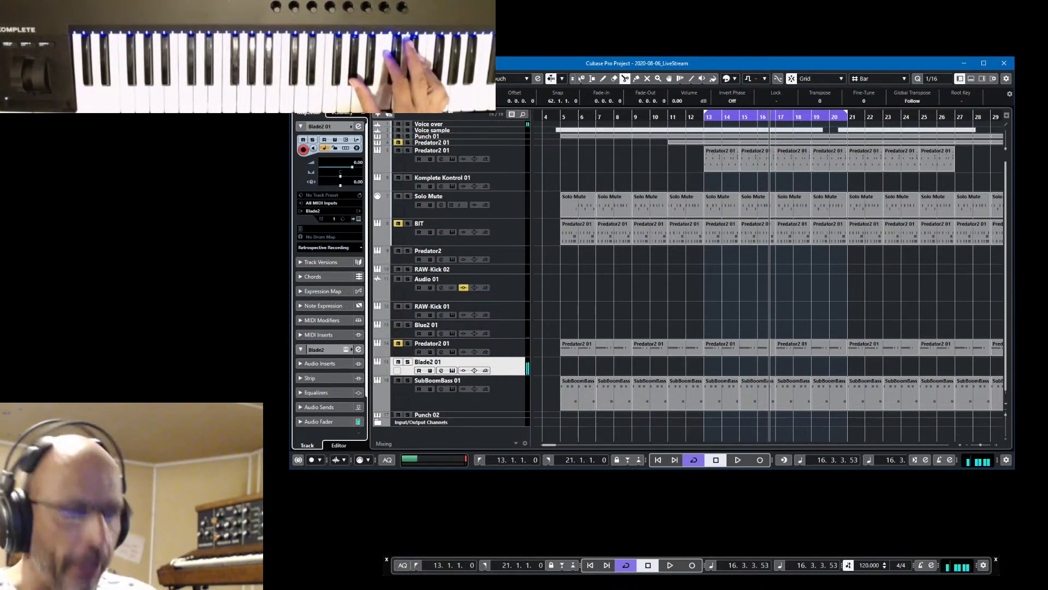
Play back the arrangement, stop it, and select the Punch 02 track
{"action": "key", "text": "space"}
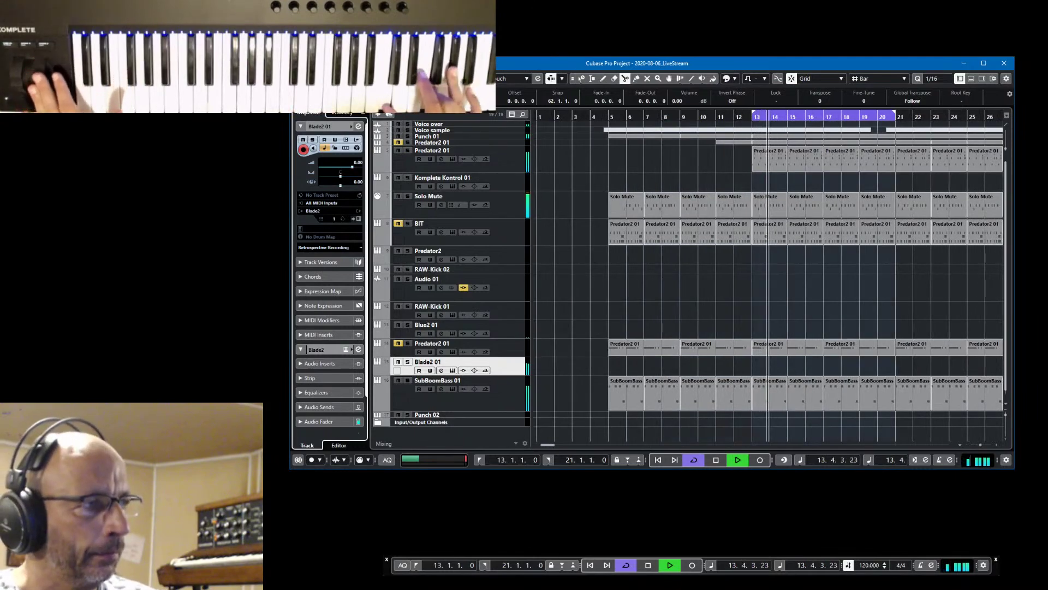
{"action": "key", "text": "space"}
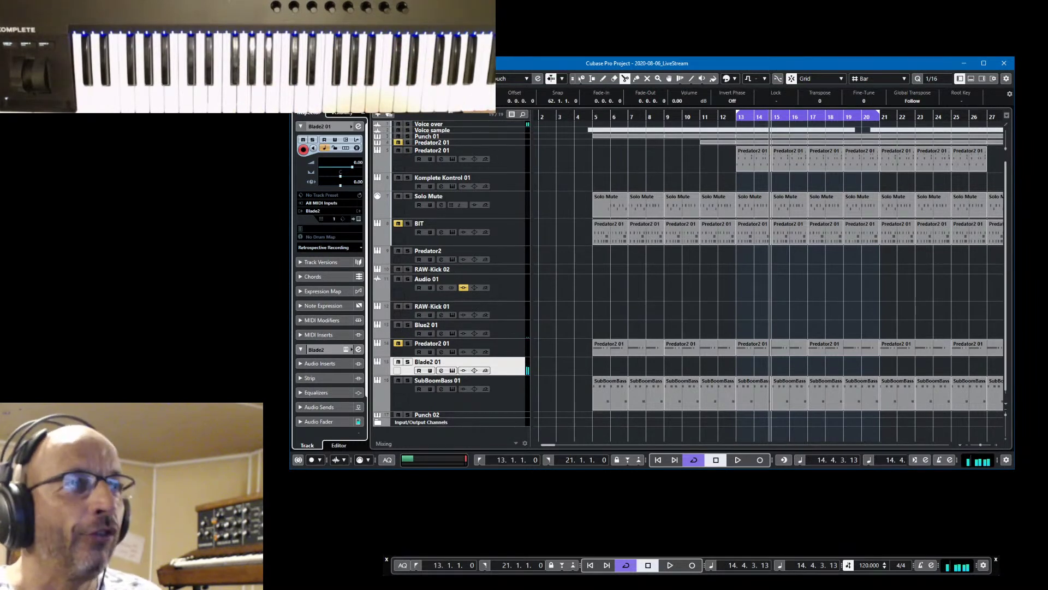
{"action": "scroll", "coordinate": [494, 392], "scroll_direction": "down", "scroll_amount": 1}
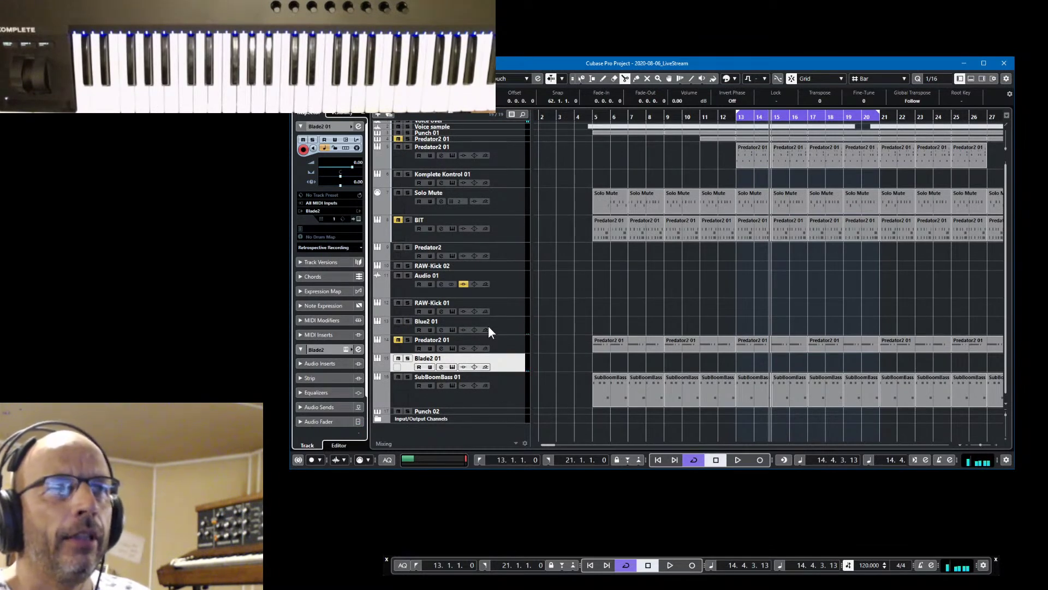
{"action": "scroll", "coordinate": [489, 329], "scroll_direction": "up", "scroll_amount": 1}
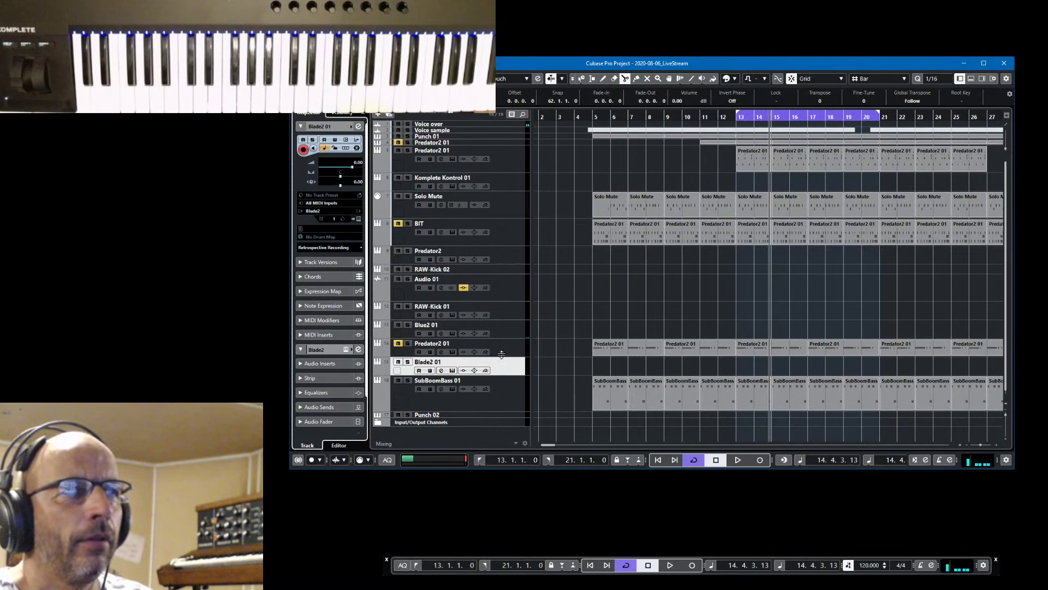
{"action": "scroll", "coordinate": [527, 358], "scroll_direction": "down", "scroll_amount": 1}
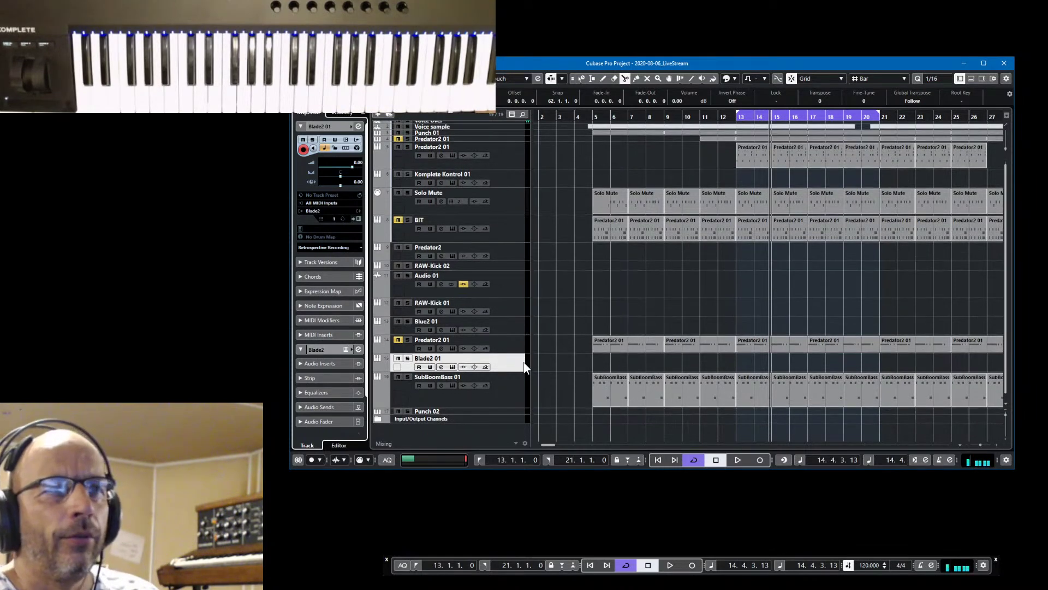
{"action": "left_click", "coordinate": [503, 411]}
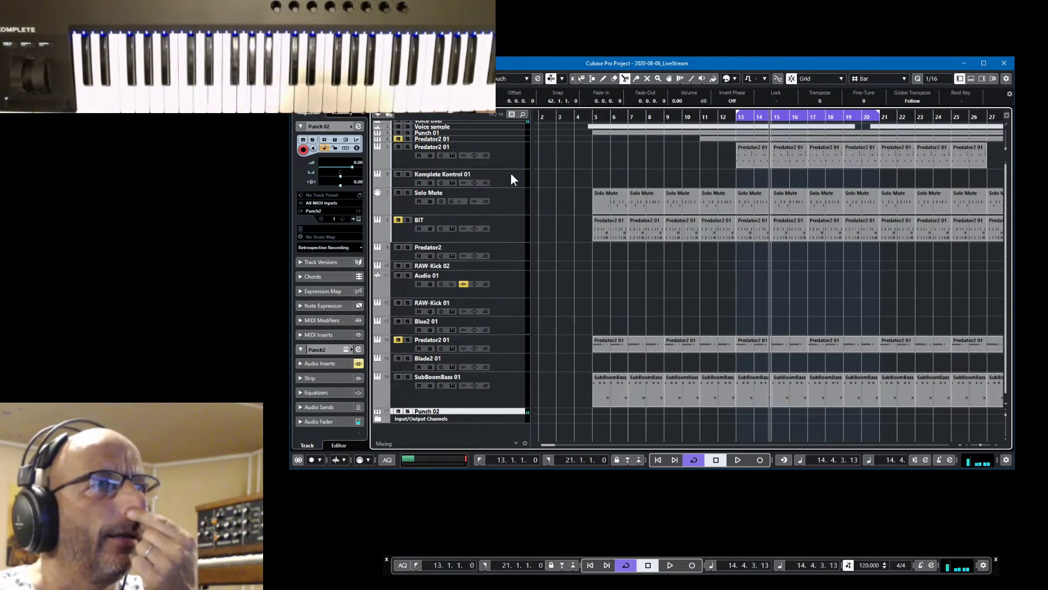
Open the original Punch instrument on the Punch 01 track, reposition its window, then close it
{"action": "left_click", "coordinate": [501, 132]}
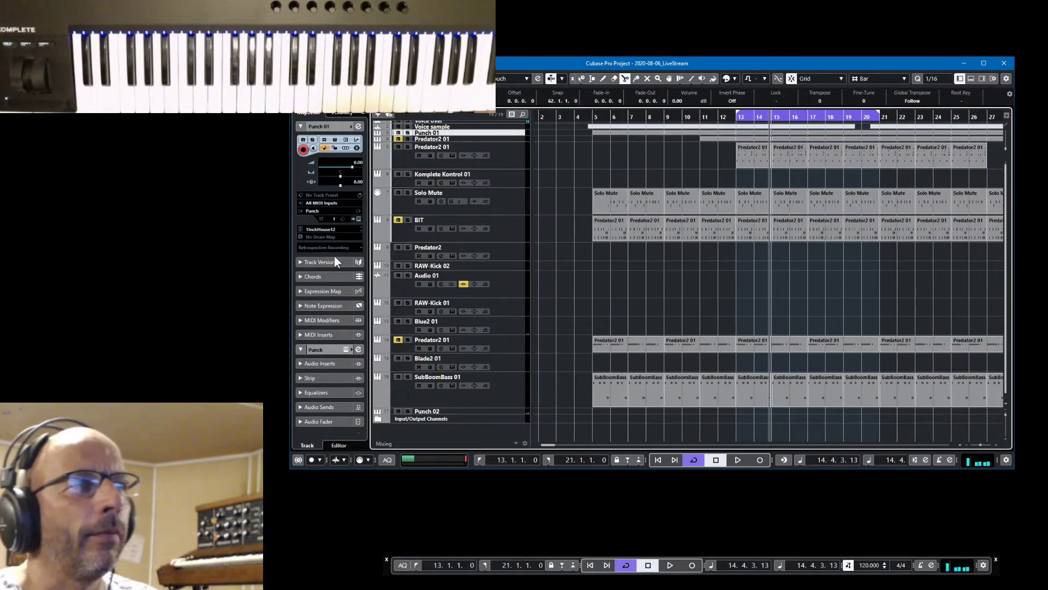
{"action": "left_click", "coordinate": [359, 219]}
{"action": "left_click_drag", "start_coordinate": [848, 124], "coordinate": [762, 109]}
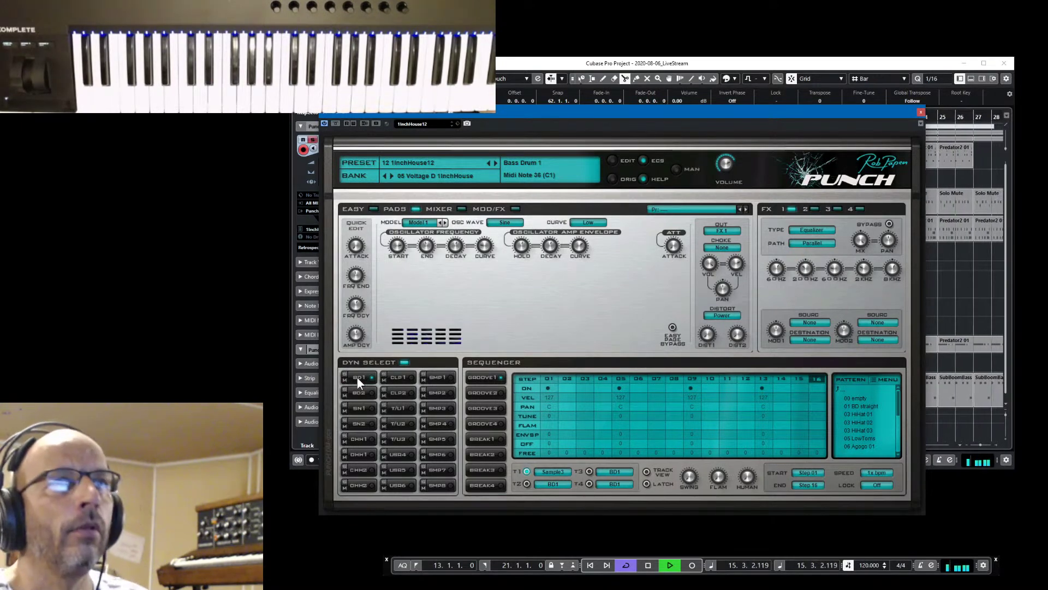
{"action": "left_click_drag", "start_coordinate": [817, 113], "coordinate": [850, 82]}
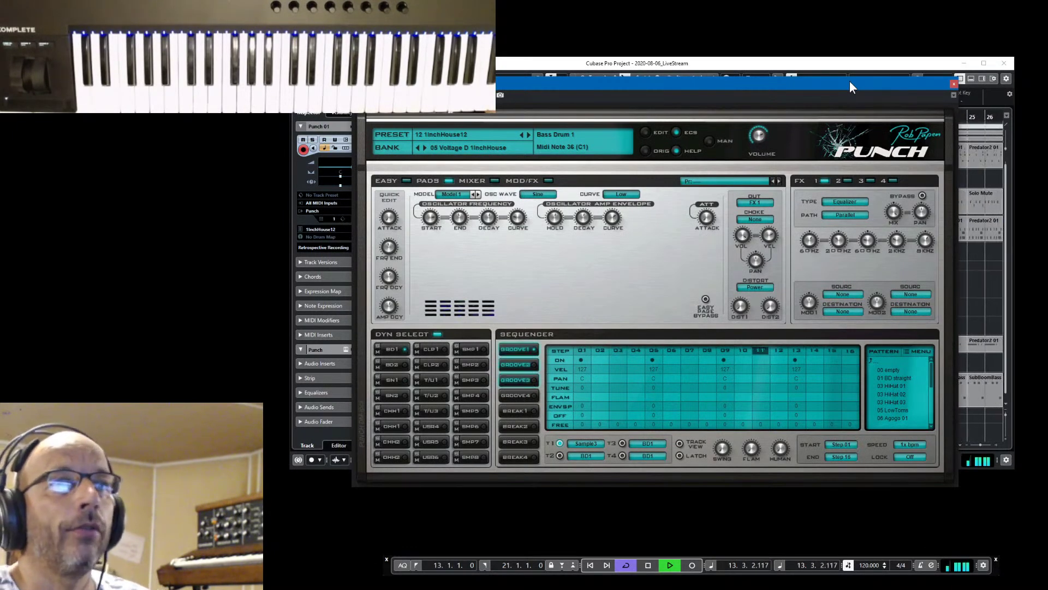
{"action": "left_click", "coordinate": [954, 84]}
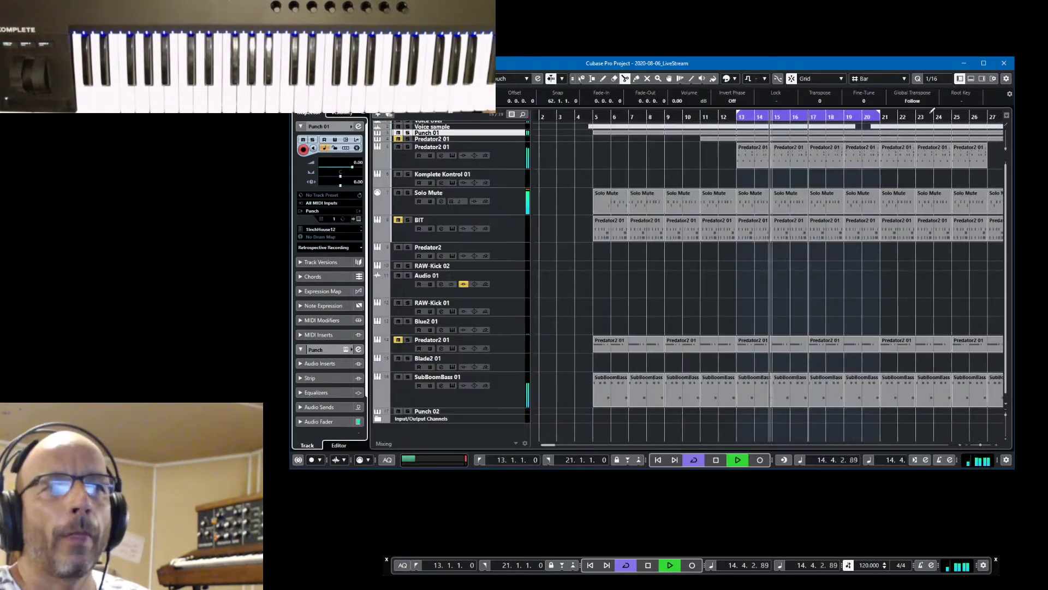
Open the Punch 2 editor on the Punch 02 track and move its window up and right
{"action": "left_click", "coordinate": [483, 410]}
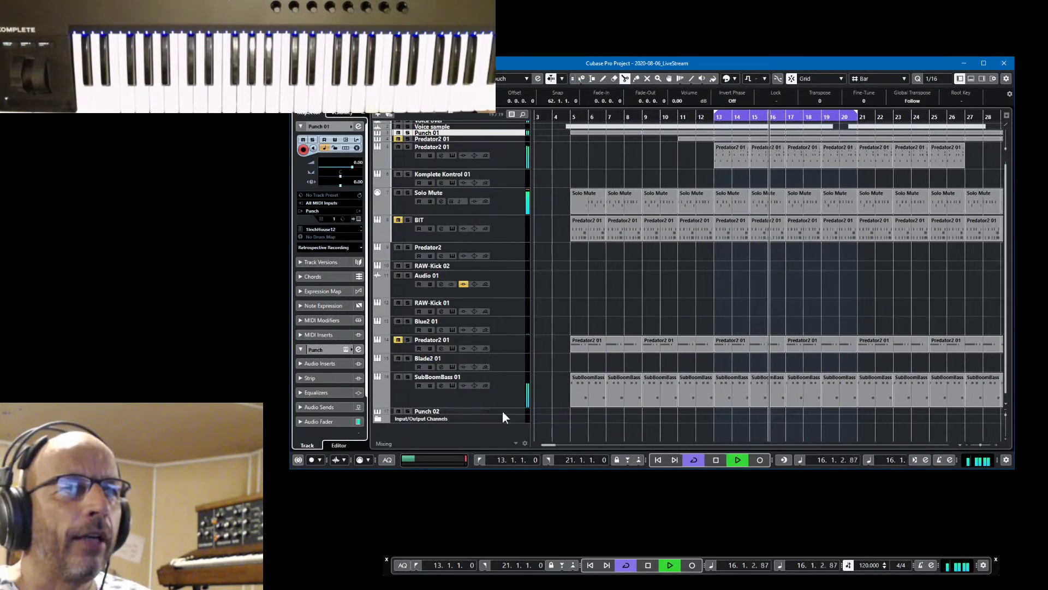
{"action": "left_click", "coordinate": [358, 218]}
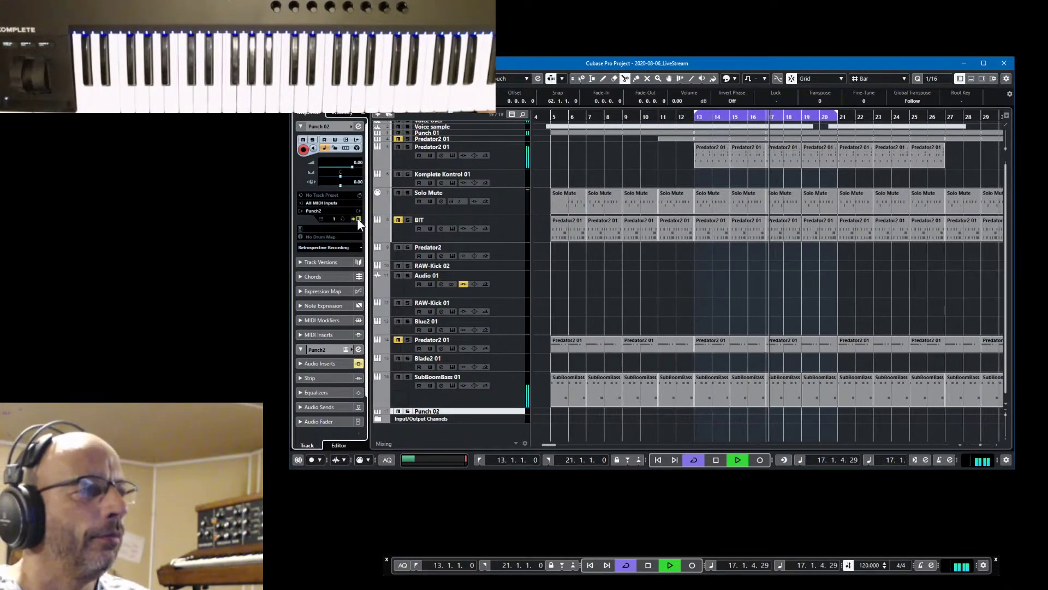
{"action": "left_click_drag", "start_coordinate": [695, 77], "coordinate": [815, 38]}
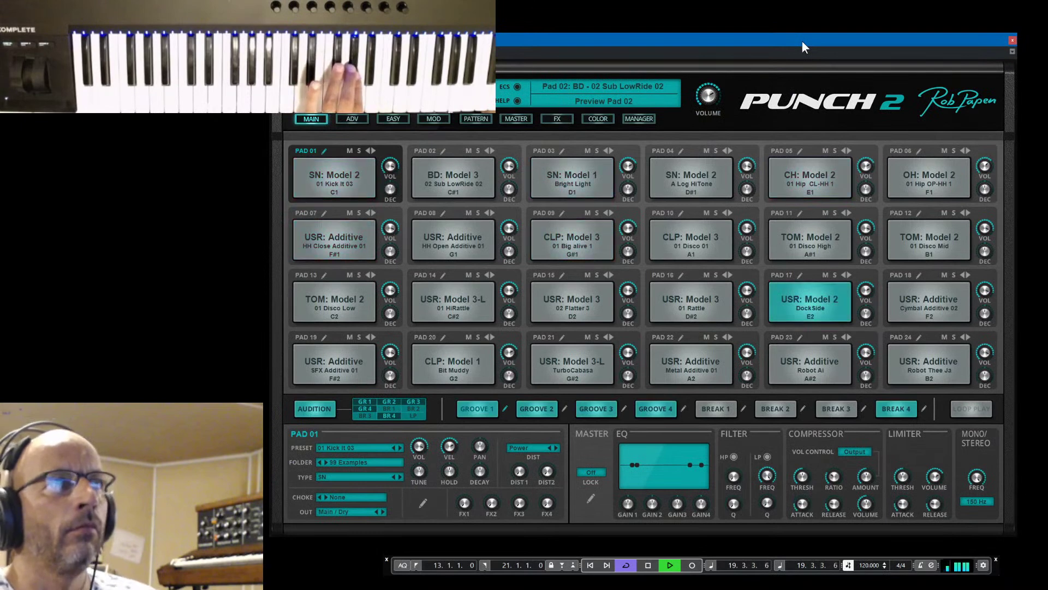
Load the next Punch 2 kit, stop playback, and edit pad 11's sliced RP BeatRing 01 84 loop
{"action": "left_click", "coordinate": [488, 89]}
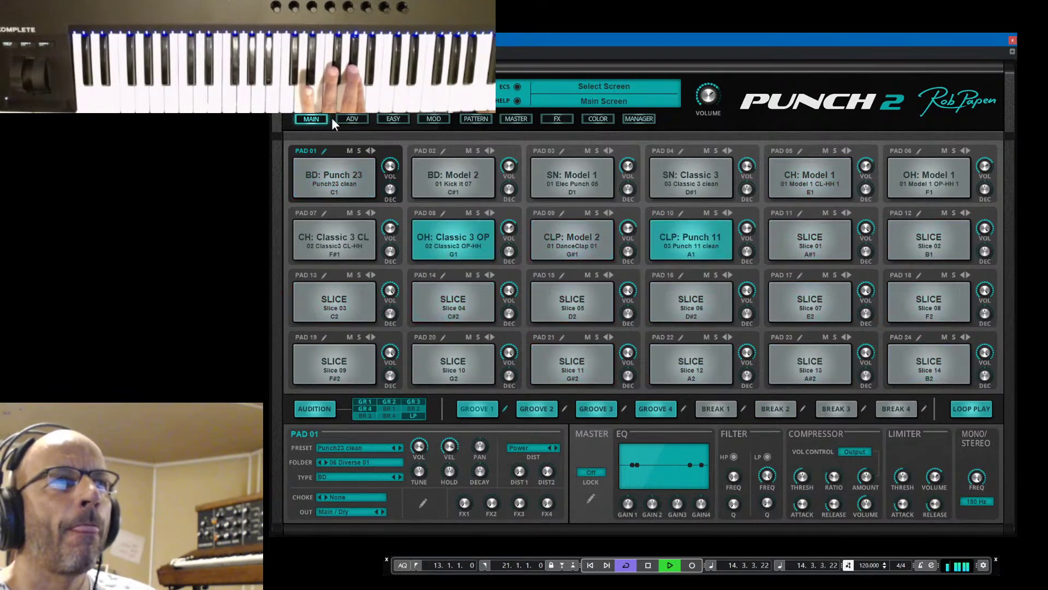
{"action": "left_click", "coordinate": [347, 118]}
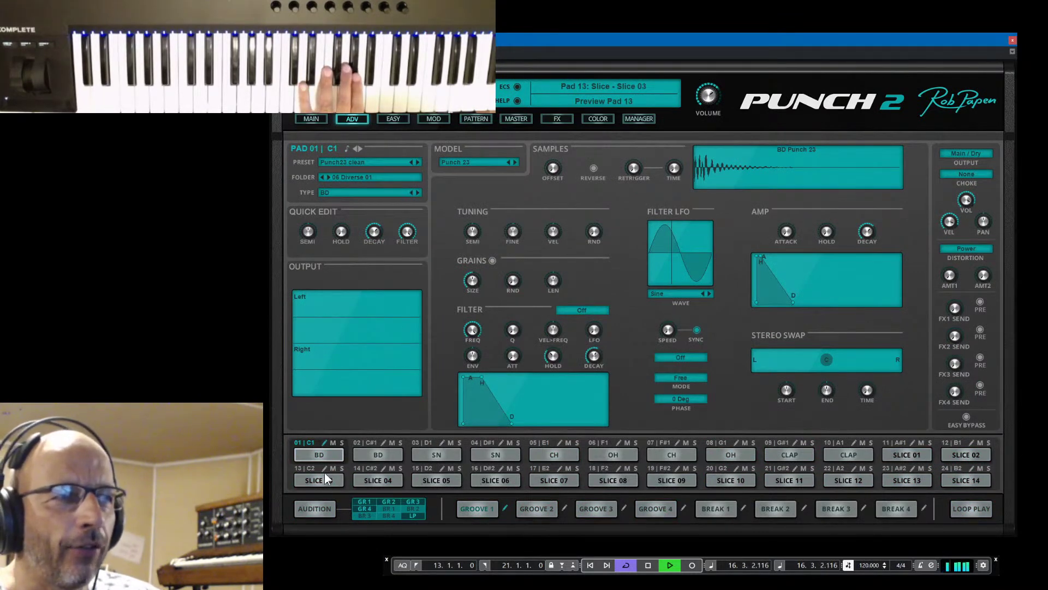
{"action": "key", "text": "space"}
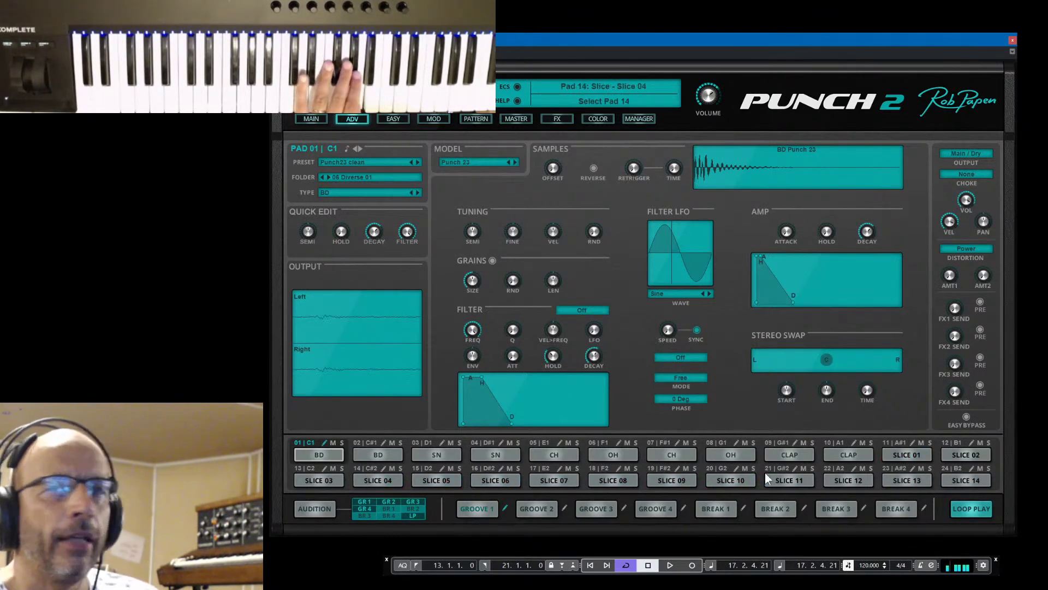
{"action": "left_click", "coordinate": [912, 443]}
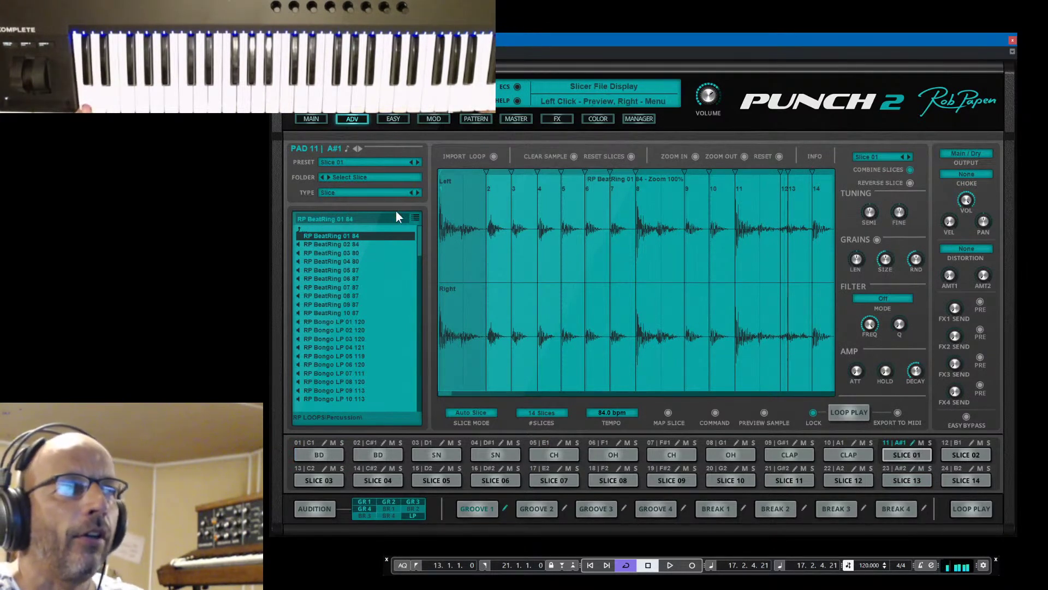
Switch Punch 2 back to the MAIN page showing all 24 pads
{"action": "left_click", "coordinate": [310, 119]}
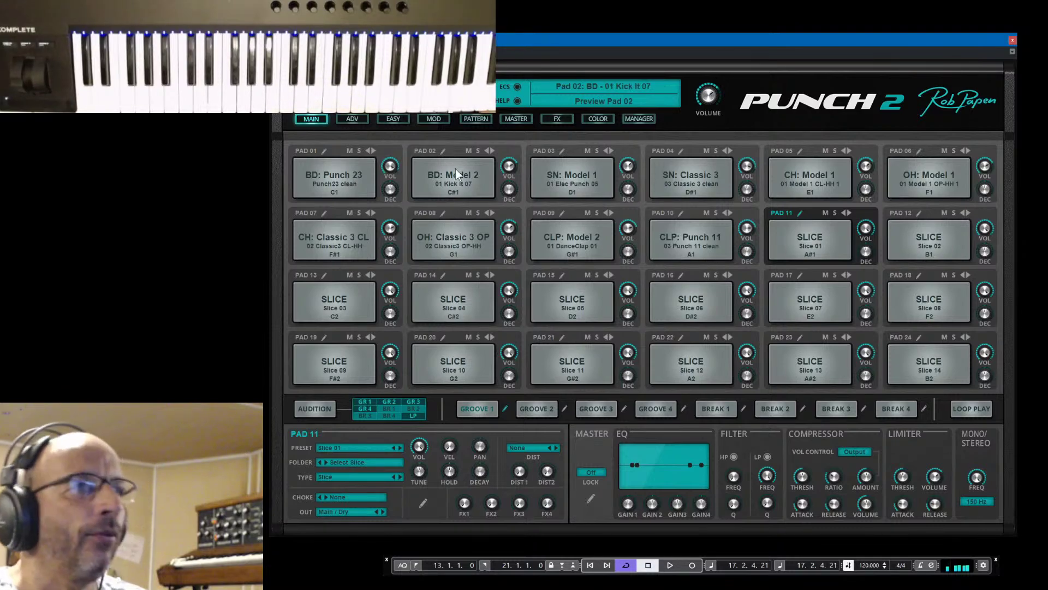
Load another kit preset, set the main volume to 4.0 dB, then hide the plugin and widen the chat panel
{"action": "left_click", "coordinate": [600, 88]}
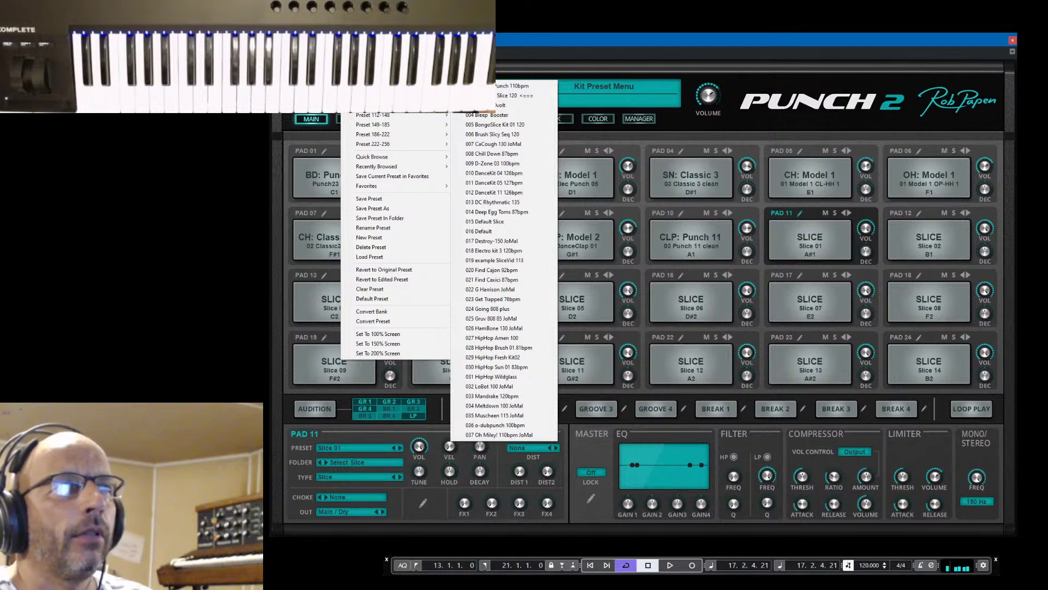
{"action": "left_click", "coordinate": [493, 345]}
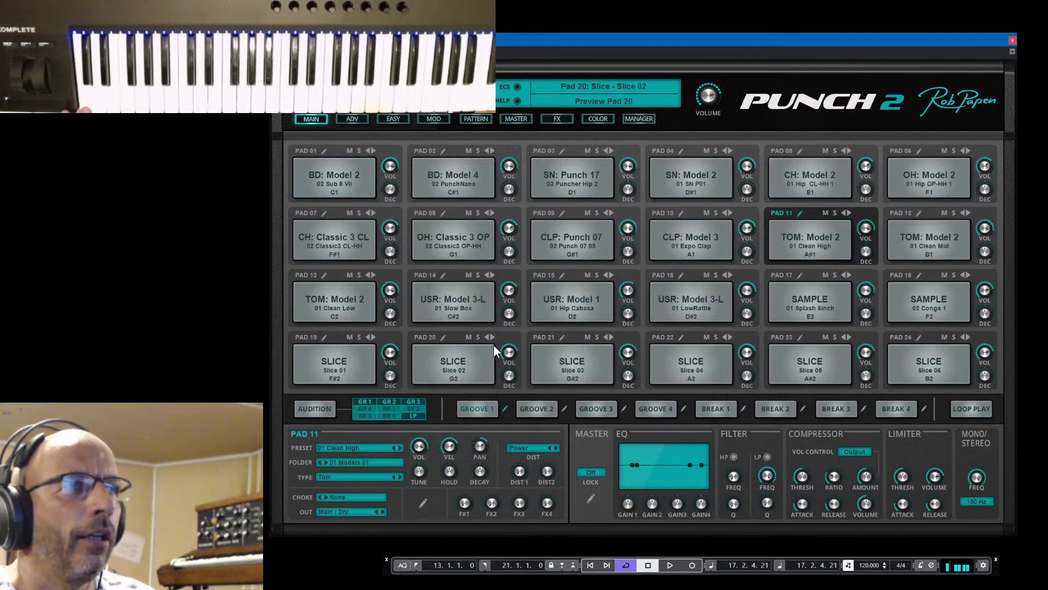
{"action": "left_click", "coordinate": [322, 150]}
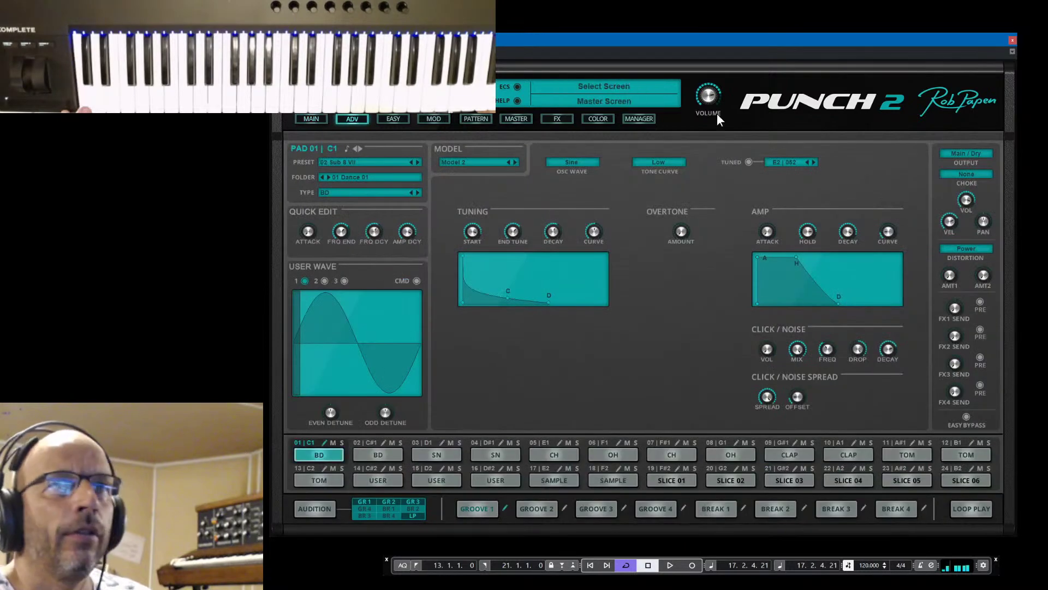
{"action": "scroll", "coordinate": [711, 96], "scroll_direction": "down", "scroll_amount": 1}
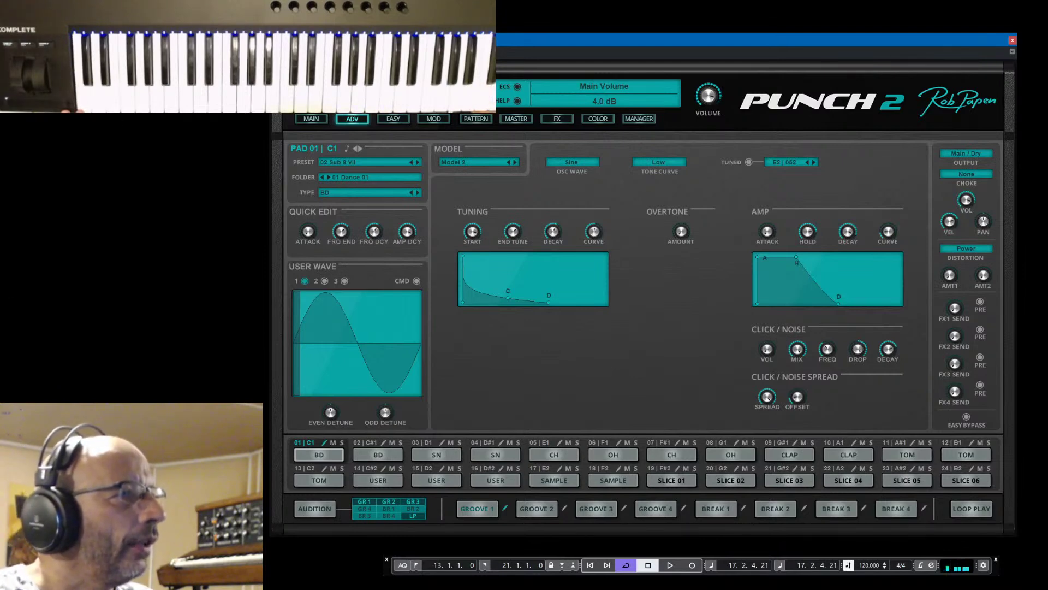
{"action": "key", "text": "alt+Tab"}
{"action": "left_click_drag", "start_coordinate": [1, 303], "coordinate": [116, 303]}
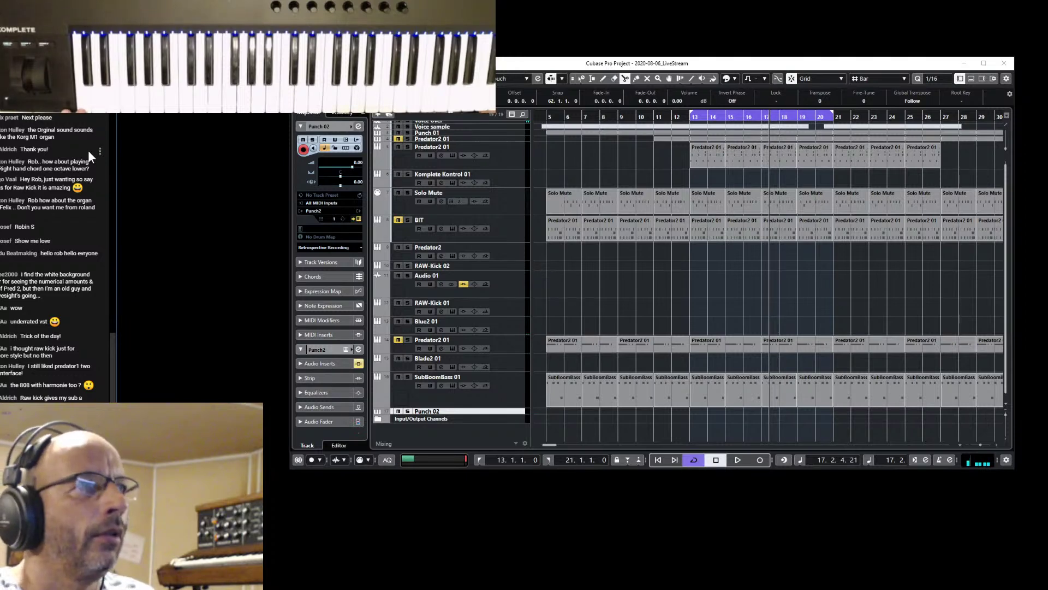
Close the chat panel, reopen Punch 2, tune pad 01's kick to a fixed G1, then hide the plugin
{"action": "left_click_drag", "start_coordinate": [118, 148], "coordinate": [5, 148]}
{"action": "left_click", "coordinate": [655, 64]}
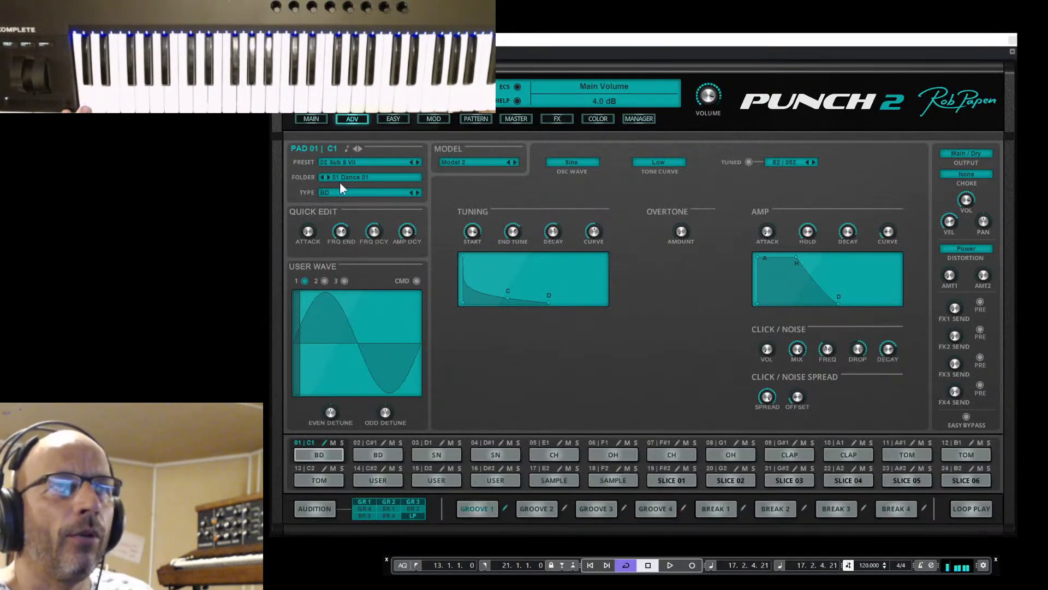
{"action": "left_click", "coordinate": [749, 162]}
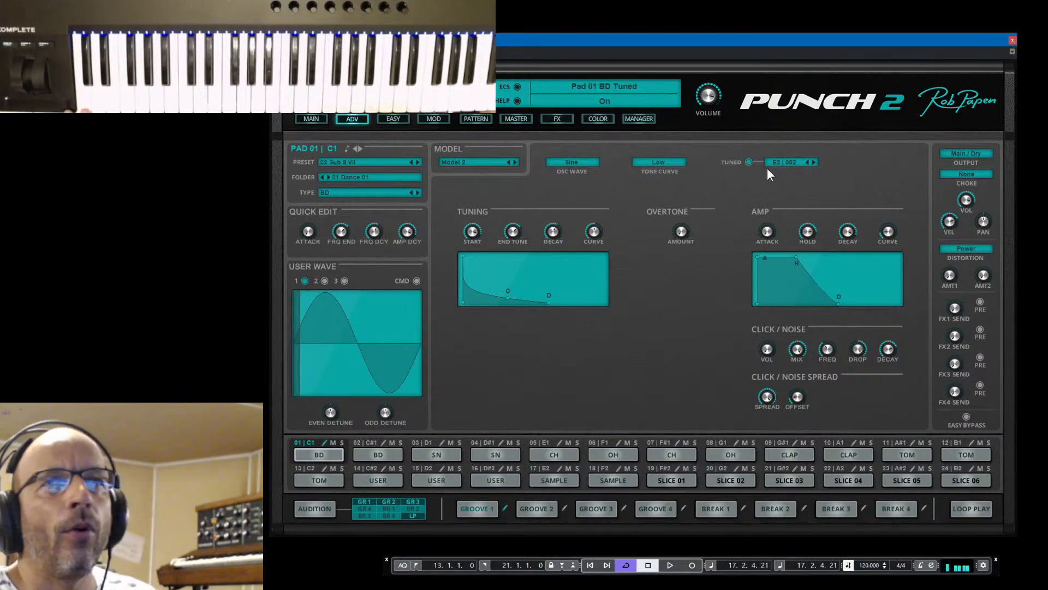
{"action": "left_click", "coordinate": [792, 162]}
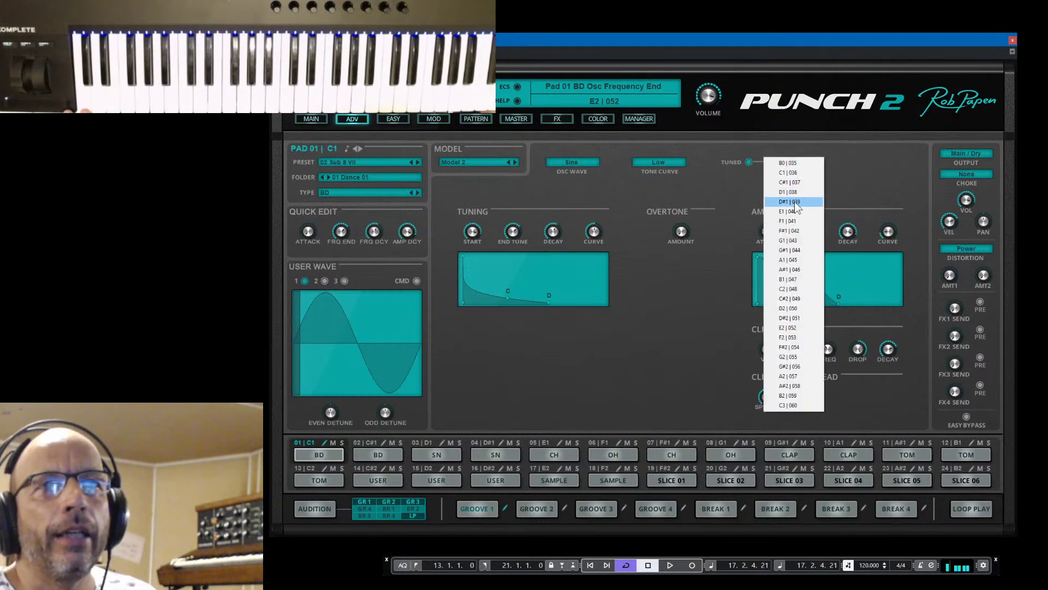
{"action": "left_click", "coordinate": [797, 242]}
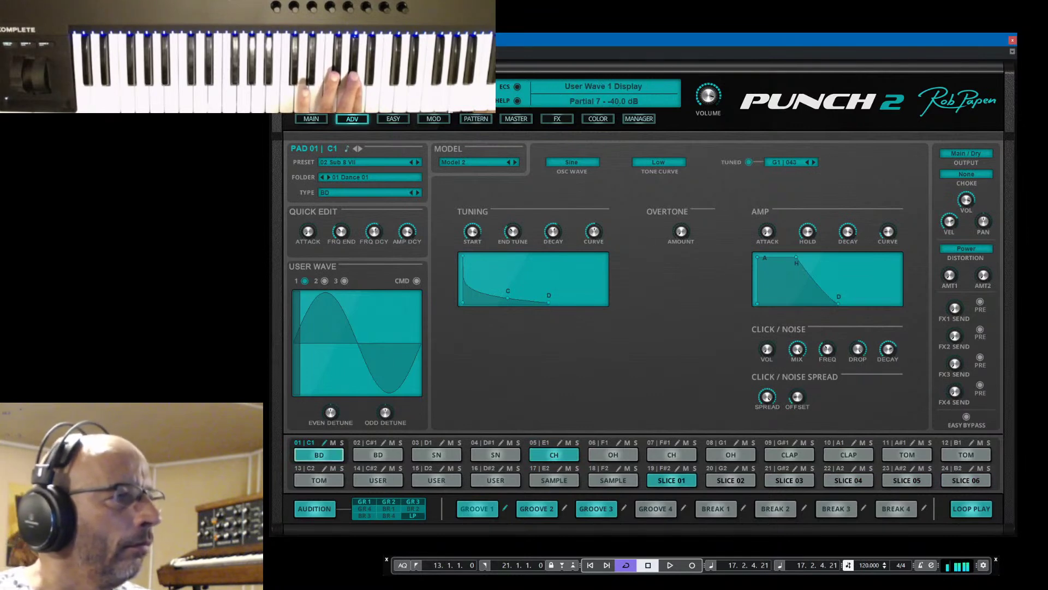
{"action": "key", "text": "alt+Tab"}
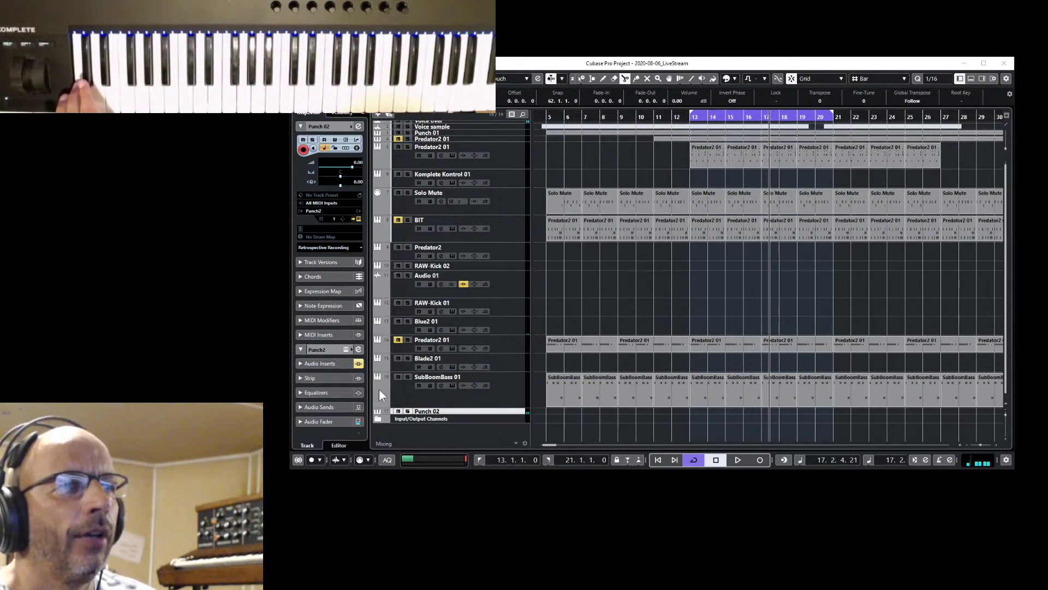
Open Punch 2's advanced page for pad 10 and preview its clap
{"action": "left_click", "coordinate": [356, 218]}
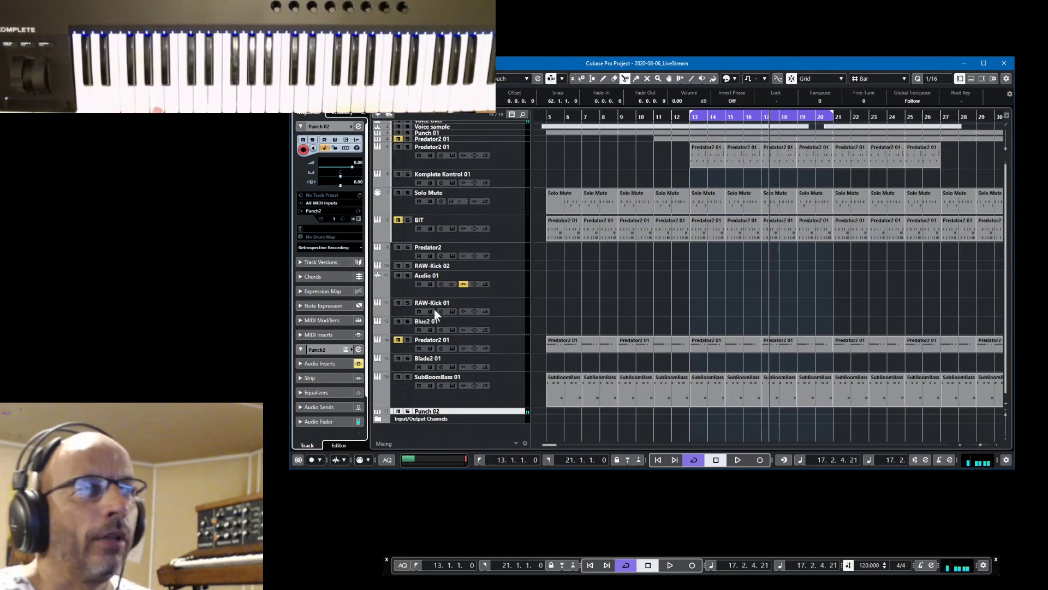
{"action": "left_click", "coordinate": [359, 219]}
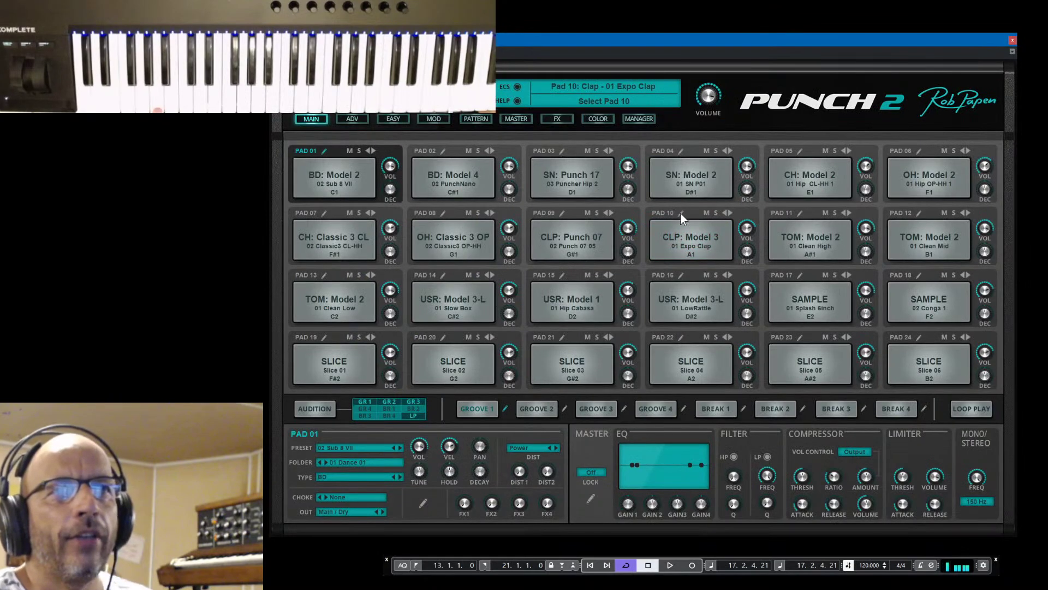
{"action": "left_click", "coordinate": [680, 213]}
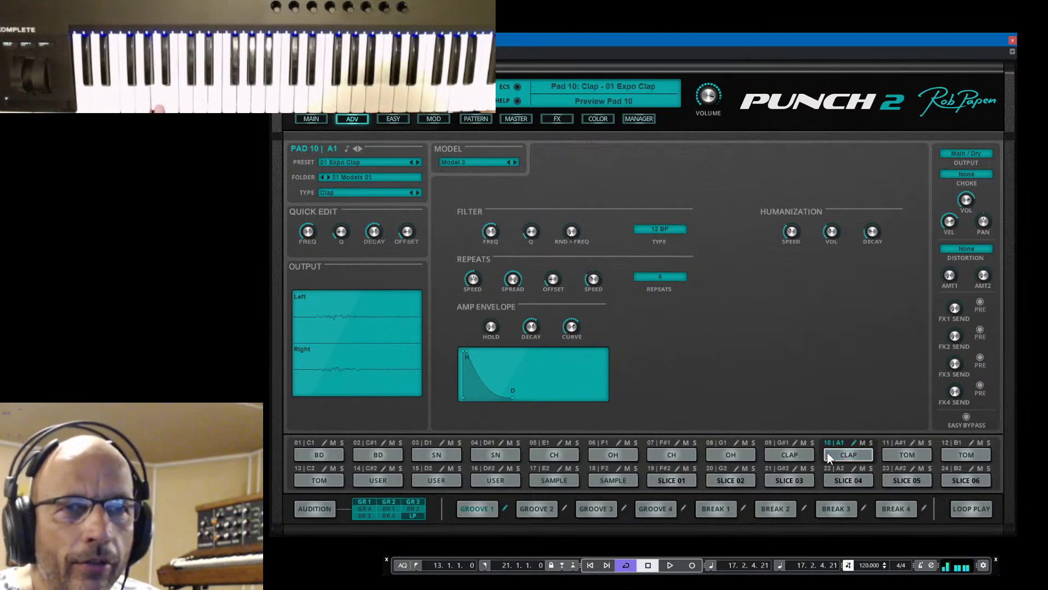
{"action": "left_click", "coordinate": [850, 449]}
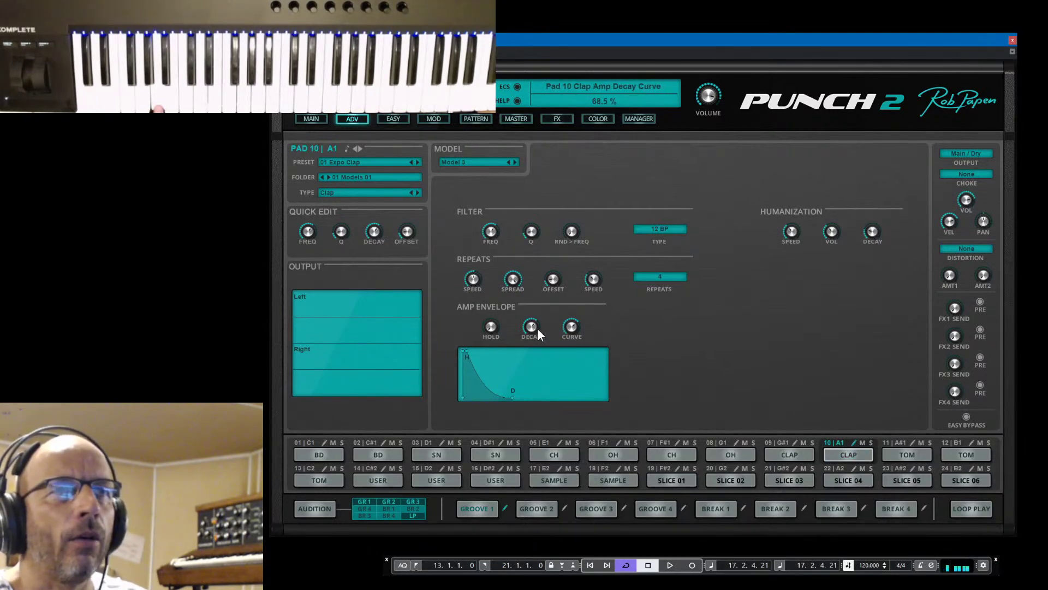
Shorten the clap's amp decay to 209 ms, set repeat speed to 19.50 ms, and raise the noise filter frequency
{"action": "left_click_drag", "start_coordinate": [533, 325], "coordinate": [538, 309]}
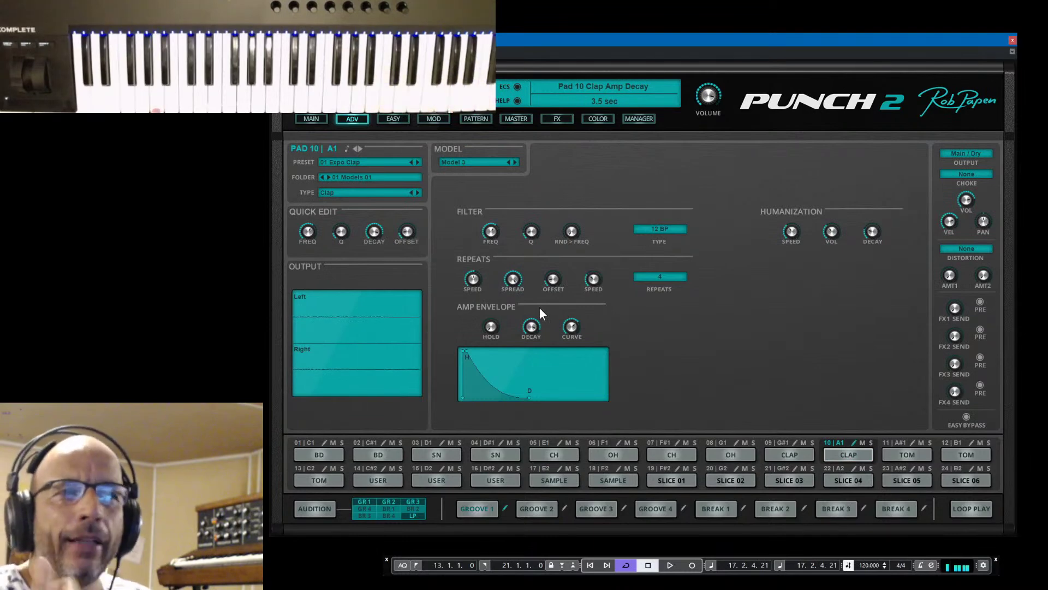
{"action": "mouse_move", "coordinate": [532, 327]}
{"action": "left_mouse_down"}
{"action": "mouse_move", "coordinate": [535, 350]}
{"action": "mouse_move", "coordinate": [533, 337]}
{"action": "left_mouse_up"}
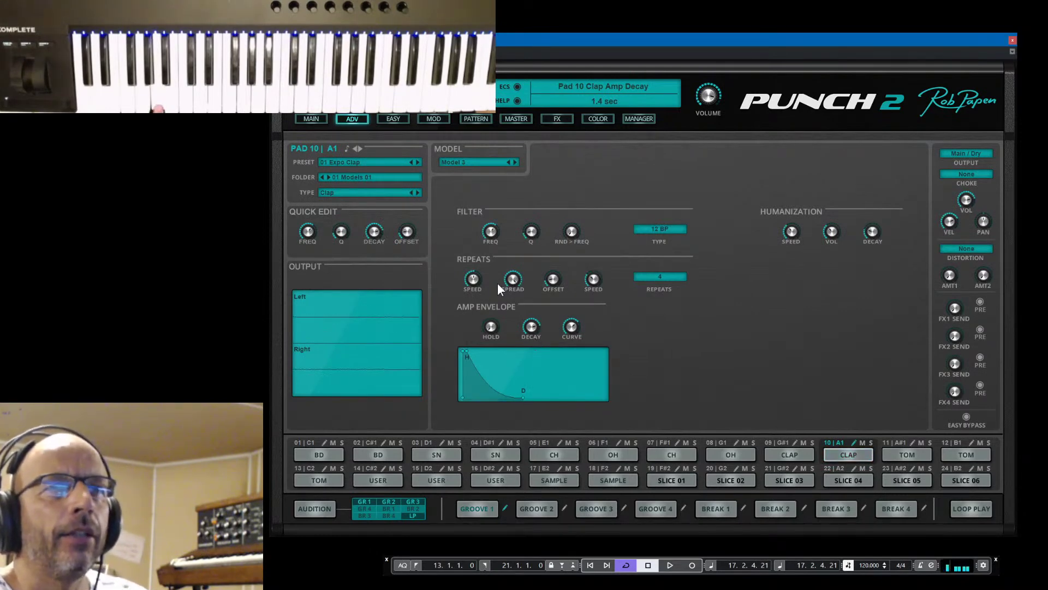
{"action": "mouse_move", "coordinate": [481, 281]}
{"action": "left_click_drag", "start_coordinate": [479, 268], "coordinate": [480, 251]}
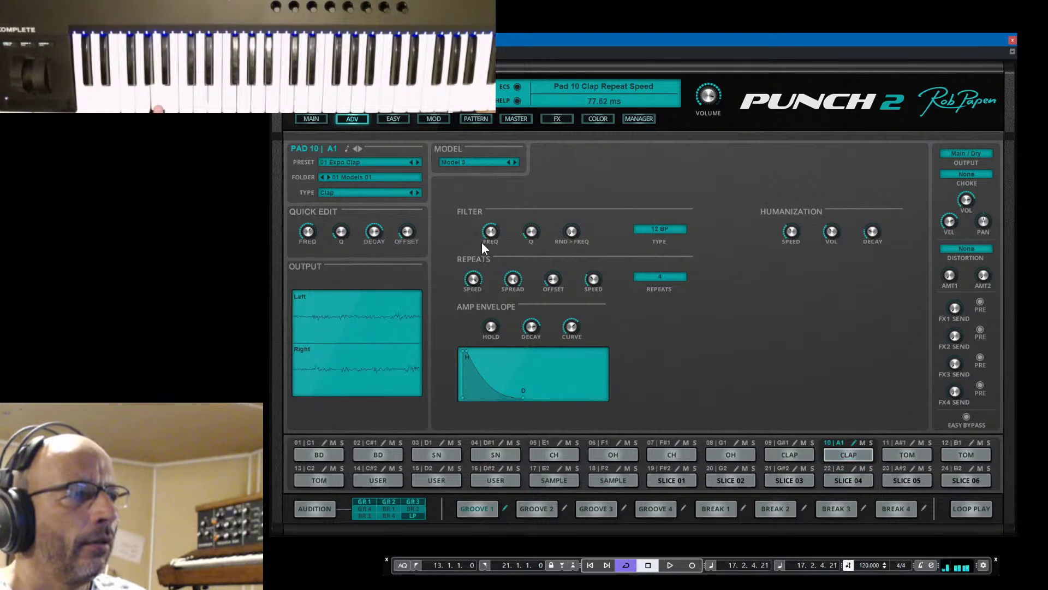
{"action": "left_click_drag", "start_coordinate": [484, 252], "coordinate": [485, 266]}
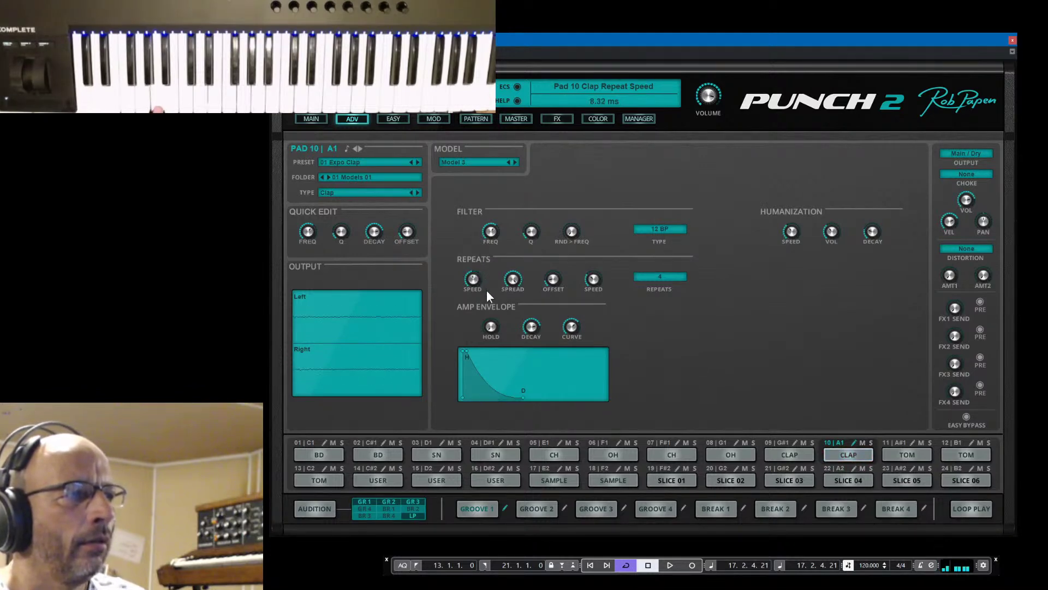
{"action": "left_click_drag", "start_coordinate": [490, 316], "coordinate": [493, 273]}
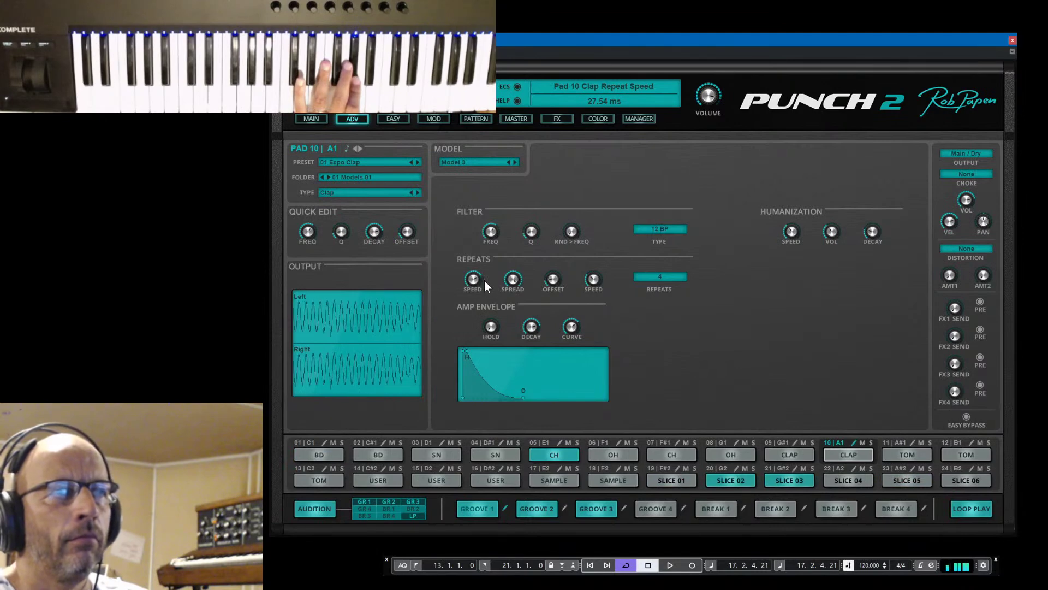
{"action": "mouse_move", "coordinate": [532, 326]}
{"action": "left_click_drag", "start_coordinate": [533, 326], "coordinate": [540, 352]}
{"action": "left_click_drag", "start_coordinate": [482, 273], "coordinate": [477, 291]}
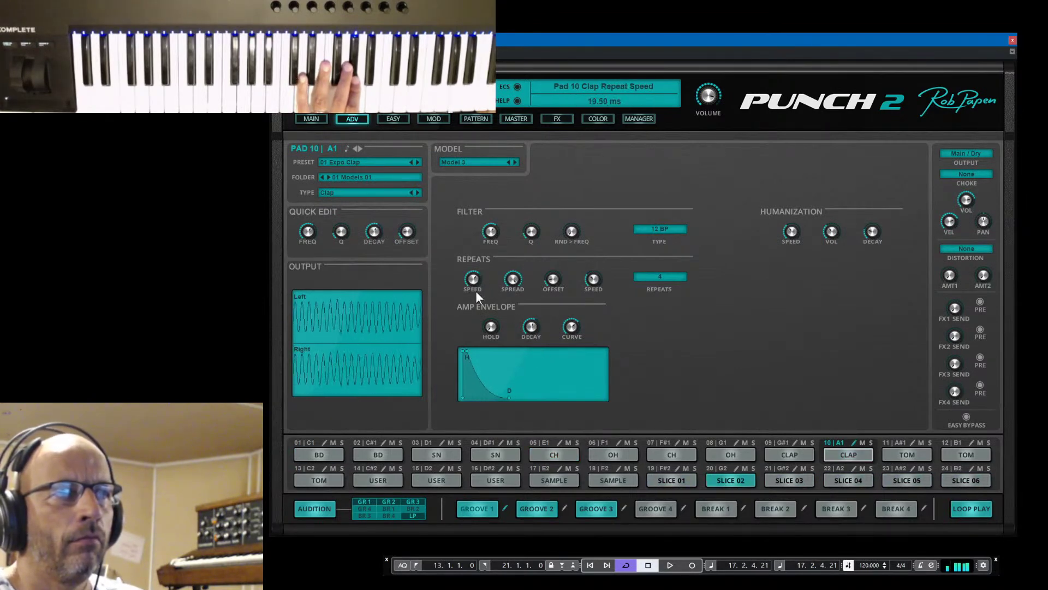
{"action": "mouse_move", "coordinate": [489, 230]}
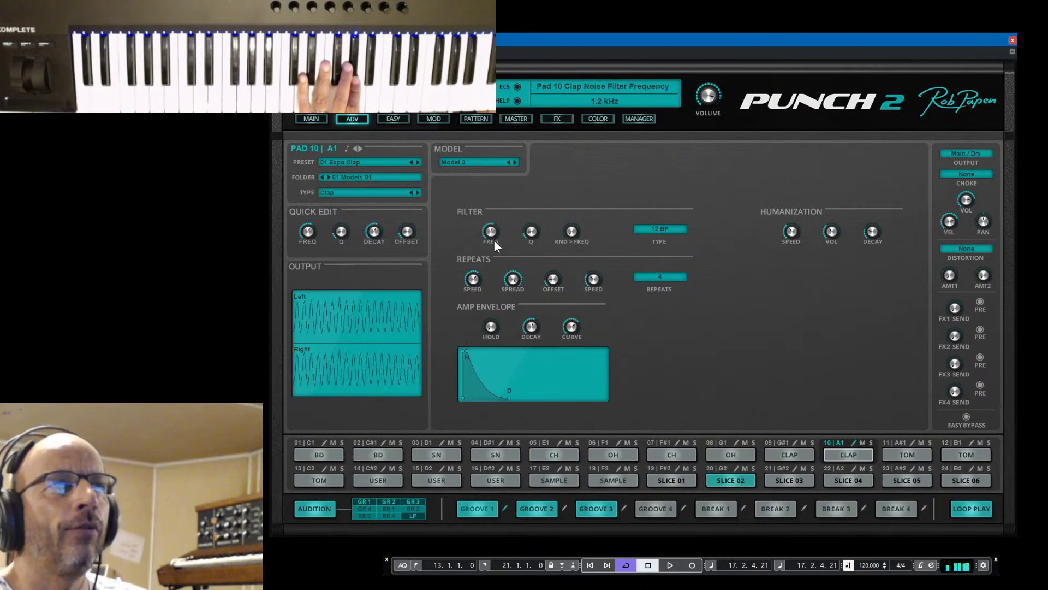
{"action": "mouse_move", "coordinate": [494, 241]}
{"action": "left_mouse_down"}
{"action": "mouse_move", "coordinate": [496, 225]}
{"action": "mouse_move", "coordinate": [502, 248]}
{"action": "left_mouse_up"}
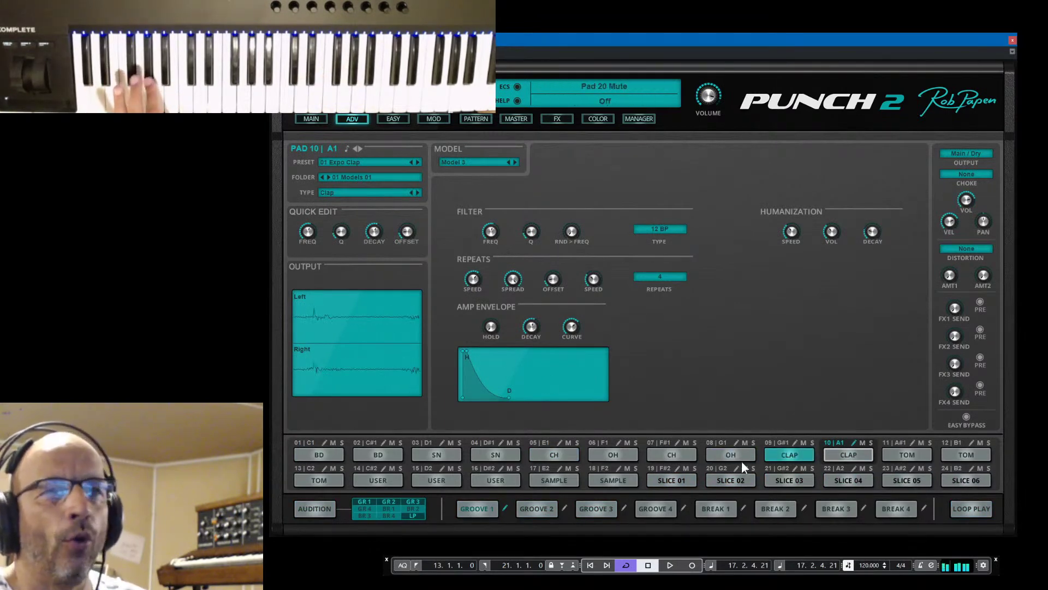
Switch pad 09 to the Punch 08 clap with a ~9.6% start offset, -15 semitone tuning and random grains
{"action": "left_click", "coordinate": [793, 453]}
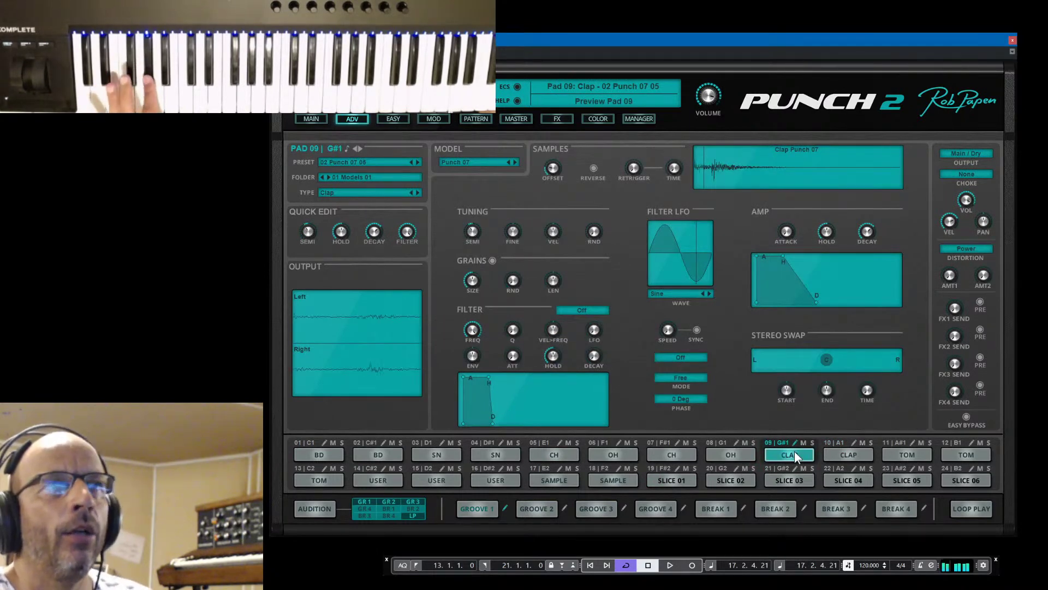
{"action": "left_click", "coordinate": [514, 161]}
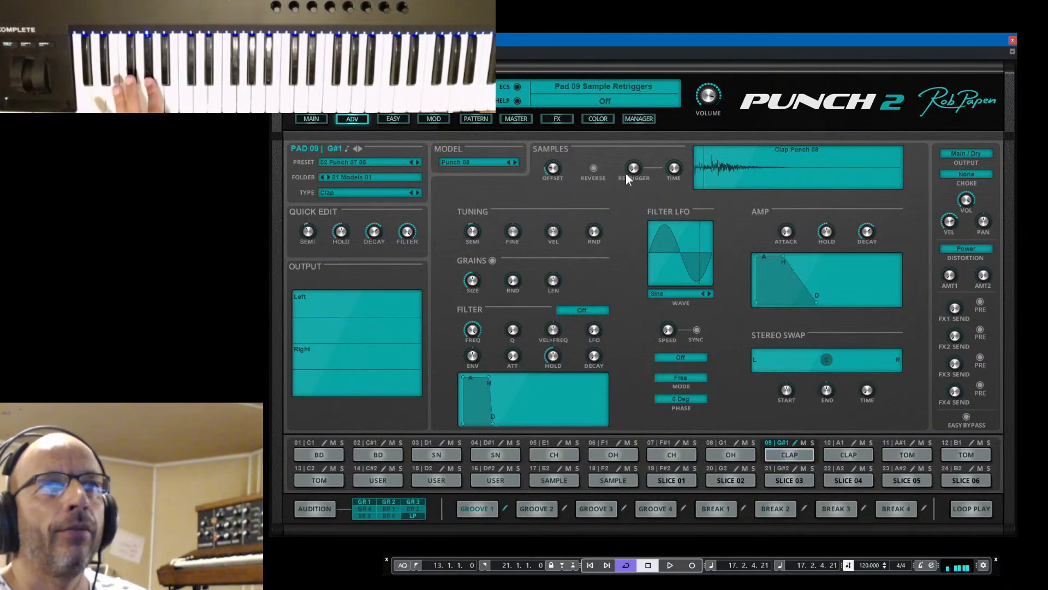
{"action": "mouse_move", "coordinate": [555, 166]}
{"action": "left_mouse_down"}
{"action": "mouse_move", "coordinate": [558, 146]}
{"action": "mouse_move", "coordinate": [566, 191]}
{"action": "mouse_move", "coordinate": [590, 226]}
{"action": "left_mouse_up"}
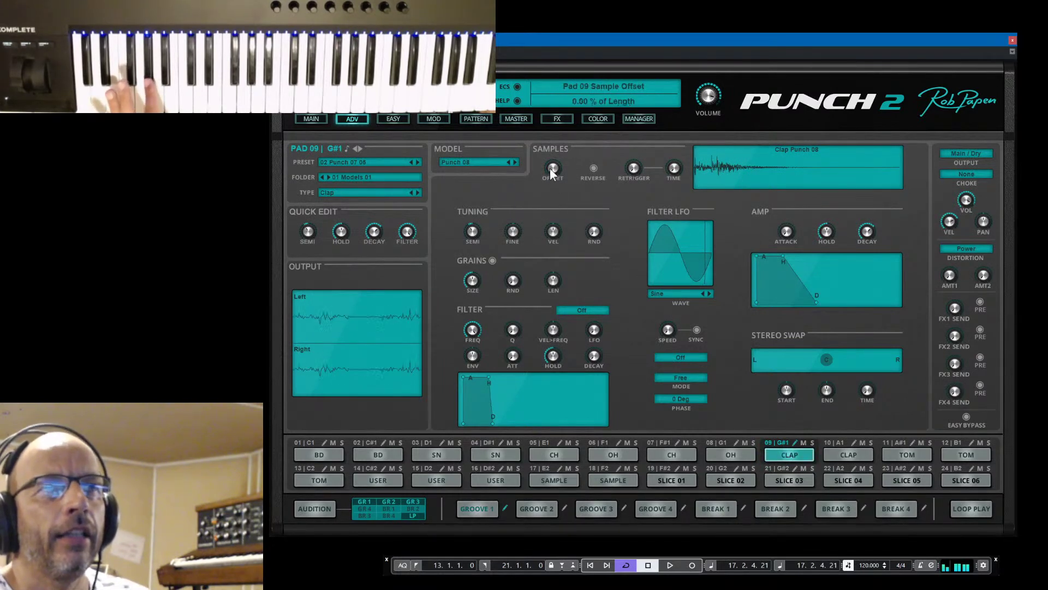
{"action": "mouse_move", "coordinate": [551, 165]}
{"action": "left_mouse_down"}
{"action": "mouse_move", "coordinate": [554, 144]}
{"action": "mouse_move", "coordinate": [588, 248]}
{"action": "left_mouse_up"}
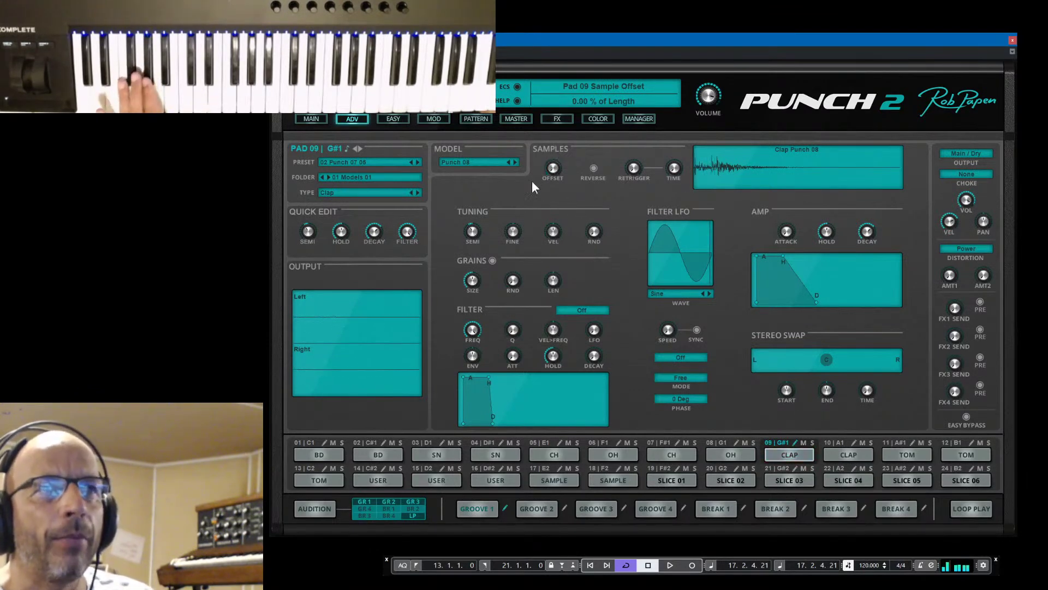
{"action": "left_click_drag", "start_coordinate": [553, 173], "coordinate": [553, 147]}
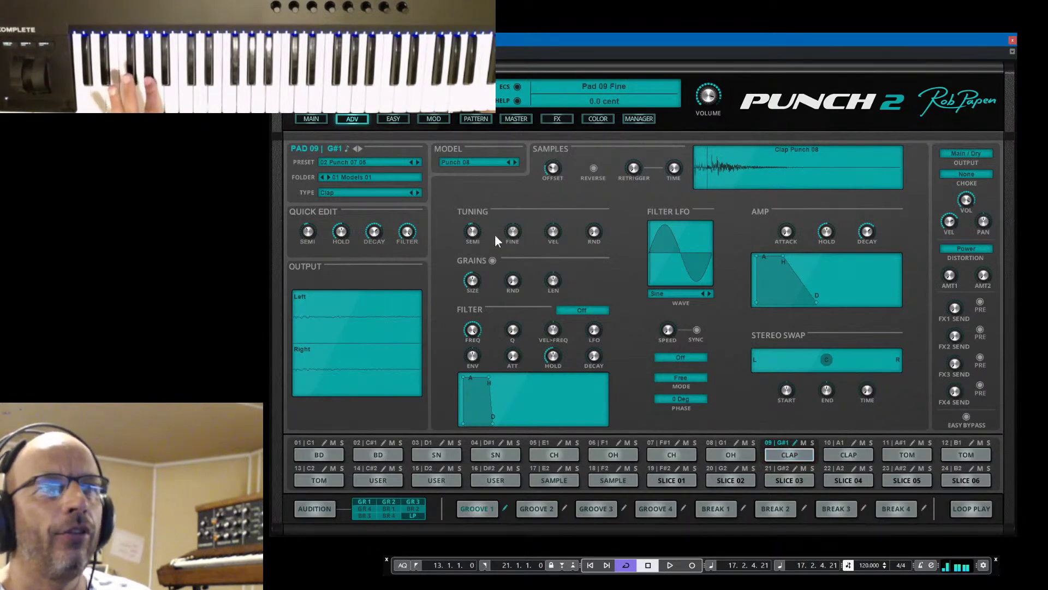
{"action": "left_click_drag", "start_coordinate": [474, 229], "coordinate": [476, 241]}
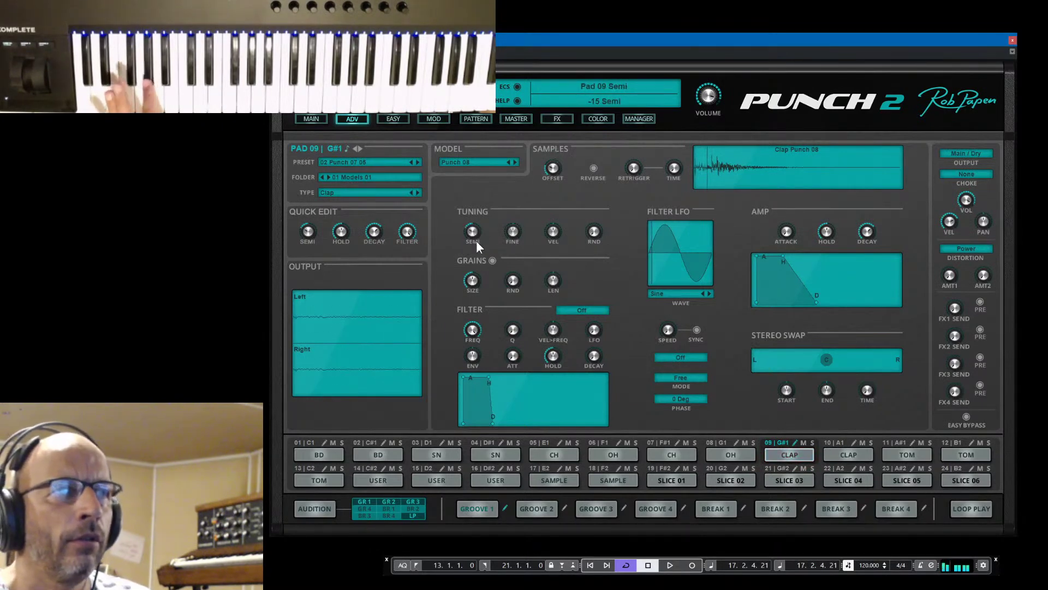
{"action": "left_click_drag", "start_coordinate": [505, 280], "coordinate": [480, 294]}
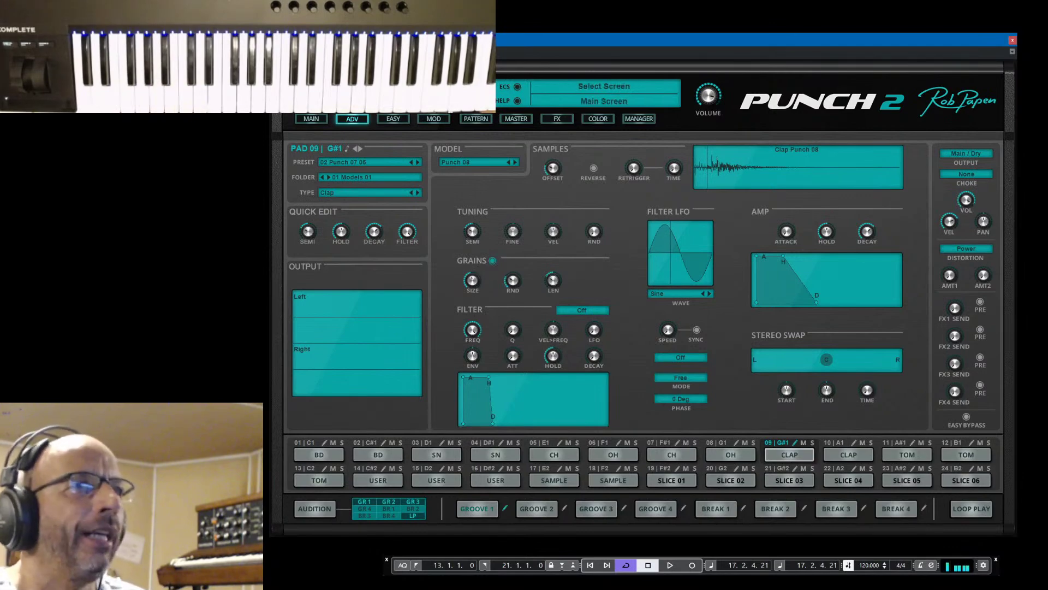
Return to the main pad grid and load kit preset 003
{"action": "left_click", "coordinate": [312, 119]}
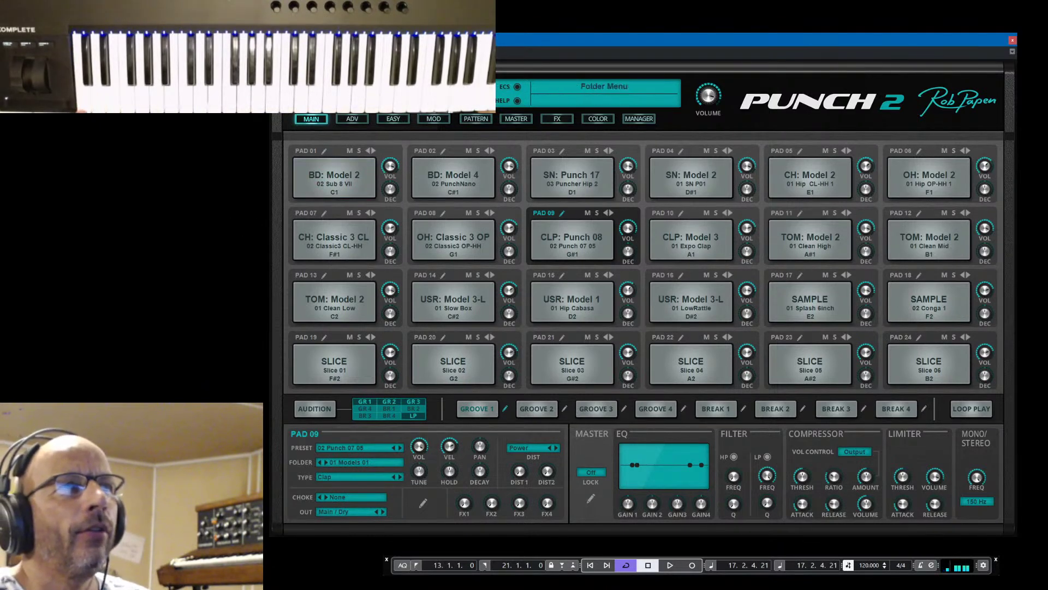
{"action": "left_click", "coordinate": [437, 86]}
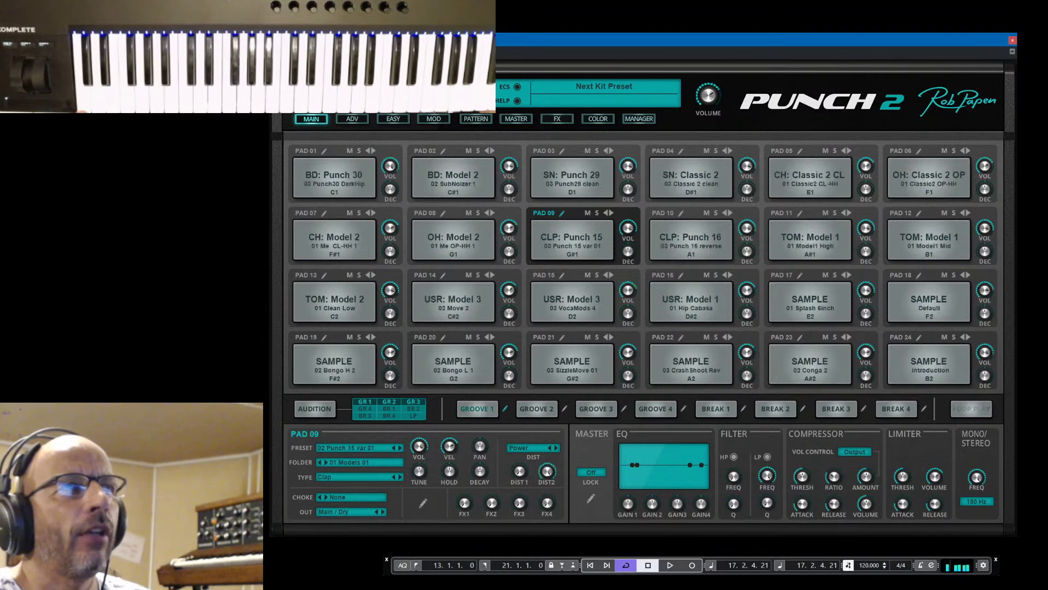
{"action": "left_click", "coordinate": [437, 86]}
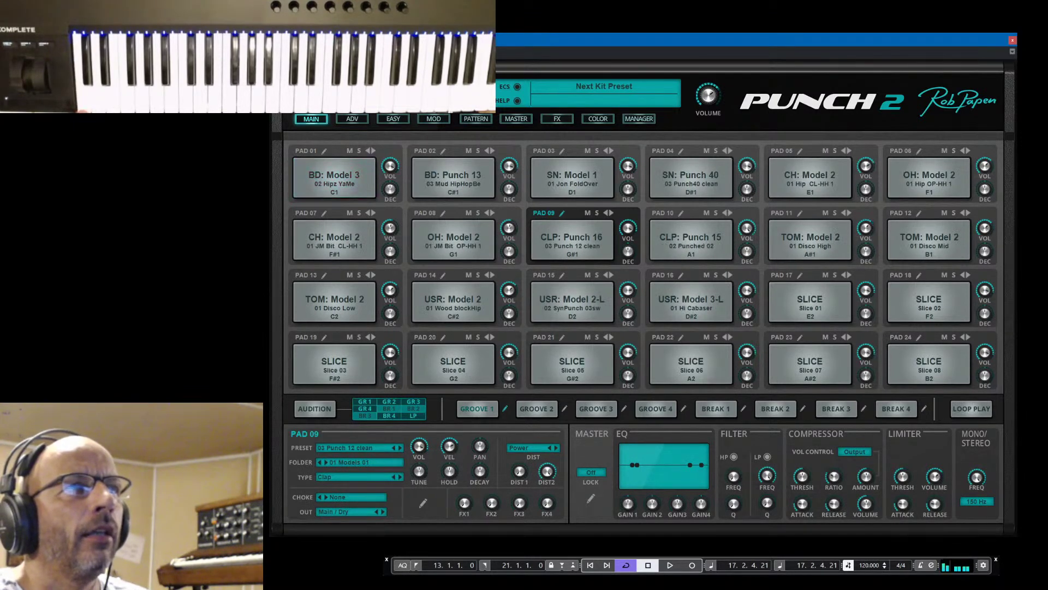
{"action": "left_click", "coordinate": [437, 87]}
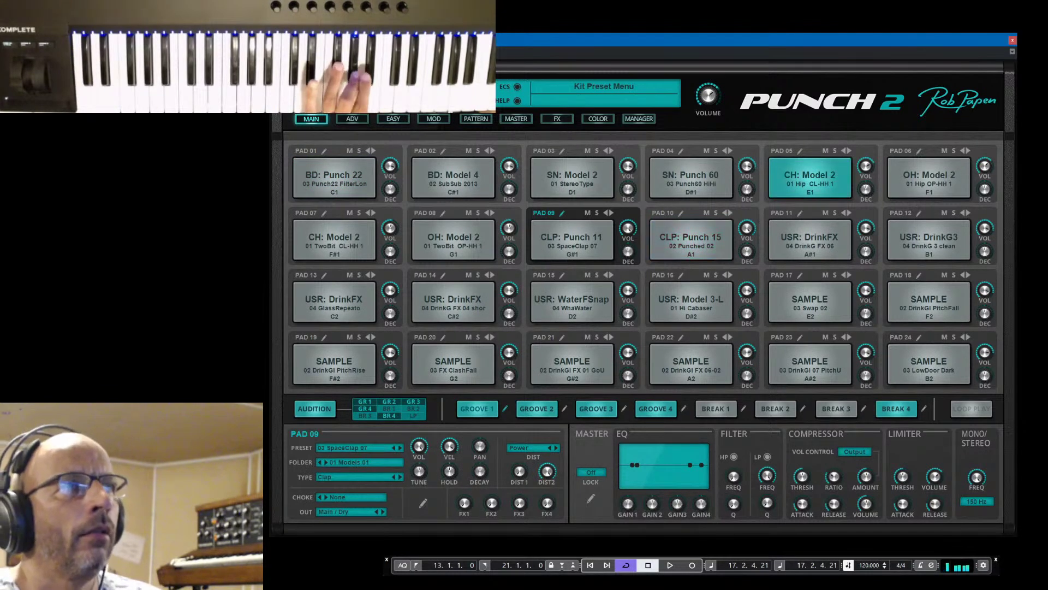
{"action": "left_click", "coordinate": [342, 60]}
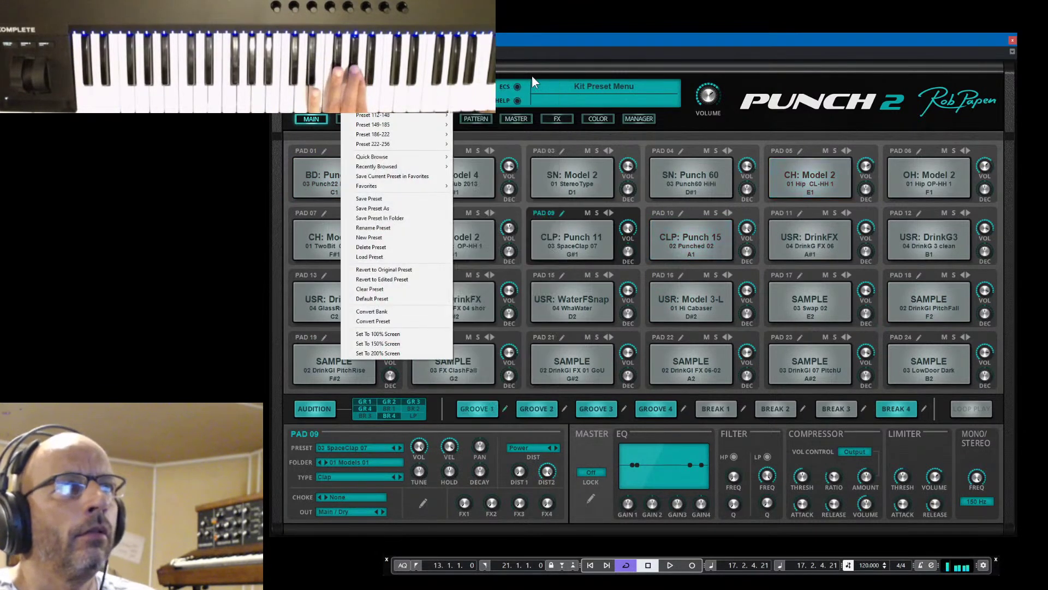
{"action": "mouse_move", "coordinate": [393, 86]}
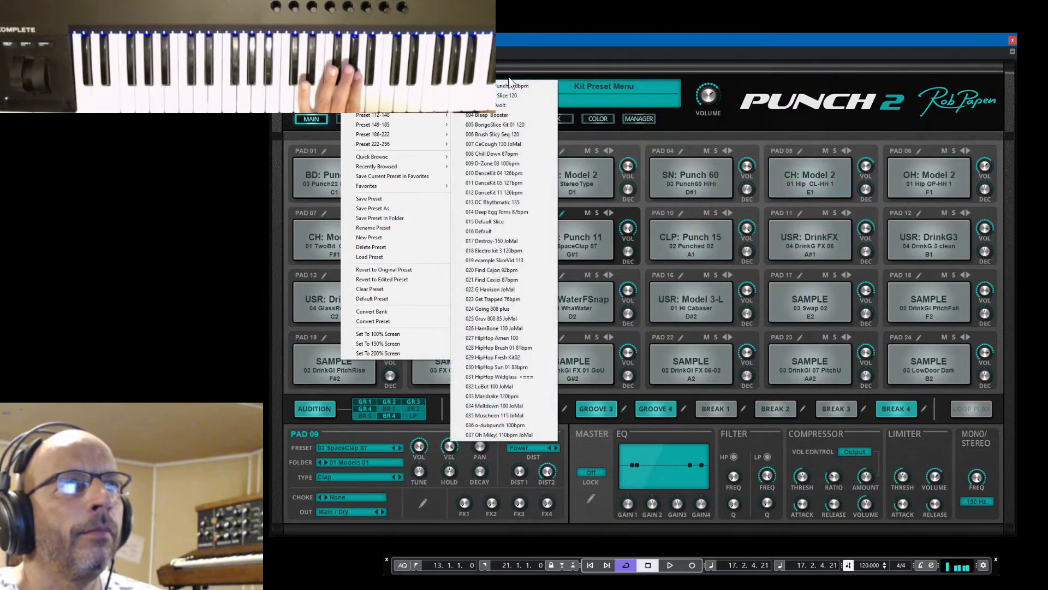
{"action": "left_click", "coordinate": [503, 105]}
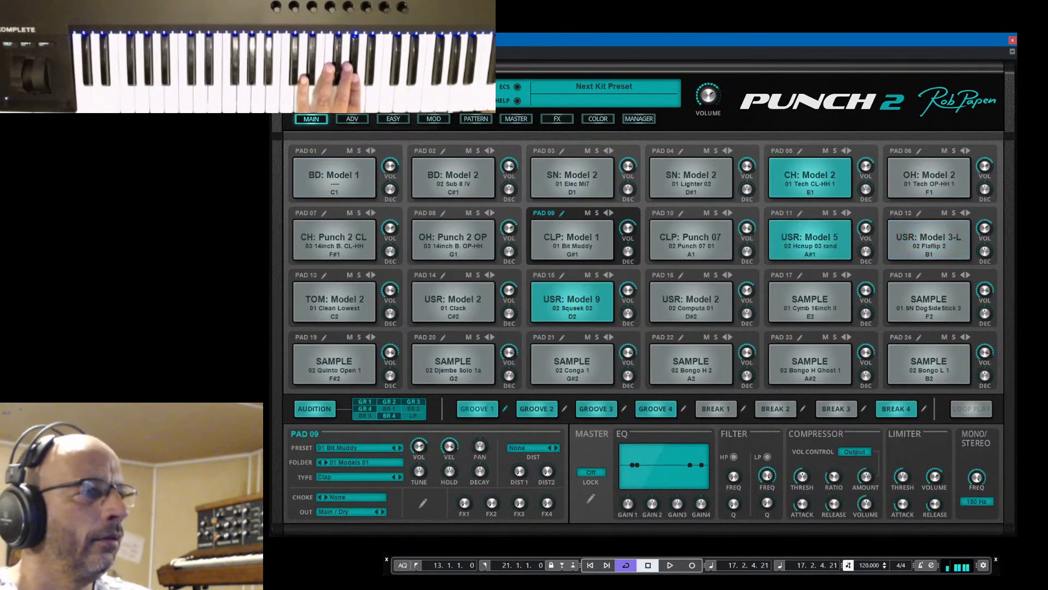
Raise the pad 01 bass drum's volume to -2.4 dB
{"action": "left_click", "coordinate": [325, 149]}
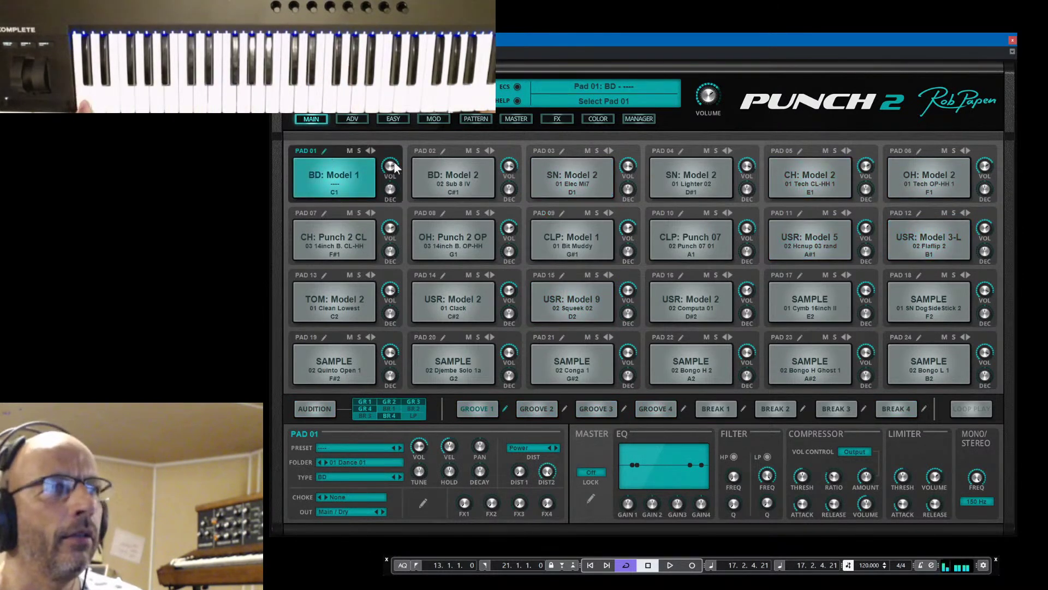
{"action": "mouse_move", "coordinate": [393, 167]}
{"action": "left_click_drag", "start_coordinate": [393, 168], "coordinate": [401, 162]}
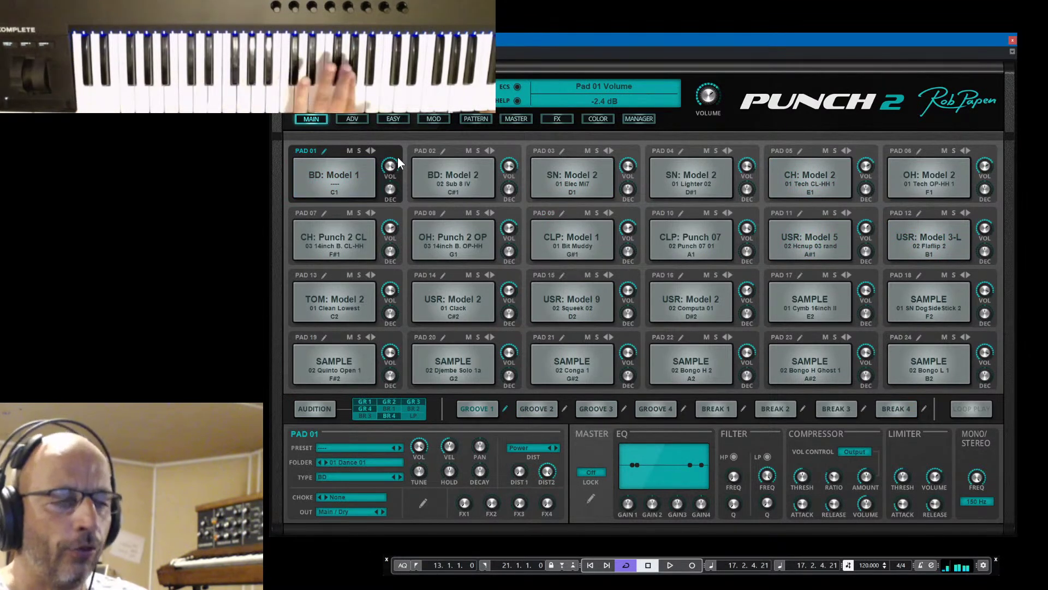
{"action": "mouse_move", "coordinate": [708, 96]}
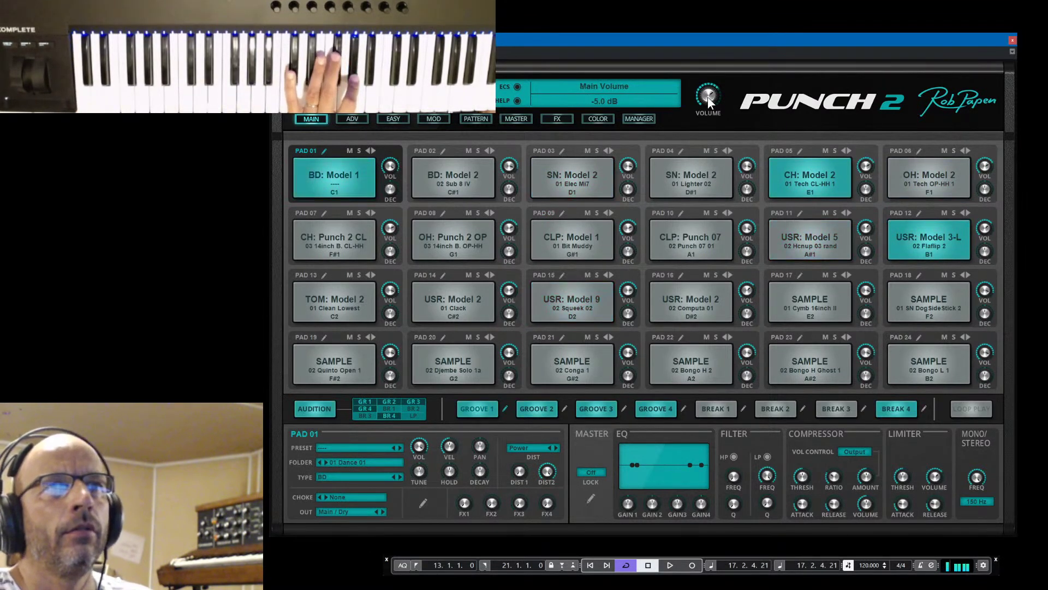
In pad 01's advanced settings, give the bass drum a short amp attack and lower its pitch-sweep start frequency
{"action": "left_click", "coordinate": [324, 152]}
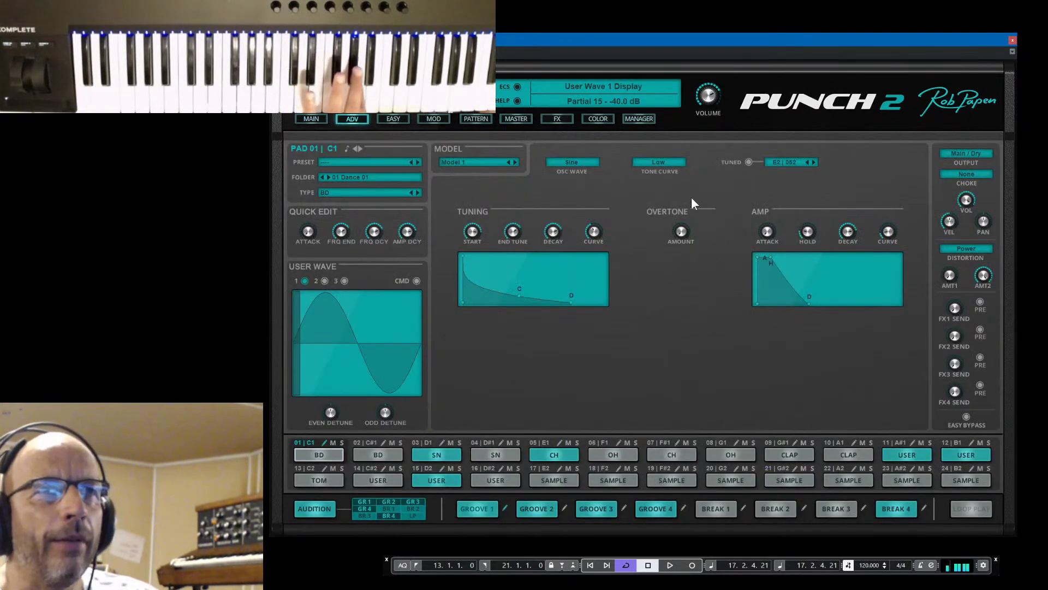
{"action": "left_click_drag", "start_coordinate": [769, 227], "coordinate": [804, 169]}
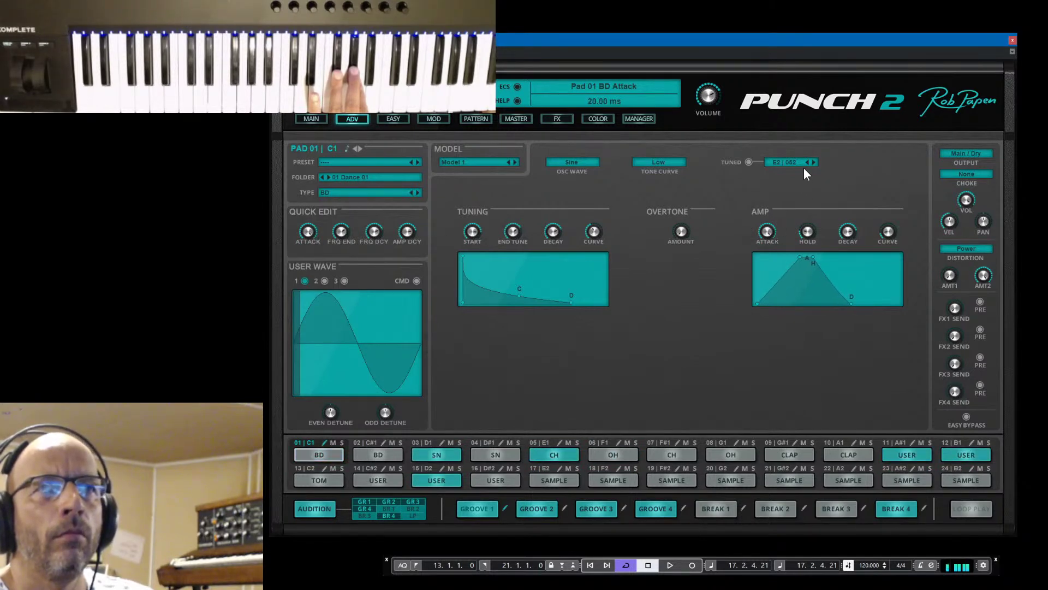
{"action": "left_click_drag", "start_coordinate": [811, 279], "coordinate": [812, 279]}
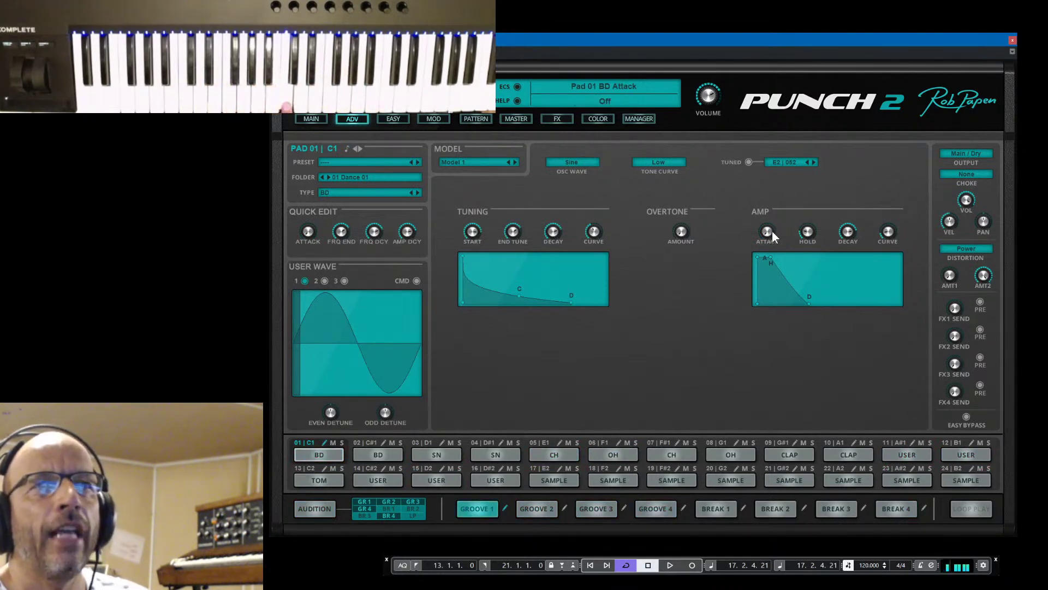
{"action": "left_click_drag", "start_coordinate": [771, 230], "coordinate": [795, 285]}
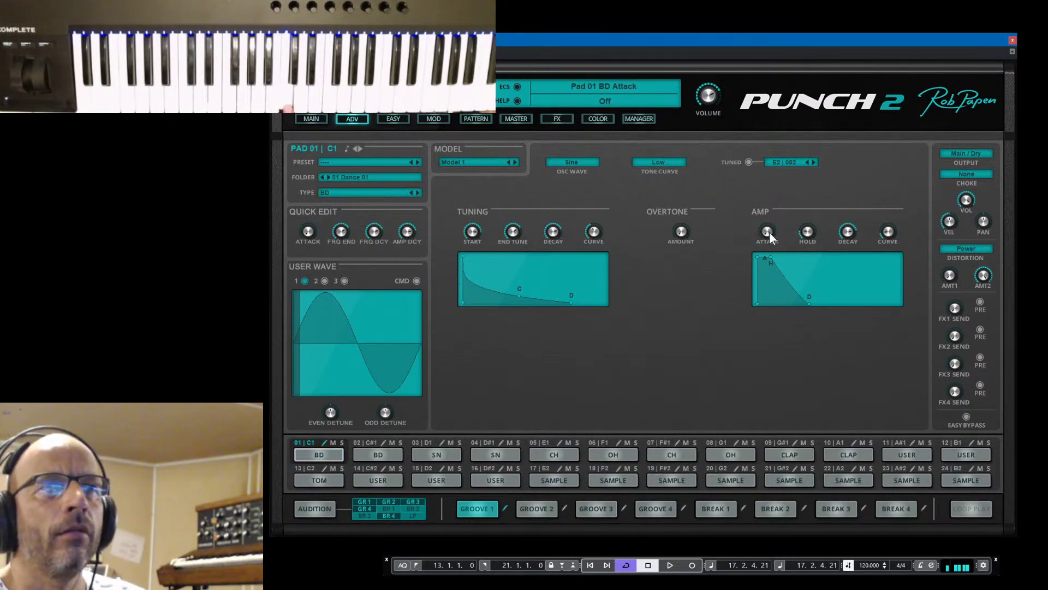
{"action": "left_click_drag", "start_coordinate": [769, 231], "coordinate": [780, 267]}
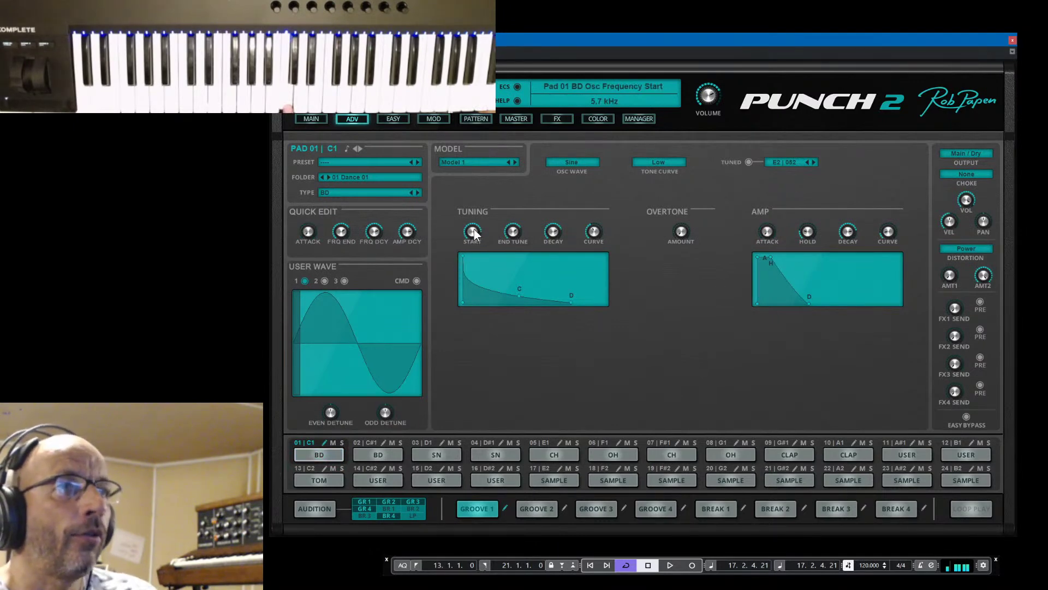
{"action": "left_click_drag", "start_coordinate": [474, 230], "coordinate": [493, 259]}
{"action": "left_click_drag", "start_coordinate": [500, 297], "coordinate": [540, 299]}
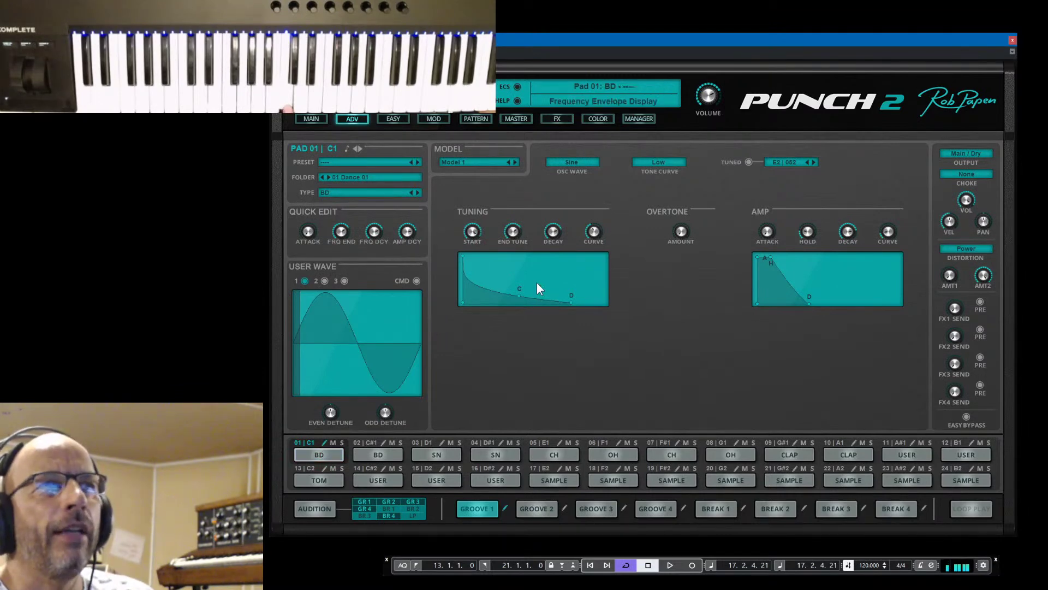
Tune the pad 01 bass drum down to G#1 and return its amp attack to the minimum
{"action": "left_click", "coordinate": [806, 162]}
{"action": "left_click", "coordinate": [806, 161]}
{"action": "left_click", "coordinate": [805, 162]}
{"action": "left_click", "coordinate": [806, 162]}
{"action": "left_click", "coordinate": [806, 162]}
{"action": "left_click", "coordinate": [806, 162]}
{"action": "left_click", "coordinate": [806, 161]}
{"action": "left_click", "coordinate": [806, 162]}
{"action": "left_click", "coordinate": [805, 162]}
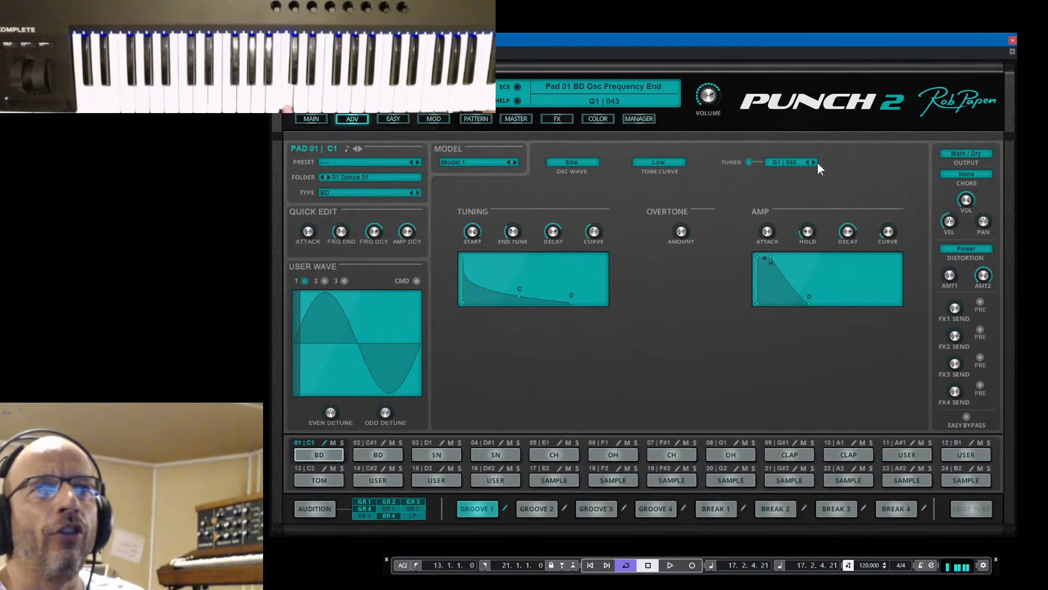
{"action": "left_click", "coordinate": [813, 161]}
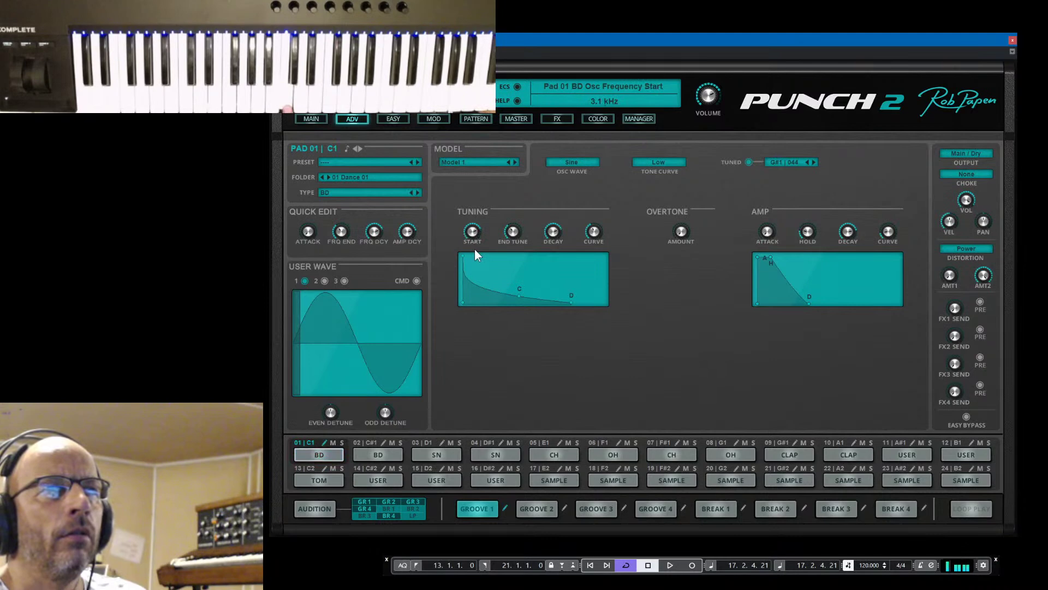
{"action": "left_click_drag", "start_coordinate": [764, 228], "coordinate": [770, 332]}
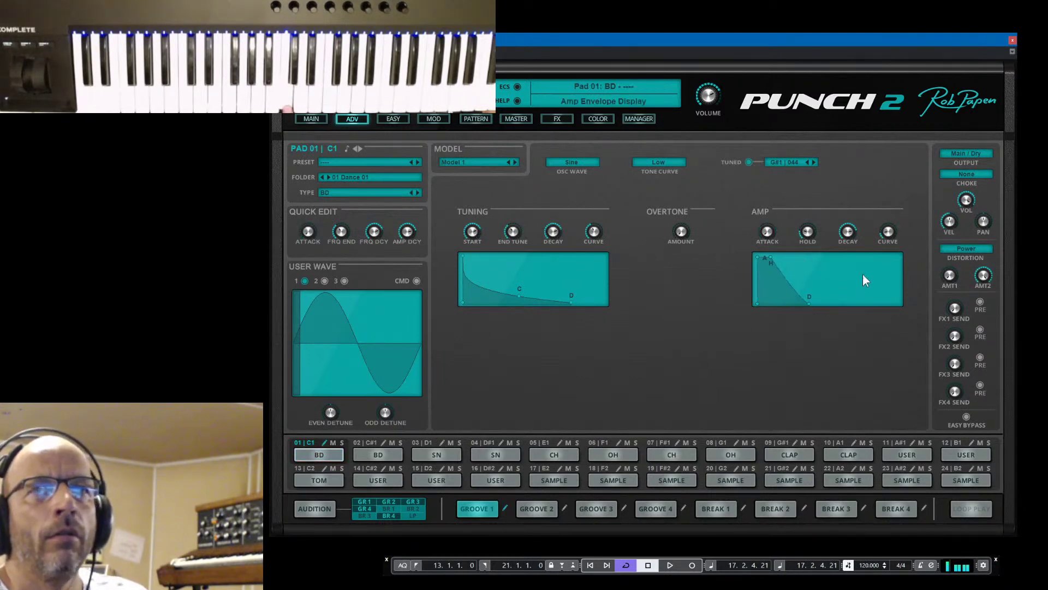
{"action": "left_click_drag", "start_coordinate": [948, 274], "coordinate": [962, 241]}
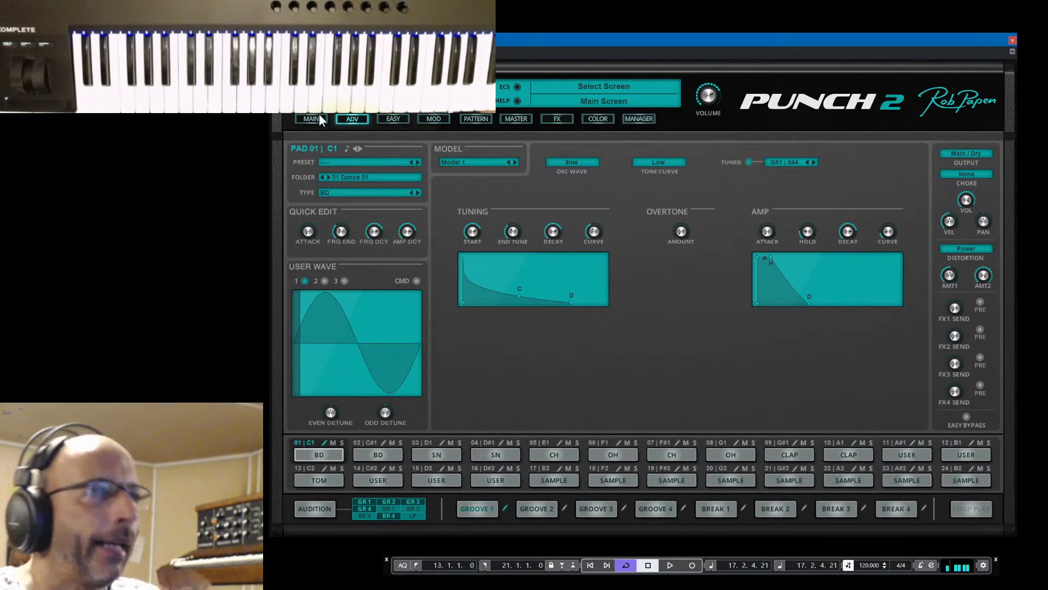
Make pad 01 a Sample-type pad, tune it down in semitones, and return to the pad grid
{"action": "left_click", "coordinate": [350, 193]}
{"action": "left_click", "coordinate": [347, 262]}
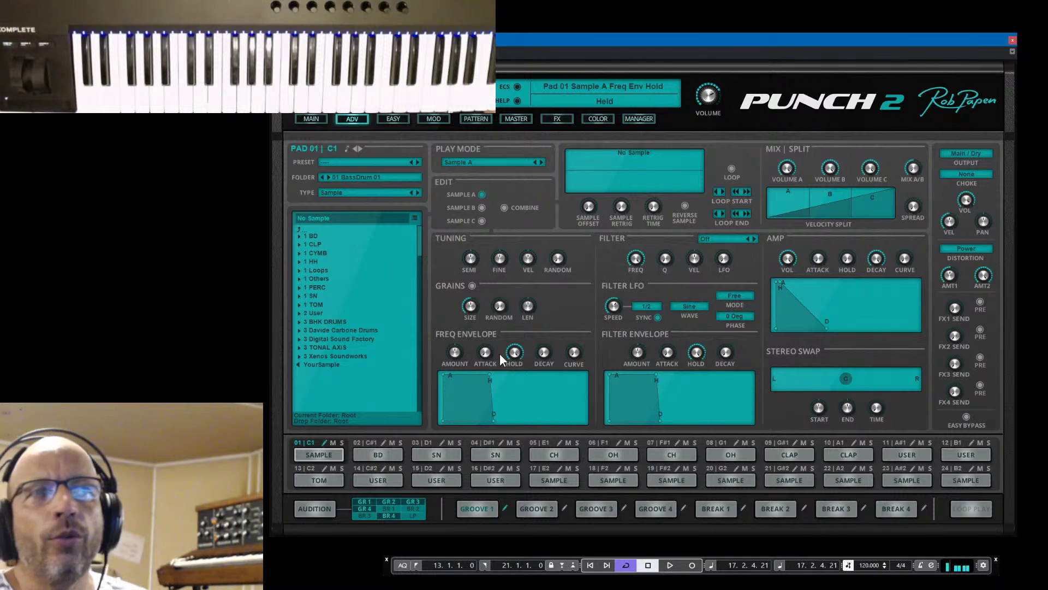
{"action": "mouse_move", "coordinate": [472, 250]}
{"action": "left_mouse_down"}
{"action": "mouse_move", "coordinate": [470, 267]}
{"action": "mouse_move", "coordinate": [474, 256]}
{"action": "left_mouse_up"}
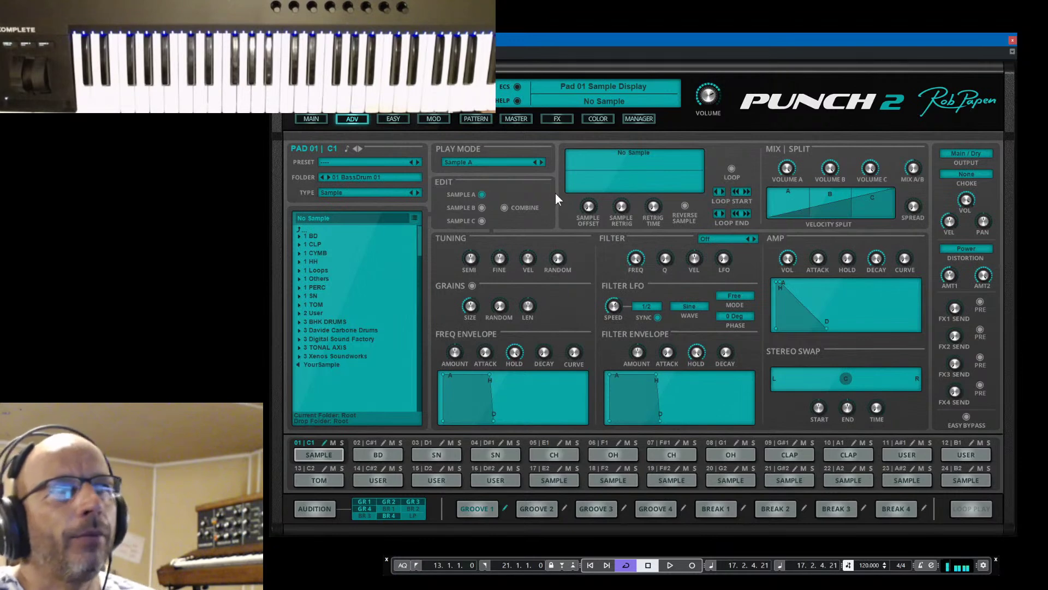
{"action": "left_click", "coordinate": [312, 119]}
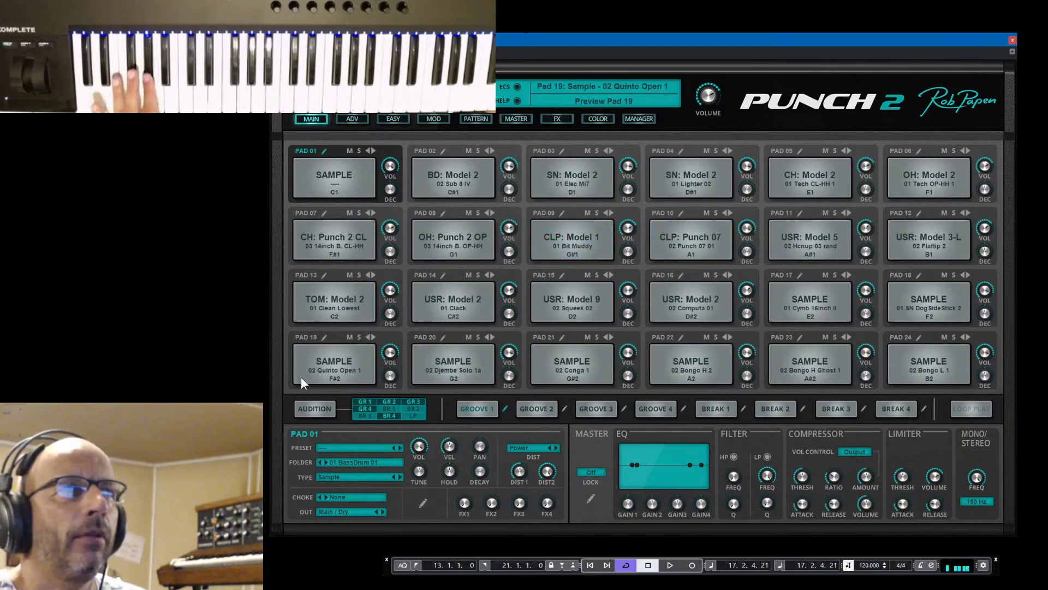
Raise pad 09 clap's amp envelope decay from 158 ms to 724 ms
{"action": "left_click", "coordinate": [562, 213]}
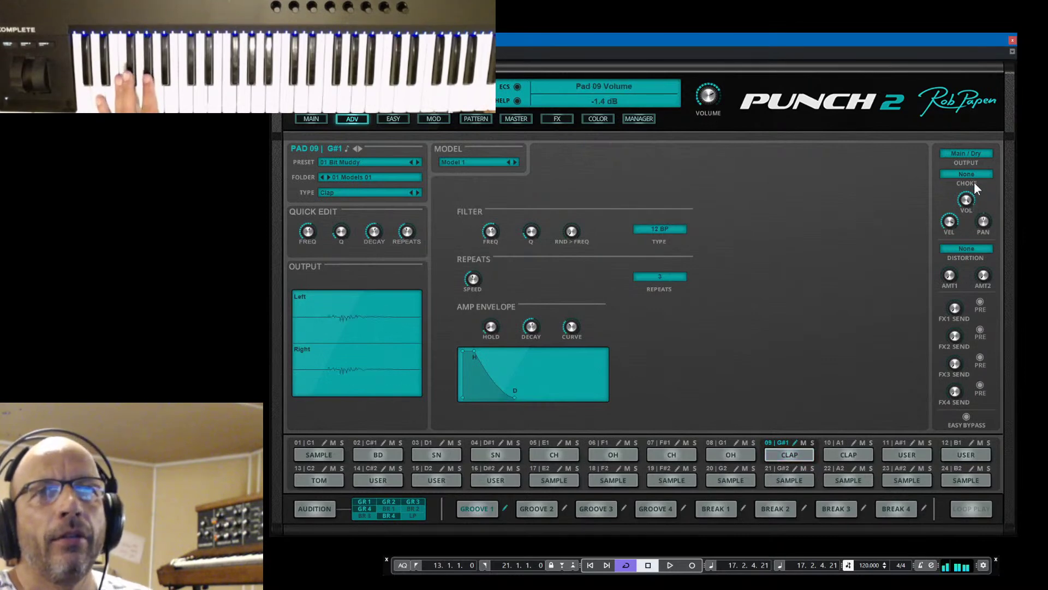
{"action": "mouse_move", "coordinate": [530, 328]}
{"action": "left_mouse_down"}
{"action": "mouse_move", "coordinate": [535, 313]}
{"action": "mouse_move", "coordinate": [532, 323]}
{"action": "left_mouse_up"}
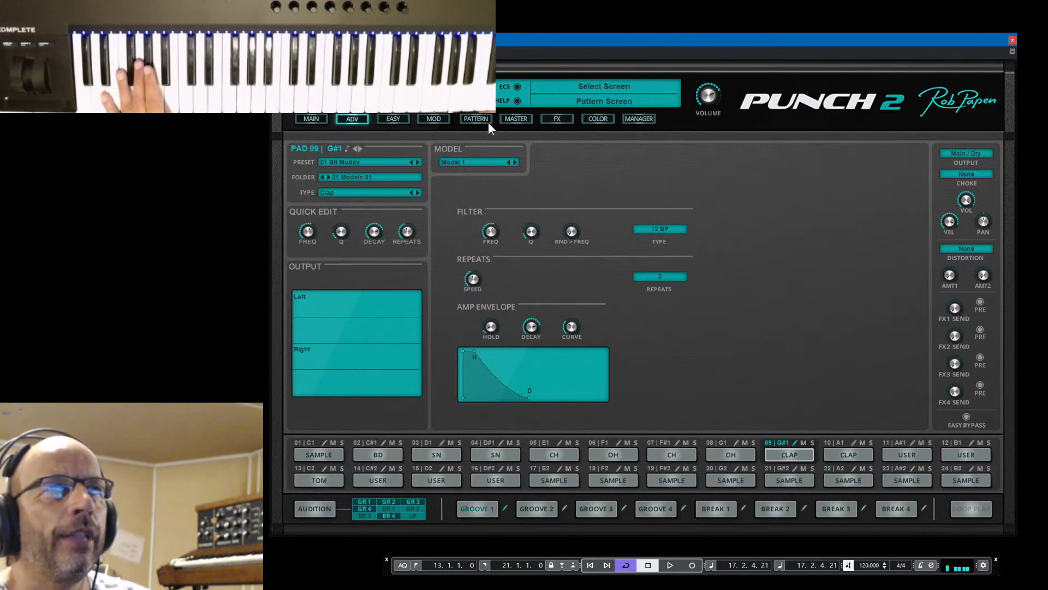
Route Velocity to Pad 09 Envelope Speed in modulation slot 1 at a 1.20x amount
{"action": "left_click", "coordinate": [436, 120]}
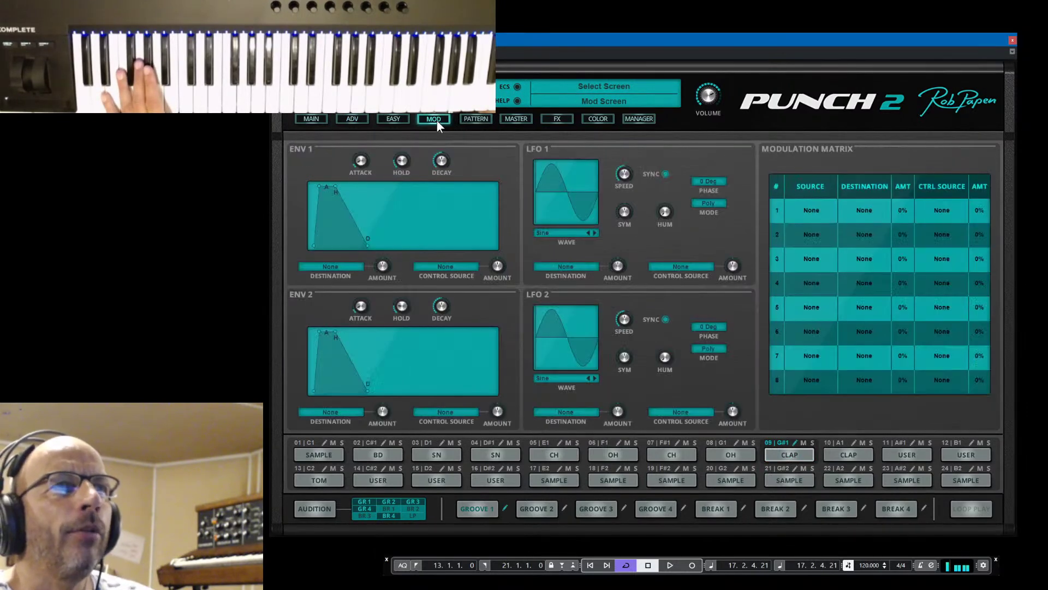
{"action": "left_click", "coordinate": [810, 210]}
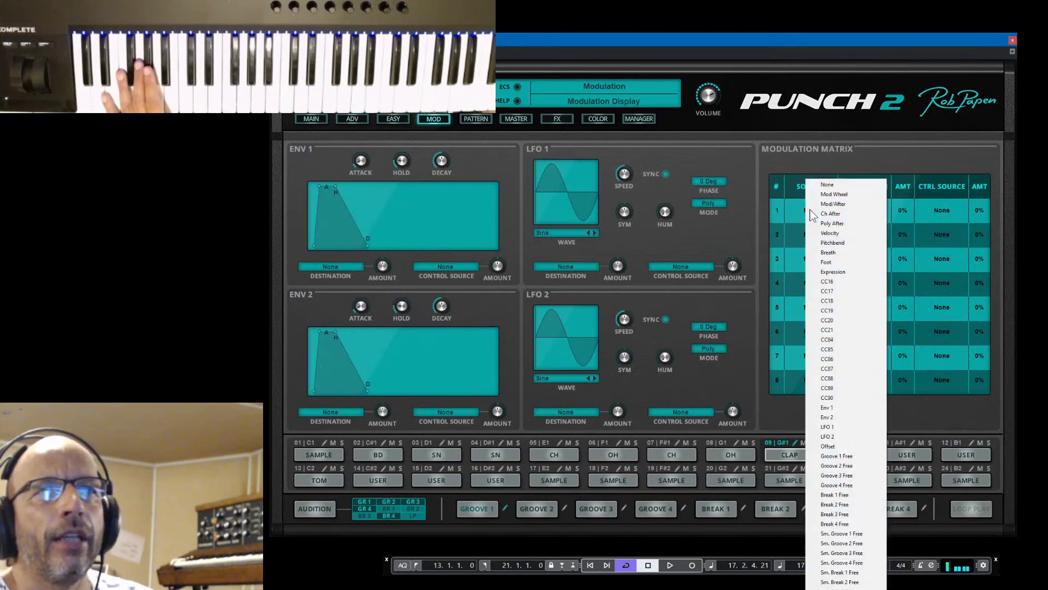
{"action": "left_click", "coordinate": [841, 233]}
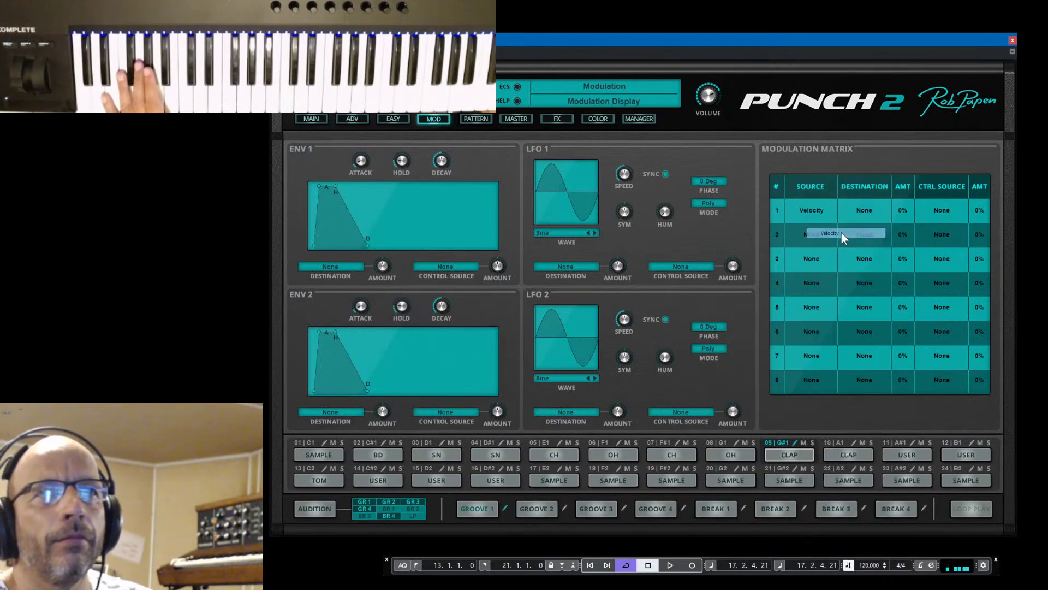
{"action": "left_click", "coordinate": [868, 210]}
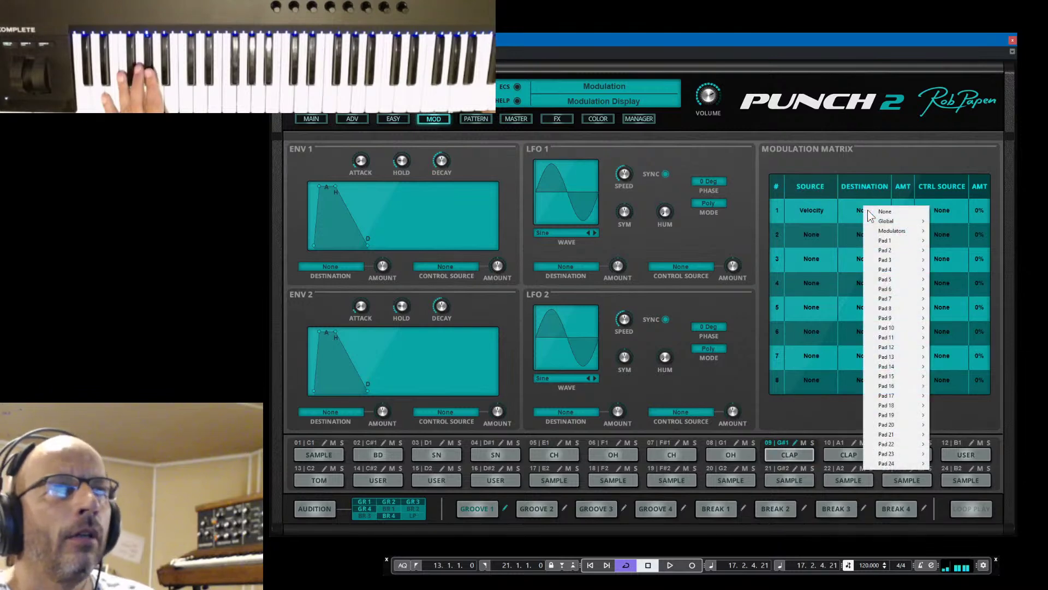
{"action": "left_click", "coordinate": [869, 211]}
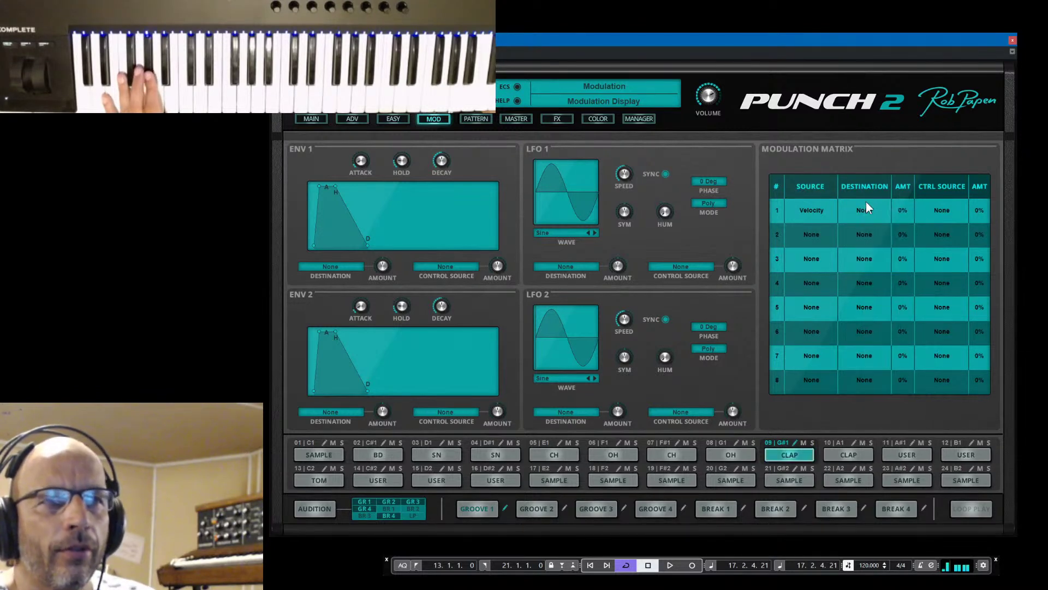
{"action": "left_click", "coordinate": [868, 204]}
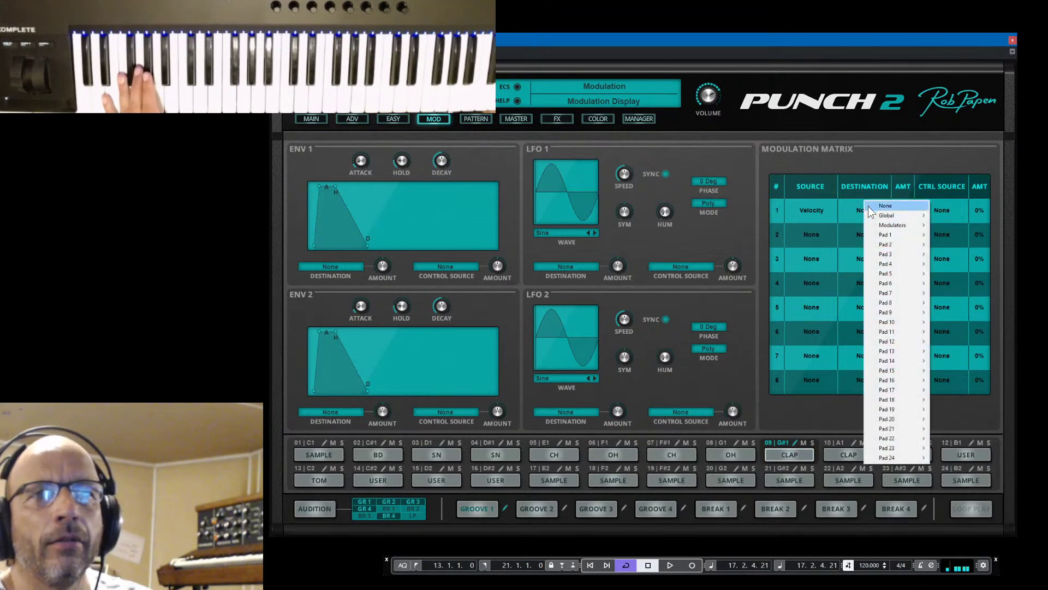
{"action": "mouse_move", "coordinate": [899, 315]}
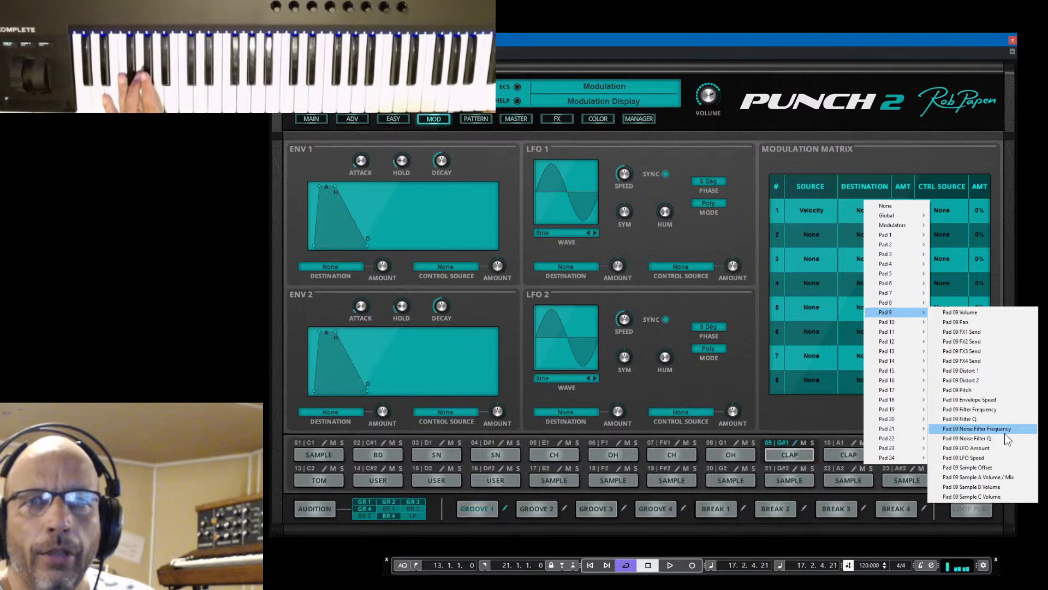
{"action": "left_click", "coordinate": [997, 401]}
{"action": "left_click_drag", "start_coordinate": [903, 211], "coordinate": [906, 191]}
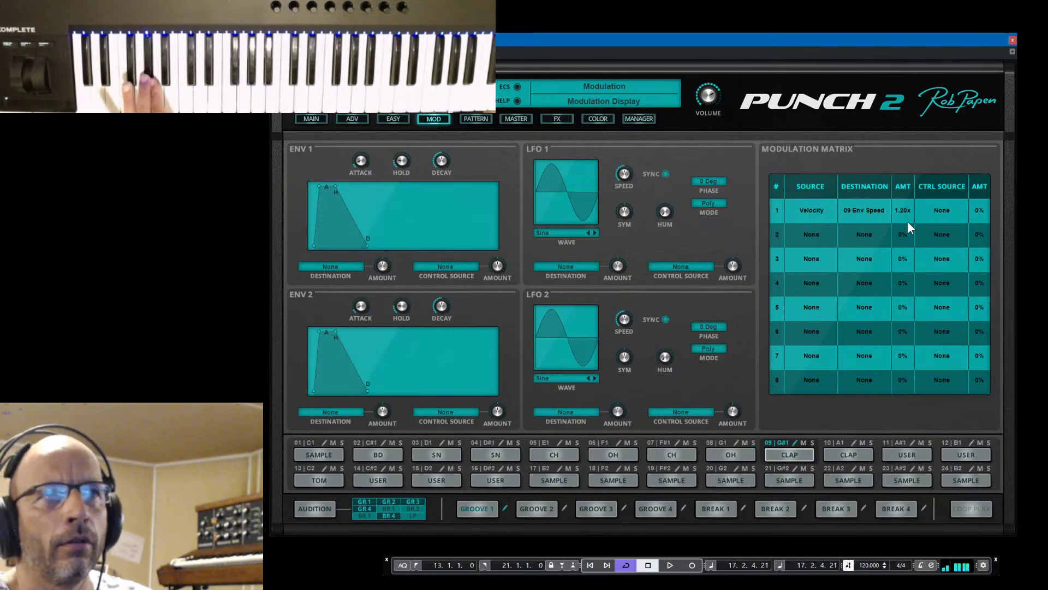
Turn pad 09 clap's VEL knob to zero, auditioning the clap before and after
{"action": "left_click", "coordinate": [787, 454]}
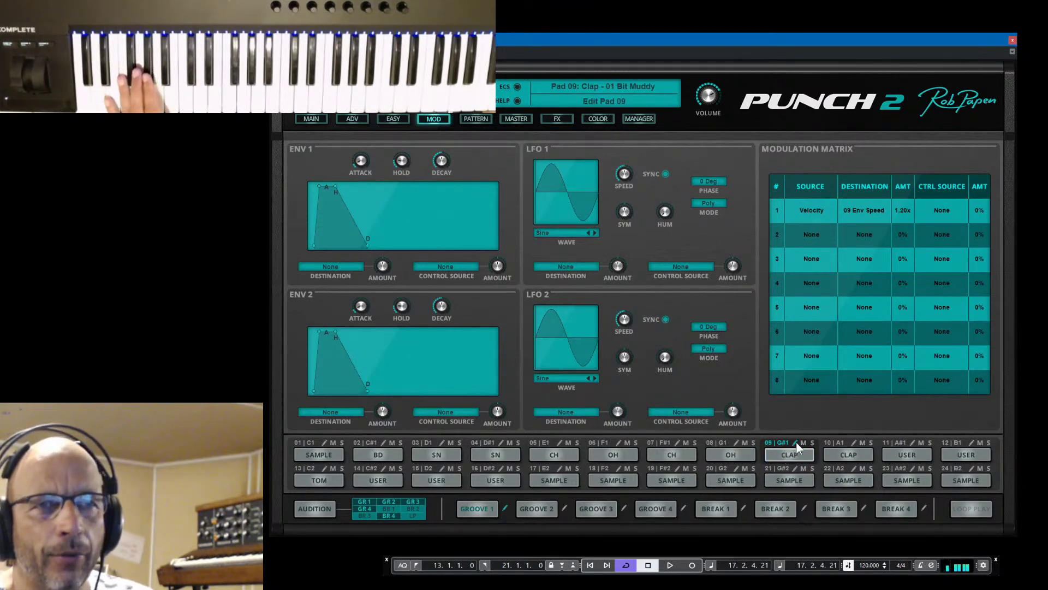
{"action": "left_click", "coordinate": [796, 444]}
{"action": "left_click_drag", "start_coordinate": [950, 221], "coordinate": [950, 262]}
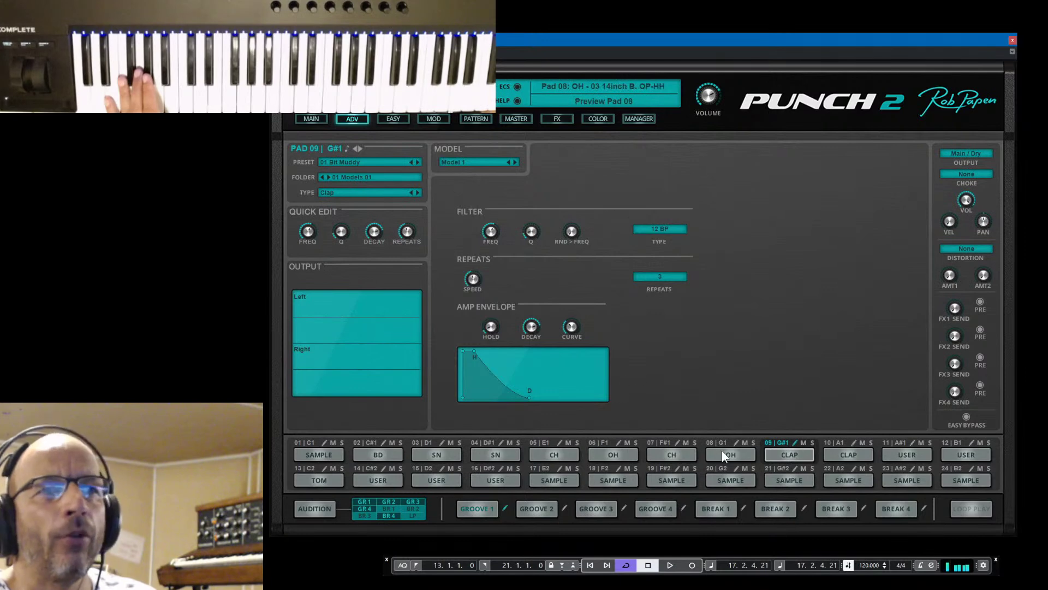
{"action": "left_click", "coordinate": [786, 452]}
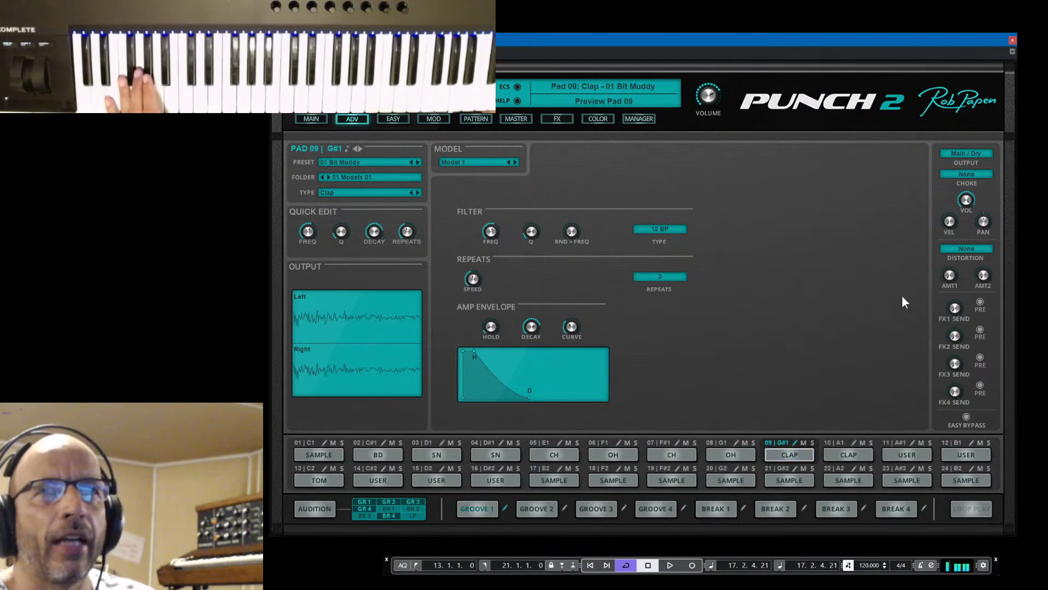
{"action": "left_click", "coordinate": [432, 117]}
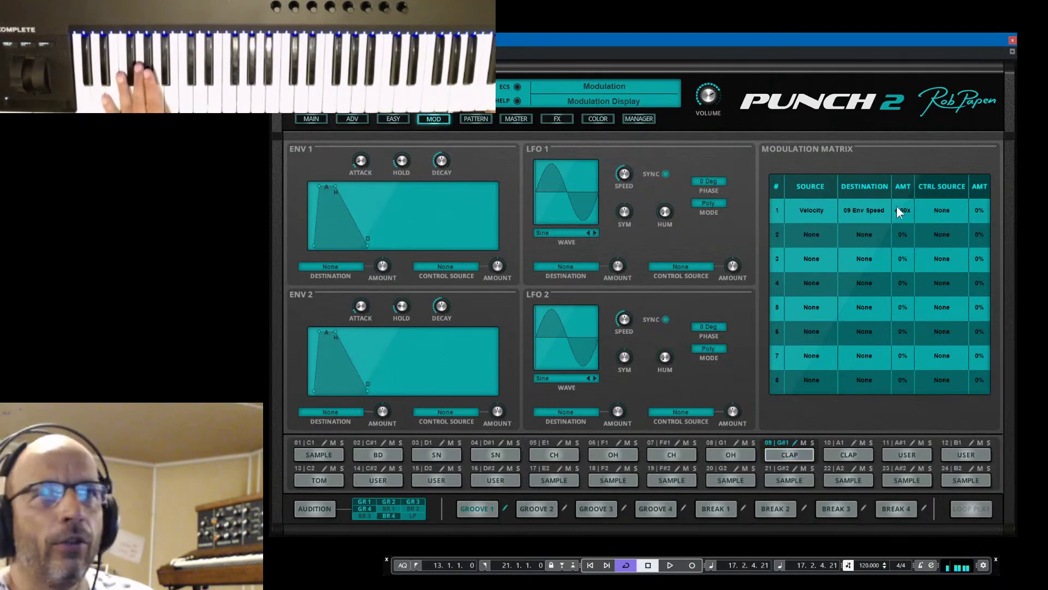
Reset slot 1's amount to 1.00x and set its source and destination to None
{"action": "left_click_drag", "start_coordinate": [909, 245], "coordinate": [922, 326]}
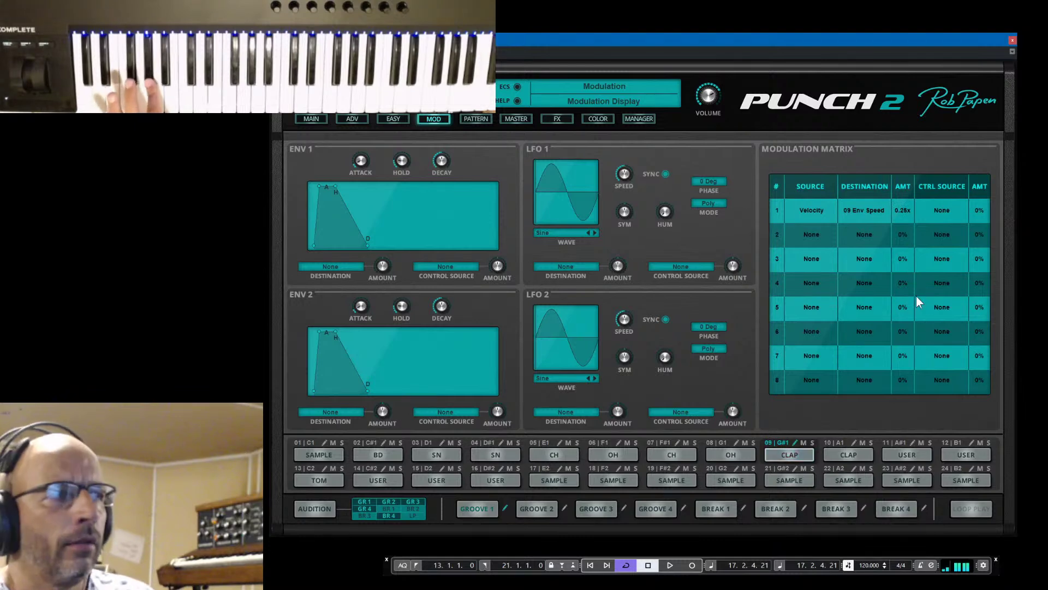
{"action": "double_click", "coordinate": [902, 214]}
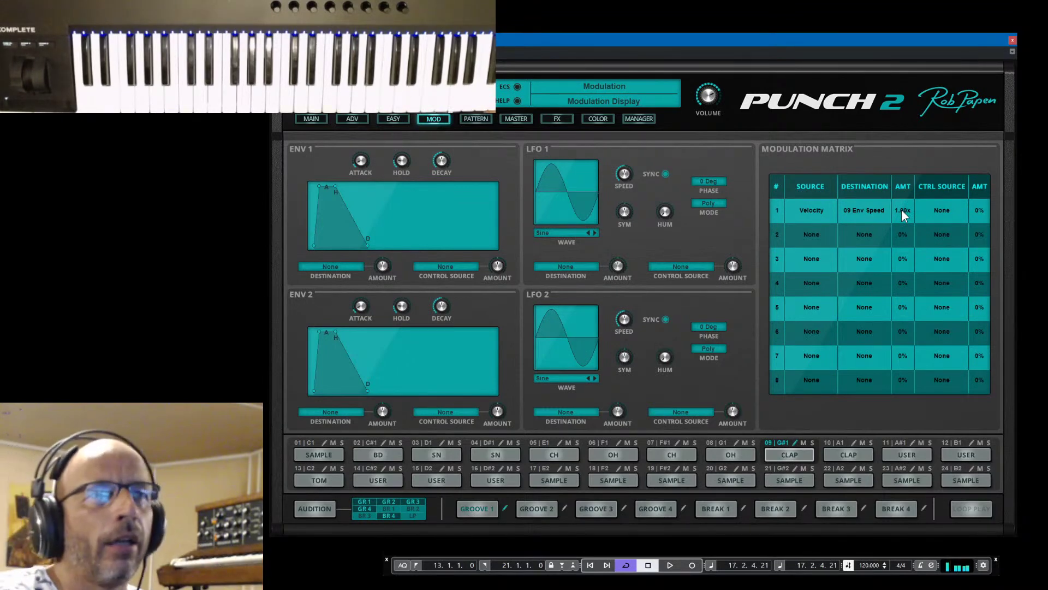
{"action": "left_click", "coordinate": [807, 210]}
{"action": "left_click", "coordinate": [837, 185]}
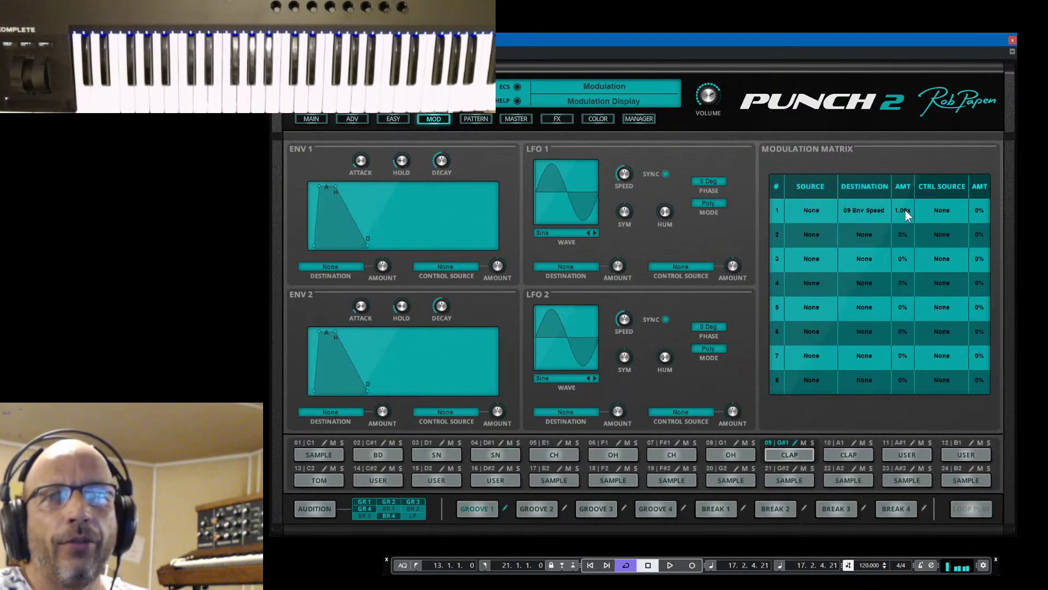
{"action": "left_click", "coordinate": [860, 209]}
{"action": "left_click", "coordinate": [873, 212]}
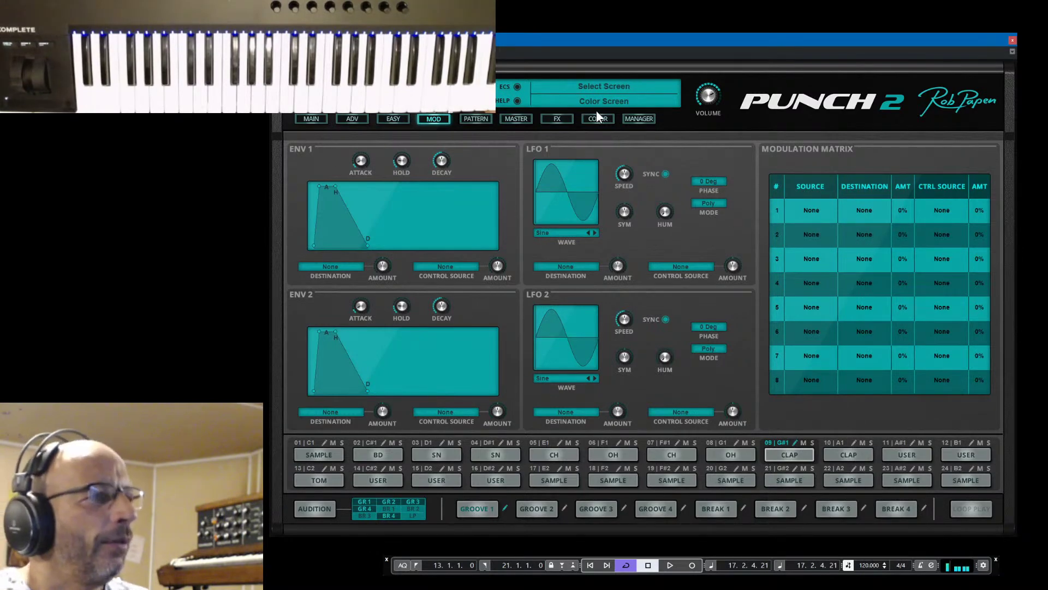
Revert the kit to its original preset and bring up the Master mixer page
{"action": "left_click", "coordinate": [316, 117]}
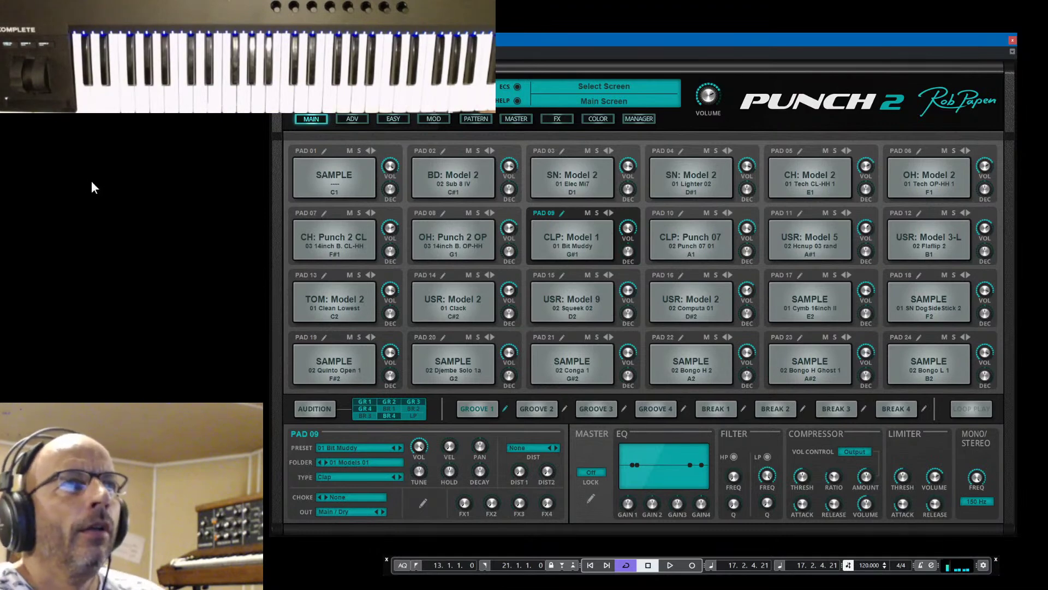
{"action": "left_click", "coordinate": [352, 118]}
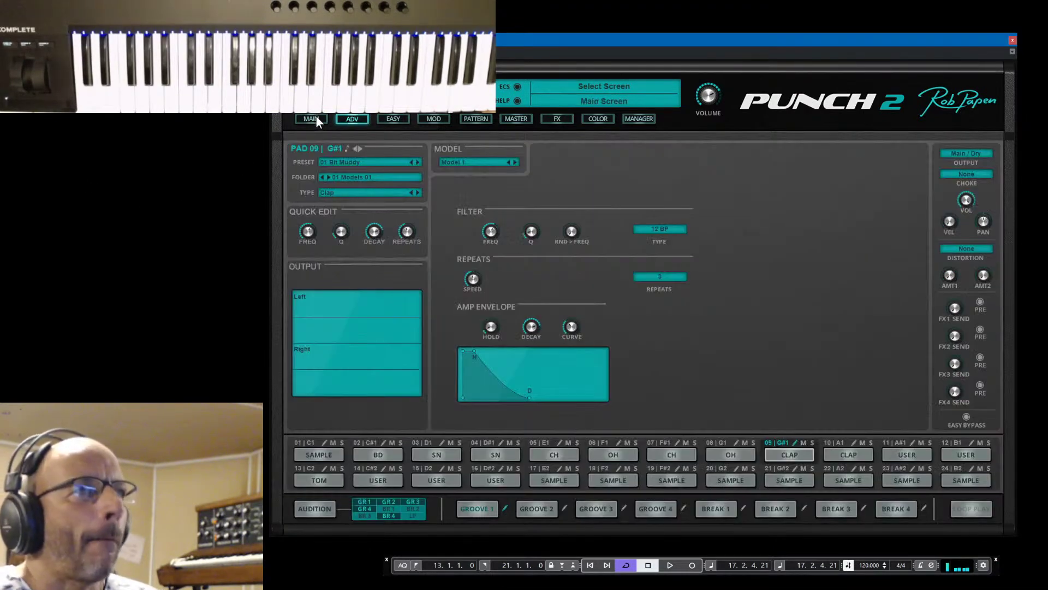
{"action": "left_click", "coordinate": [316, 119]}
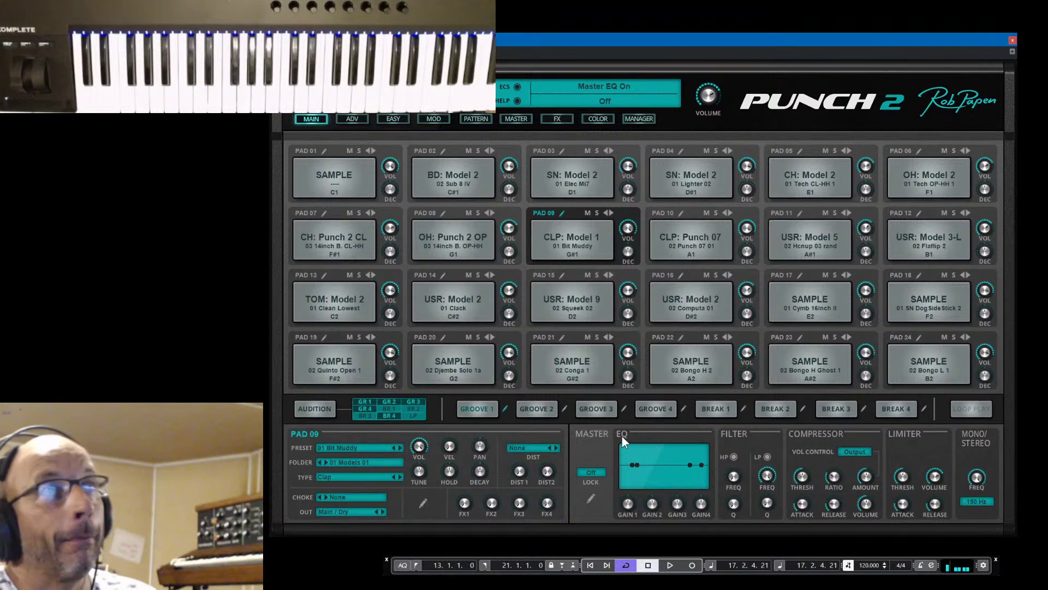
{"action": "left_click", "coordinate": [474, 87]}
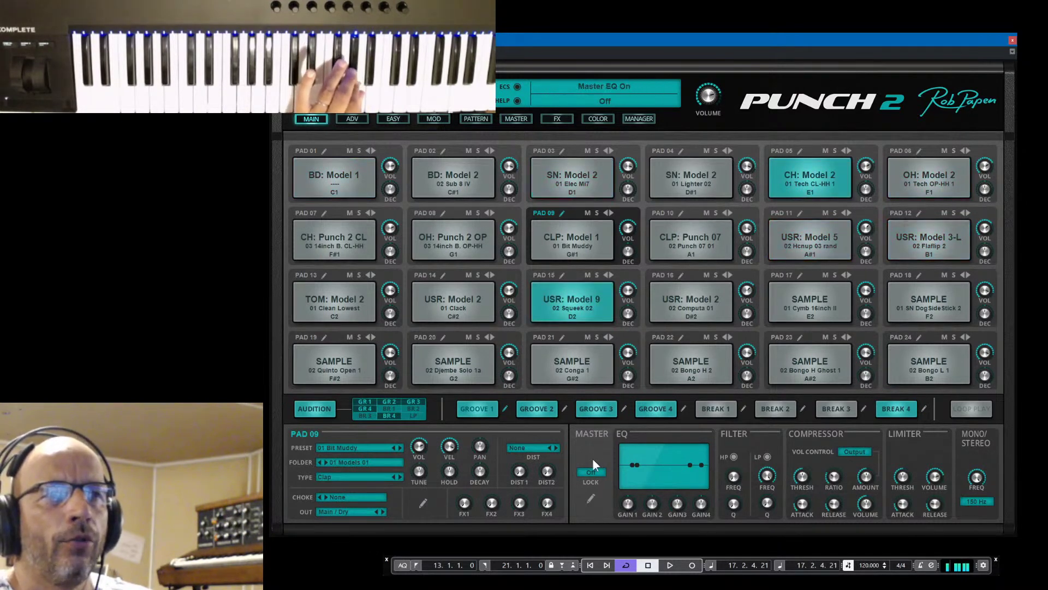
{"action": "left_click", "coordinate": [590, 498]}
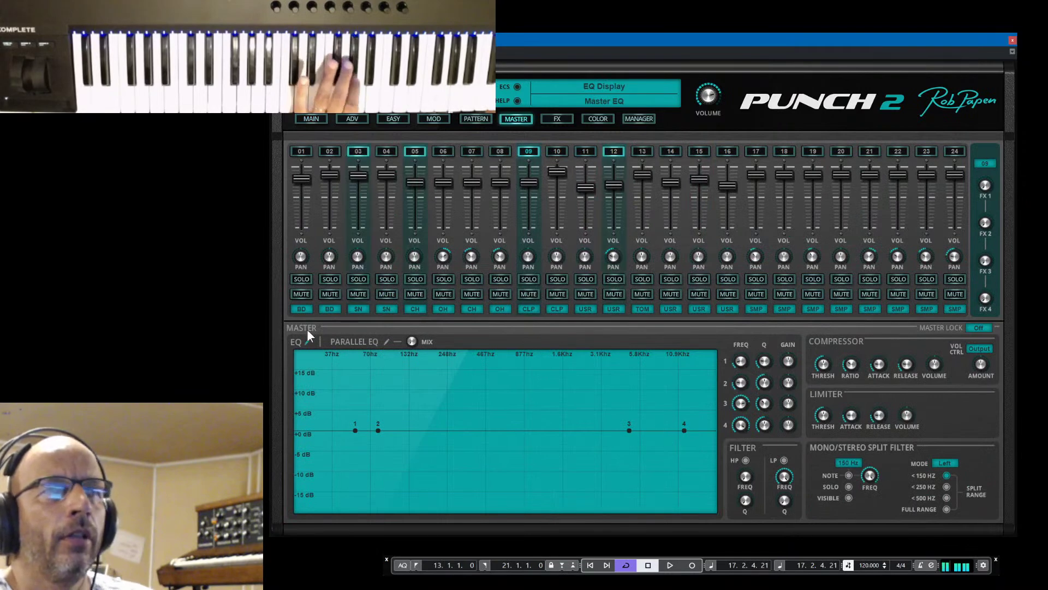
Enable master EQ: band 1 cut at 34 Hz with 12.5% bandwidth, band 2 raised about +1.5 dB
{"action": "left_click", "coordinate": [295, 341]}
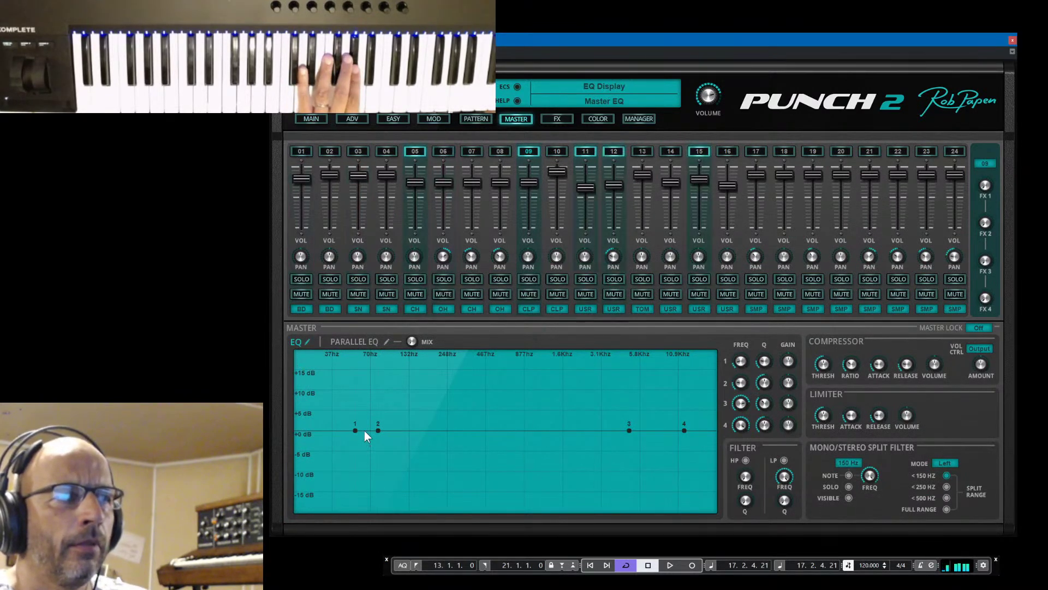
{"action": "left_click_drag", "start_coordinate": [354, 431], "coordinate": [373, 460]}
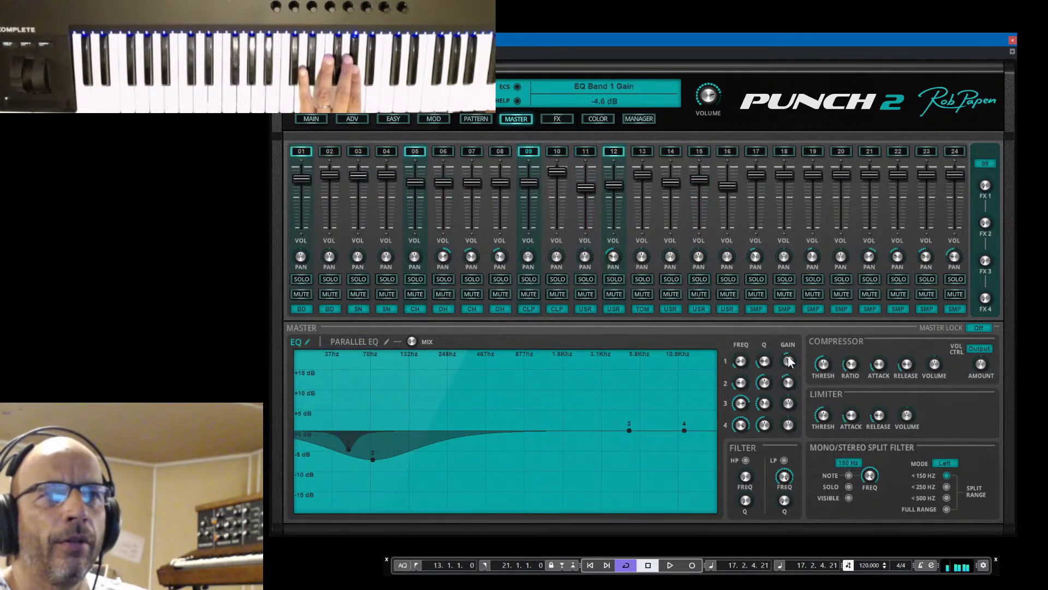
{"action": "left_click_drag", "start_coordinate": [768, 353], "coordinate": [762, 402]}
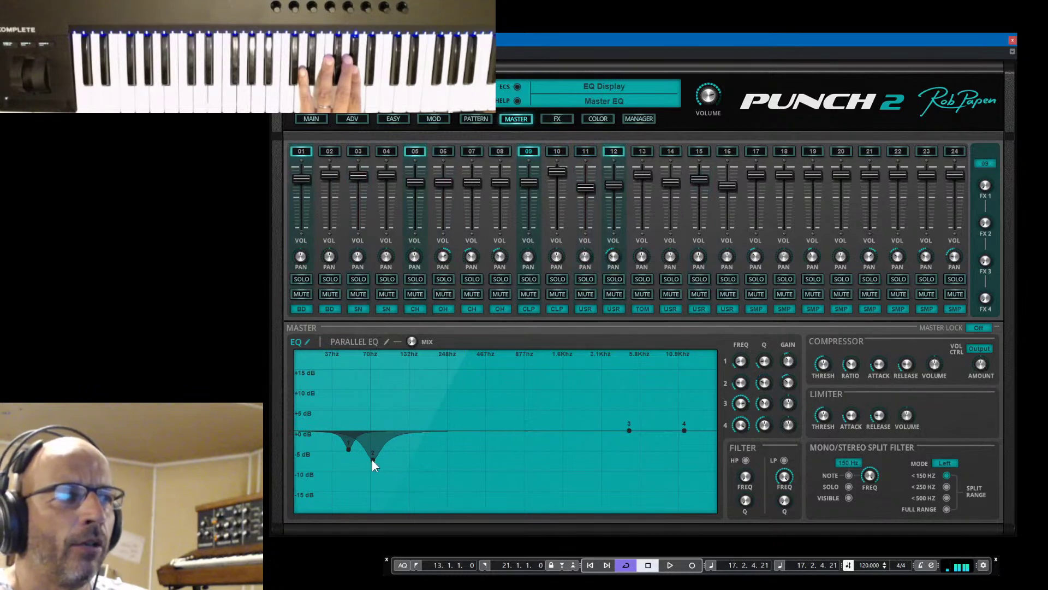
{"action": "left_click_drag", "start_coordinate": [372, 457], "coordinate": [353, 404]}
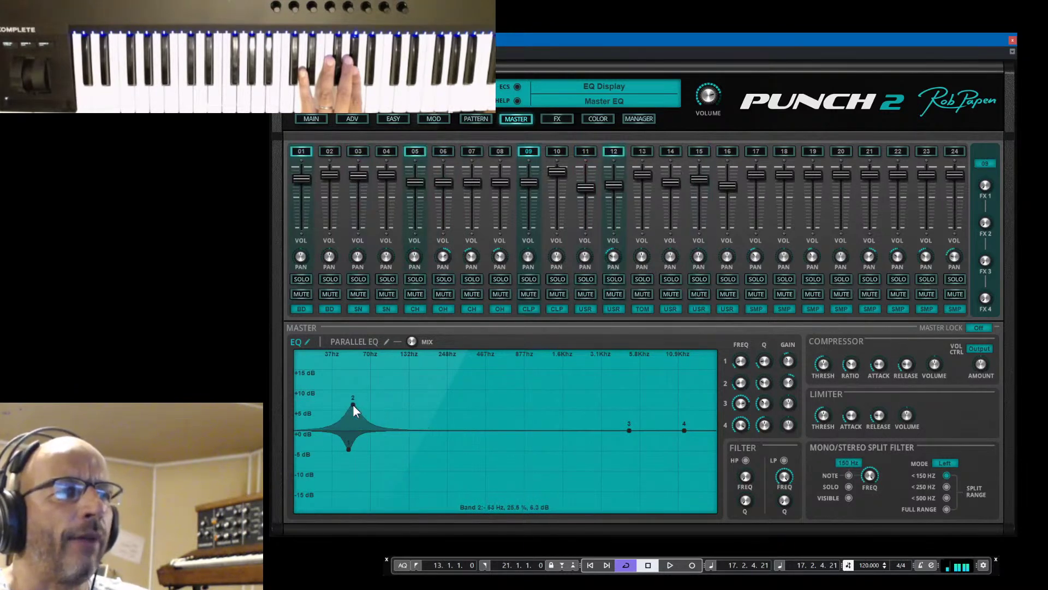
{"action": "left_click_drag", "start_coordinate": [741, 356], "coordinate": [743, 363]}
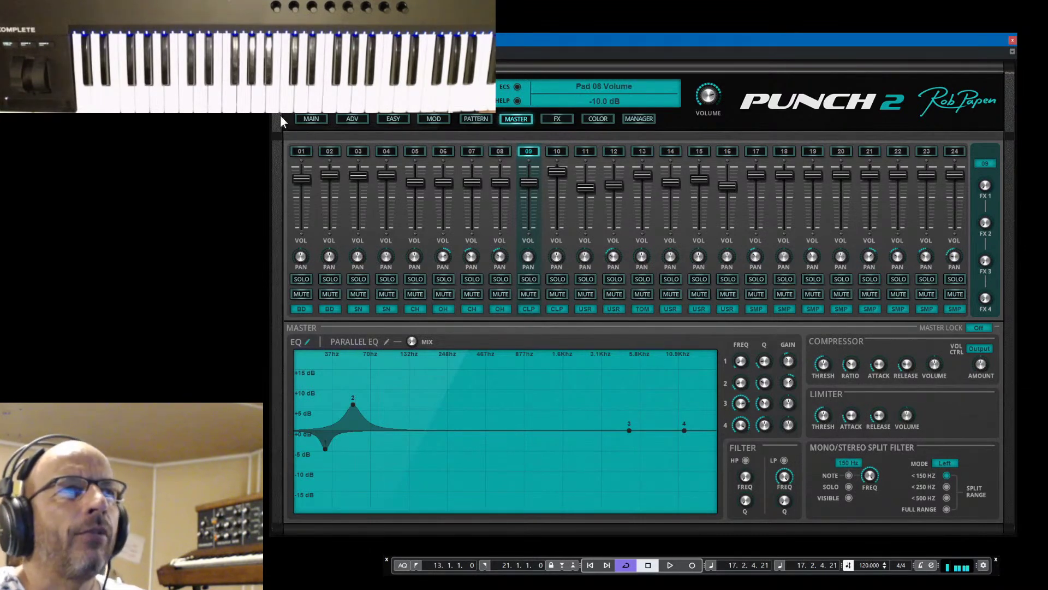
On the pad overview, try the master high-pass filter with a raised frequency, then switch it off
{"action": "left_click", "coordinate": [309, 119]}
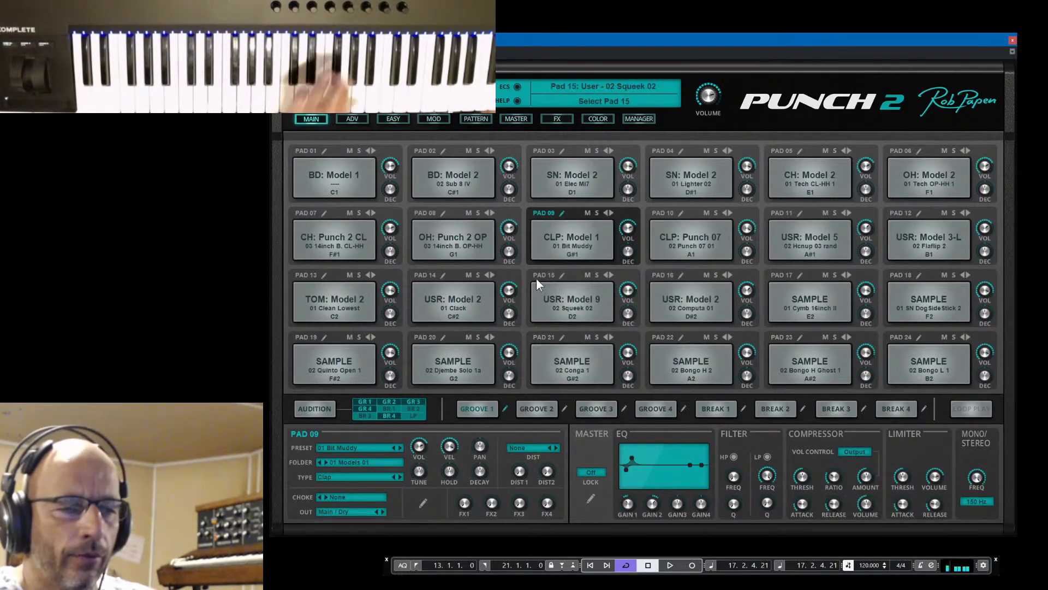
{"action": "left_click", "coordinate": [734, 456]}
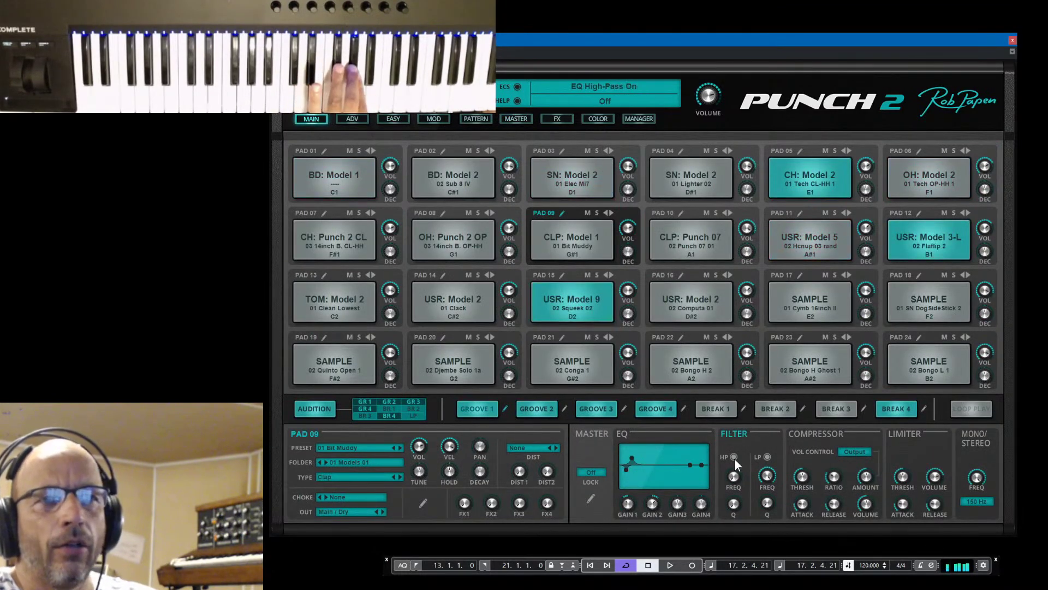
{"action": "left_click_drag", "start_coordinate": [739, 461], "coordinate": [745, 502]}
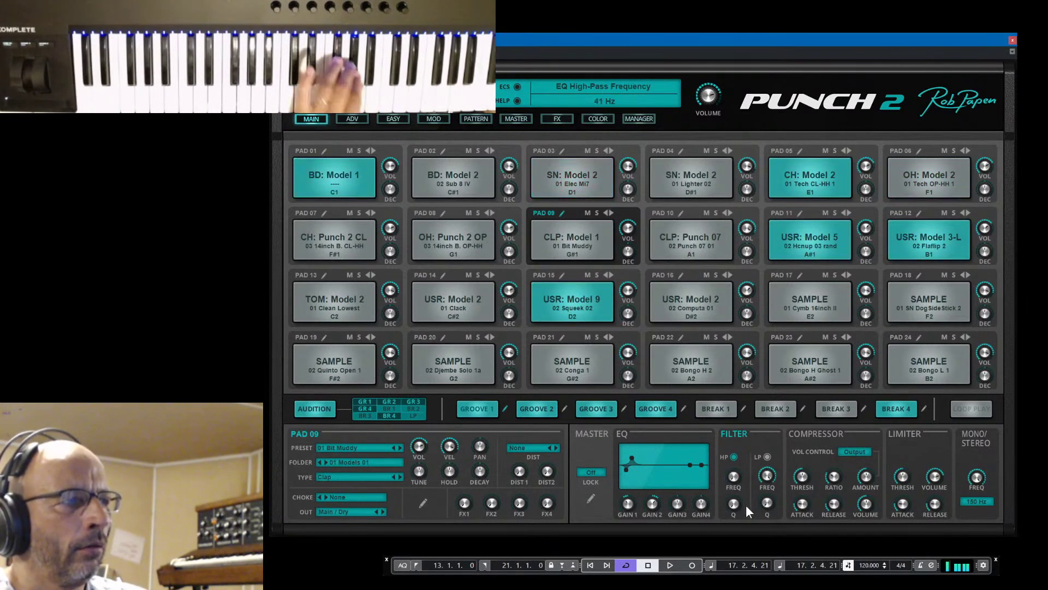
{"action": "left_click", "coordinate": [735, 460]}
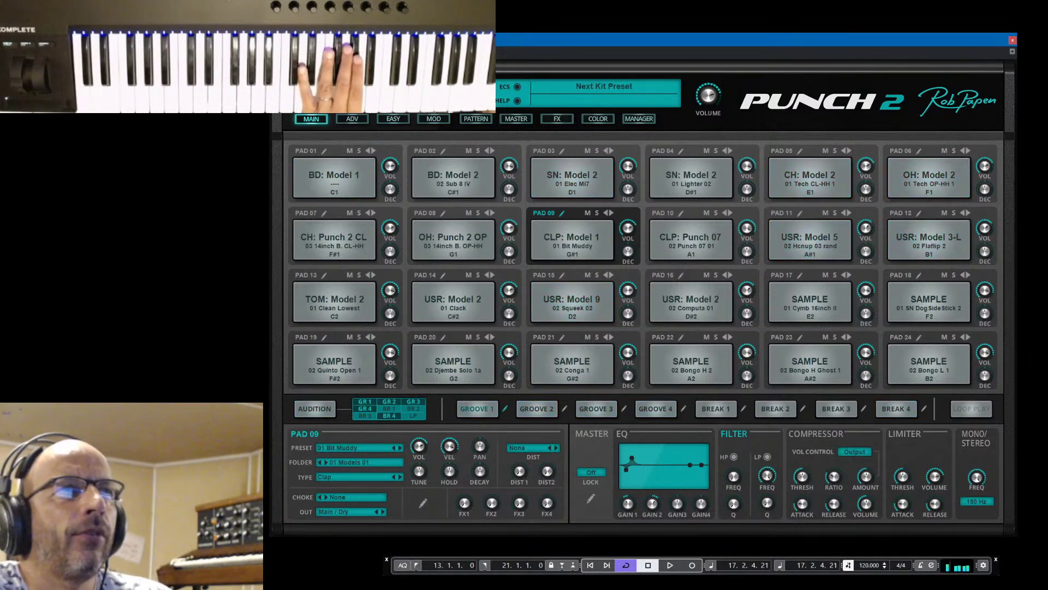
Step through several kit presets, testing a higher high-pass frequency, and leave the filter off
{"action": "left_click", "coordinate": [480, 87]}
{"action": "left_click", "coordinate": [481, 87]}
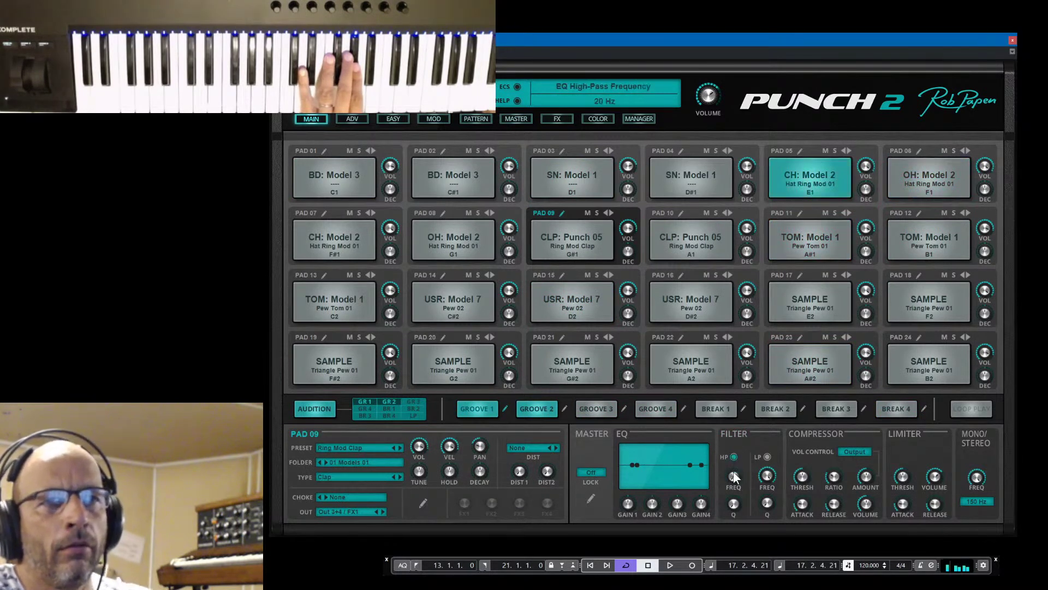
{"action": "left_click_drag", "start_coordinate": [731, 455], "coordinate": [760, 571]}
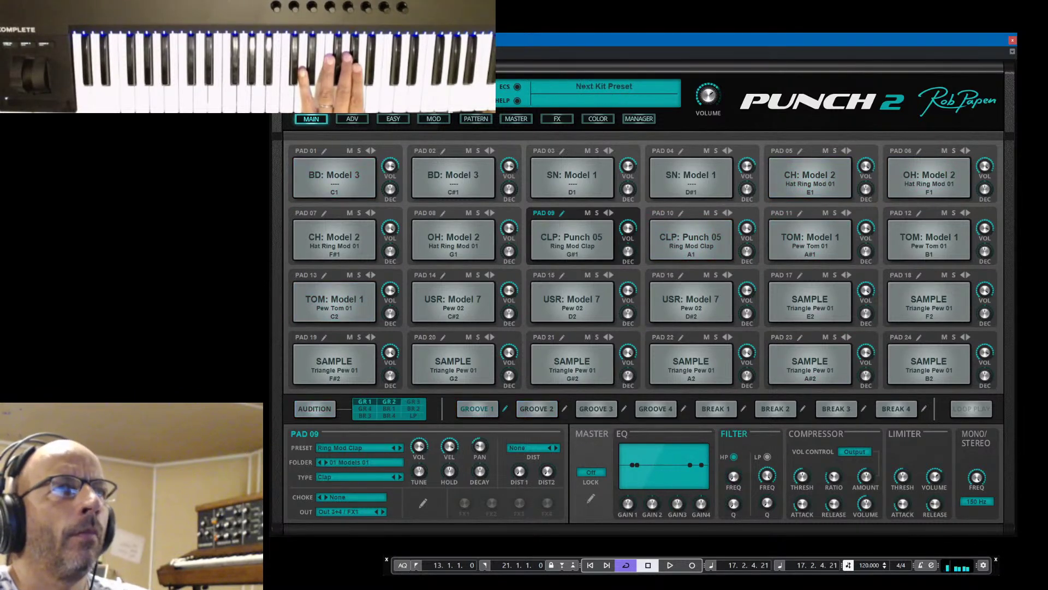
{"action": "left_click", "coordinate": [474, 87]}
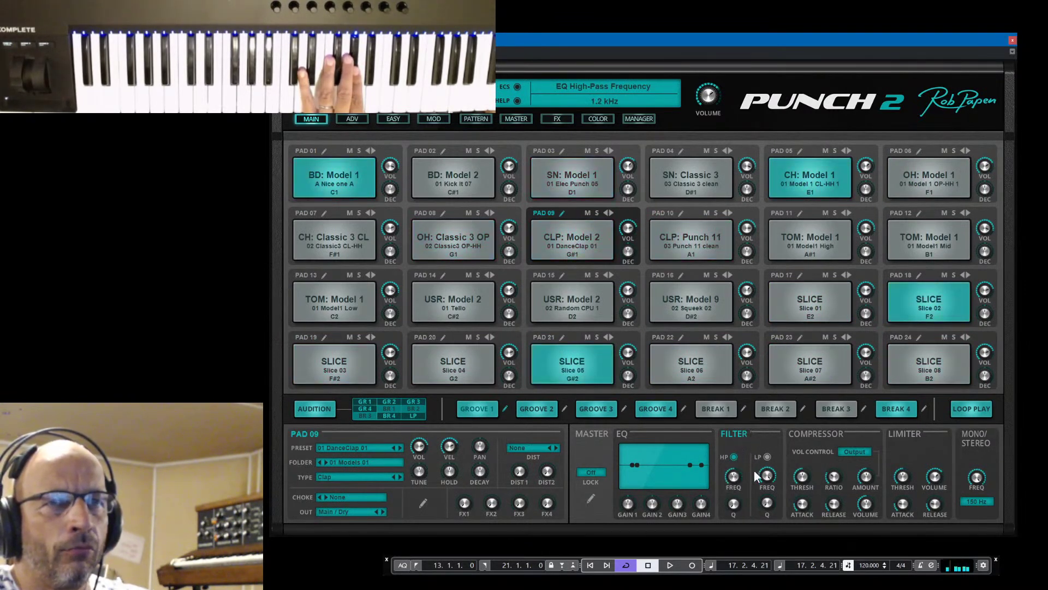
{"action": "left_click", "coordinate": [735, 457]}
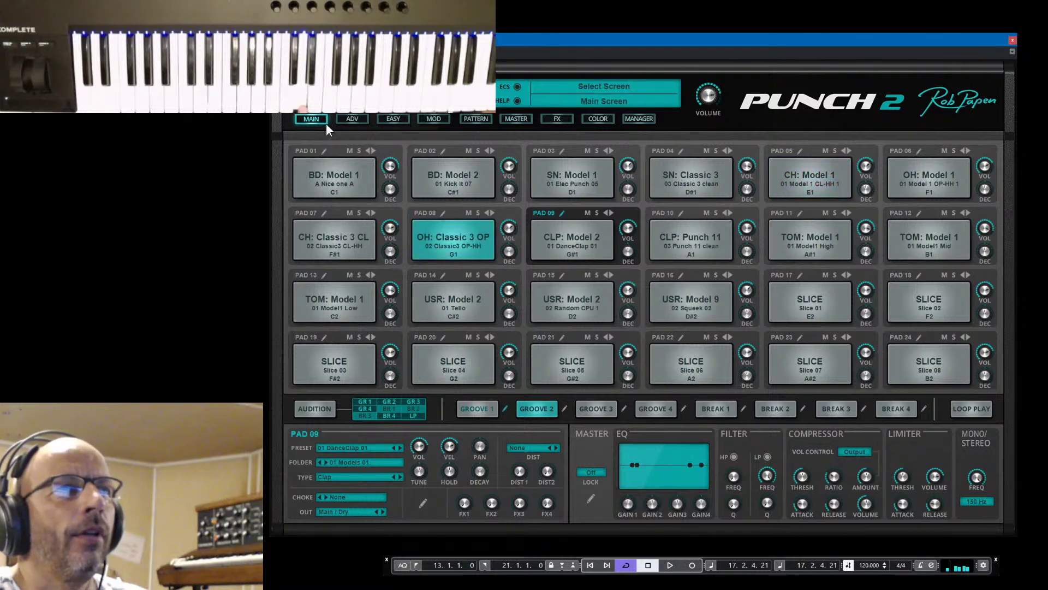
Set Groove 2's Track 1 to play Pad 07 CH closed hi-hat
{"action": "left_click", "coordinate": [474, 118]}
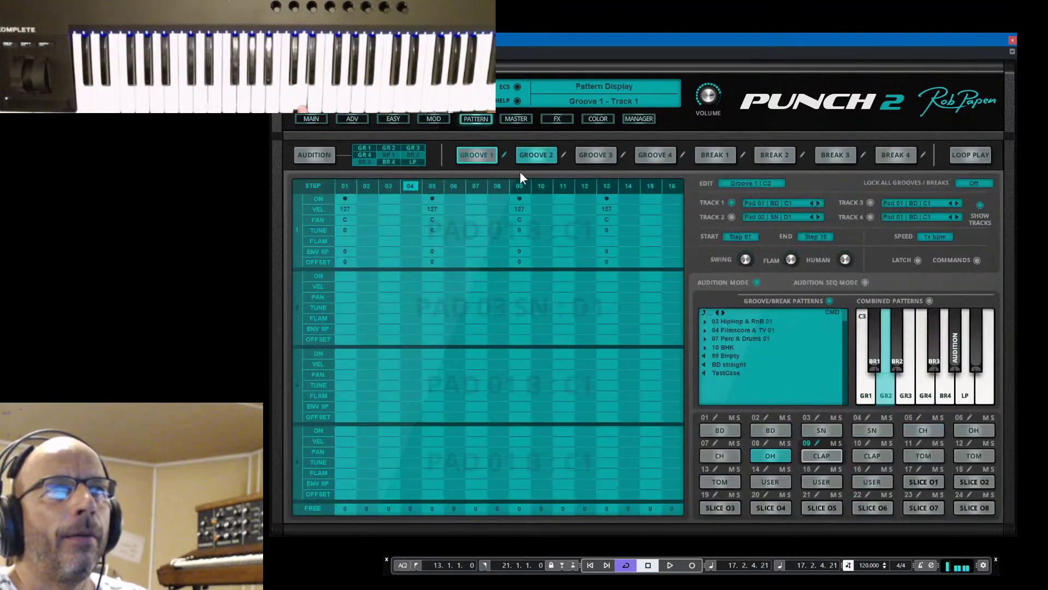
{"action": "left_click", "coordinate": [563, 154]}
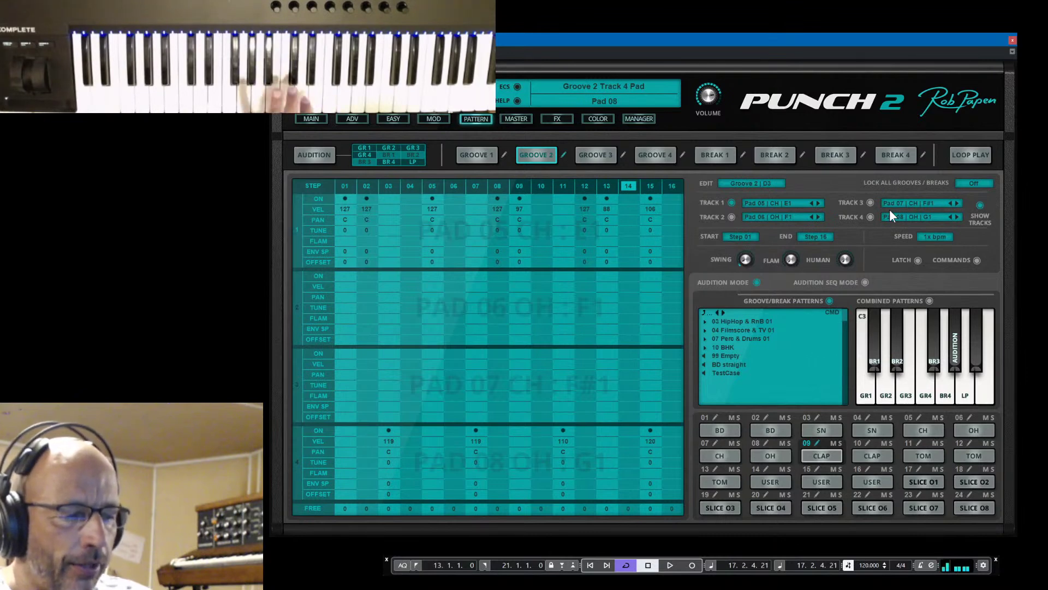
{"action": "left_click", "coordinate": [817, 203]}
{"action": "left_click", "coordinate": [819, 203]}
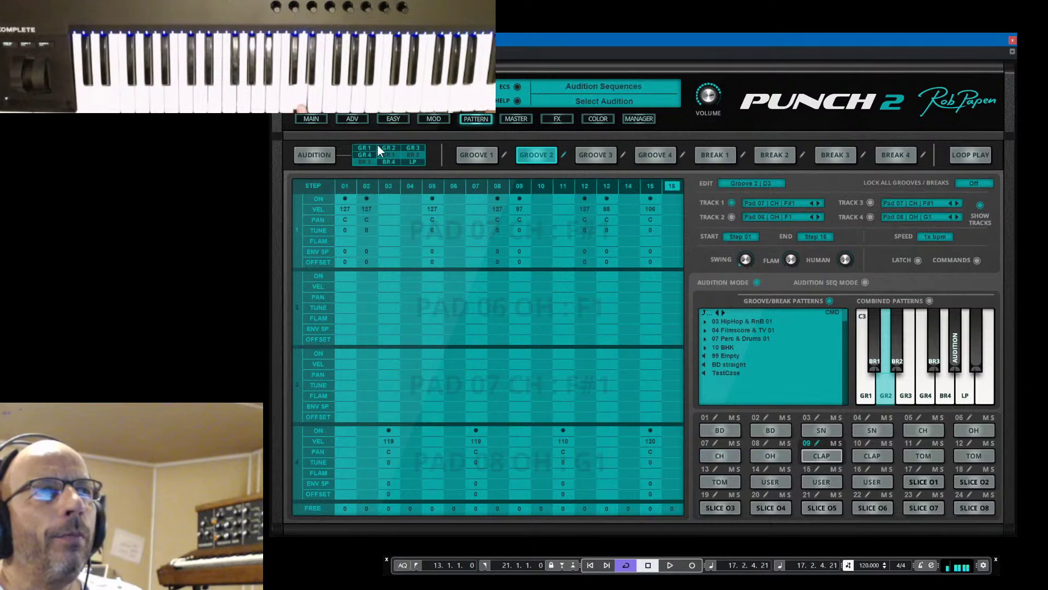
{"action": "left_click", "coordinate": [310, 119]}
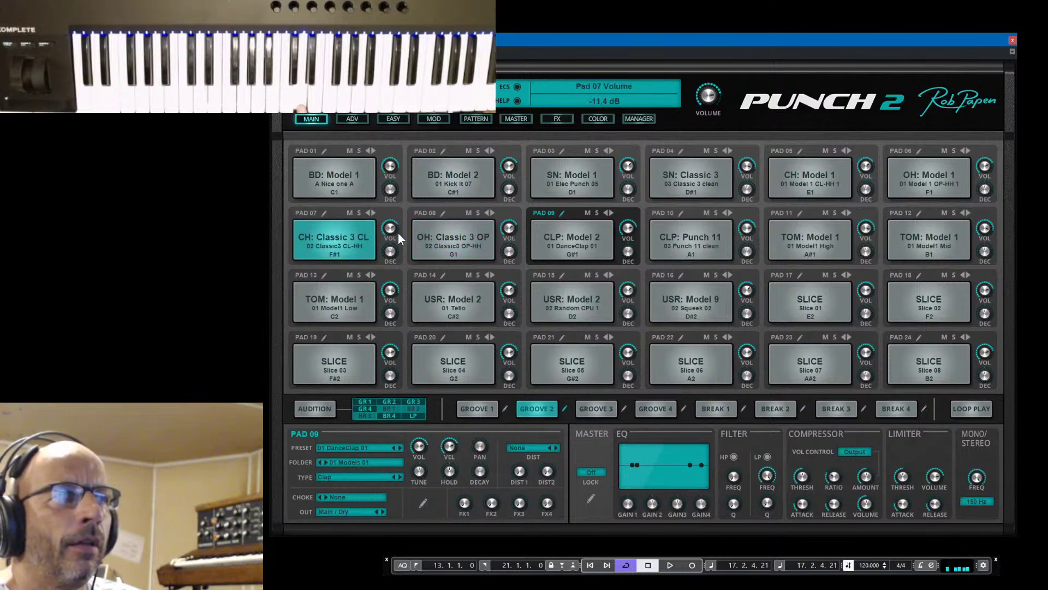
Assign Pad 08's open hi-hat to choke Group 2, matching Pad 07's closed hi-hat
{"action": "left_click", "coordinate": [323, 213]}
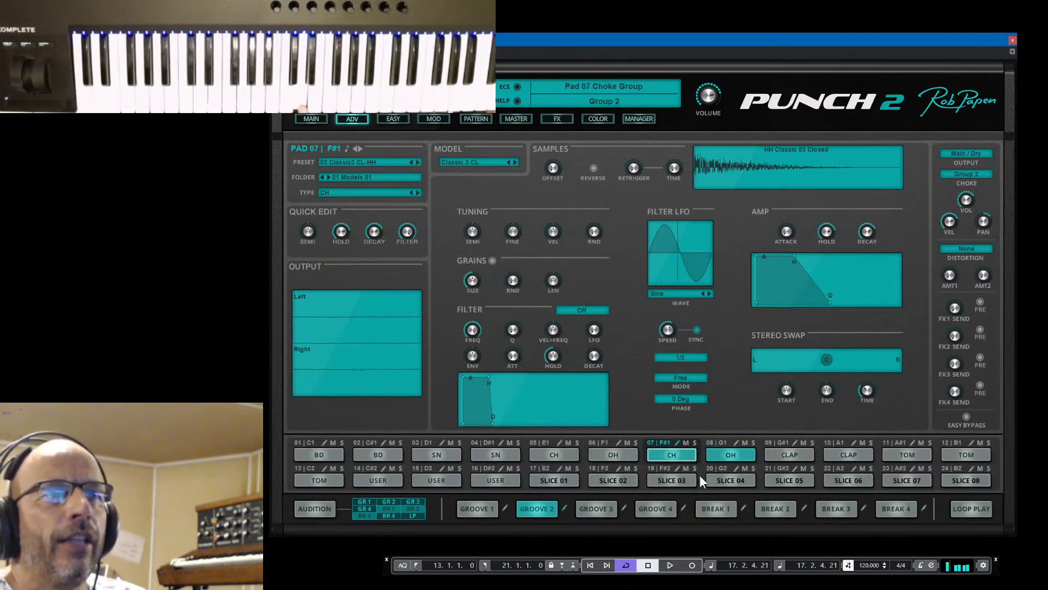
{"action": "left_click", "coordinate": [737, 442]}
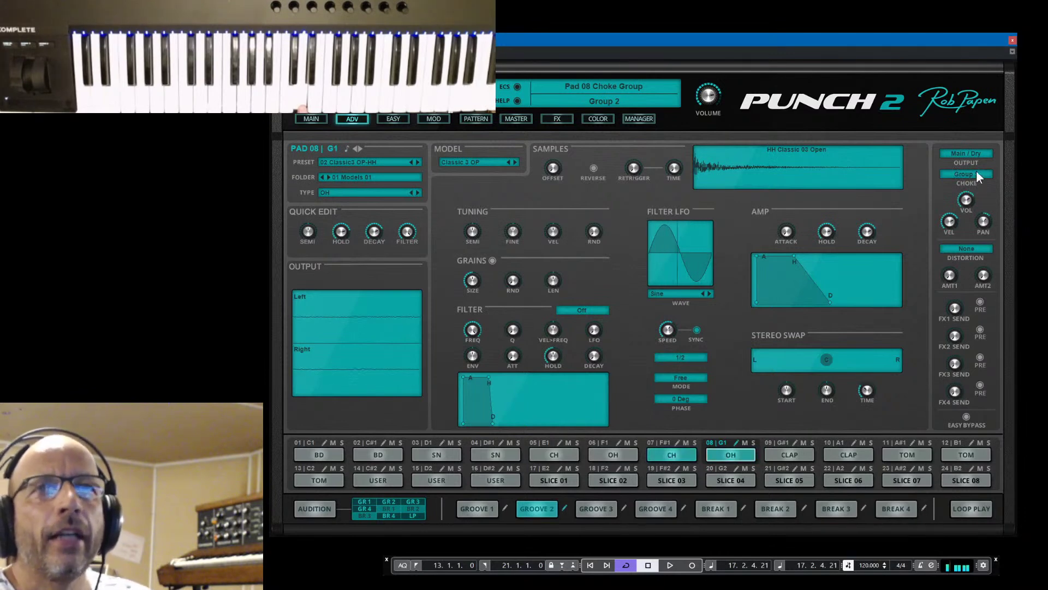
{"action": "left_click", "coordinate": [976, 172]}
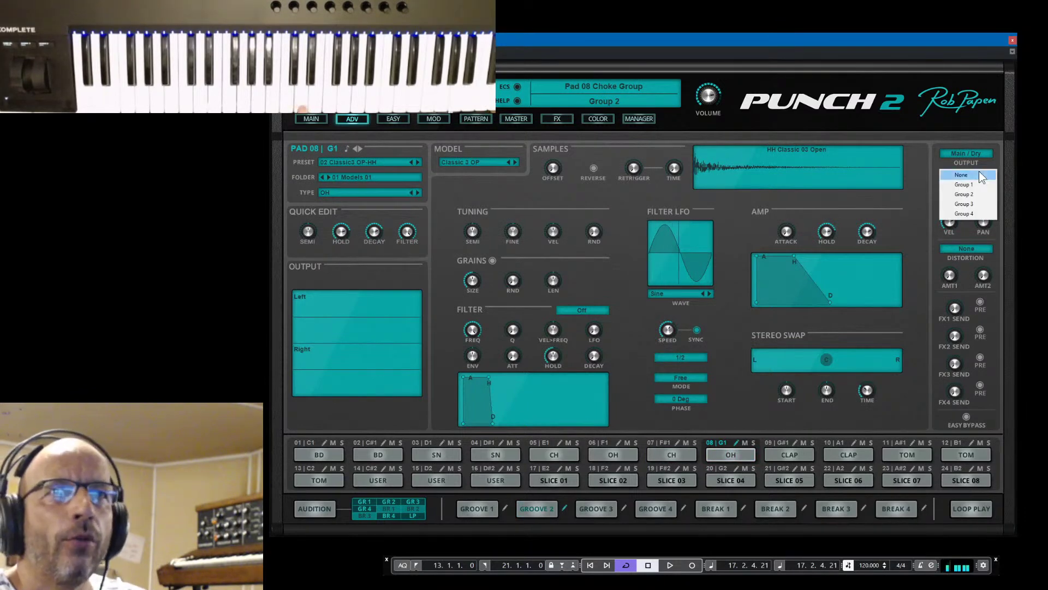
{"action": "left_click", "coordinate": [986, 197]}
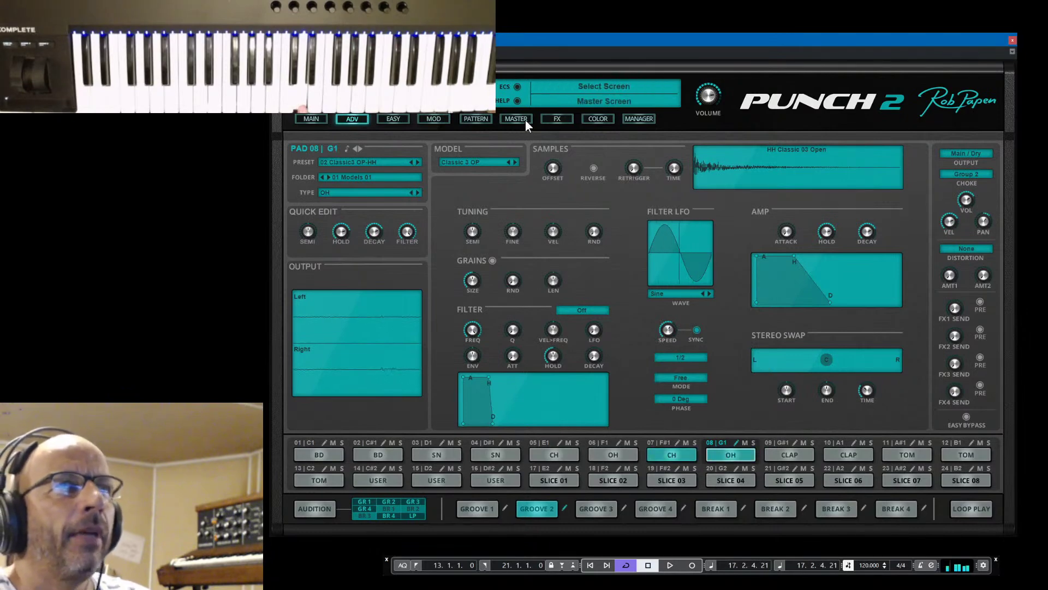
Clear track 1's existing hits at steps 01, 02, 05, 08, 09, 12, 13 and 15
{"action": "left_click", "coordinate": [480, 120]}
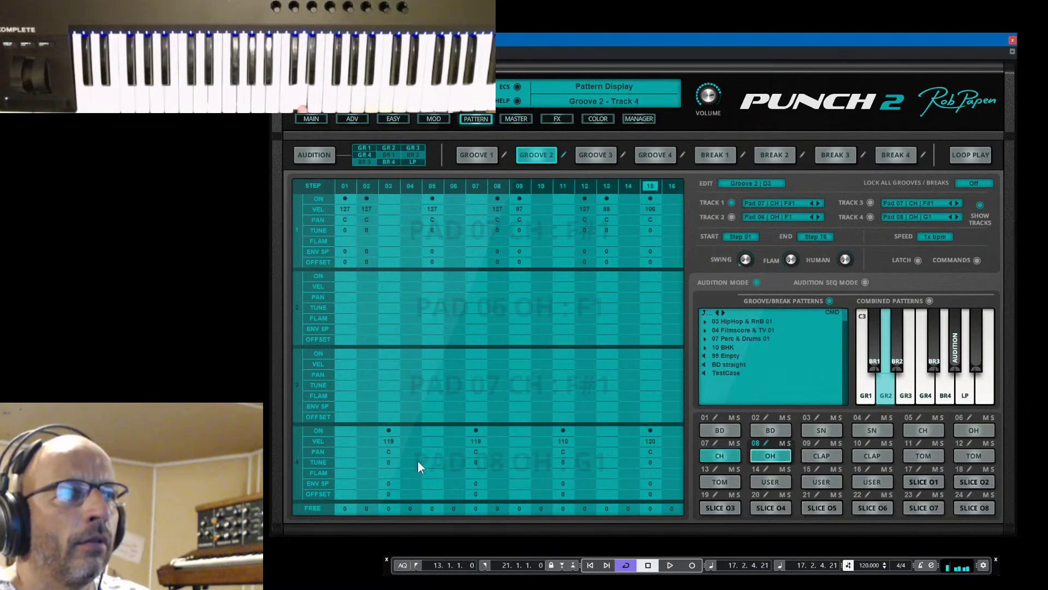
{"action": "left_click", "coordinate": [412, 429]}
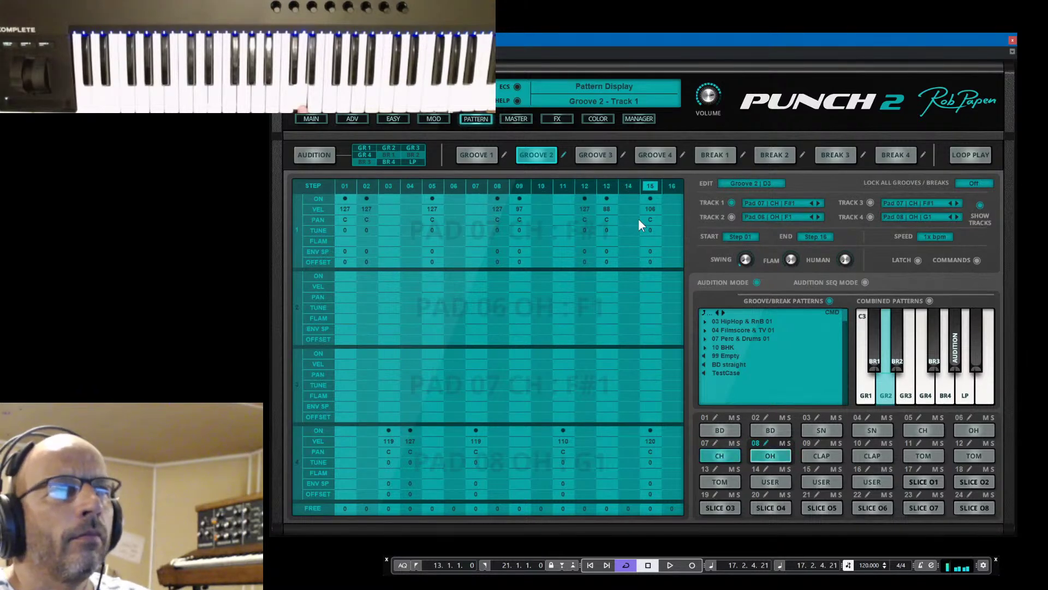
{"action": "left_click", "coordinate": [345, 199]}
{"action": "left_click", "coordinate": [366, 199]}
{"action": "left_click", "coordinate": [439, 198]}
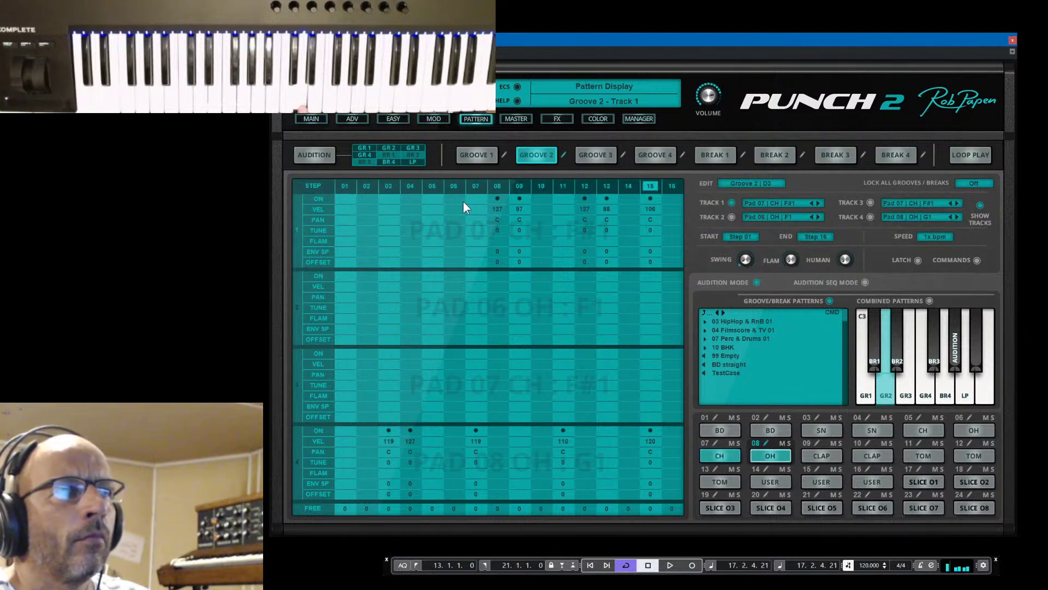
{"action": "left_click", "coordinate": [496, 198]}
{"action": "left_click", "coordinate": [517, 198]}
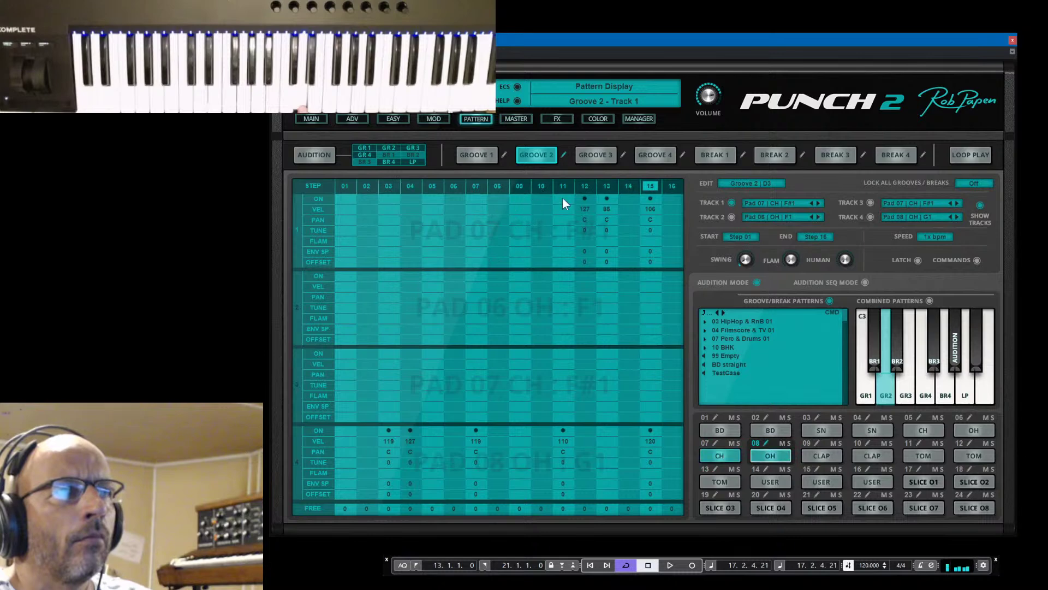
{"action": "left_click", "coordinate": [586, 199]}
{"action": "left_click", "coordinate": [607, 199]}
{"action": "left_click", "coordinate": [650, 198]}
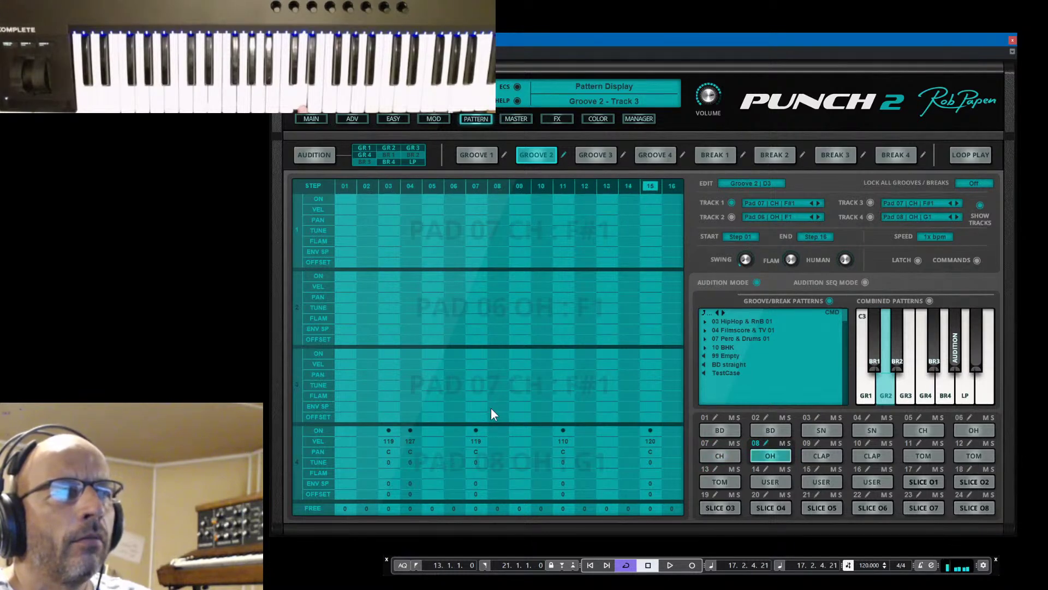
Add track 1 hi-hat hits at steps 04, 08, 09 and 13, removing the stray track 4 hit
{"action": "left_click", "coordinate": [410, 199]}
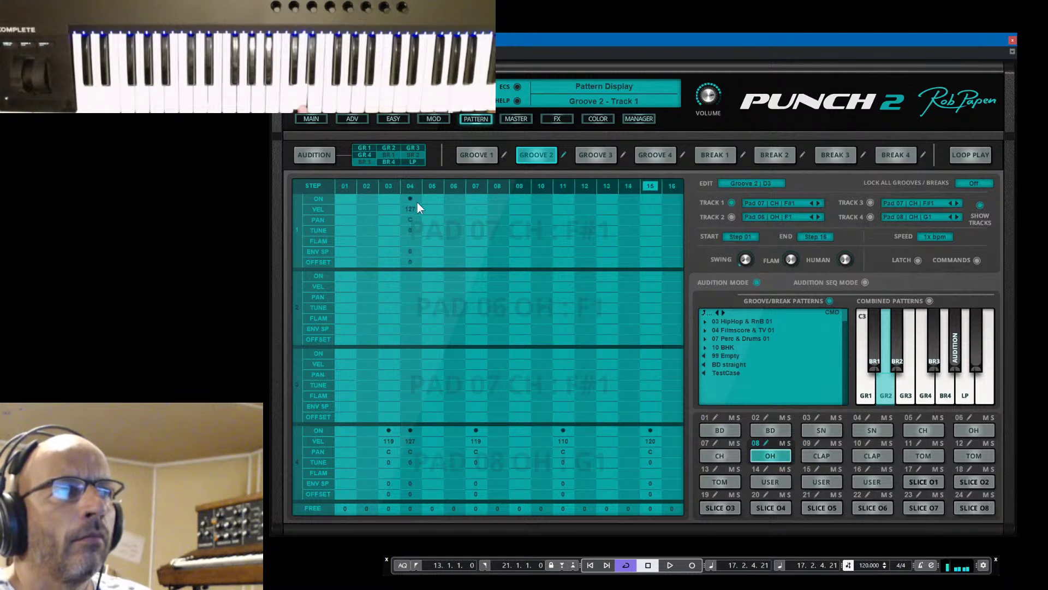
{"action": "left_click", "coordinate": [410, 431]}
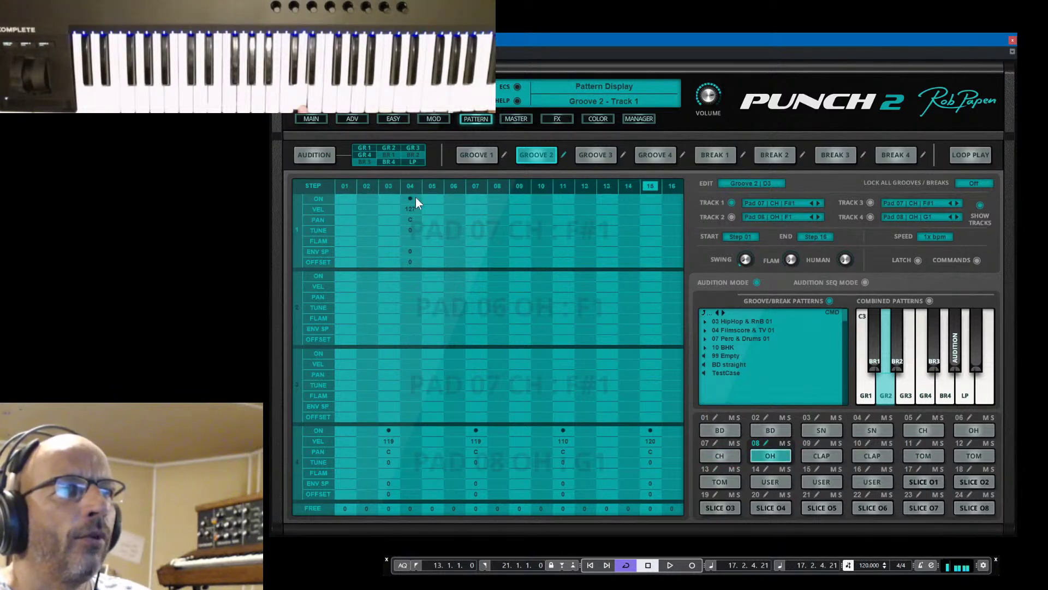
{"action": "left_click", "coordinate": [498, 199]}
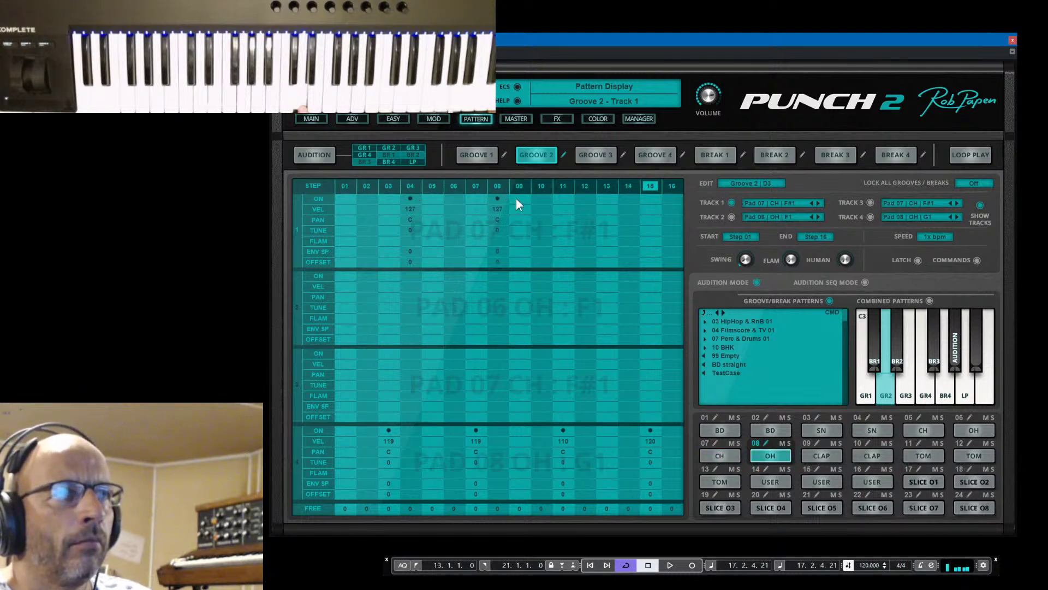
{"action": "left_click", "coordinate": [520, 199]}
{"action": "left_click", "coordinate": [607, 199]}
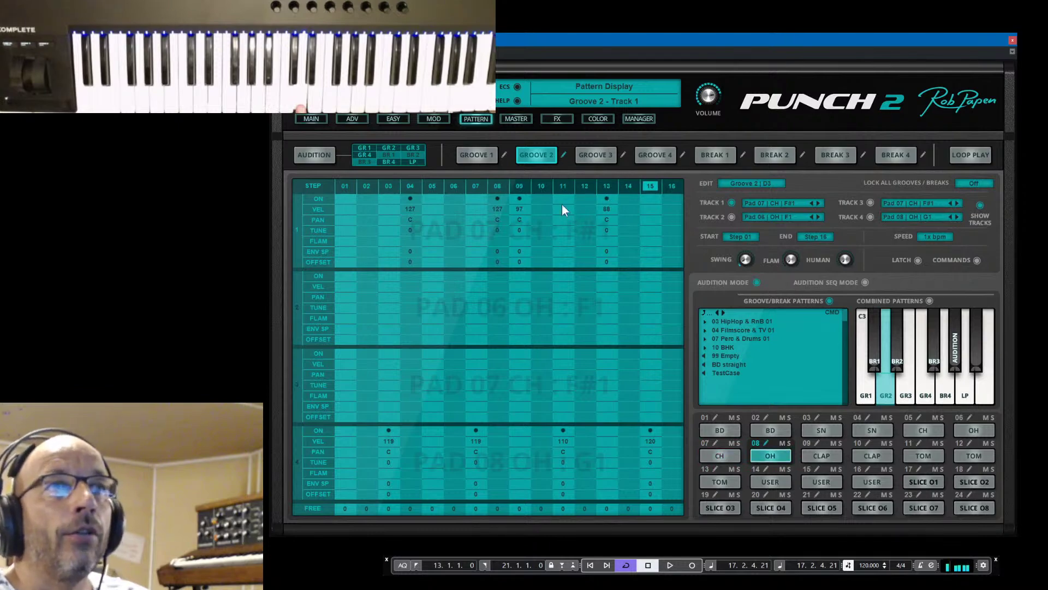
{"action": "left_click", "coordinate": [316, 117]}
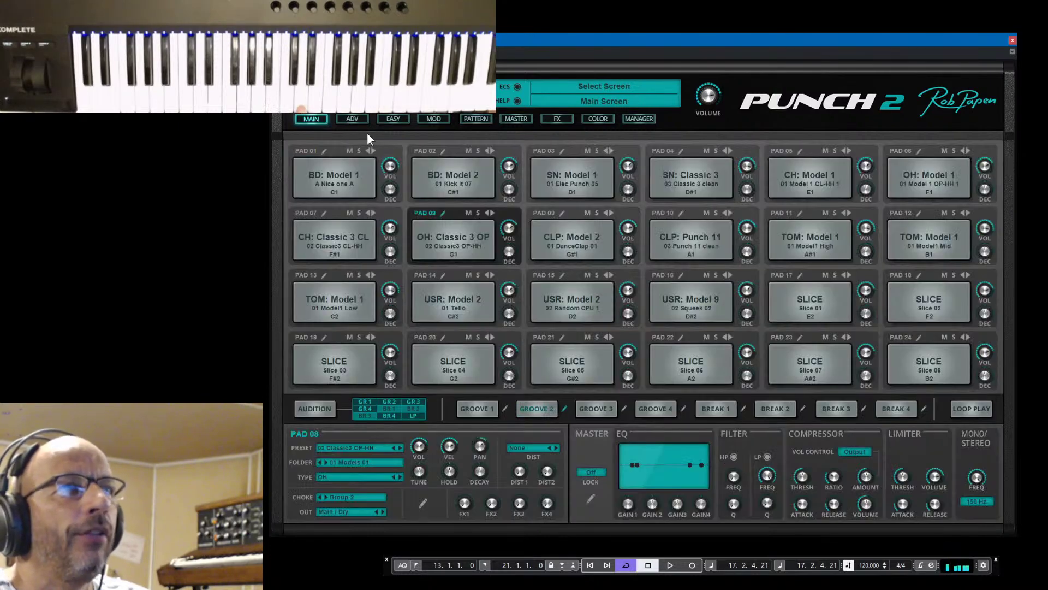
Load the Punch 2 kit and raise Pad 06 open hi-hat's Amp Envelope decay to 940 ms
{"action": "left_click", "coordinate": [473, 86]}
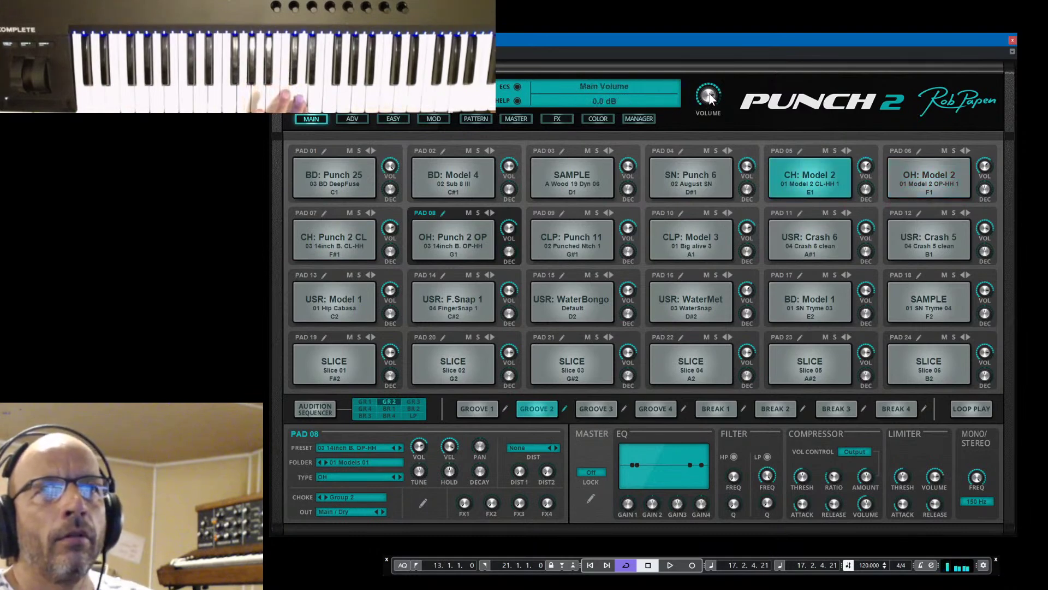
{"action": "left_click", "coordinate": [800, 148]}
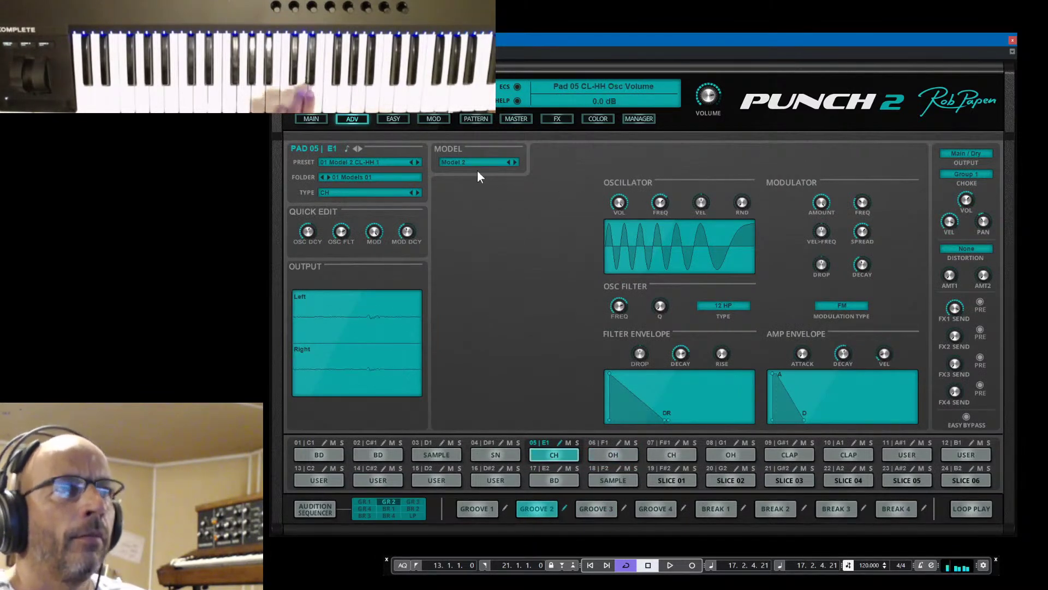
{"action": "left_click", "coordinate": [619, 442]}
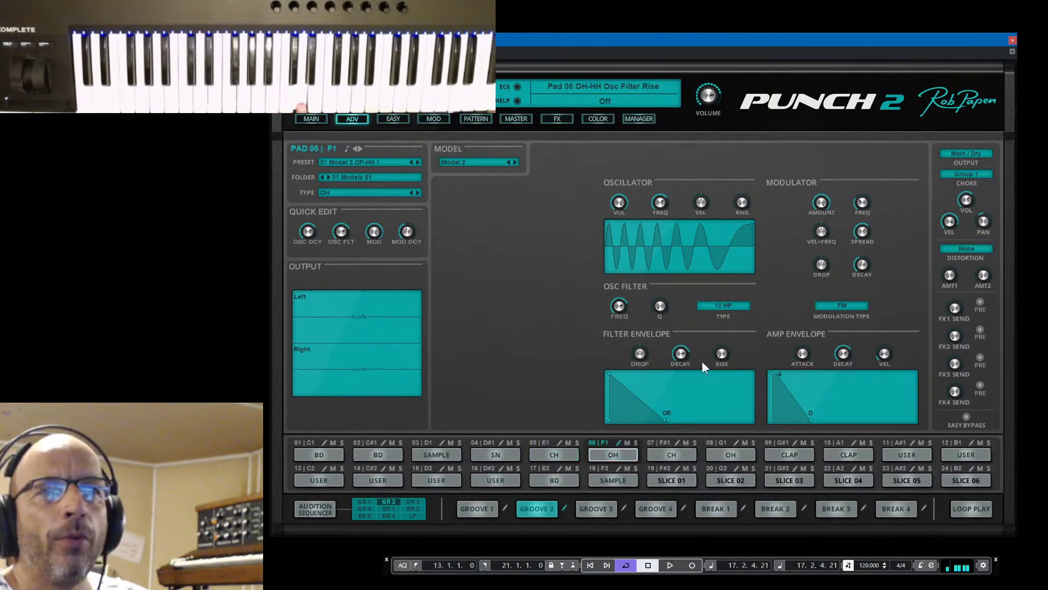
{"action": "left_click_drag", "start_coordinate": [848, 349], "coordinate": [850, 340]}
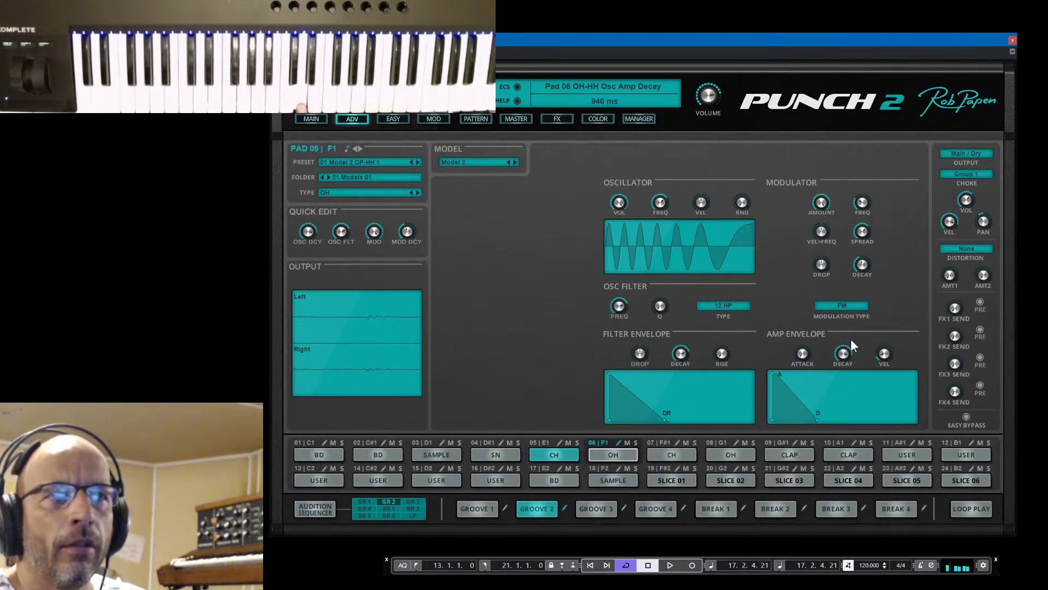
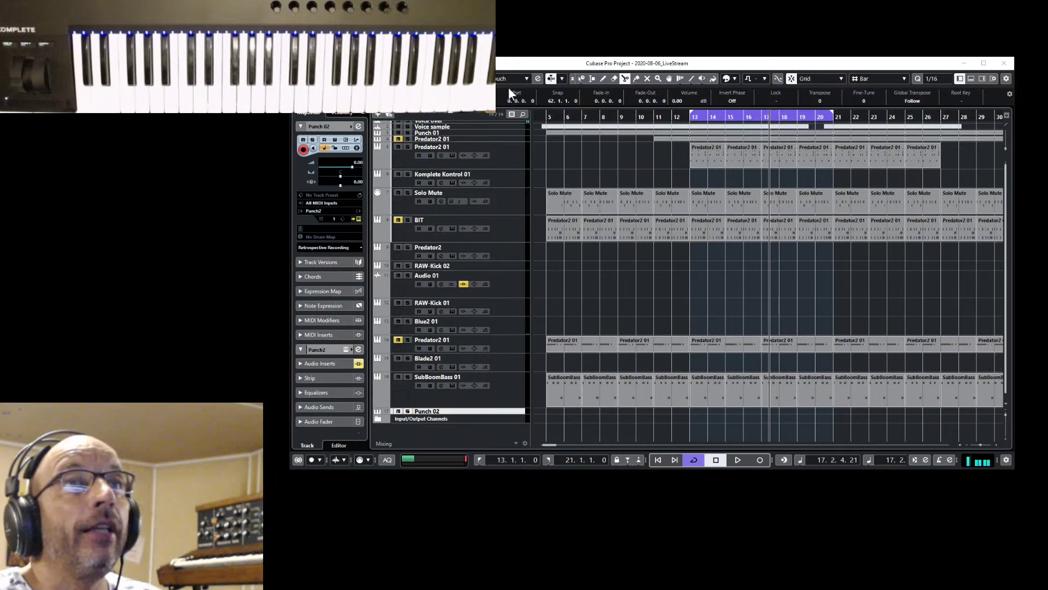
Bring Punch 2 forward on its MAIN pad overview and show the kit preset list
{"action": "left_click", "coordinate": [560, 64]}
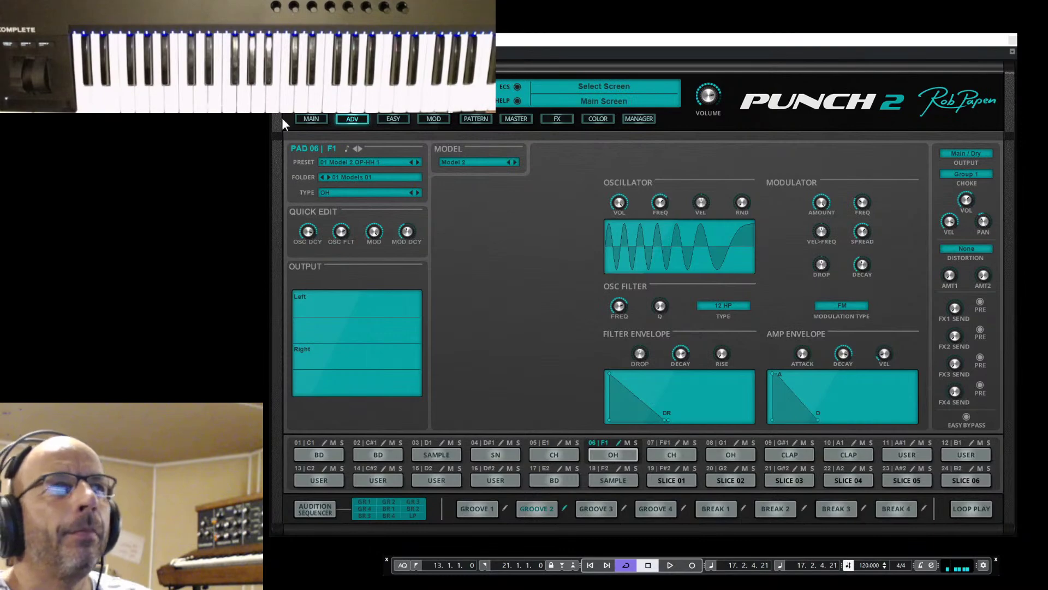
{"action": "left_click", "coordinate": [303, 120]}
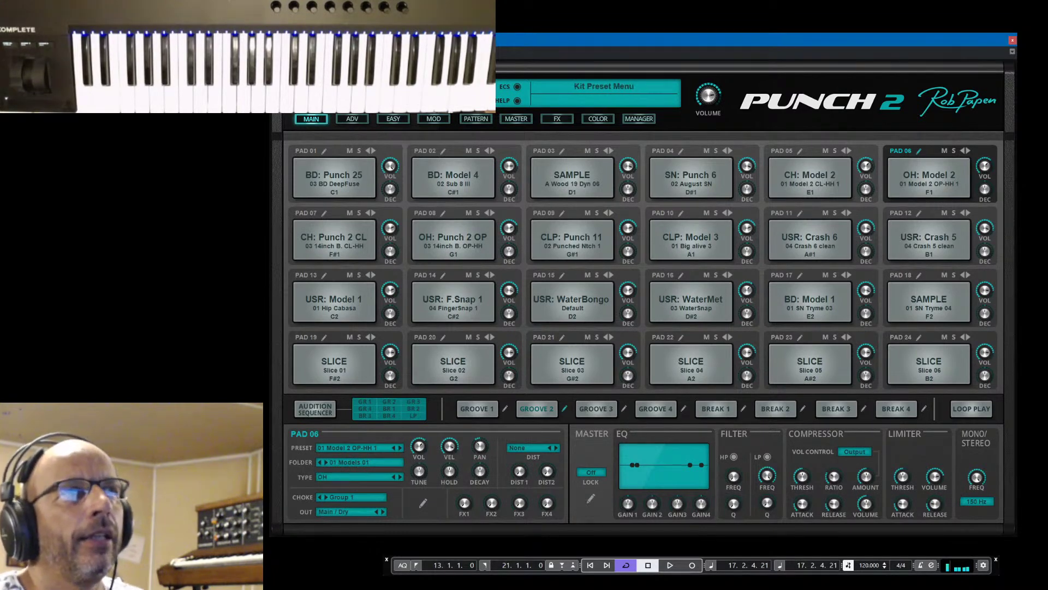
{"action": "left_click", "coordinate": [377, 86]}
{"action": "mouse_move", "coordinate": [376, 86]}
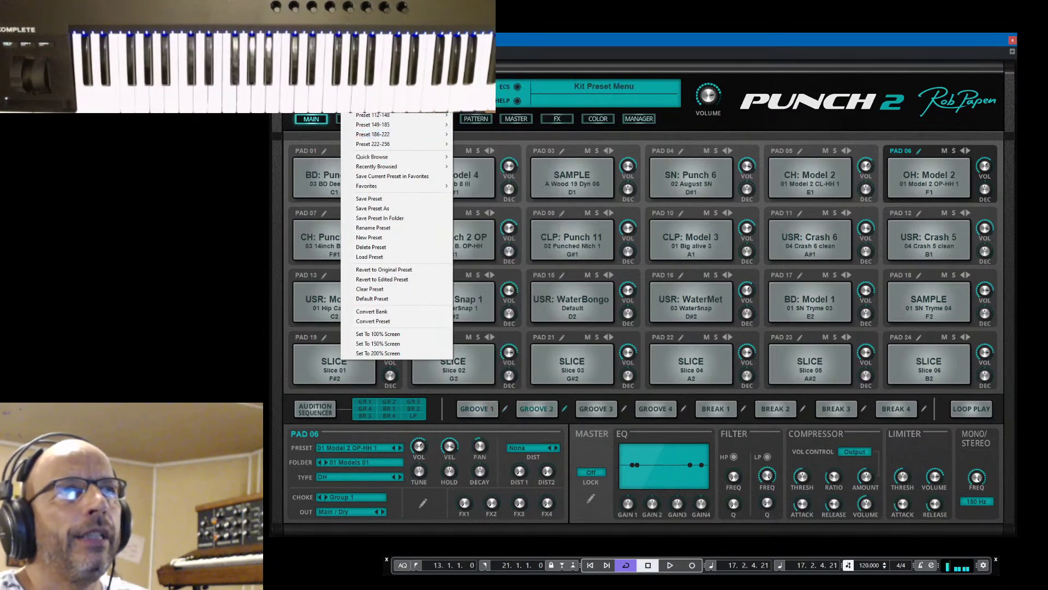
Load the 034 Tabla A kit 02 room kit from bank 07 Perc. & Drums 01
{"action": "left_click", "coordinate": [335, 86]}
{"action": "left_click", "coordinate": [640, 119]}
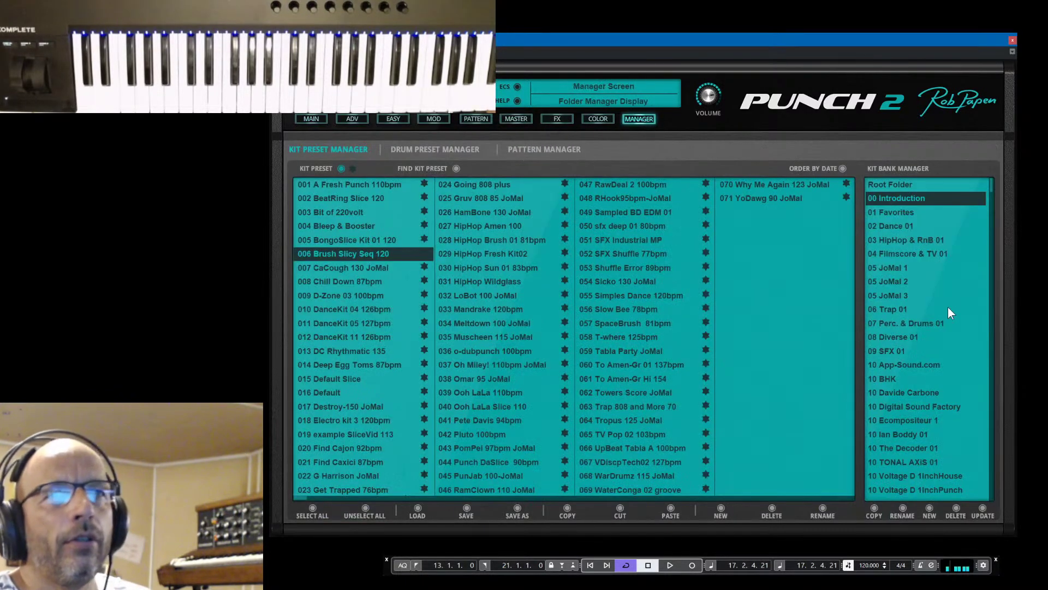
{"action": "left_click", "coordinate": [906, 323]}
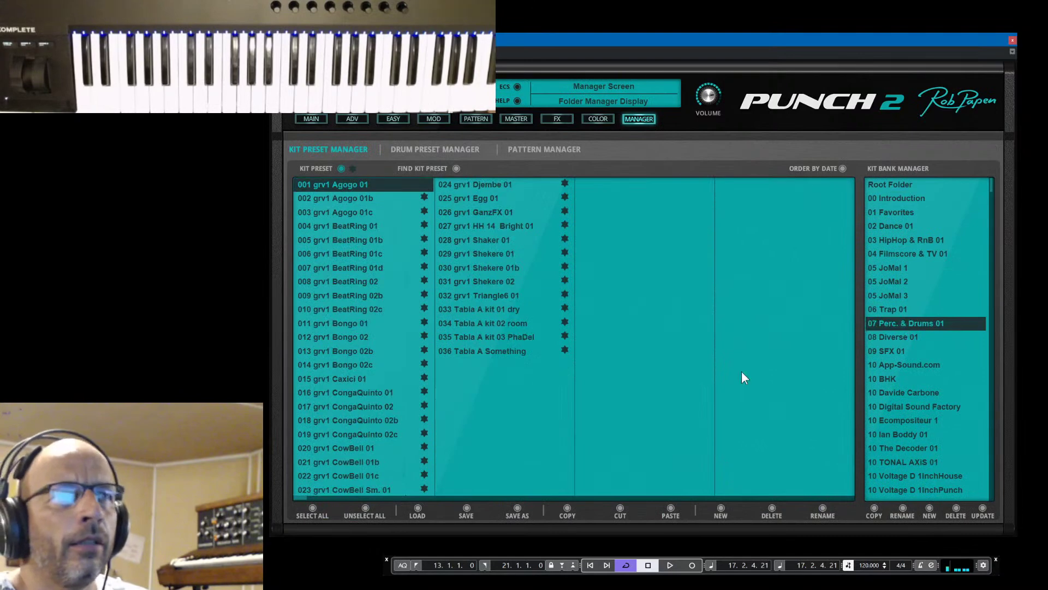
{"action": "left_click", "coordinate": [457, 308]}
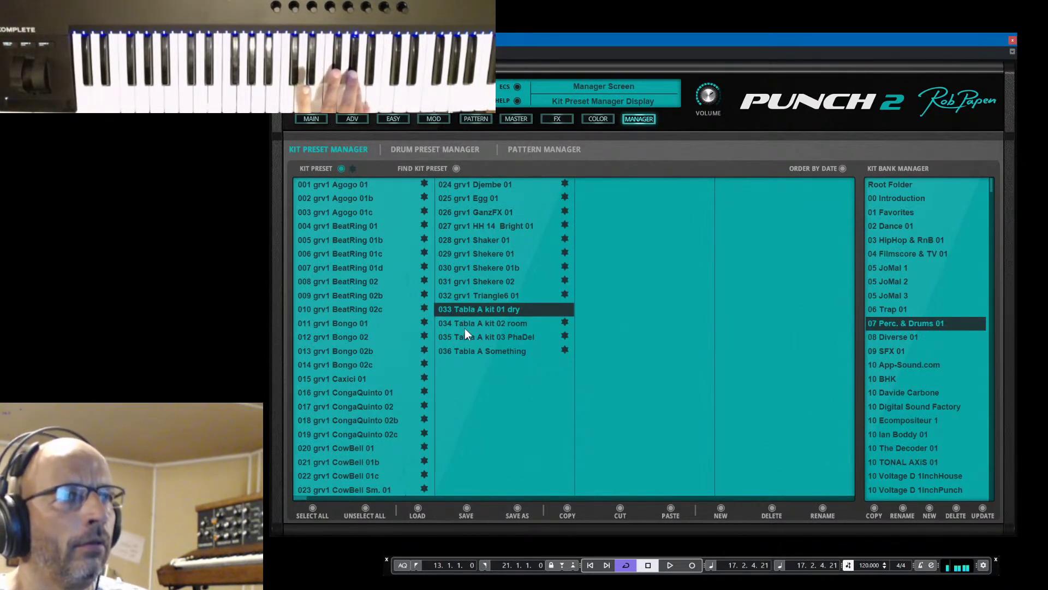
{"action": "left_click", "coordinate": [464, 326]}
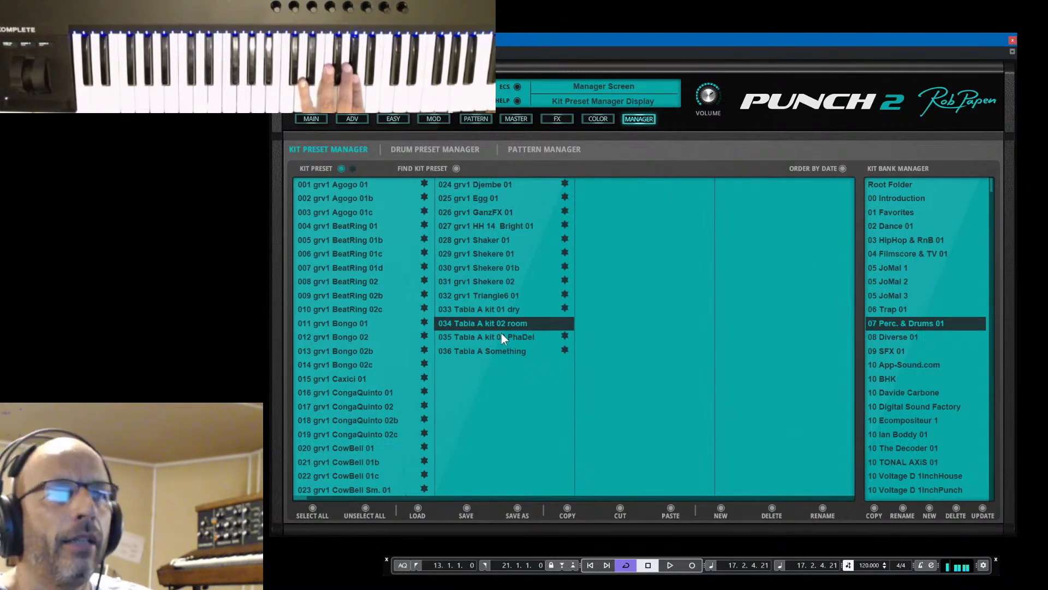
Back on the MAIN page, raise Punch 2's main volume to about -2 dB
{"action": "left_click", "coordinate": [312, 118]}
{"action": "mouse_move", "coordinate": [711, 99]}
{"action": "left_click_drag", "start_coordinate": [711, 96], "coordinate": [710, 93]}
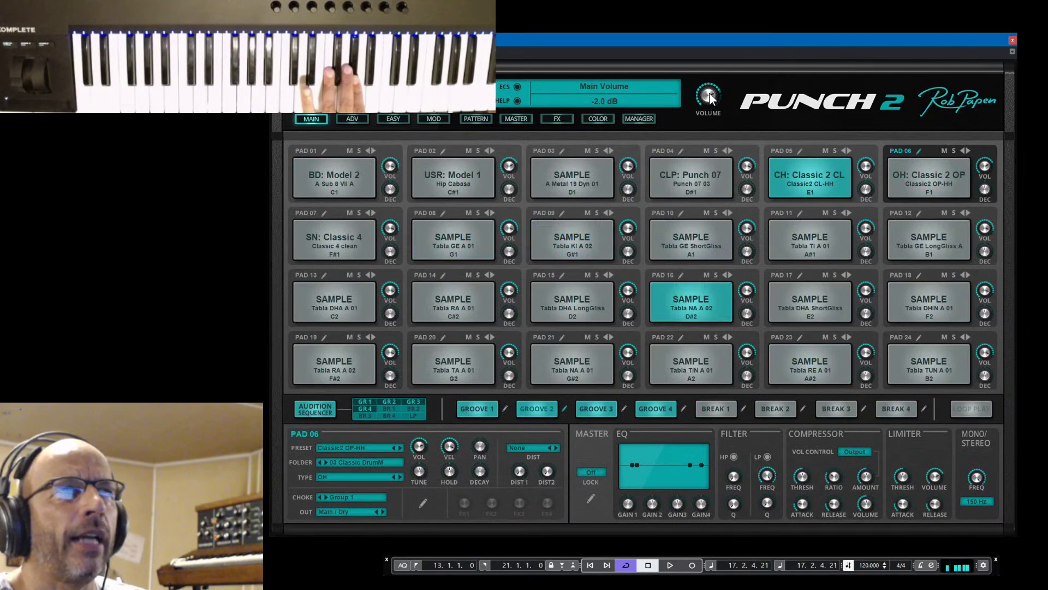
{"action": "left_click", "coordinate": [355, 118]}
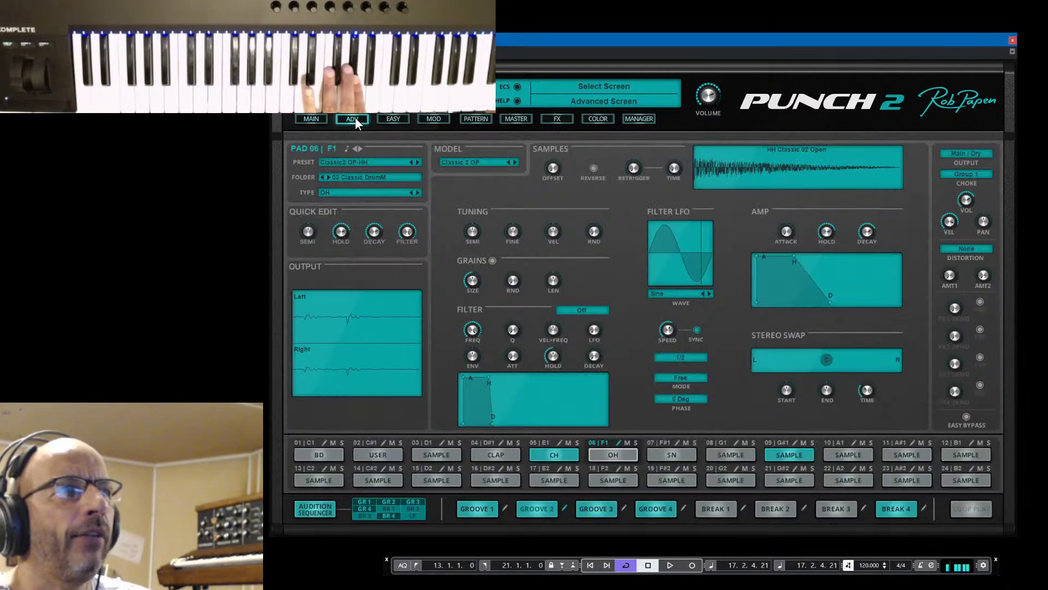
{"action": "left_click", "coordinate": [311, 118]}
On the EASY page, try Synth and Sample Pitch values, leaving sample pitch near -9 semitones
{"action": "left_click", "coordinate": [393, 117]}
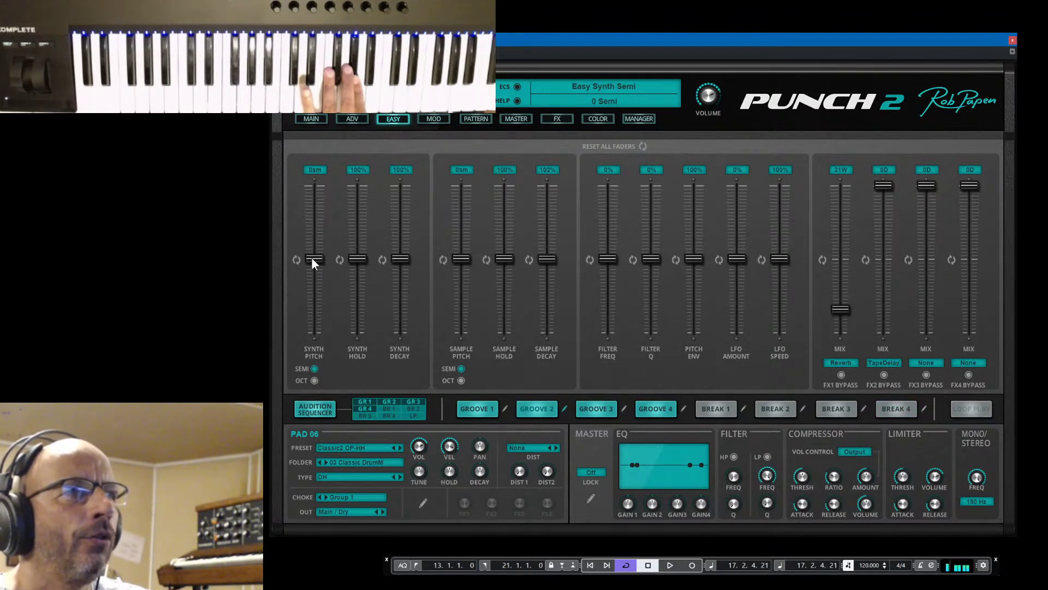
{"action": "left_click_drag", "start_coordinate": [312, 264], "coordinate": [313, 270]}
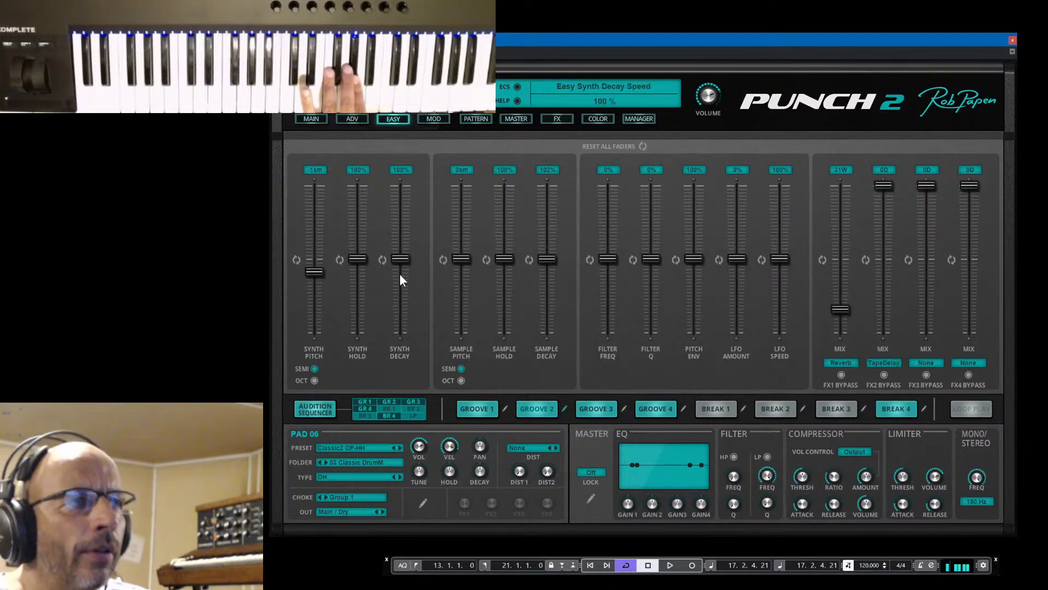
{"action": "left_click_drag", "start_coordinate": [464, 259], "coordinate": [464, 269]}
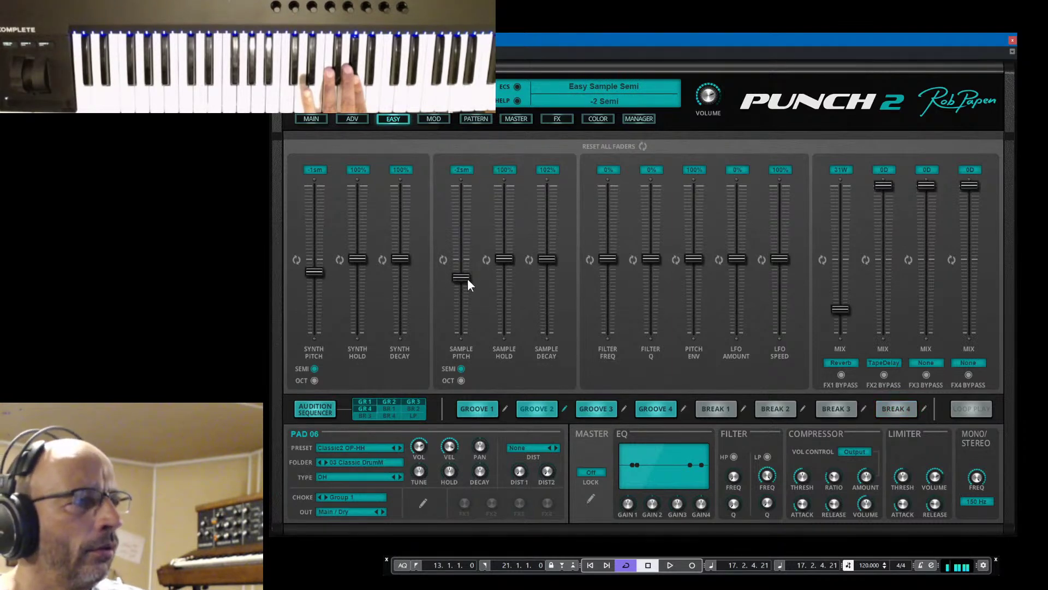
{"action": "left_click_drag", "start_coordinate": [468, 278], "coordinate": [463, 300]}
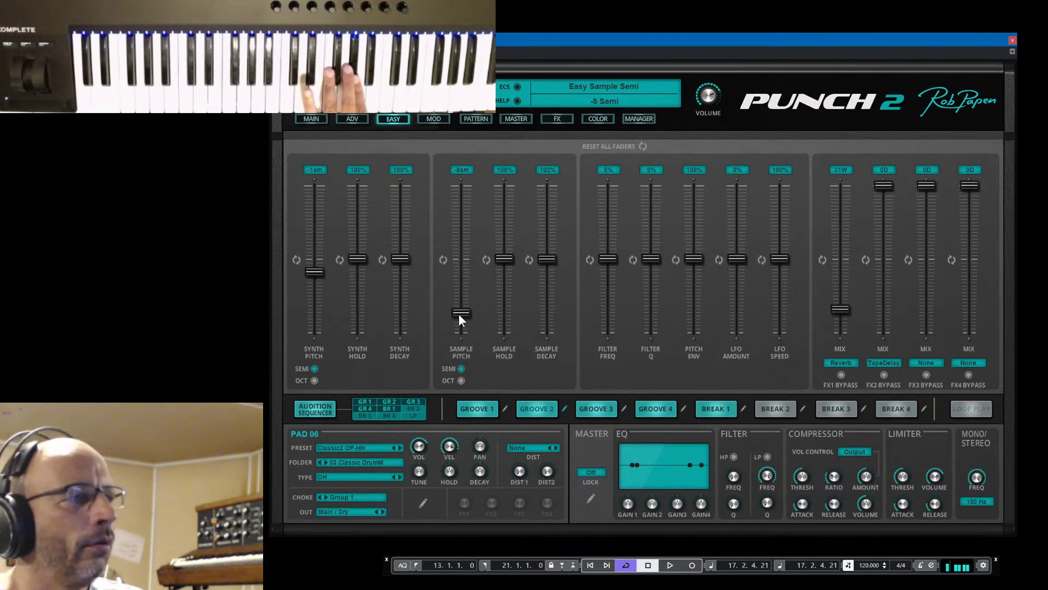
{"action": "left_click_drag", "start_coordinate": [459, 314], "coordinate": [464, 341]}
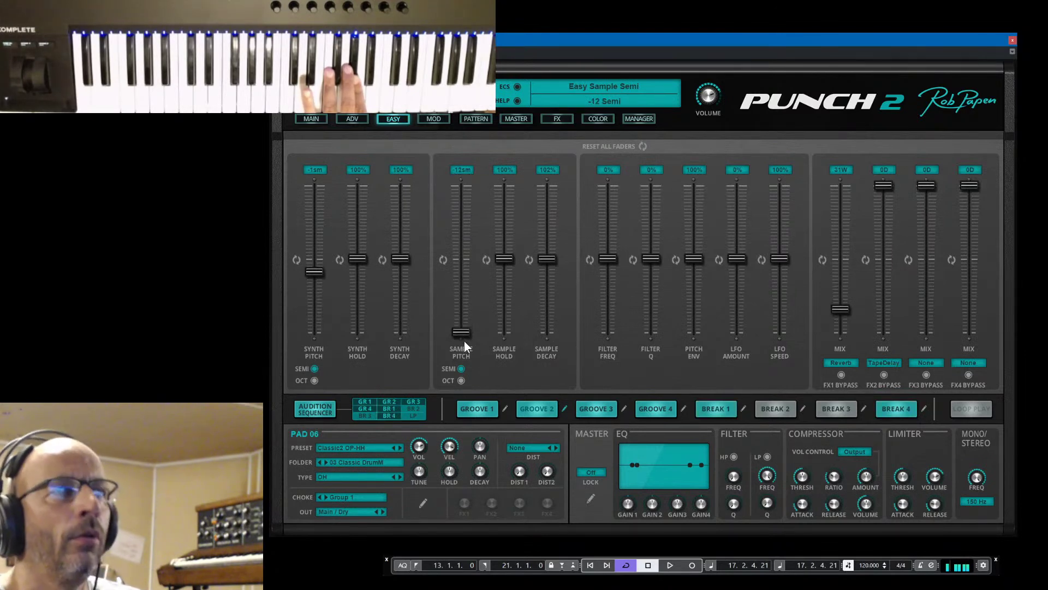
{"action": "left_click_drag", "start_coordinate": [322, 272], "coordinate": [323, 260]}
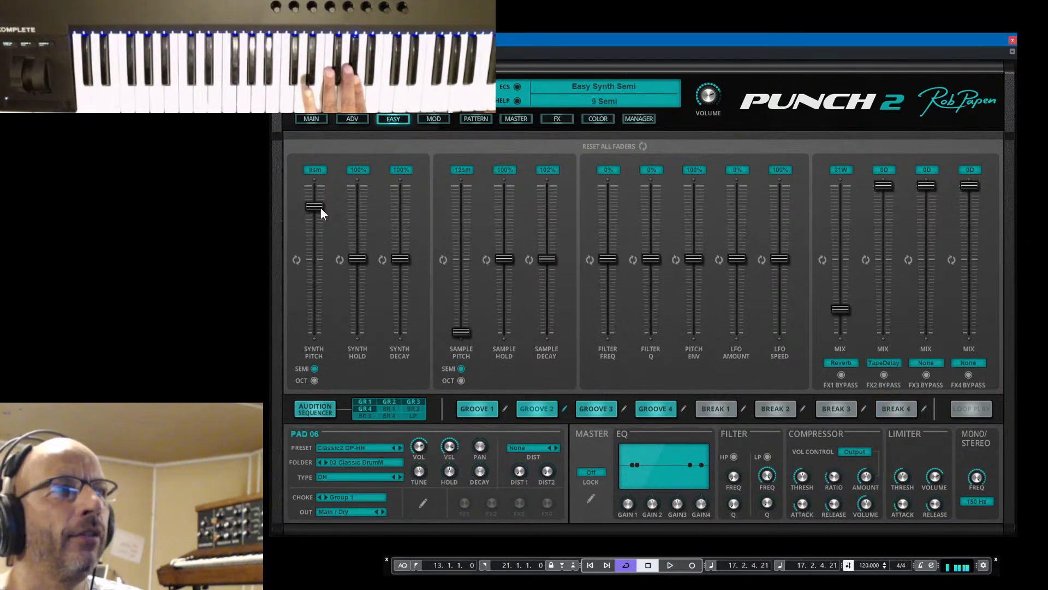
{"action": "left_click_drag", "start_coordinate": [320, 208], "coordinate": [323, 248]}
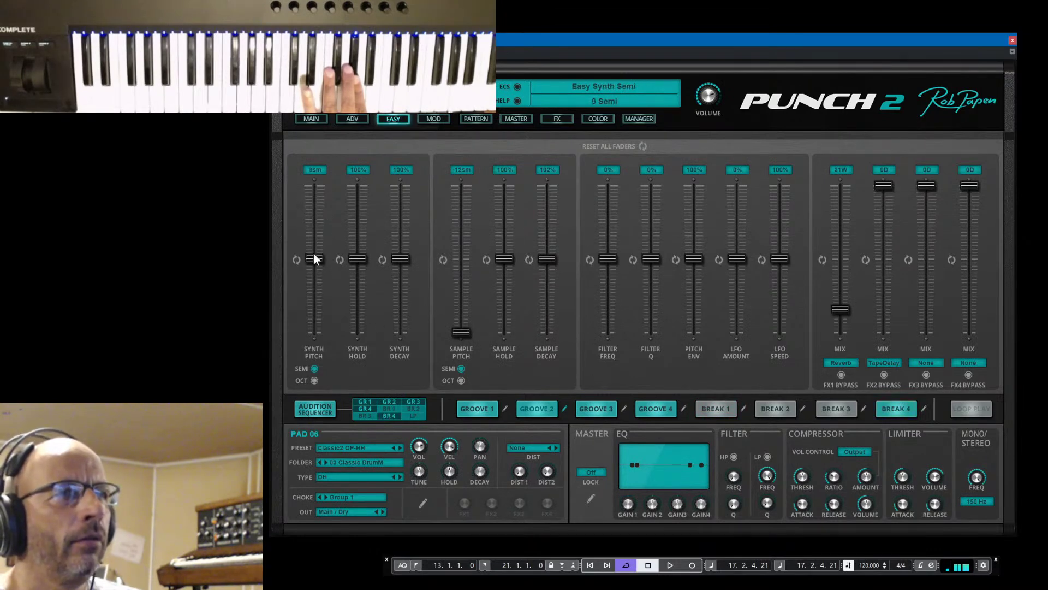
{"action": "mouse_move", "coordinate": [458, 338]}
{"action": "left_mouse_down"}
{"action": "mouse_move", "coordinate": [460, 321]}
{"action": "mouse_move", "coordinate": [455, 348]}
{"action": "left_mouse_up"}
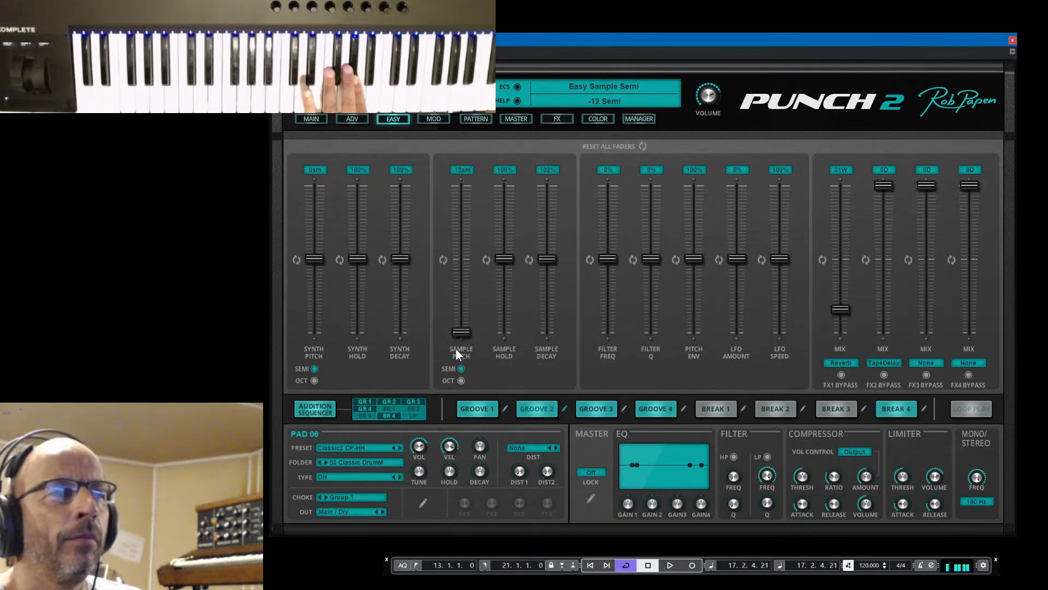
Shorten sample decay to 25%, adjust filter frequency, and raise reverb mix to 98% wet
{"action": "left_click_drag", "start_coordinate": [545, 260], "coordinate": [551, 231]}
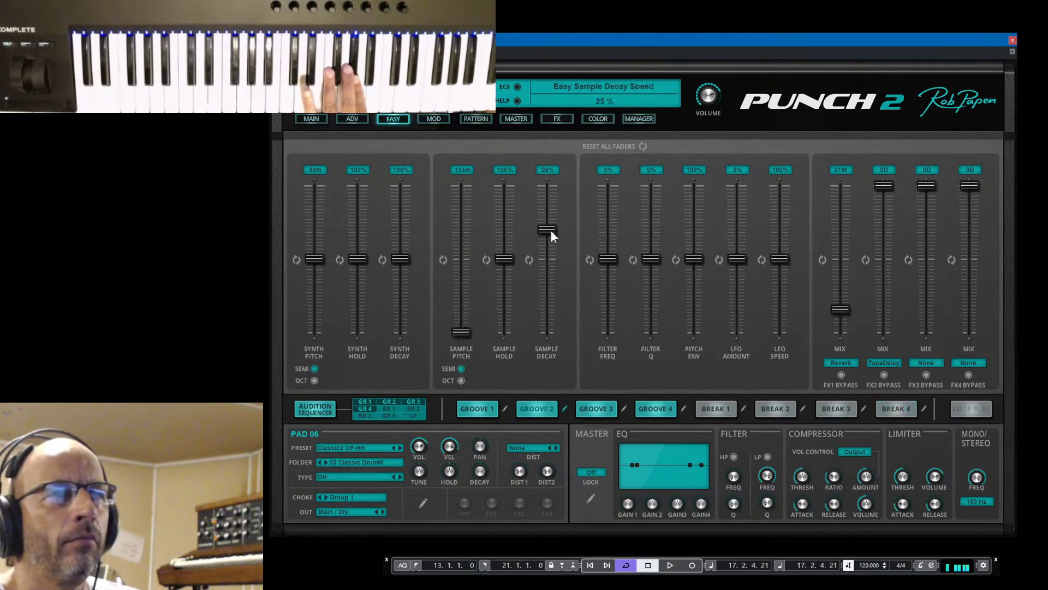
{"action": "left_click_drag", "start_coordinate": [609, 267], "coordinate": [627, 287]}
{"action": "left_click_drag", "start_coordinate": [854, 266], "coordinate": [853, 263]}
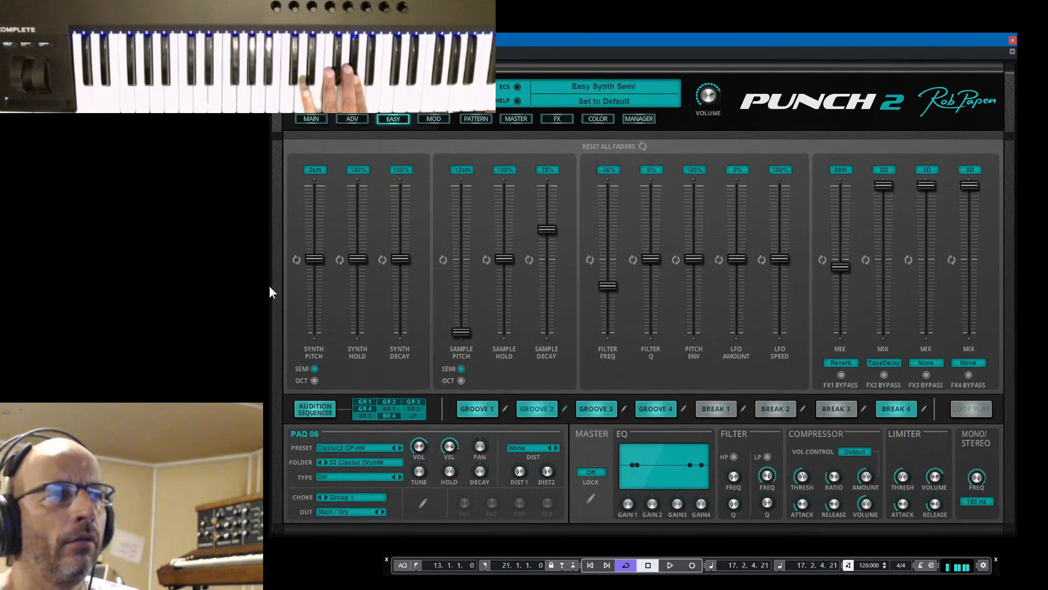
Lower synth pitch to -5 semitones, change synth decay, and set sample pitch to -1
{"action": "left_click_drag", "start_coordinate": [320, 259], "coordinate": [314, 252]}
{"action": "left_click_drag", "start_coordinate": [312, 196], "coordinate": [313, 296]}
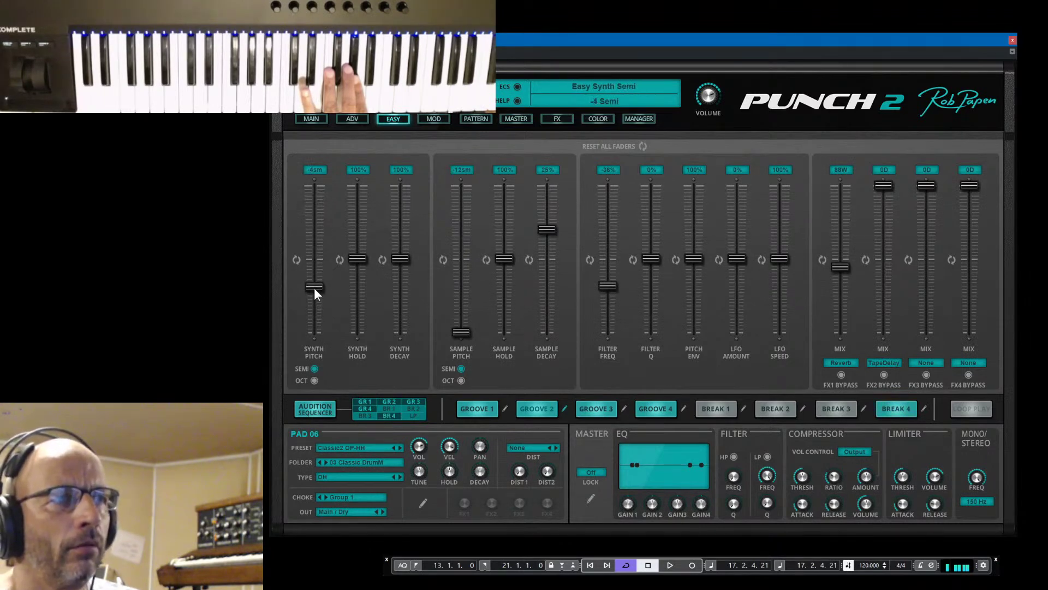
{"action": "mouse_move", "coordinate": [401, 258]}
{"action": "left_mouse_down"}
{"action": "mouse_move", "coordinate": [418, 215]}
{"action": "mouse_move", "coordinate": [411, 273]}
{"action": "left_mouse_up"}
{"action": "left_click_drag", "start_coordinate": [461, 332], "coordinate": [465, 319]}
{"action": "left_click_drag", "start_coordinate": [456, 257], "coordinate": [467, 279]}
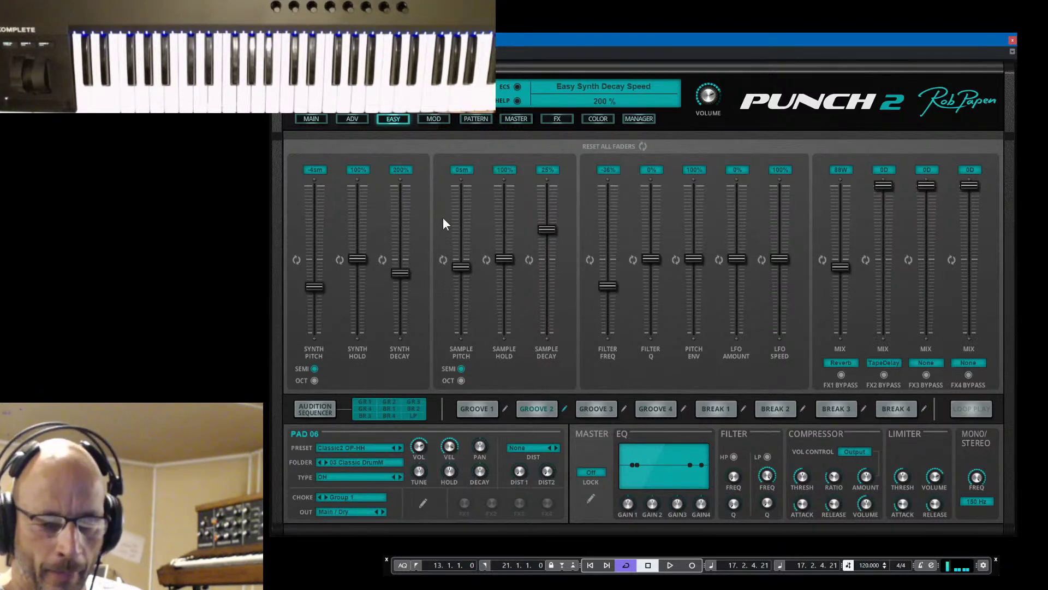
Record while adjusting synth decay and sample pitch to -3, then replay from the left locator
{"action": "key", "text": "KP_Multiply"}
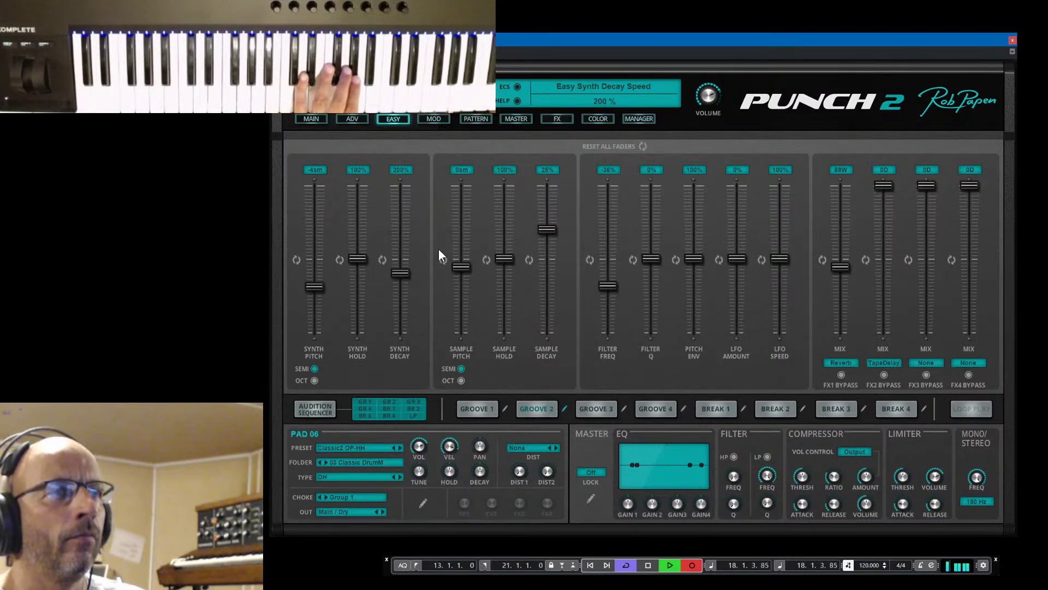
{"action": "left_click_drag", "start_coordinate": [404, 270], "coordinate": [467, 299]}
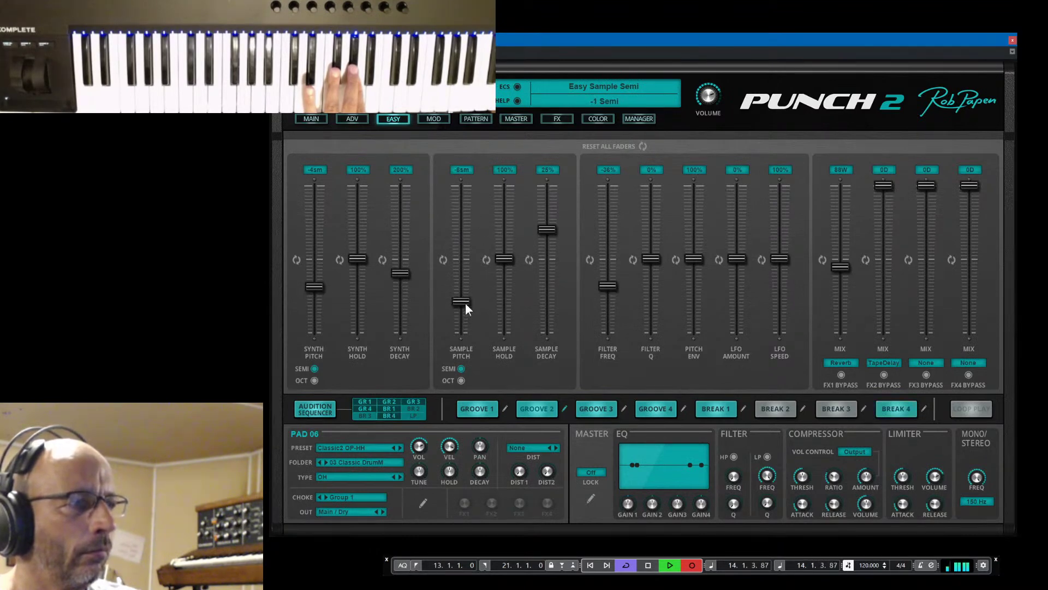
{"action": "left_click_drag", "start_coordinate": [478, 240], "coordinate": [473, 265]}
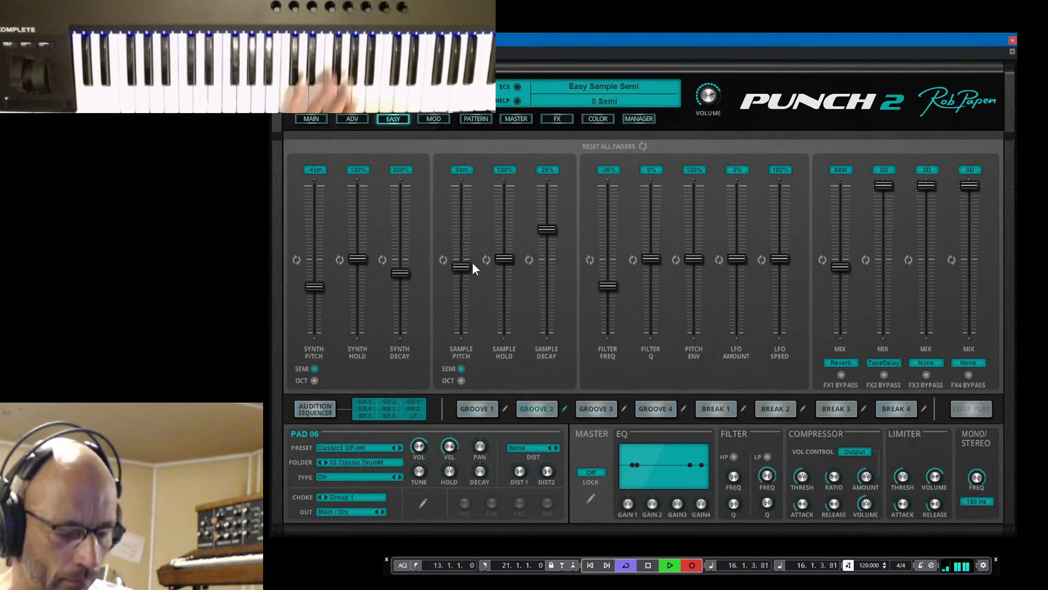
{"action": "key", "text": "space"}
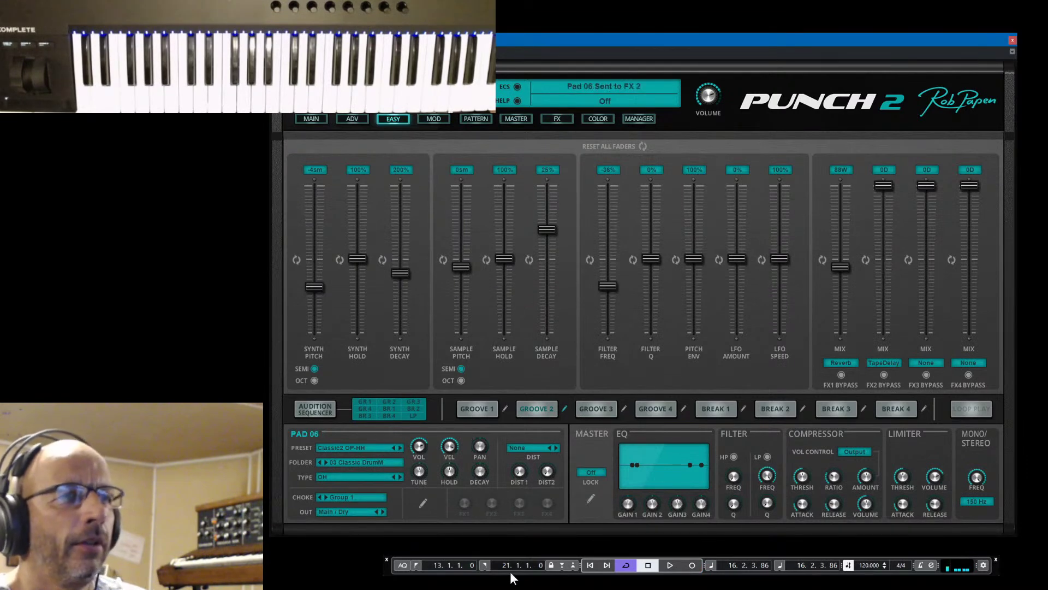
{"action": "left_click", "coordinate": [416, 566]}
{"action": "key", "text": "space"}
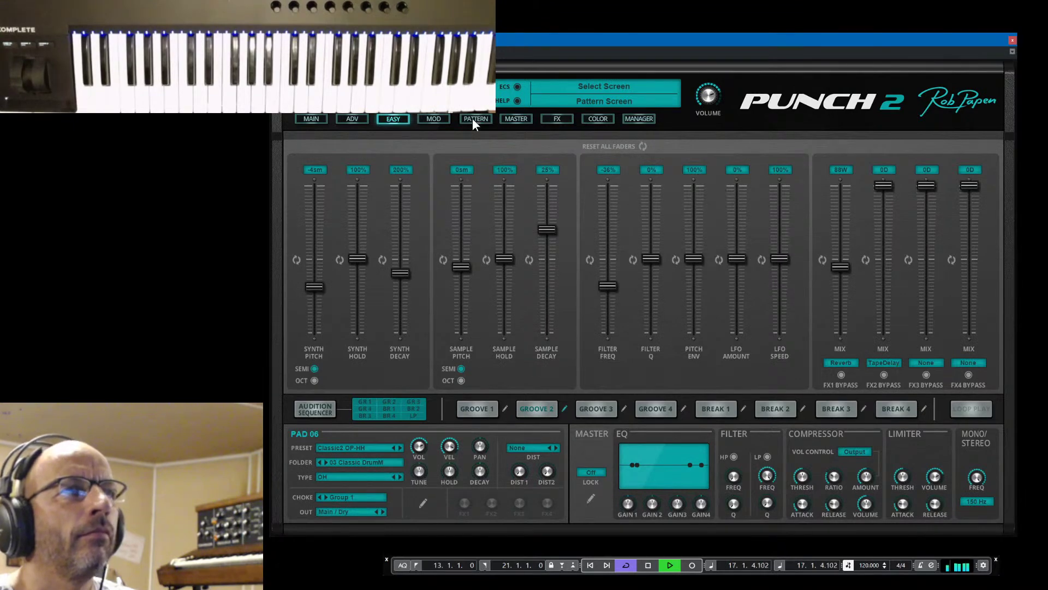
Check the project behind Punch 2, then open its kit preset manager
{"action": "left_click_drag", "start_coordinate": [631, 37], "coordinate": [645, 71]}
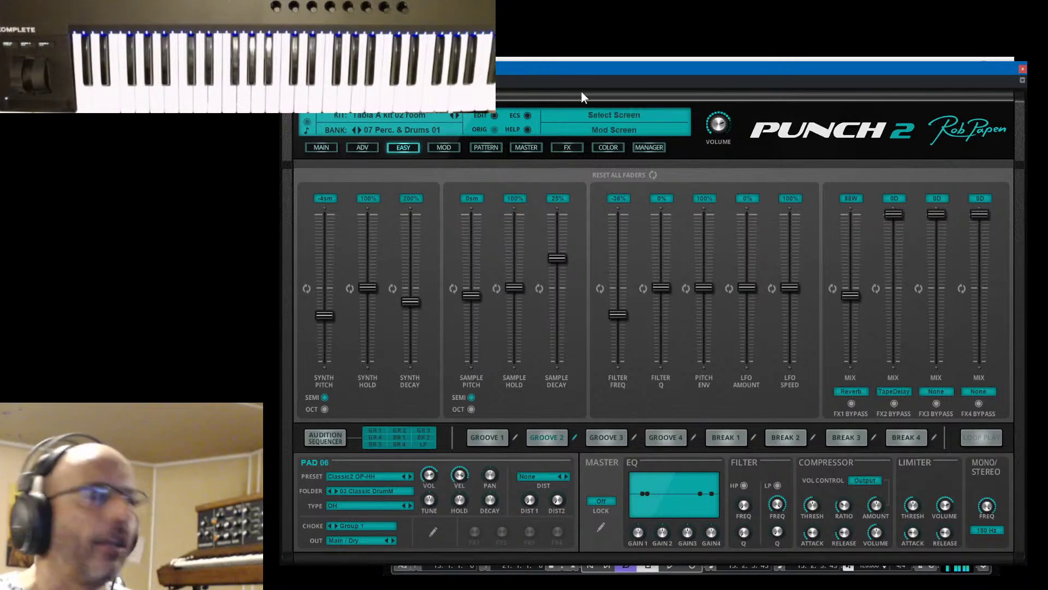
{"action": "left_click_drag", "start_coordinate": [635, 69], "coordinate": [633, 29]}
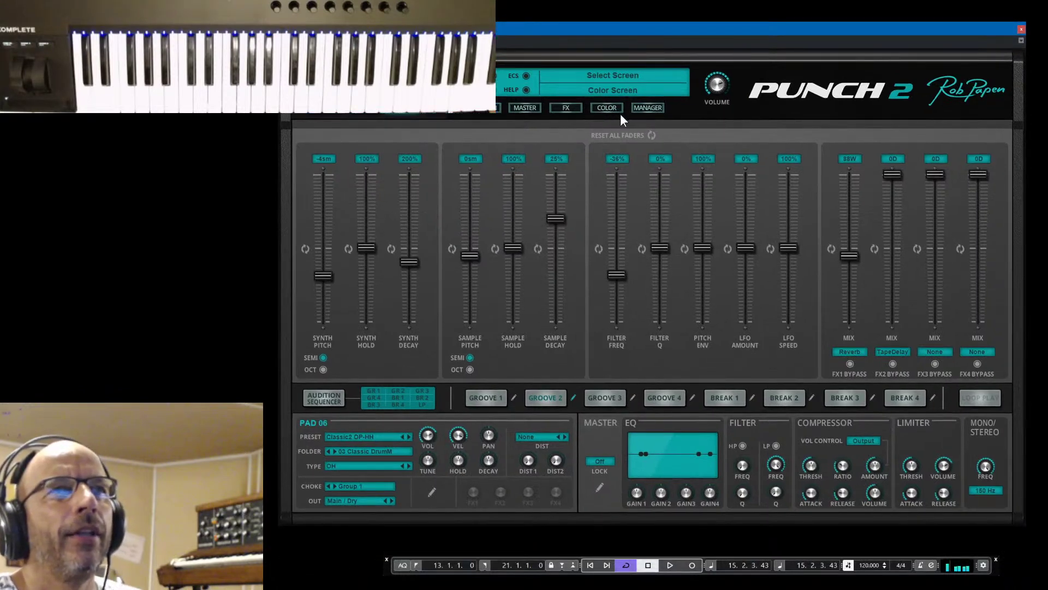
{"action": "left_click", "coordinate": [310, 113]}
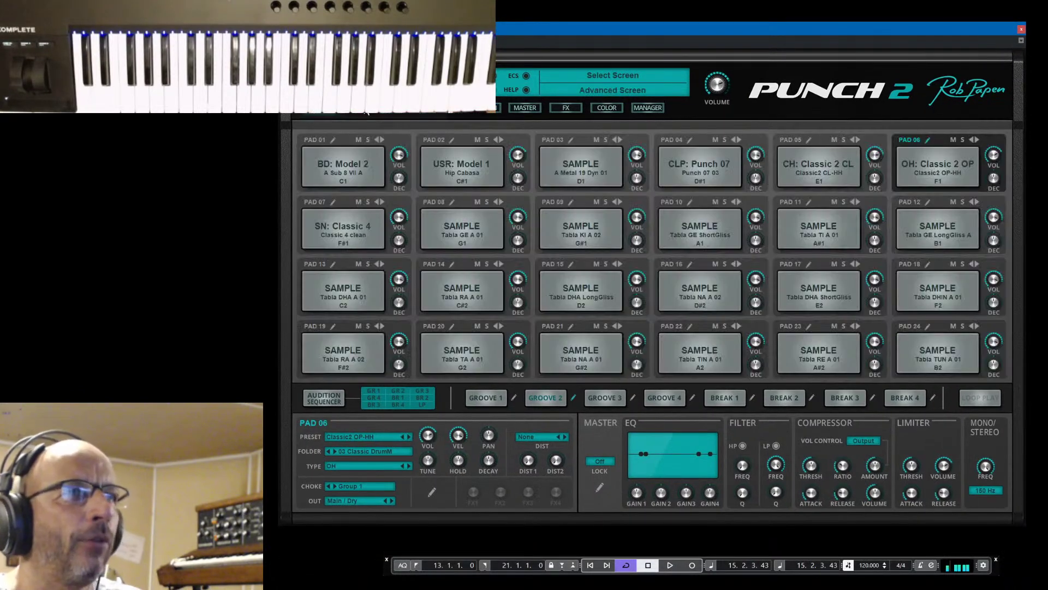
{"action": "left_click", "coordinate": [394, 107]}
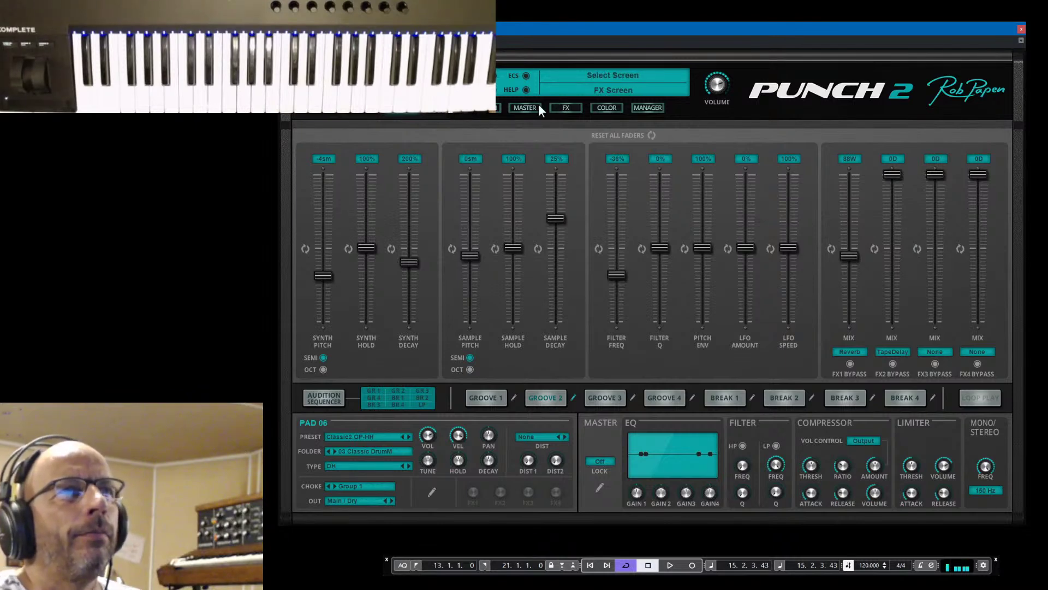
{"action": "left_click", "coordinate": [644, 106]}
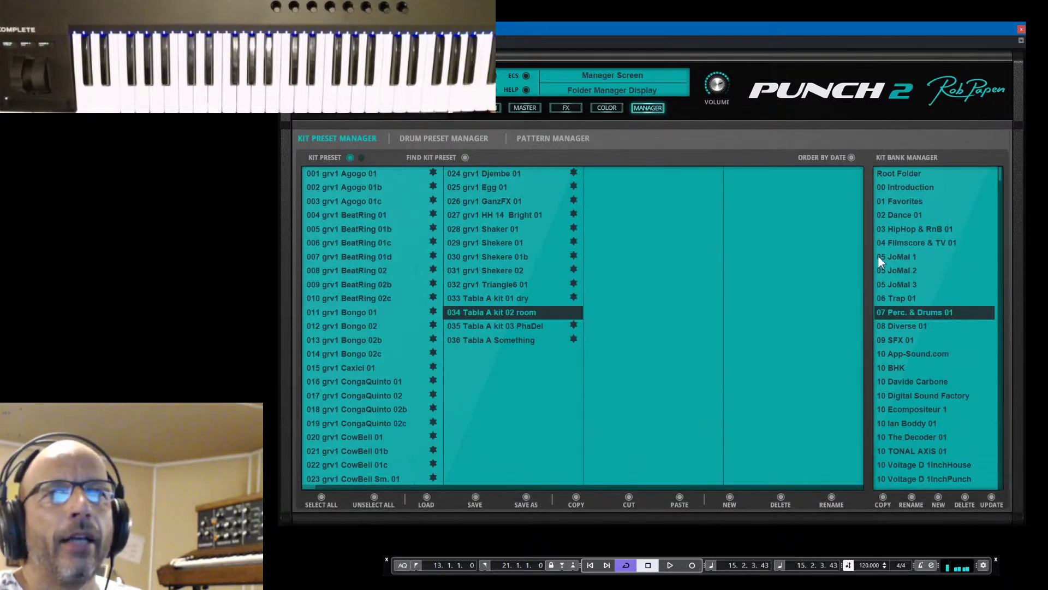
Load the 056 SFX&Drum Water 02 edit kit from 04 Filmscore & TV 01, volume 1.5 dB
{"action": "left_click", "coordinate": [902, 242]}
{"action": "left_click", "coordinate": [776, 312]}
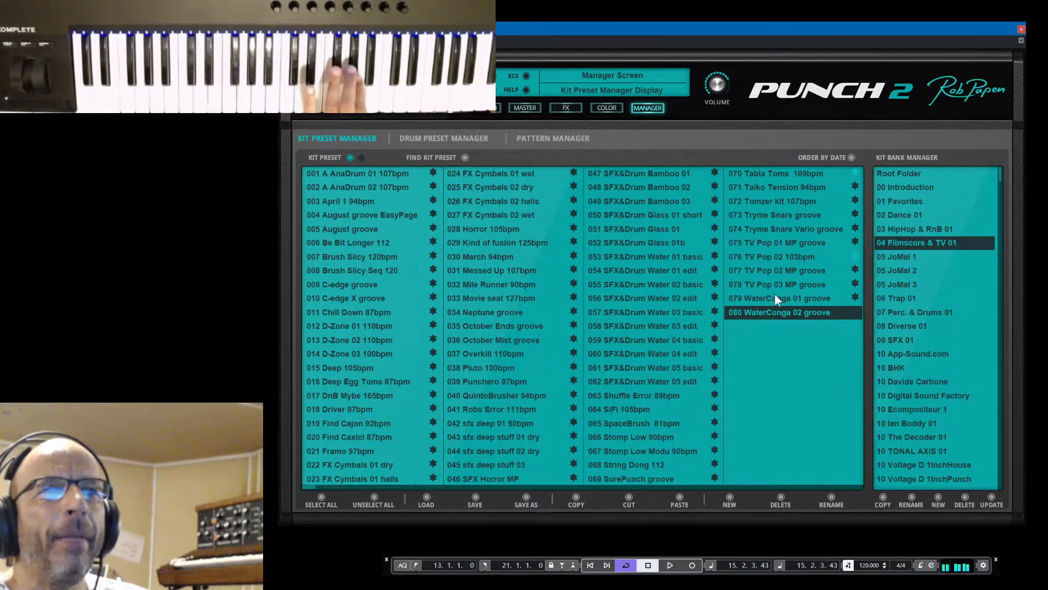
{"action": "left_click", "coordinate": [772, 297]}
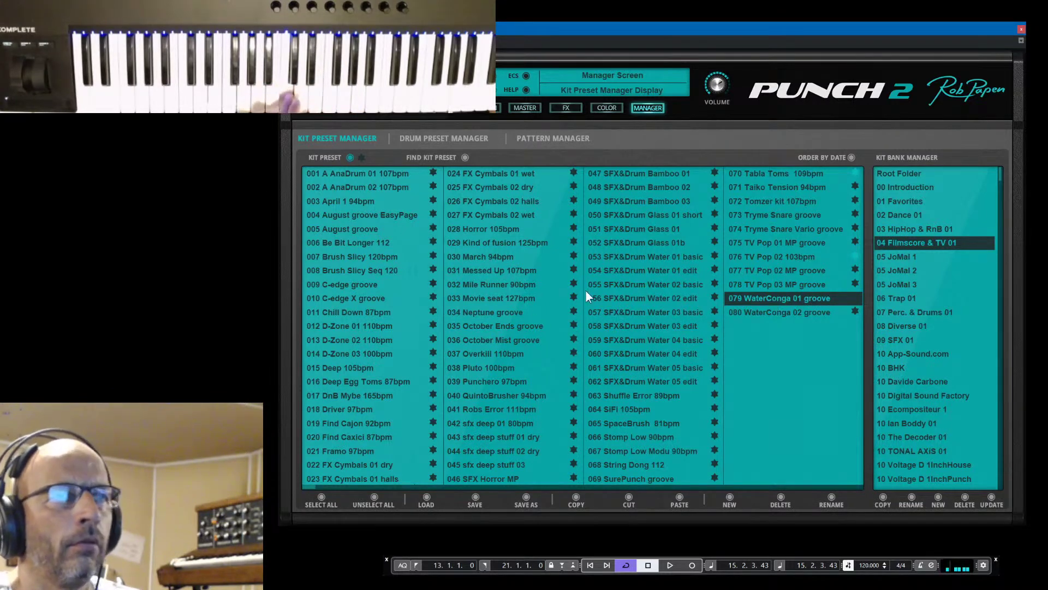
{"action": "left_click", "coordinate": [610, 297]}
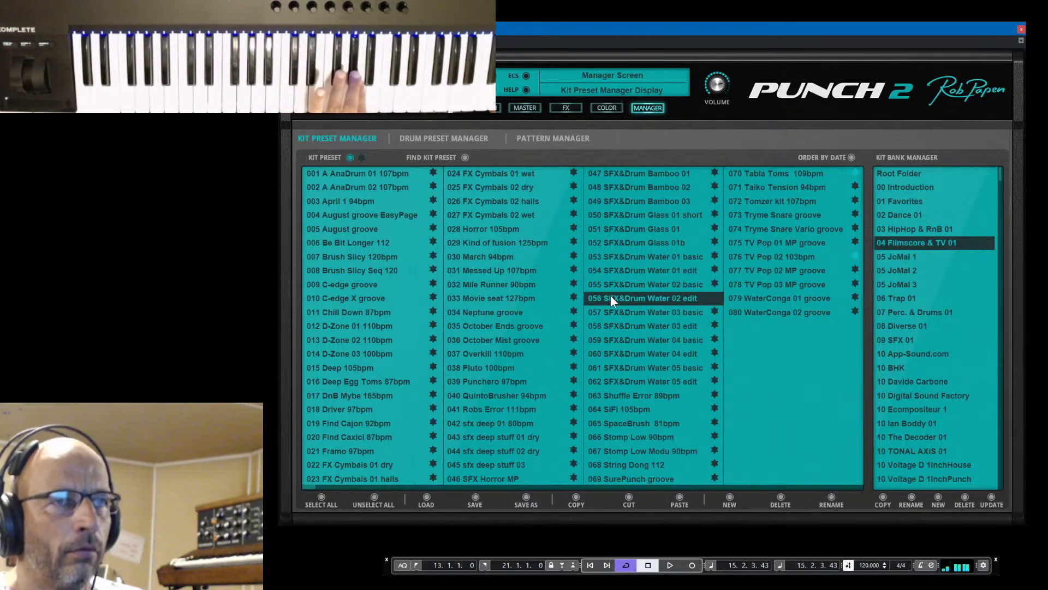
{"action": "left_click_drag", "start_coordinate": [709, 85], "coordinate": [712, 83]}
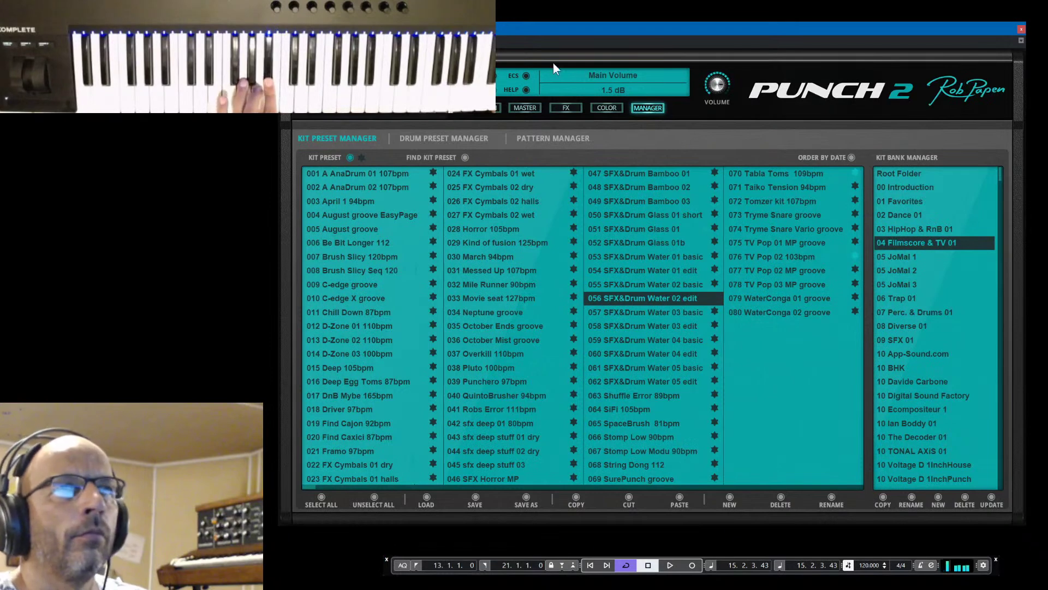
Tune Pad 22's sample down to -36 semitones
{"action": "left_click", "coordinate": [484, 108]}
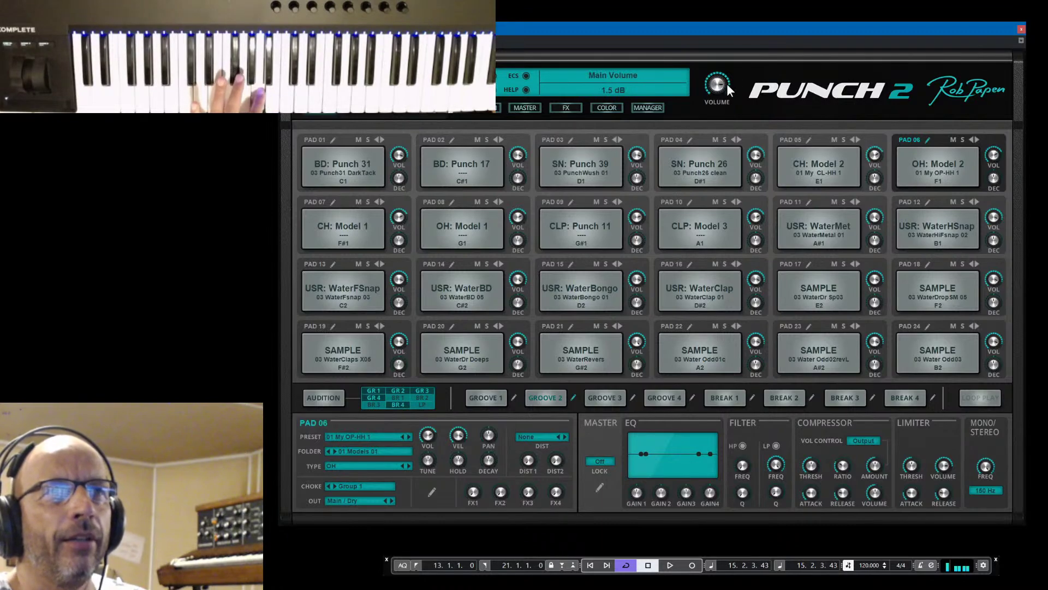
{"action": "left_click", "coordinate": [687, 325]}
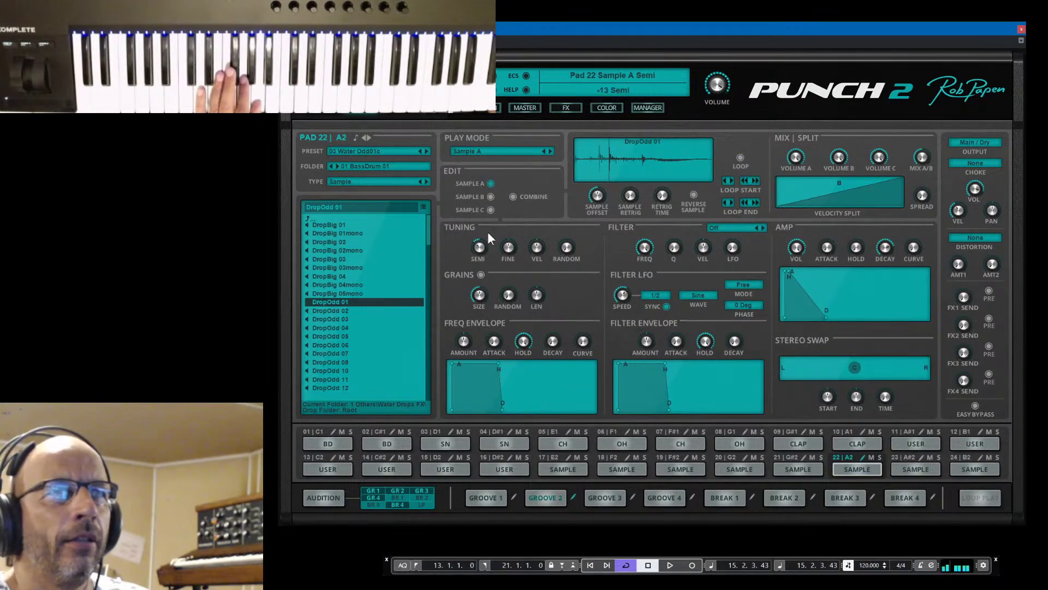
{"action": "left_click_drag", "start_coordinate": [492, 226], "coordinate": [492, 262]}
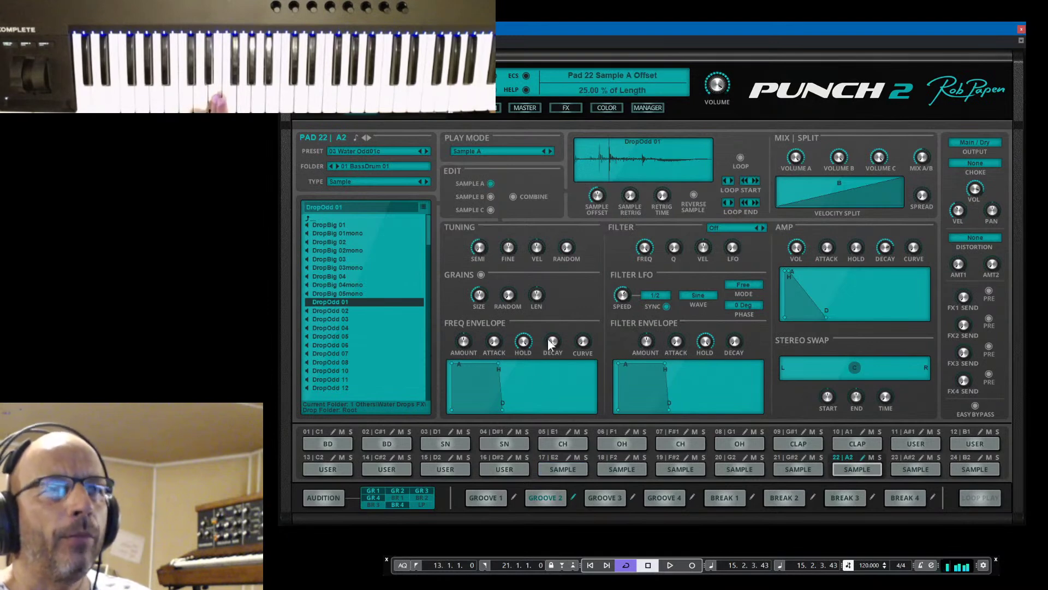
Turn off Pad 17's reverse sample and set its sample offset near the start
{"action": "left_click", "coordinate": [567, 465]}
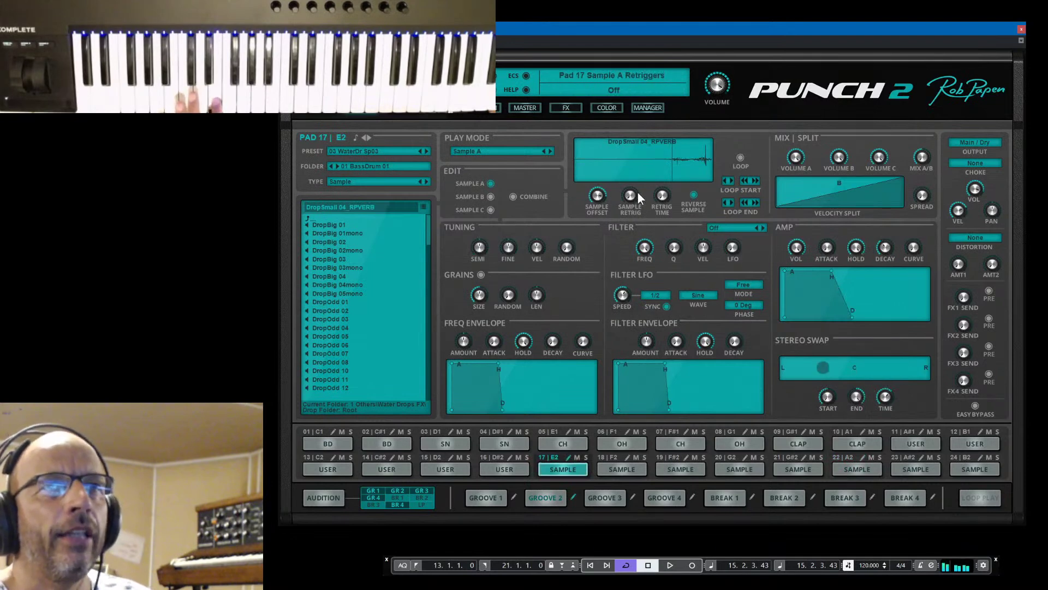
{"action": "mouse_move", "coordinate": [597, 194]}
{"action": "left_mouse_down"}
{"action": "mouse_move", "coordinate": [601, 214]}
{"action": "mouse_move", "coordinate": [617, 197]}
{"action": "mouse_move", "coordinate": [617, 214]}
{"action": "left_mouse_up"}
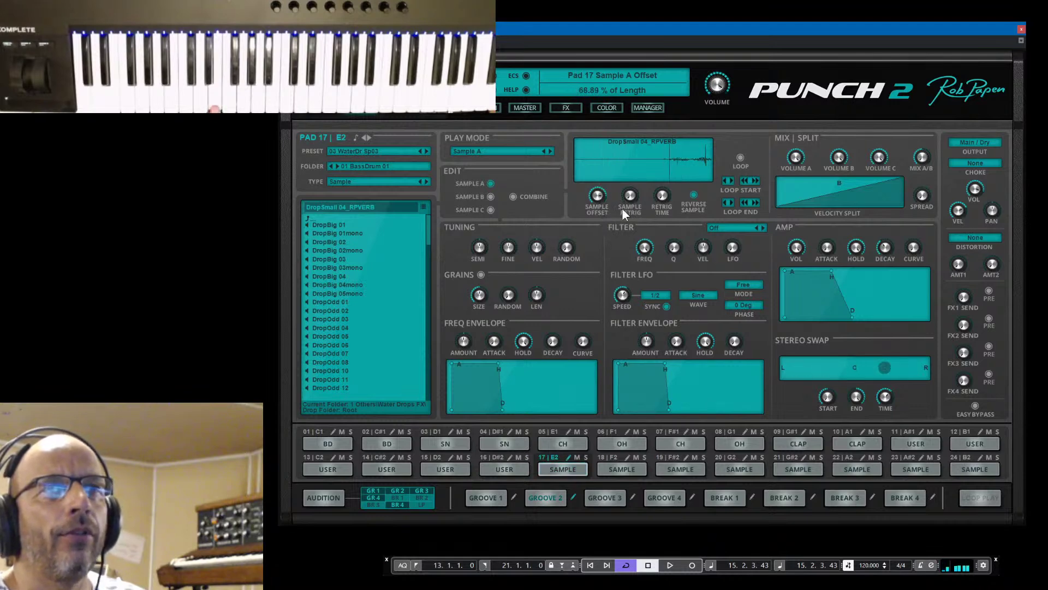
{"action": "left_click", "coordinate": [693, 194]}
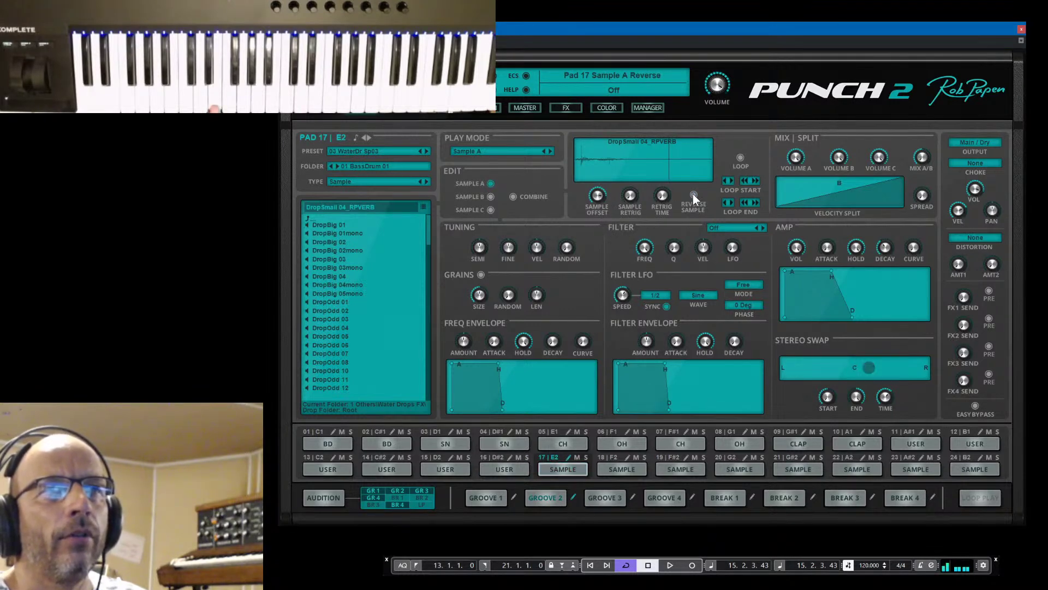
{"action": "left_click_drag", "start_coordinate": [593, 201], "coordinate": [607, 261]}
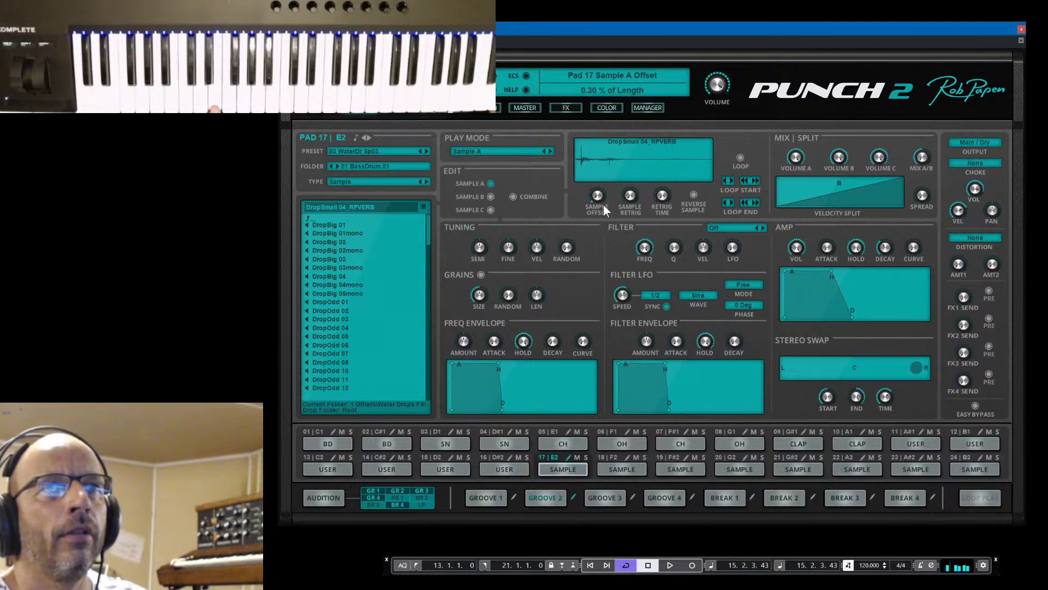
{"action": "scroll", "coordinate": [598, 195], "scroll_direction": "up", "scroll_amount": 1}
{"action": "left_click_drag", "start_coordinate": [597, 191], "coordinate": [596, 188]}
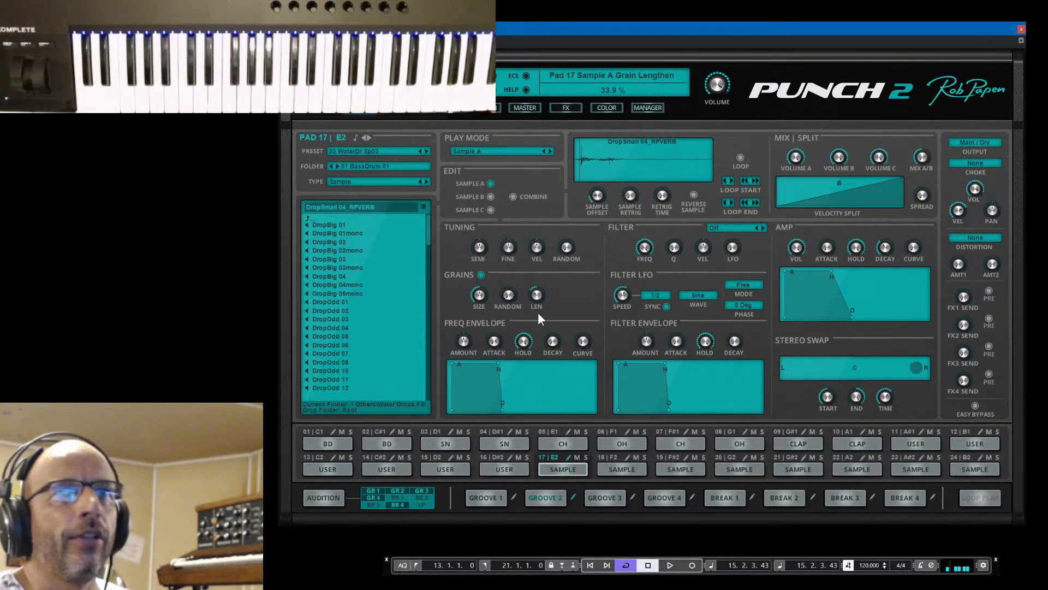
{"action": "left_click", "coordinate": [326, 112]}
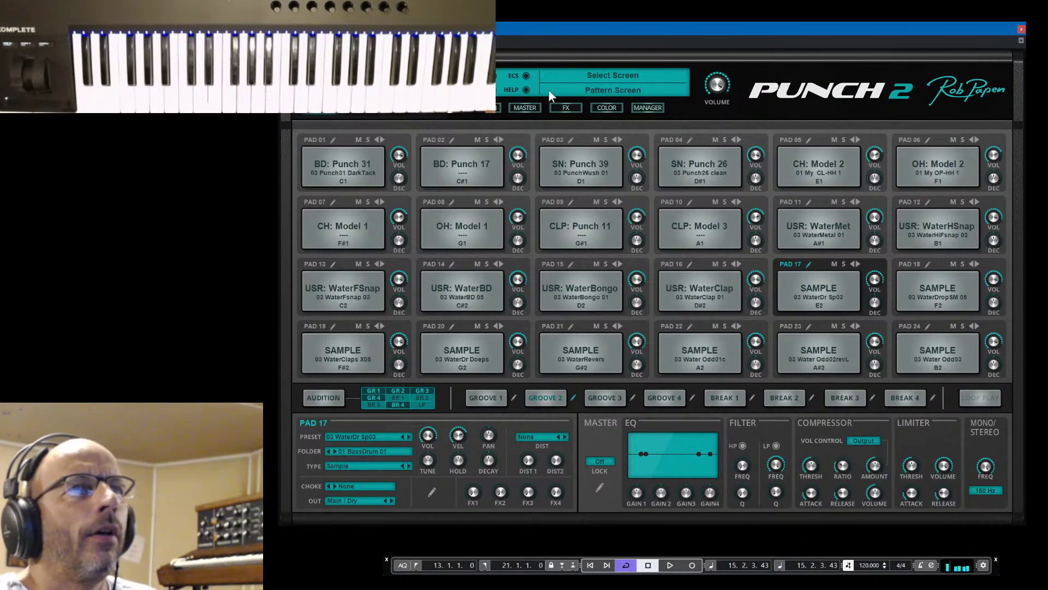
Load the 039 Punchero 97bpm kit into Punch 2 and close the plugin window
{"action": "left_click", "coordinate": [647, 109]}
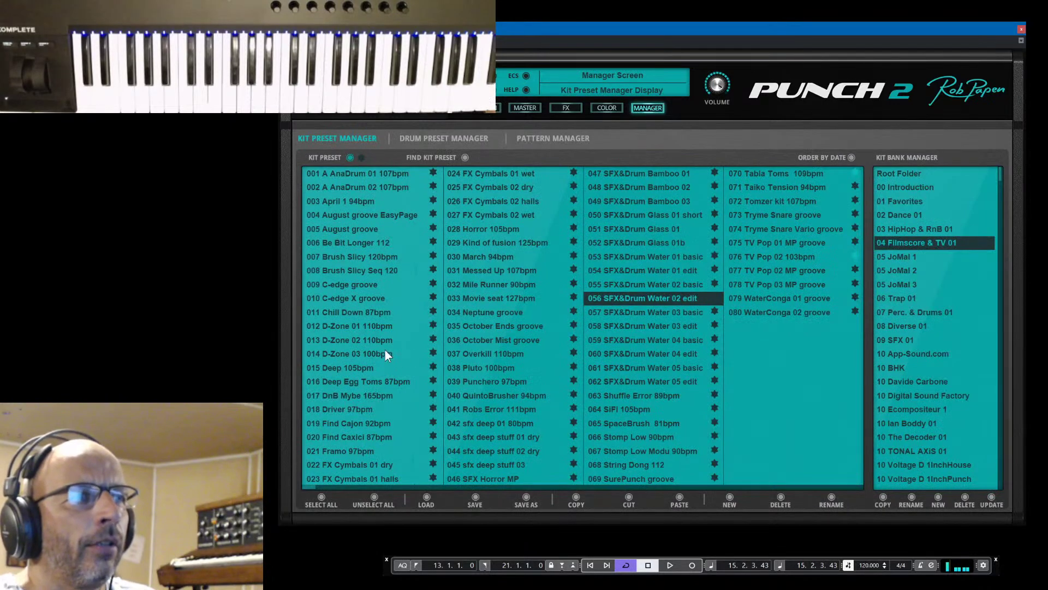
{"action": "left_click", "coordinate": [345, 325]}
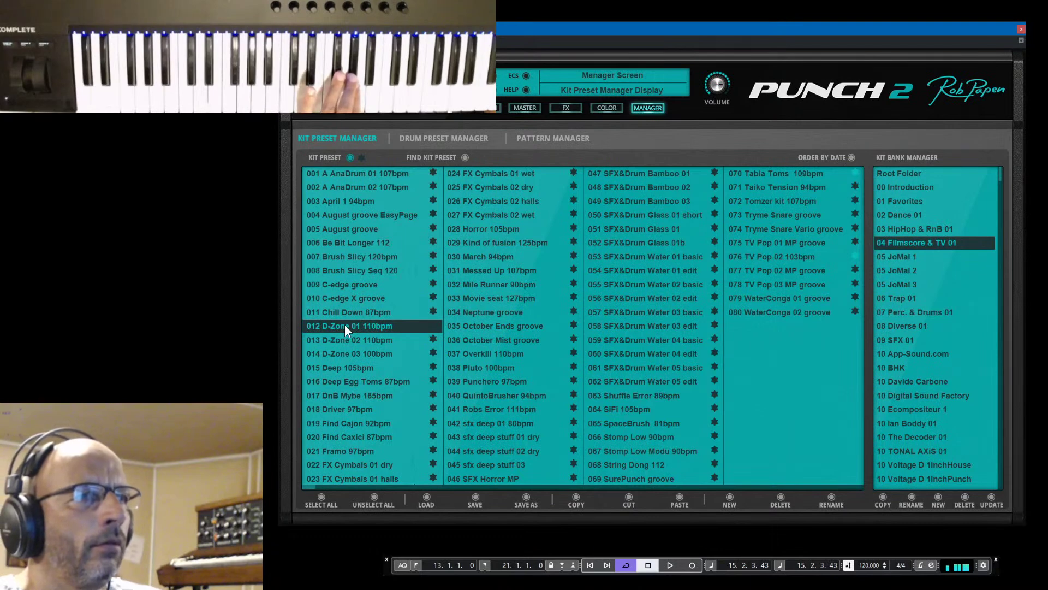
{"action": "left_click", "coordinate": [475, 380]}
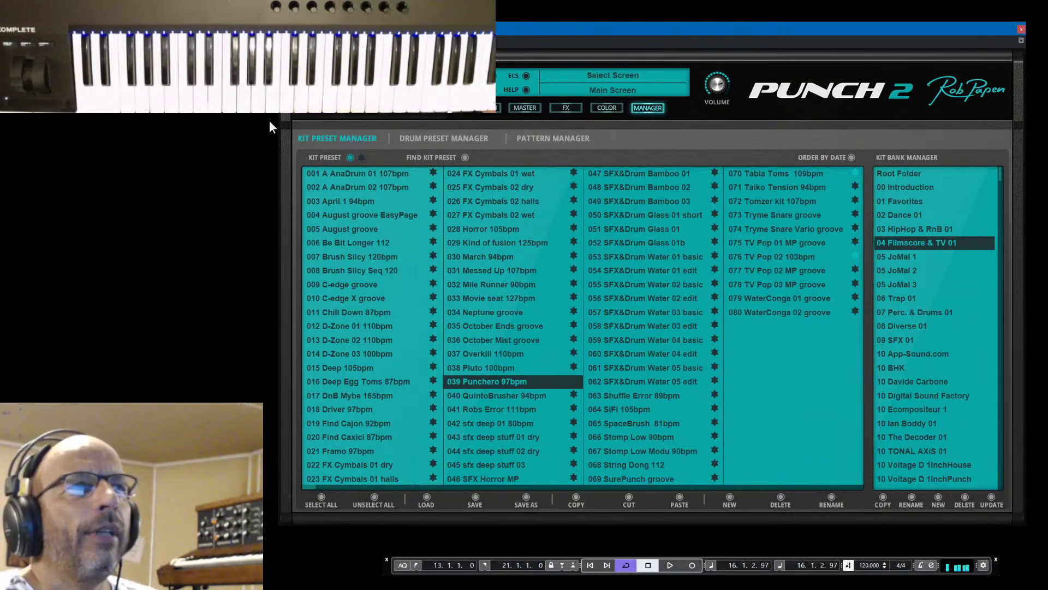
{"action": "left_click", "coordinate": [320, 113]}
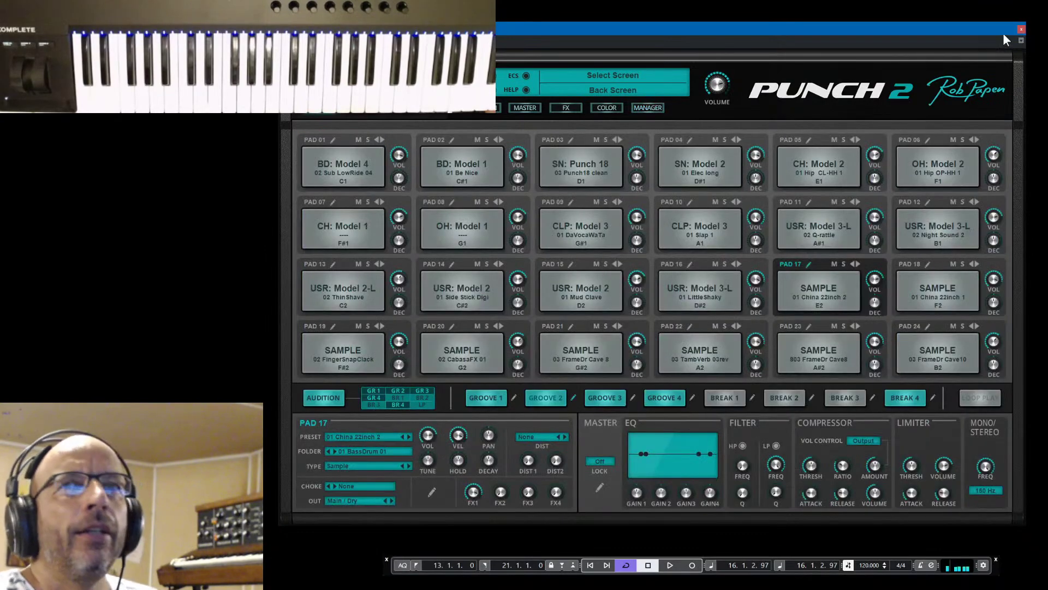
{"action": "left_click", "coordinate": [1020, 29]}
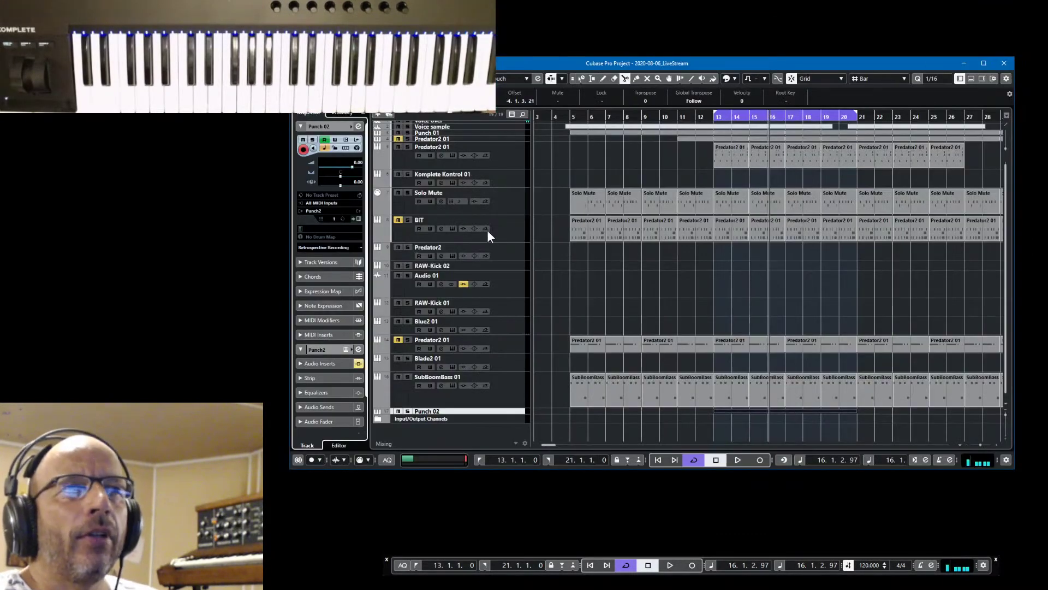
Open the BIT track's B.I.T. instrument panel and unmute the BIT track
{"action": "left_click", "coordinate": [518, 233]}
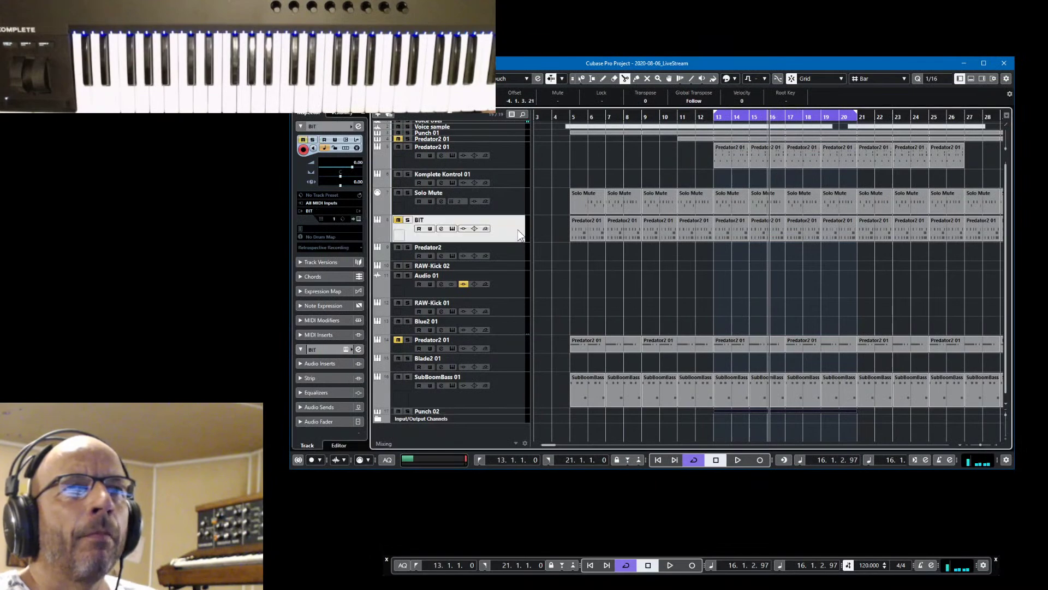
{"action": "left_click", "coordinate": [358, 218]}
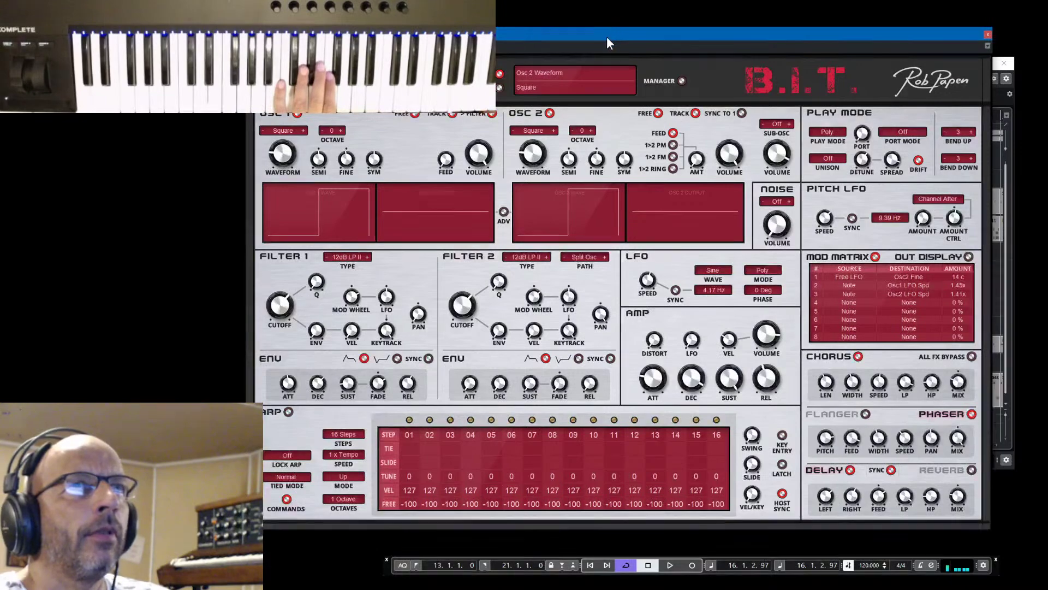
{"action": "left_click_drag", "start_coordinate": [609, 34], "coordinate": [462, 408]}
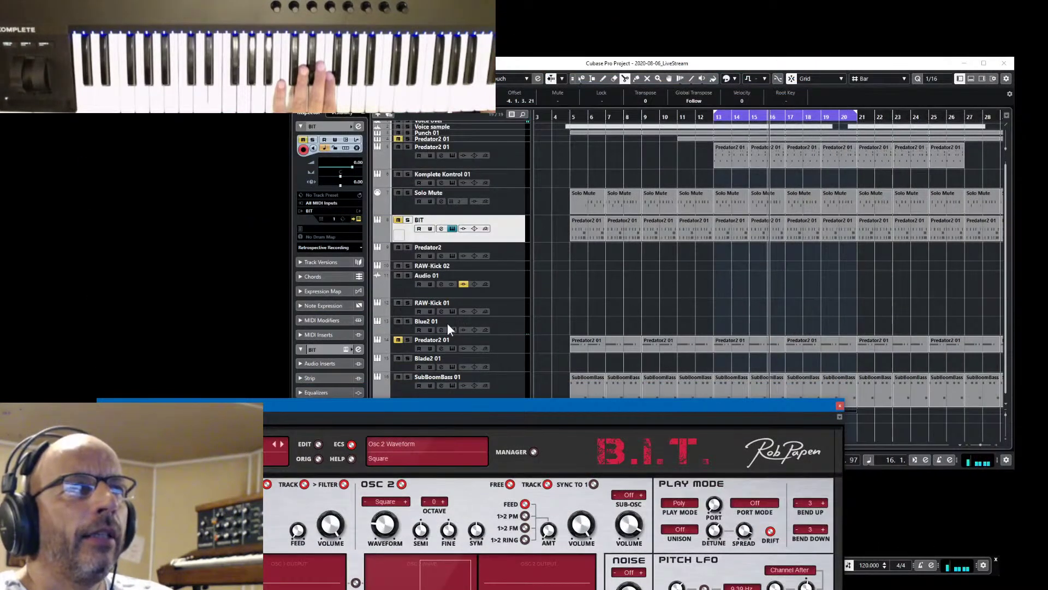
{"action": "left_click", "coordinate": [398, 219]}
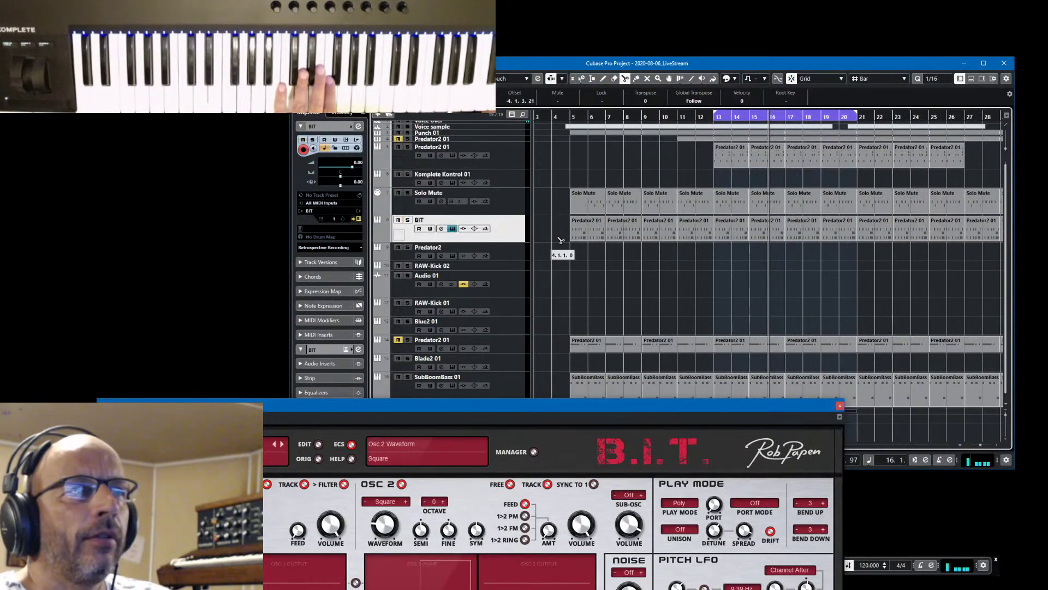
Delete the BIT track's Predator2 parts from bar 5 to bar 24
{"action": "left_click_drag", "start_coordinate": [585, 405], "coordinate": [649, 311]}
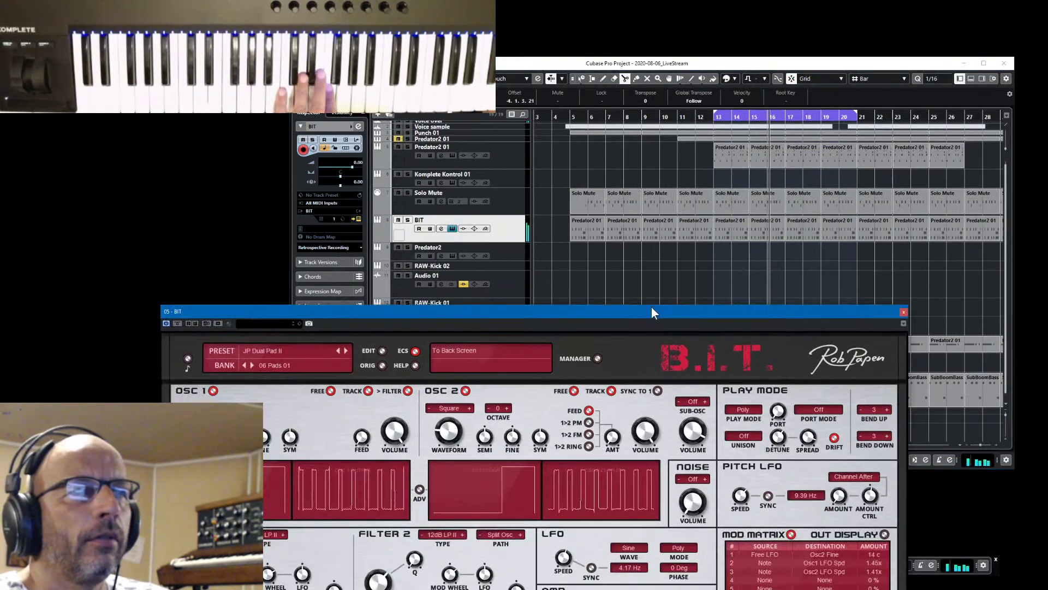
{"action": "left_click", "coordinate": [563, 235]}
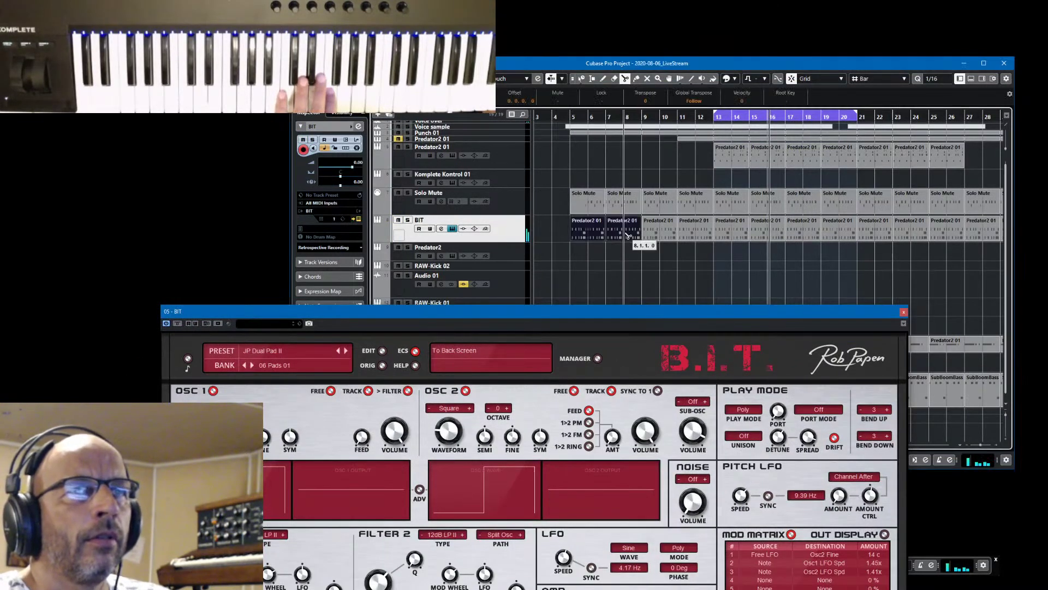
{"action": "left_click_drag", "start_coordinate": [554, 229], "coordinate": [924, 238]}
{"action": "key", "text": "Delete"}
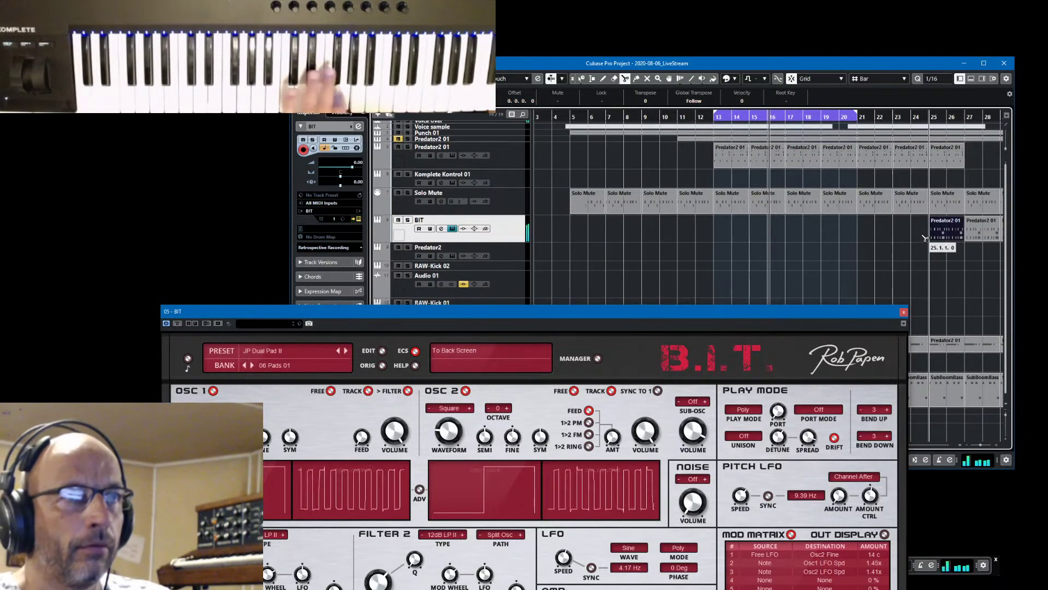
{"action": "left_click_drag", "start_coordinate": [727, 309], "coordinate": [761, 135]}
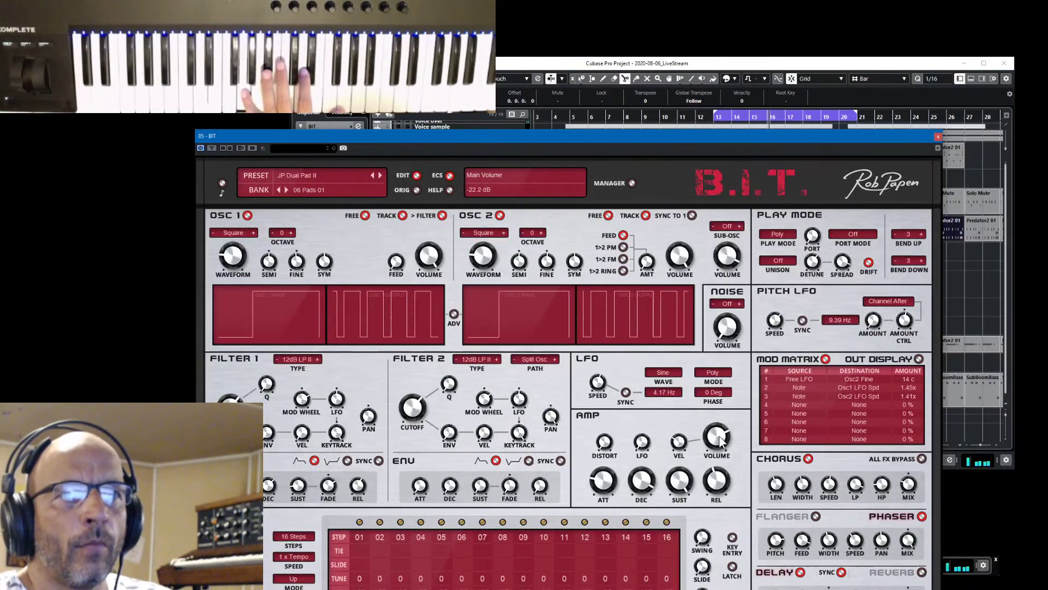
Switch B.I.T. to Arp mode with a 2-octave range, keeping all steps enabled
{"action": "left_click_drag", "start_coordinate": [690, 137], "coordinate": [720, 66]}
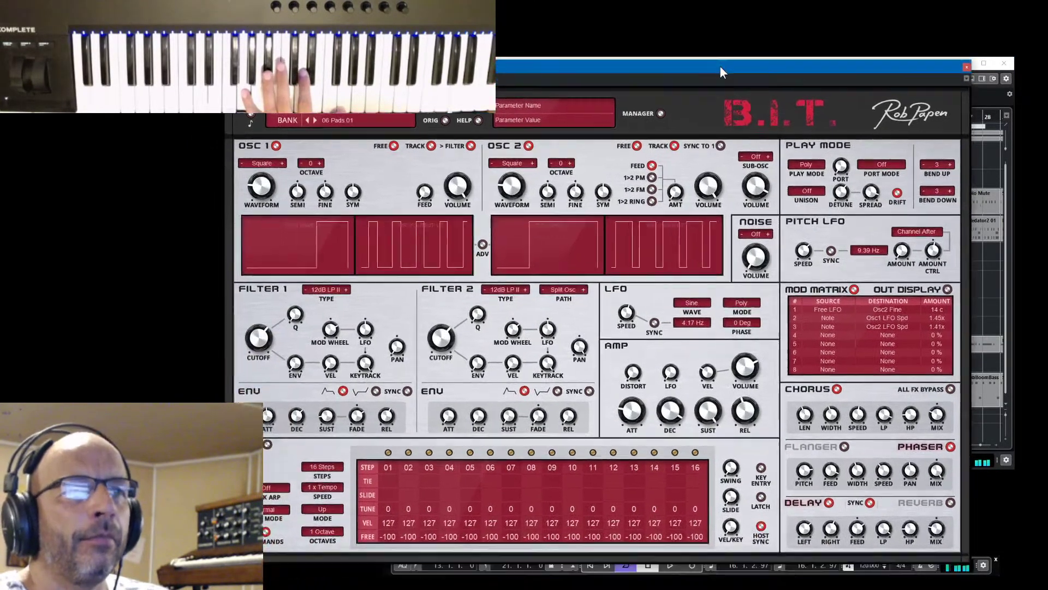
{"action": "left_click", "coordinate": [268, 445]}
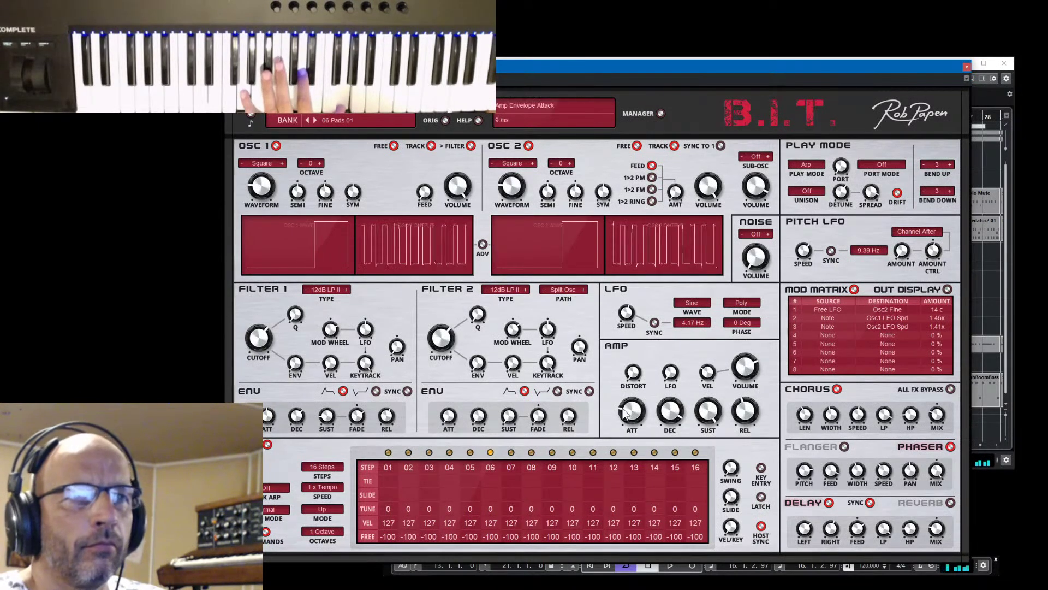
{"action": "scroll", "coordinate": [742, 418], "scroll_direction": "down", "scroll_amount": 5}
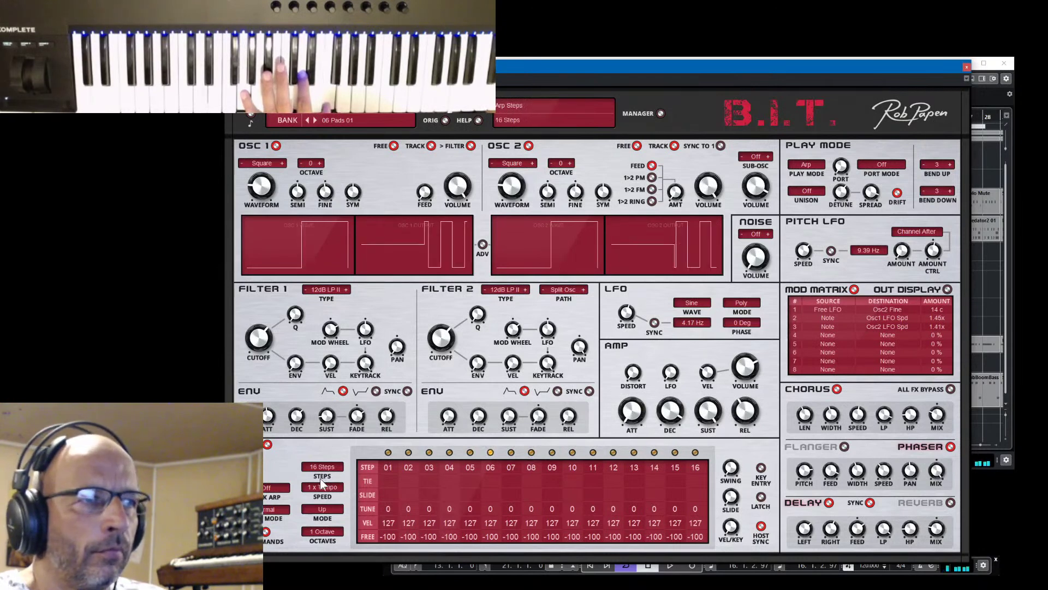
{"action": "left_click", "coordinate": [326, 529]}
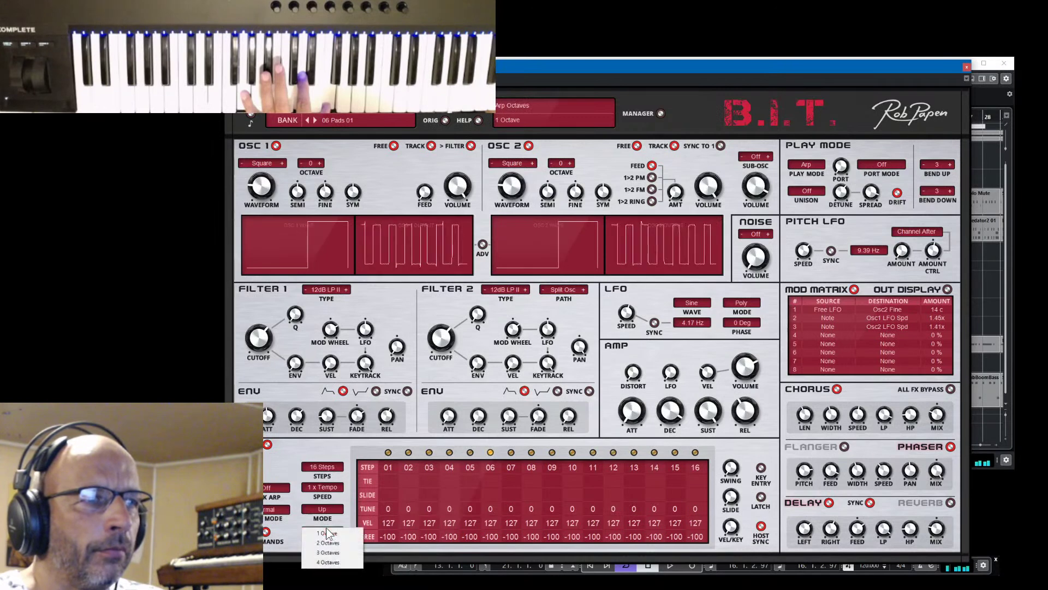
{"action": "left_click", "coordinate": [333, 543]}
{"action": "left_click", "coordinate": [495, 467]}
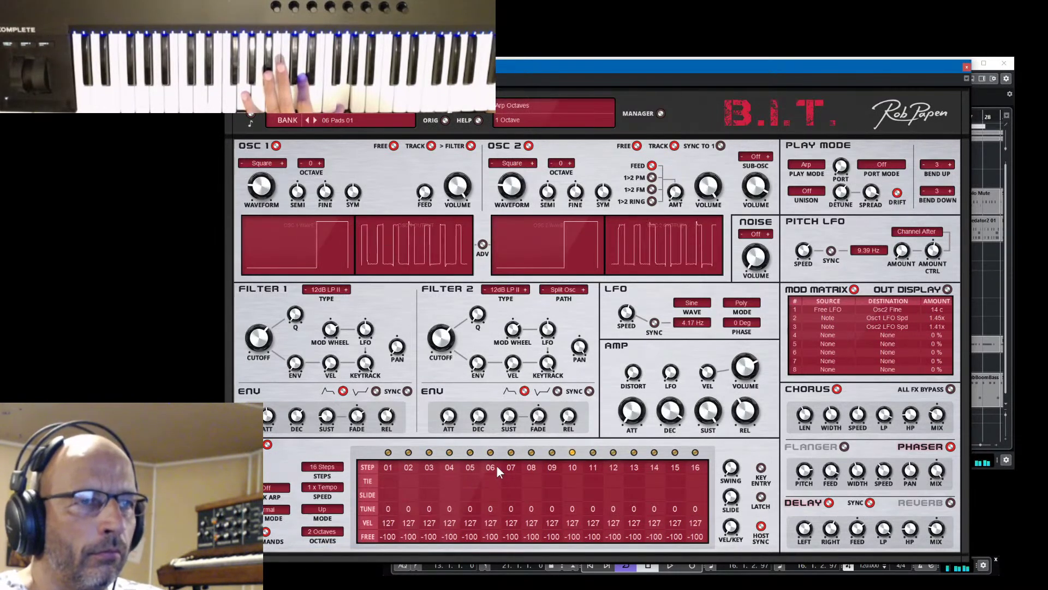
{"action": "left_click", "coordinate": [601, 467]}
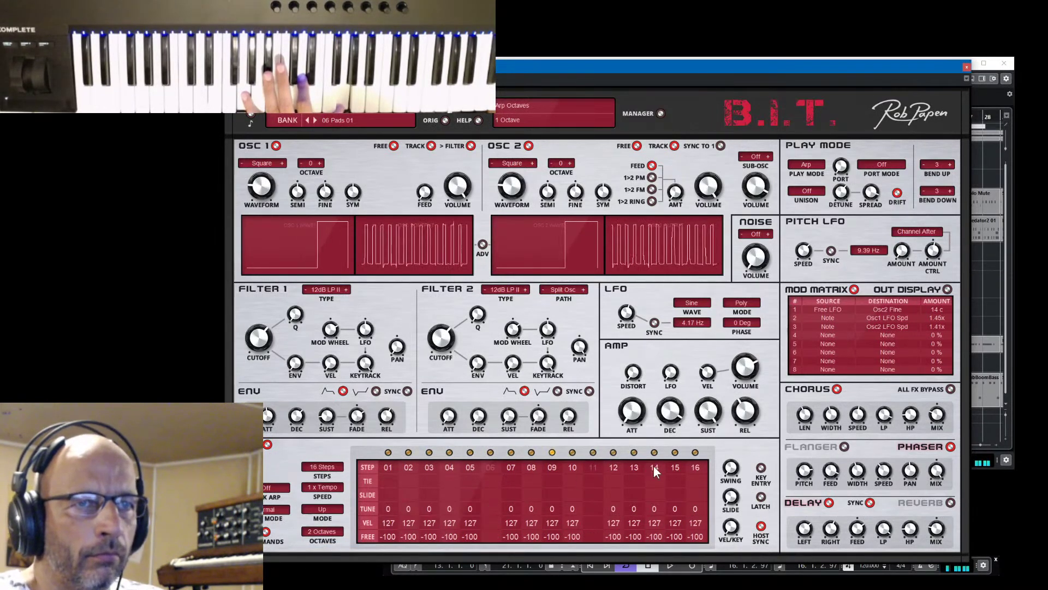
{"action": "left_click", "coordinate": [654, 467]}
{"action": "left_click", "coordinate": [600, 467]}
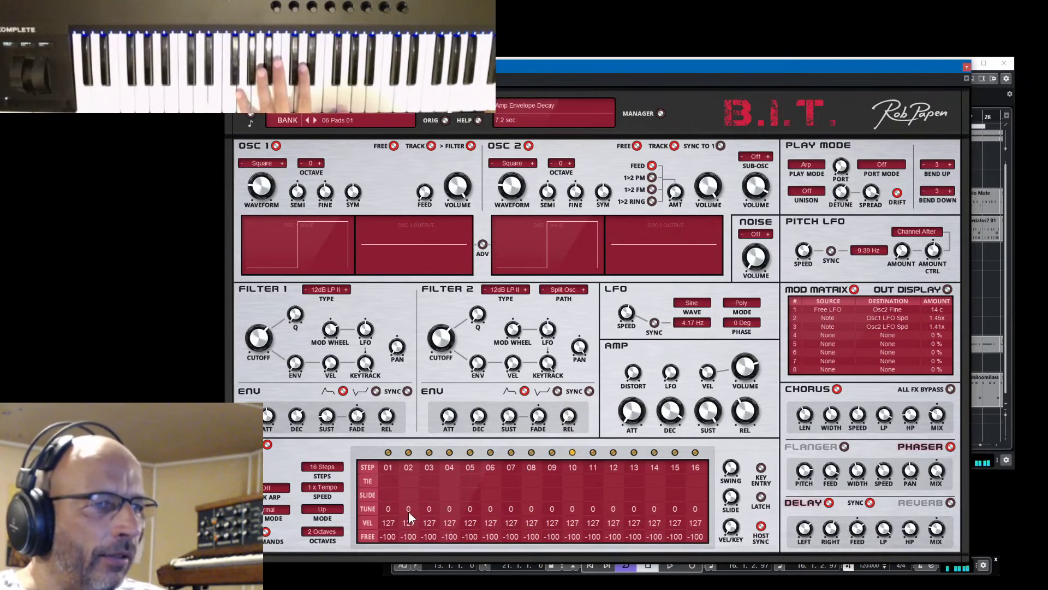
Tune step 04 to 7 and step 07 to 12, keeping the arp at 16 steps
{"action": "left_click_drag", "start_coordinate": [454, 507], "coordinate": [450, 496]}
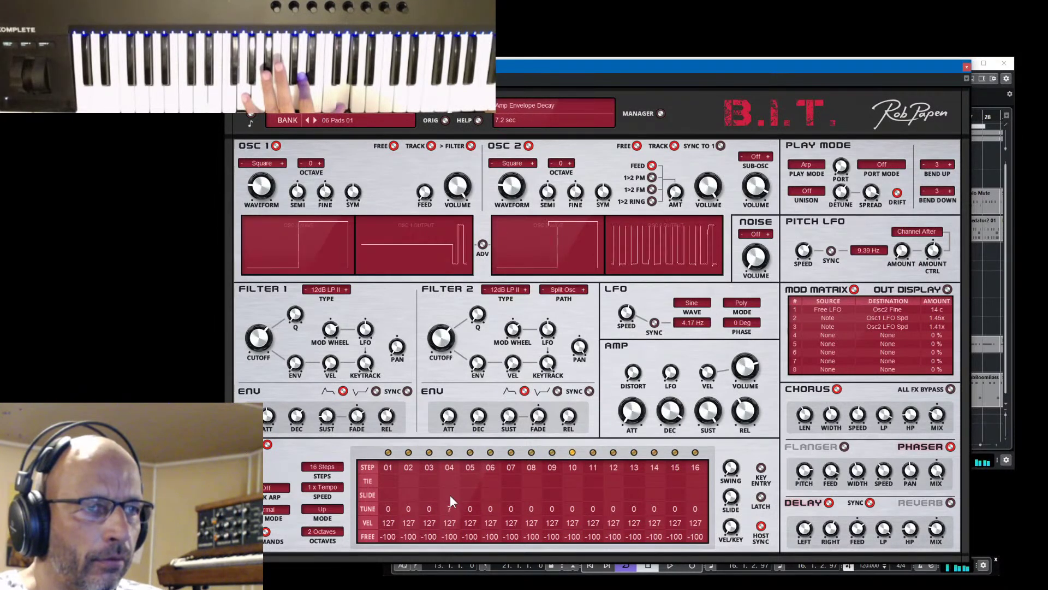
{"action": "left_click_drag", "start_coordinate": [510, 509], "coordinate": [517, 502]}
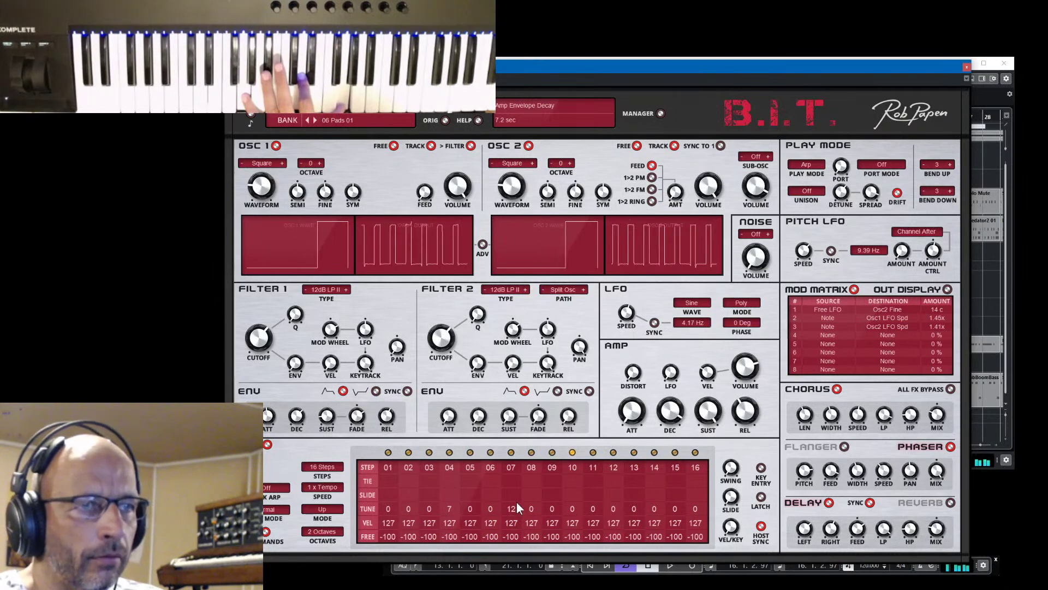
{"action": "left_click", "coordinate": [323, 467]}
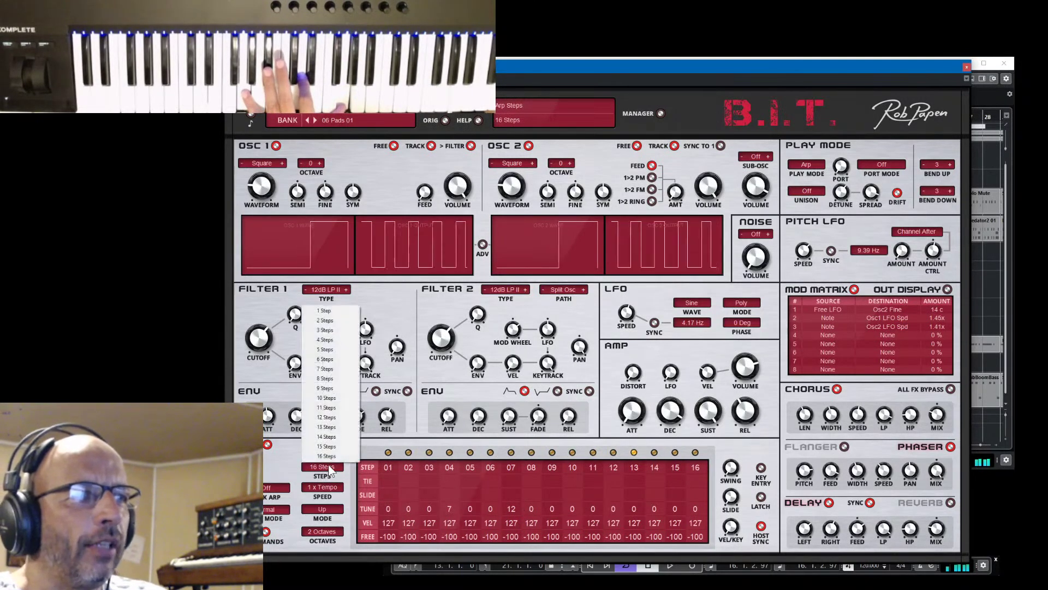
{"action": "left_click", "coordinate": [327, 360]}
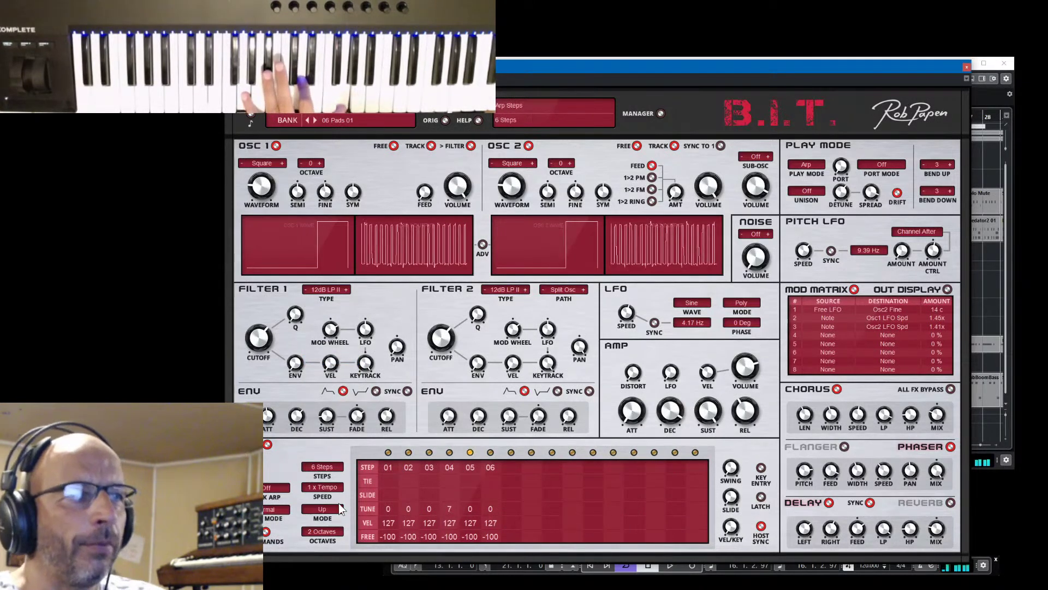
{"action": "left_click", "coordinate": [321, 467]}
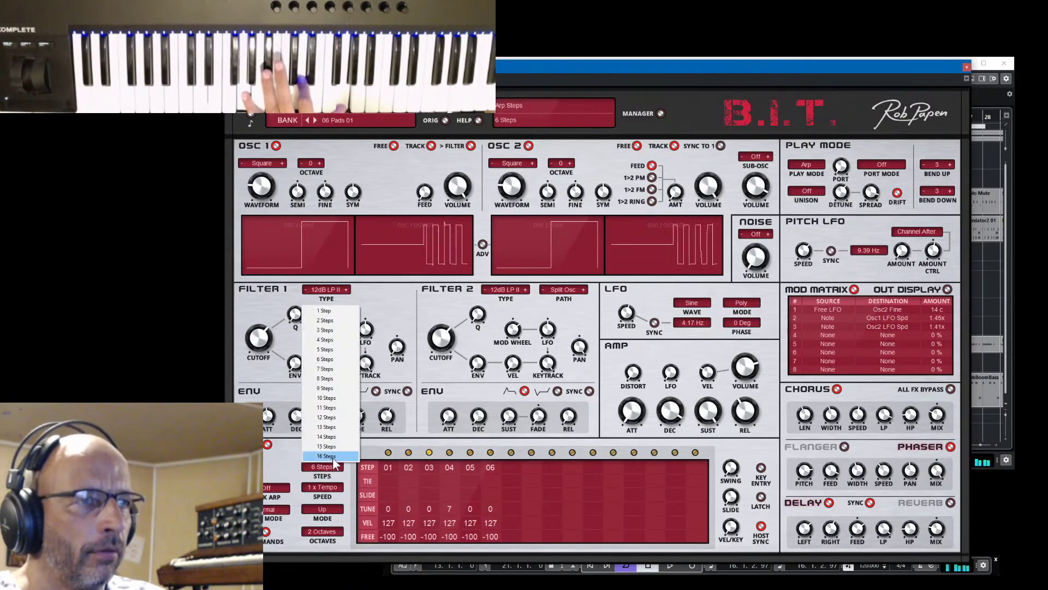
{"action": "left_click", "coordinate": [334, 461]}
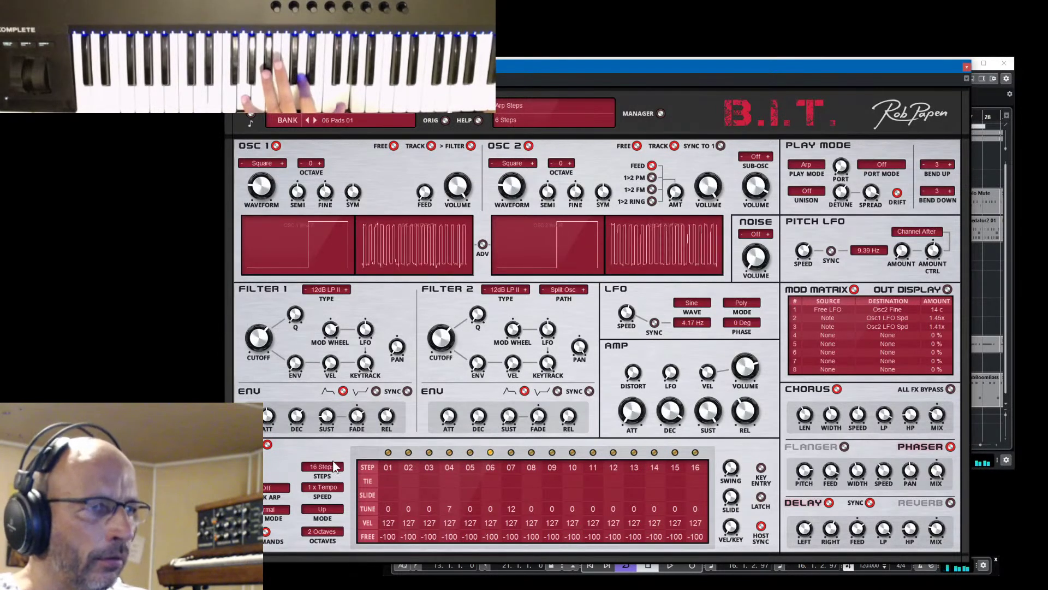
{"action": "left_click", "coordinate": [328, 472]}
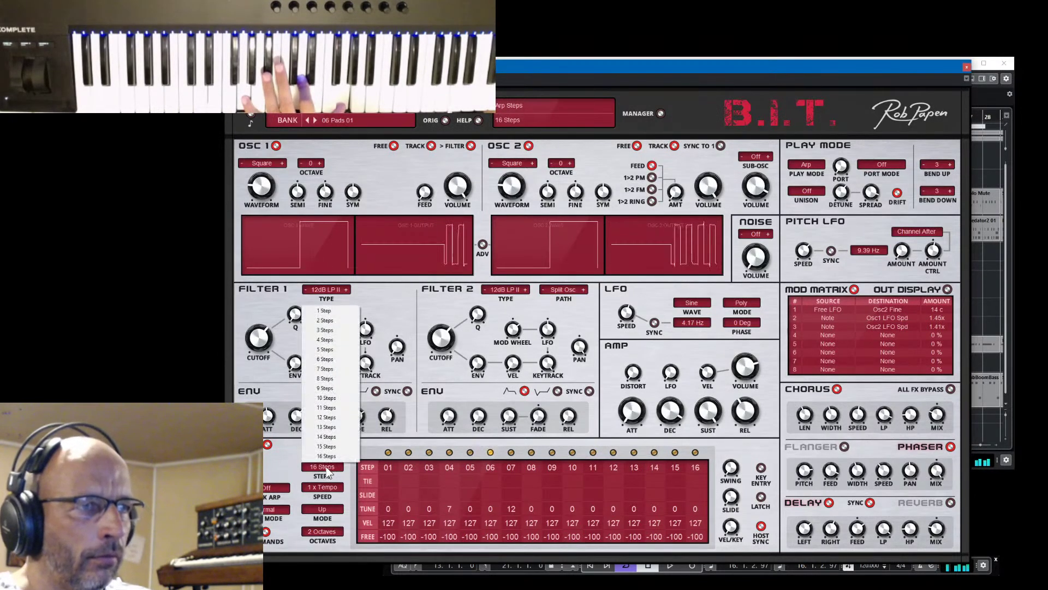
{"action": "left_click", "coordinate": [326, 369]}
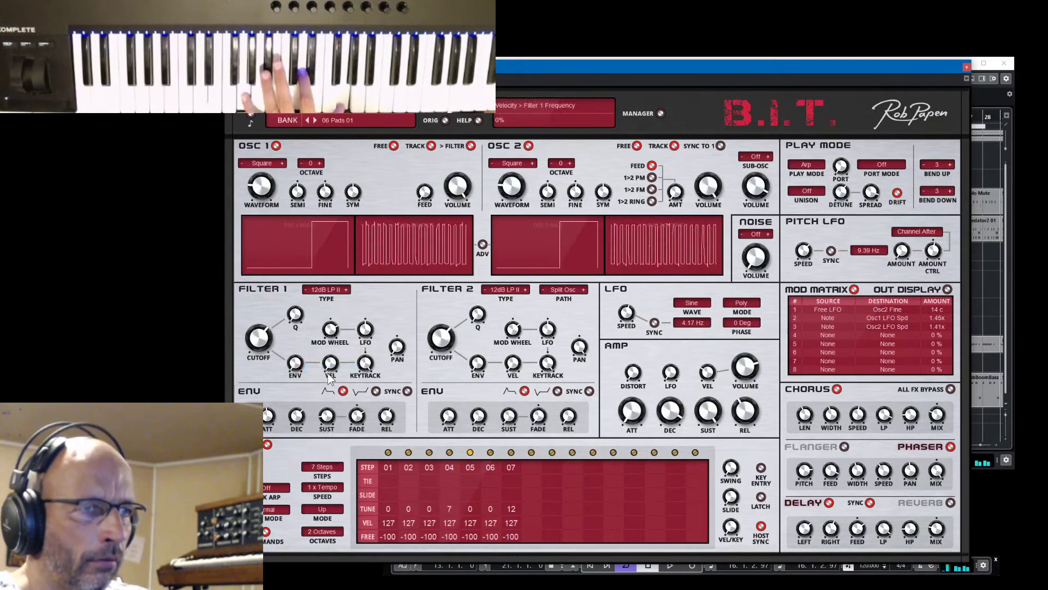
{"action": "left_click", "coordinate": [321, 467]}
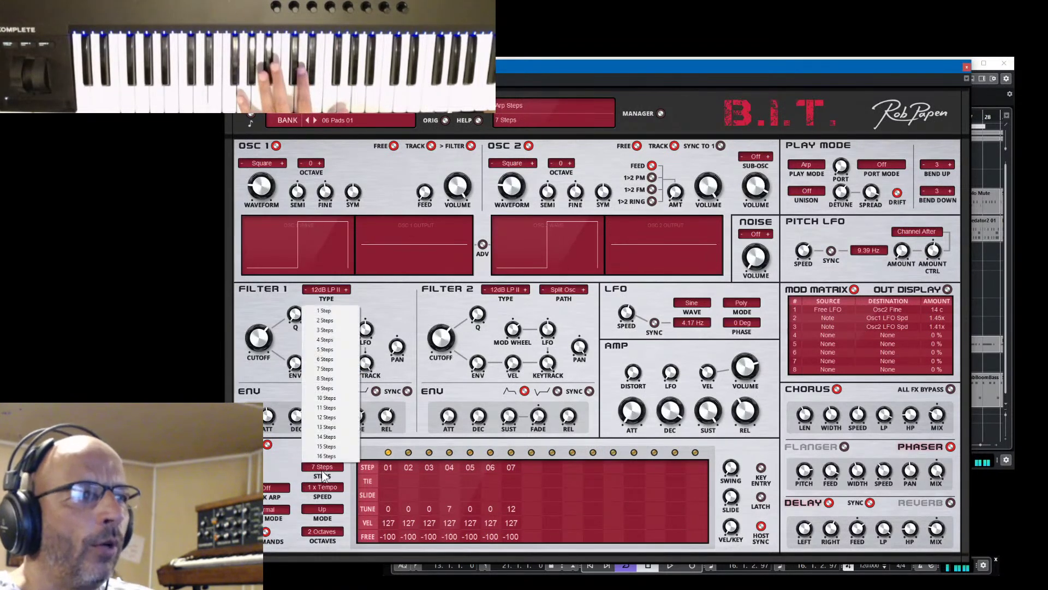
{"action": "left_click", "coordinate": [326, 455]}
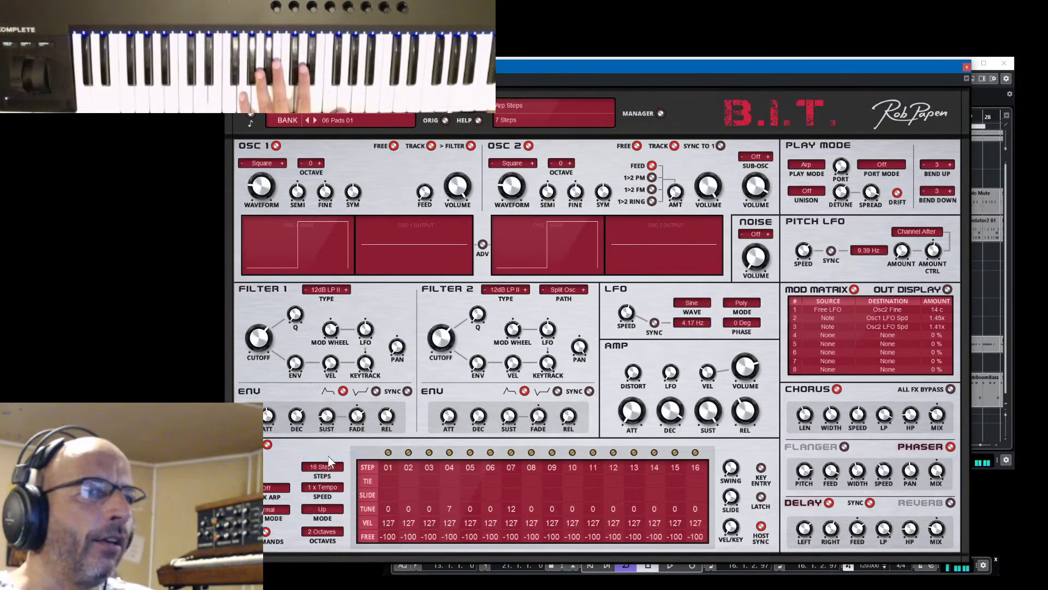
{"action": "left_click_drag", "start_coordinate": [862, 77], "coordinate": [383, 76]}
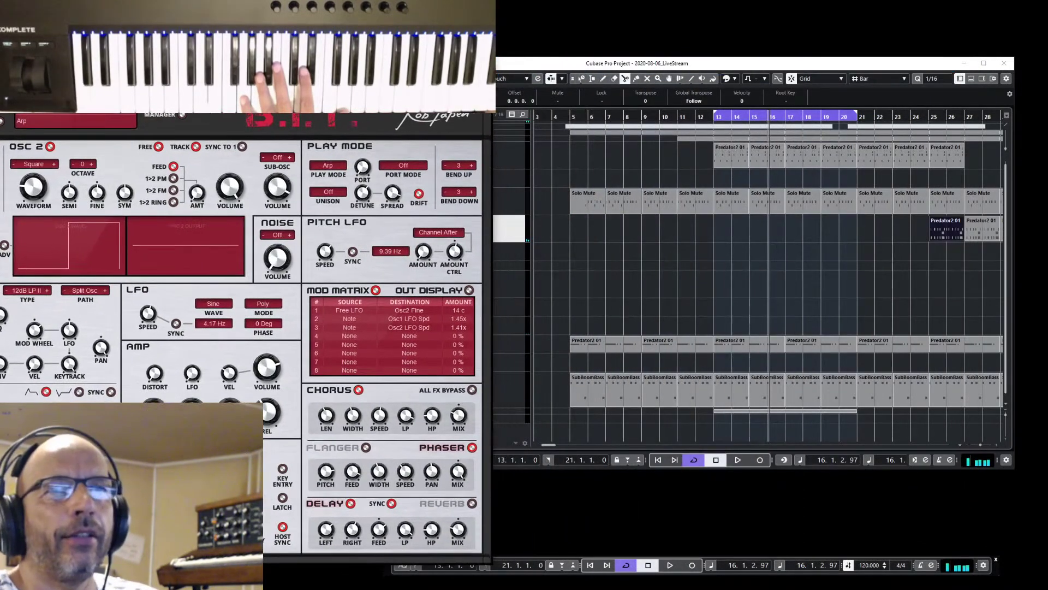
Delete the Predator2 01 part at bar 25 on the BIT track
{"action": "left_click", "coordinate": [905, 232]}
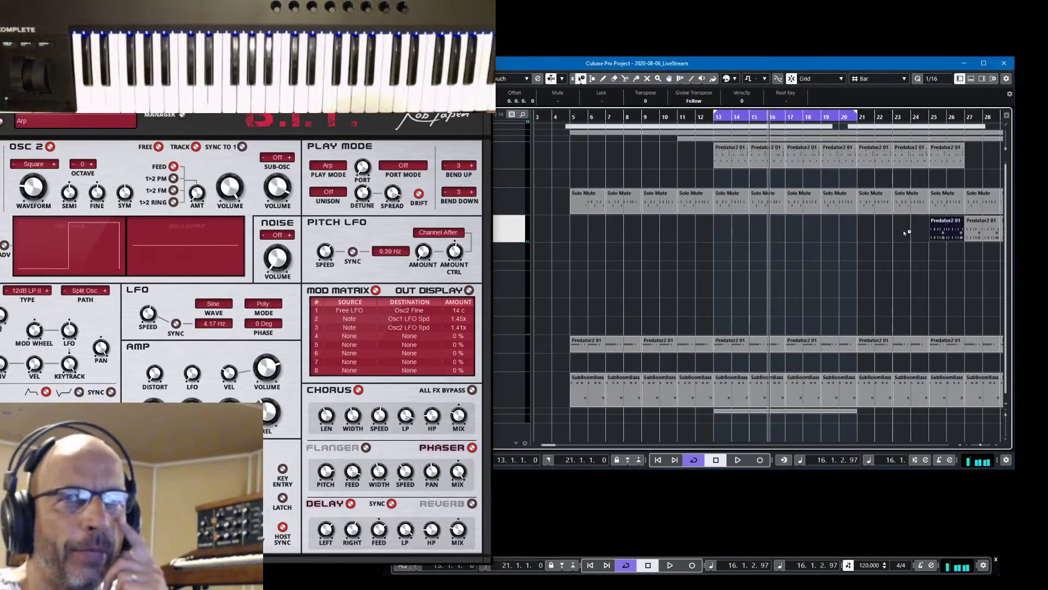
{"action": "left_click", "coordinate": [950, 229]}
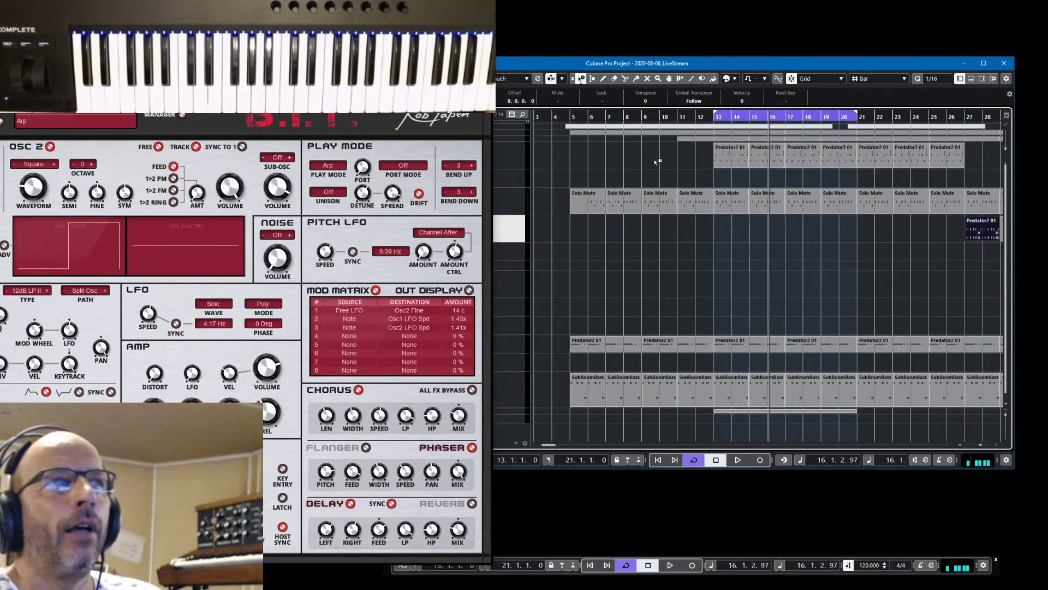
{"action": "left_click_drag", "start_coordinate": [405, 64], "coordinate": [557, 27]}
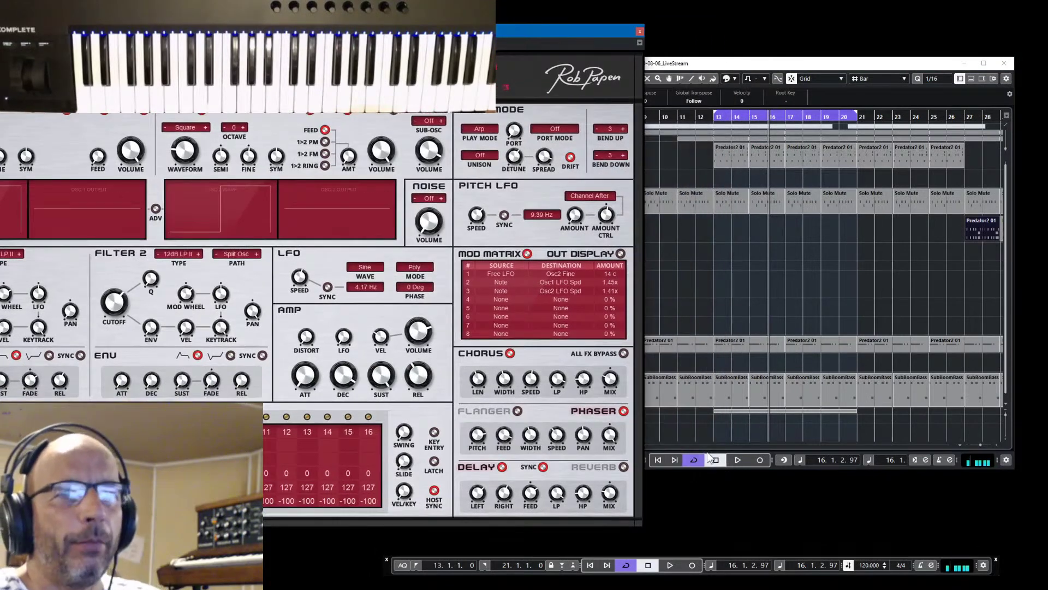
Record a new BIT arpeggio part starting from the left locator at bar 13
{"action": "left_click", "coordinate": [659, 462]}
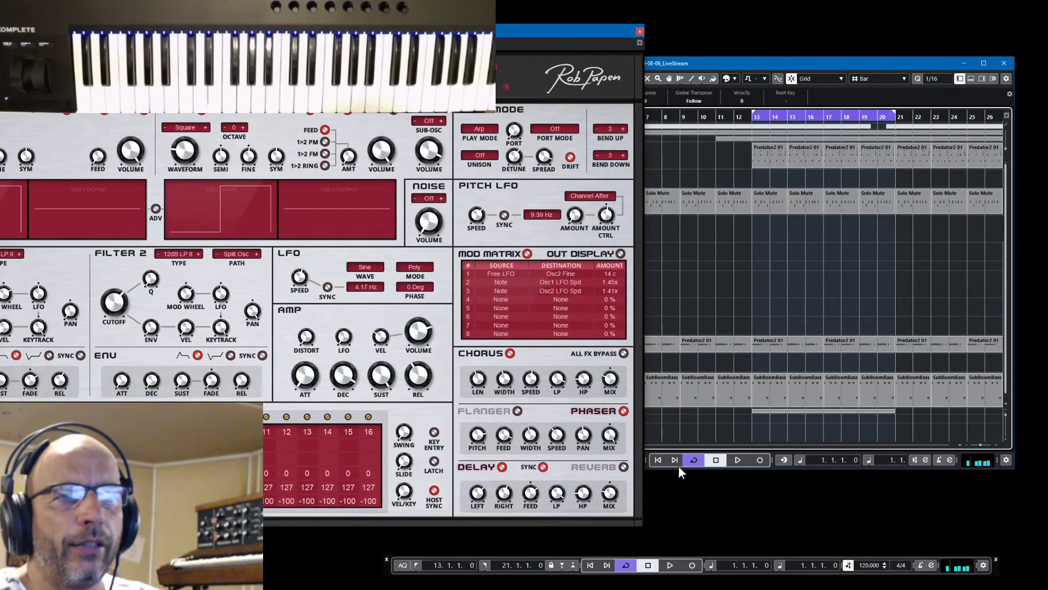
{"action": "left_click", "coordinate": [737, 460]}
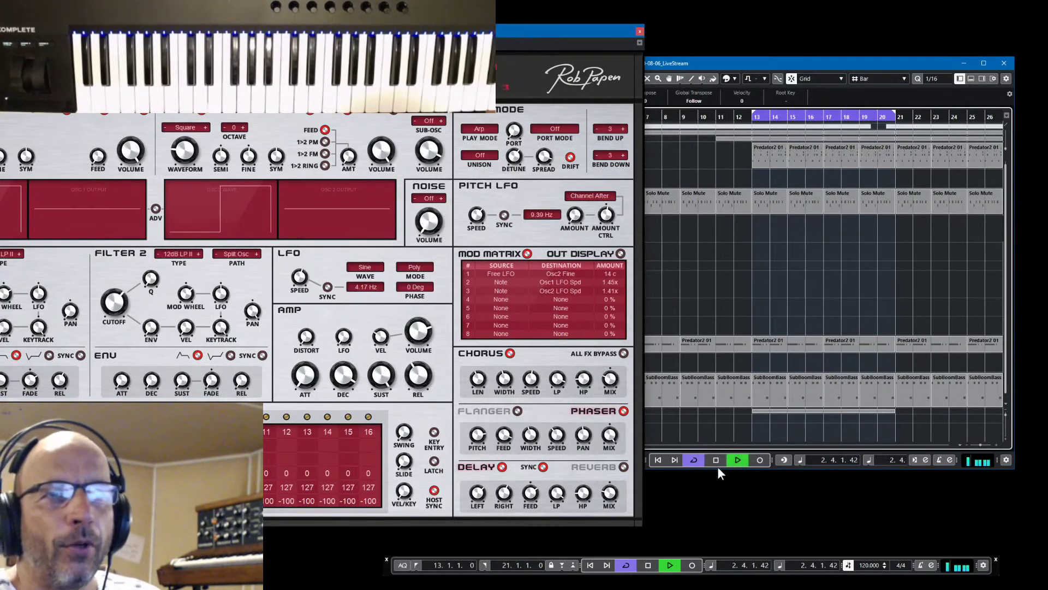
{"action": "left_click", "coordinate": [417, 565]}
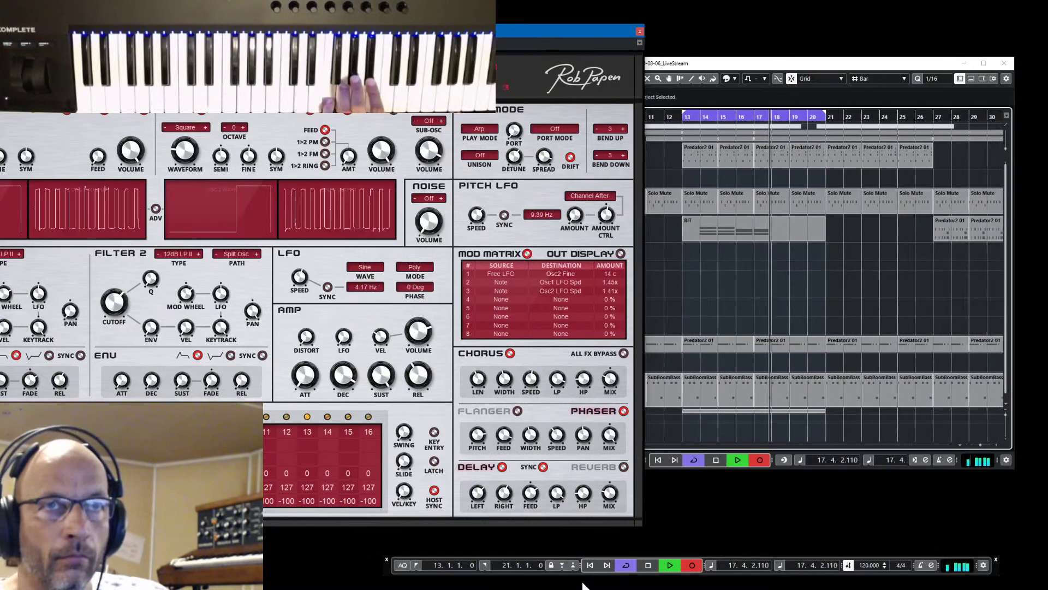
{"action": "key", "text": "space"}
{"action": "key", "text": "space"}
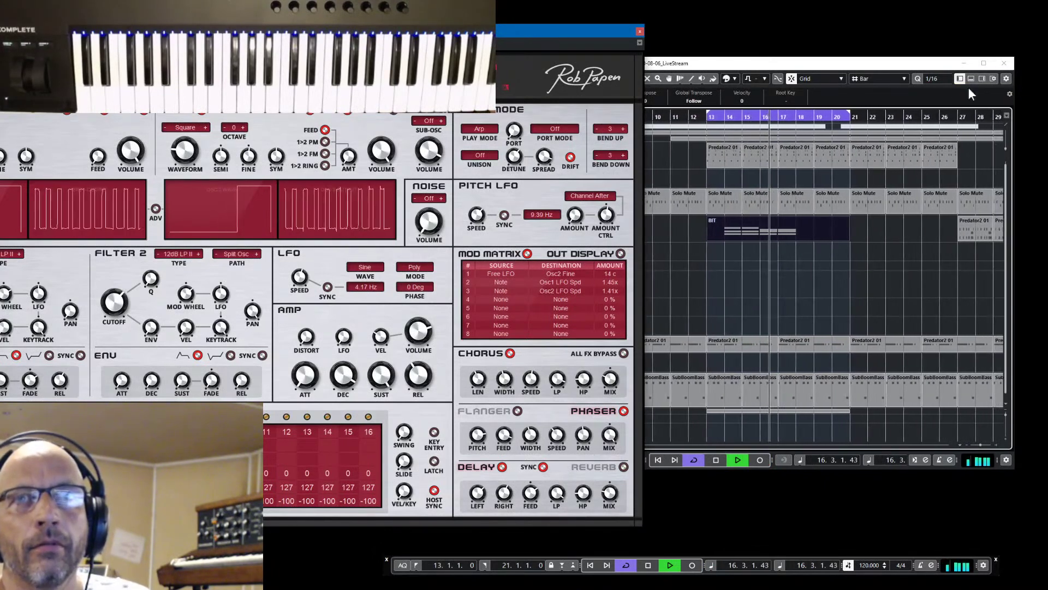
Zoom out to bars 3–35 and play the new part back from bar 13
{"action": "key", "text": "h"}
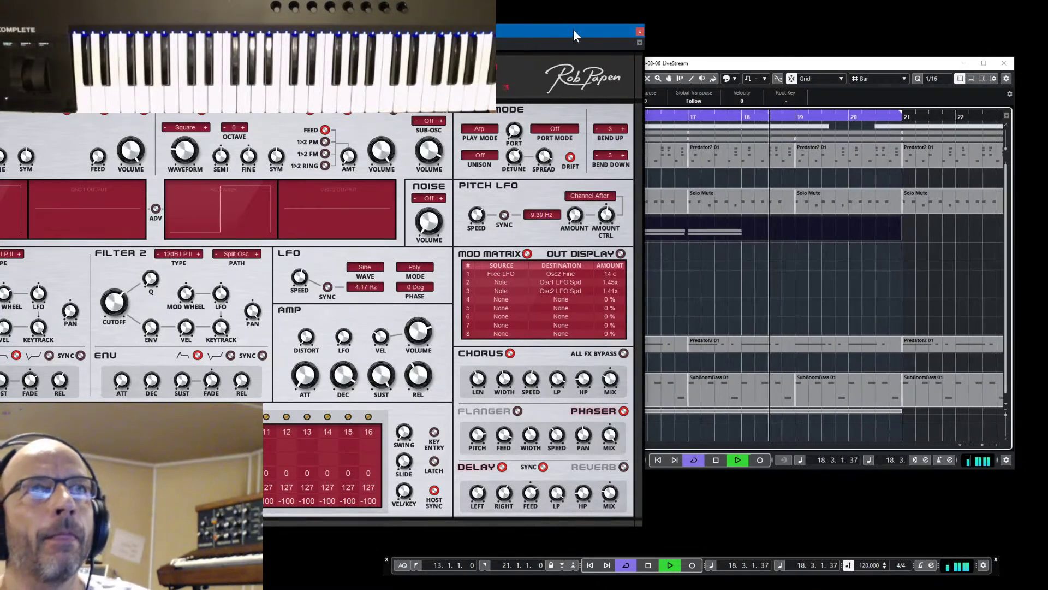
{"action": "left_click_drag", "start_coordinate": [573, 28], "coordinate": [472, 41]}
{"action": "key", "text": "space"}
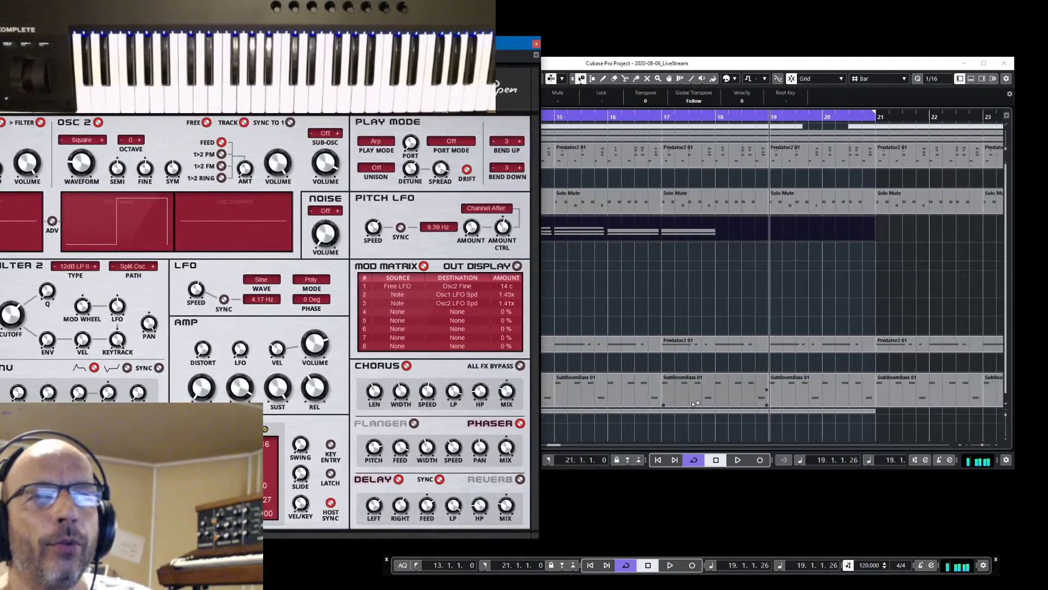
{"action": "left_click_drag", "start_coordinate": [559, 445], "coordinate": [561, 444]}
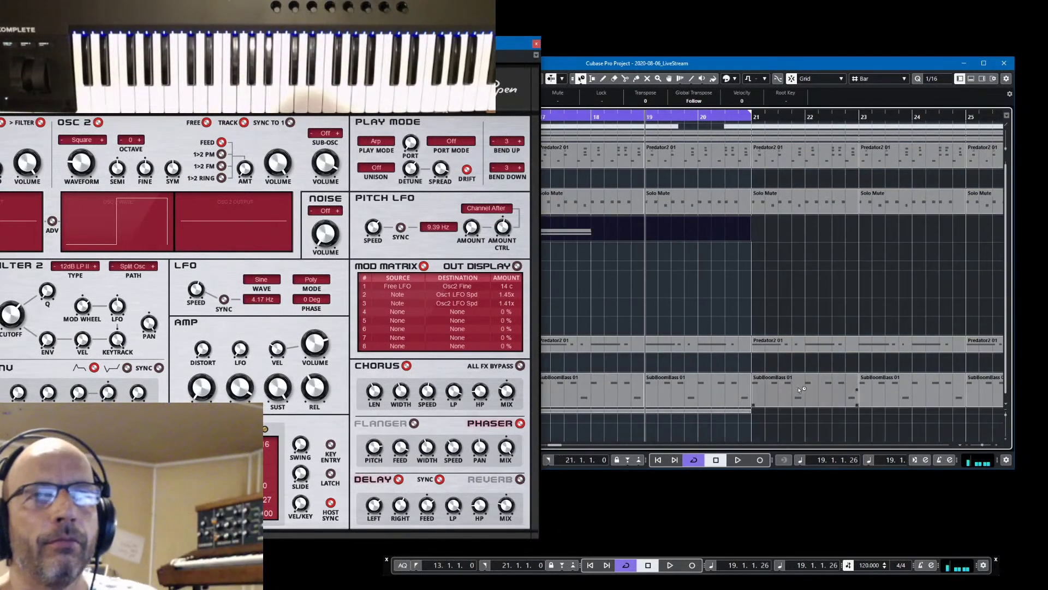
{"action": "left_click_drag", "start_coordinate": [515, 41], "coordinate": [413, 43]}
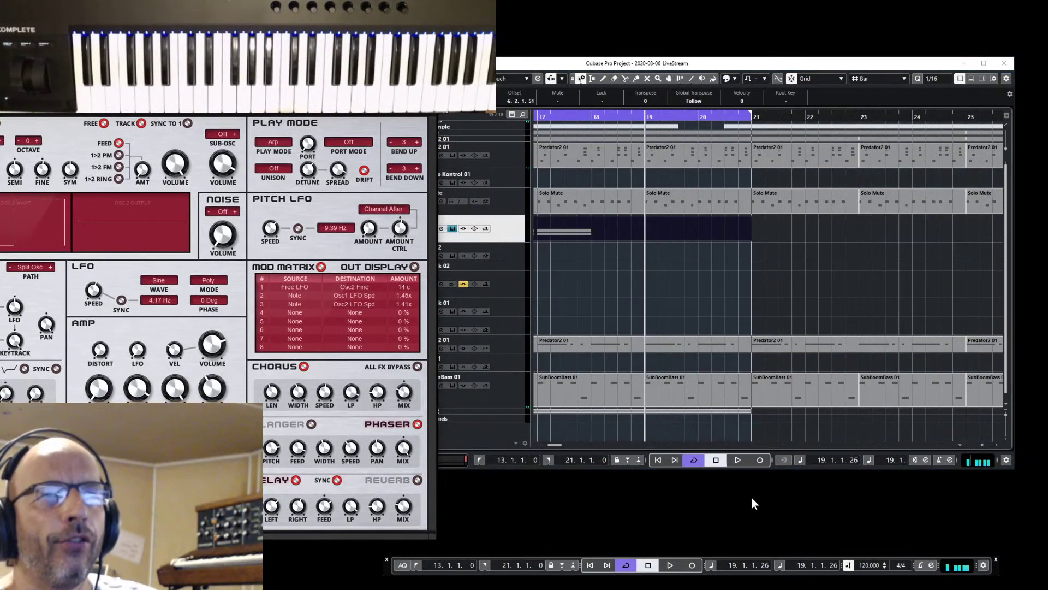
{"action": "left_click", "coordinate": [981, 444]}
{"action": "key", "text": "g"}
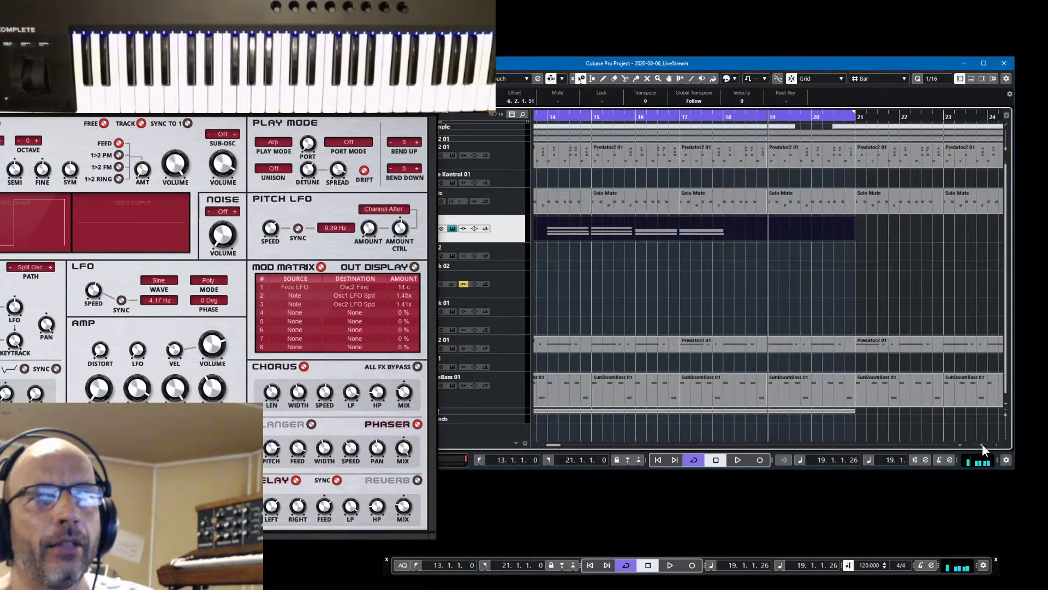
{"action": "key", "text": "g"}
{"action": "key", "text": "g"}
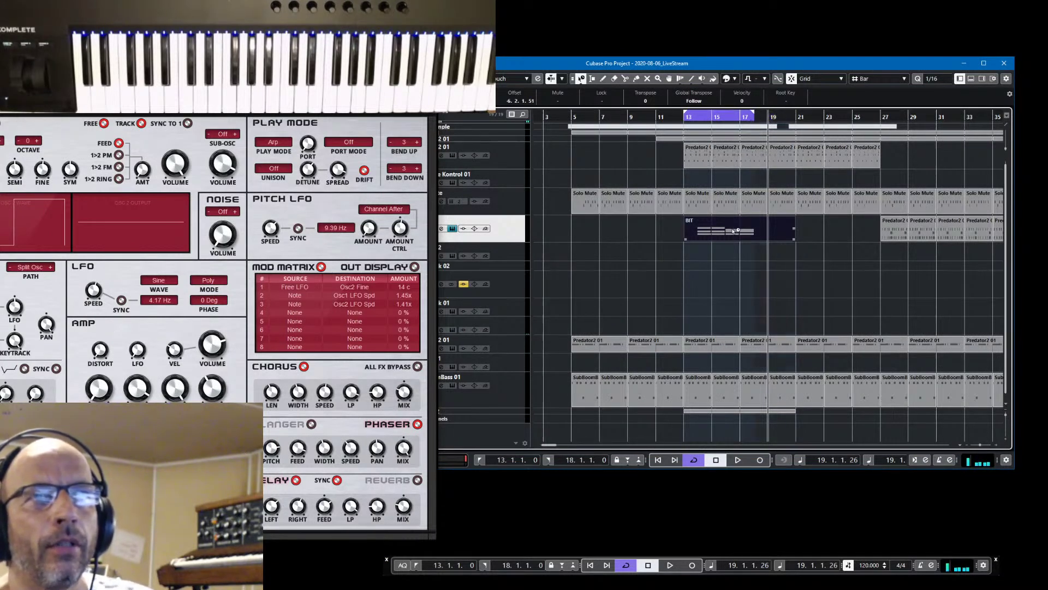
{"action": "left_click", "coordinate": [480, 459]}
{"action": "key", "text": "space"}
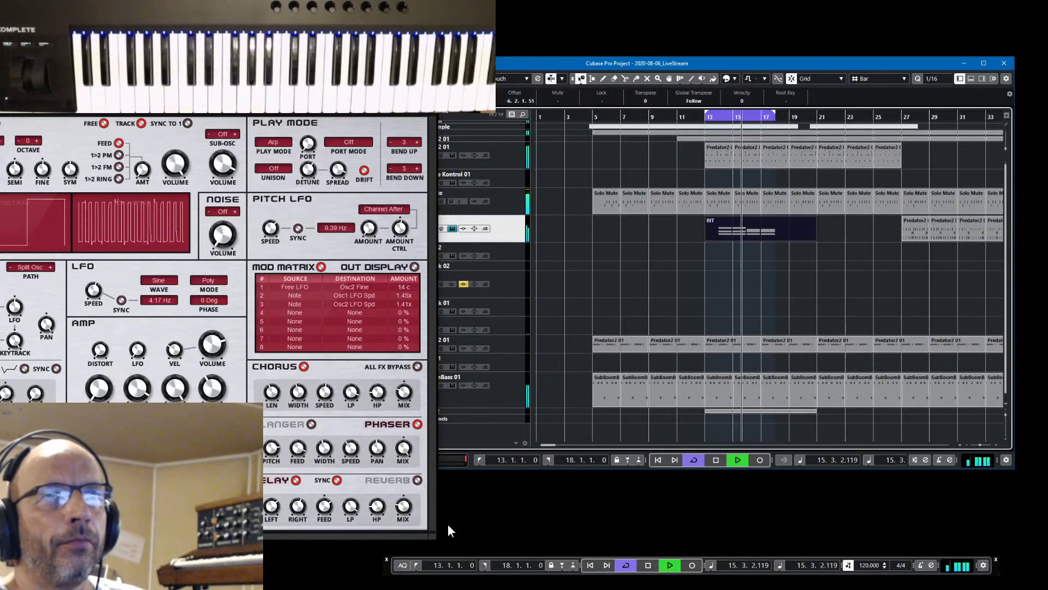
{"action": "left_click_drag", "start_coordinate": [305, 46], "coordinate": [945, 44]}
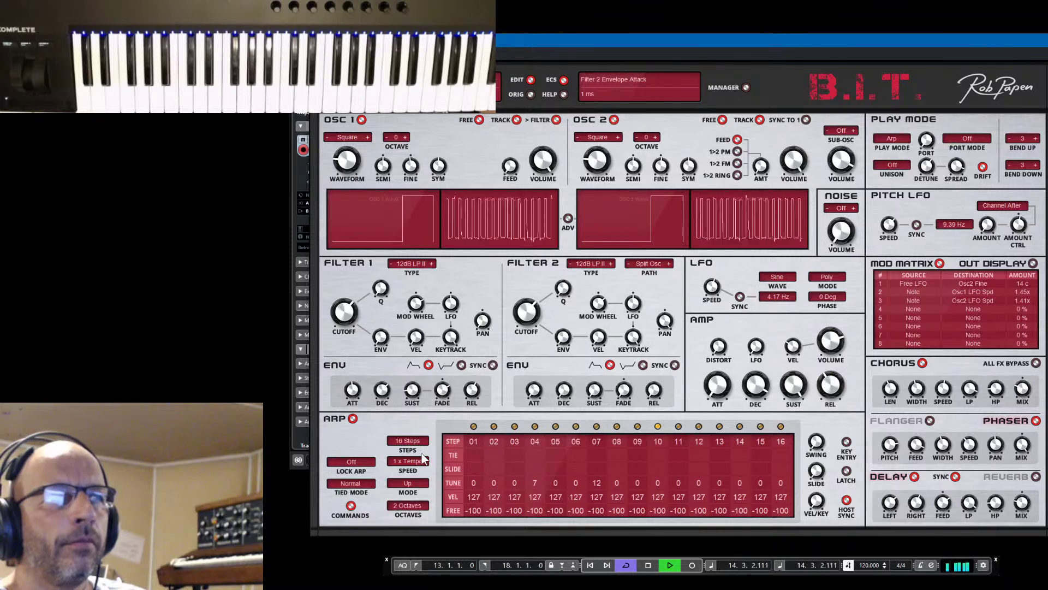
Try the B.I.T. arpeggio at 5 steps, then 16 steps, and stop playback
{"action": "left_click", "coordinate": [406, 441]}
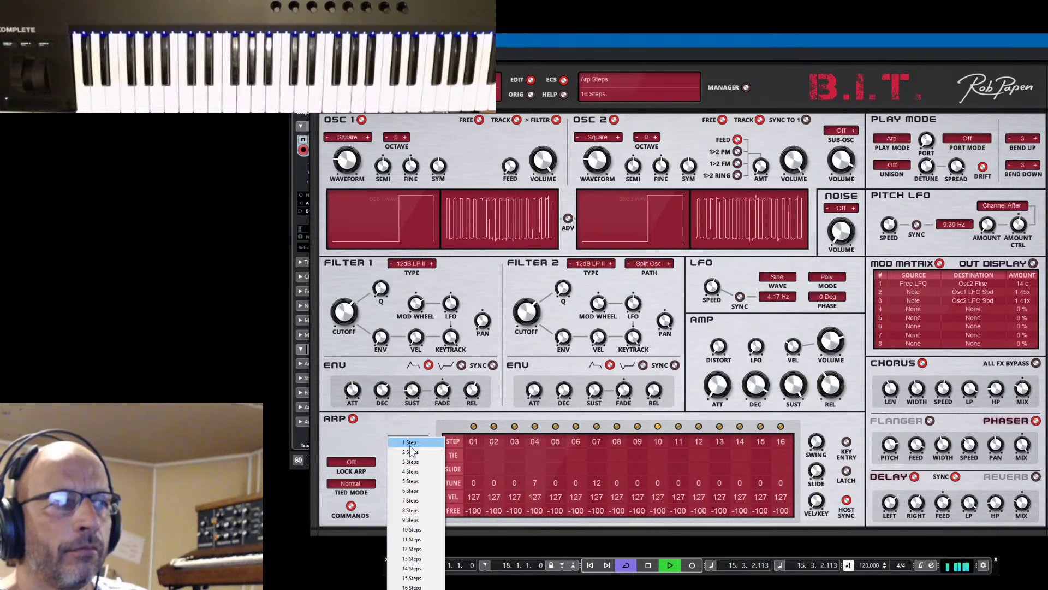
{"action": "left_click", "coordinate": [411, 481]}
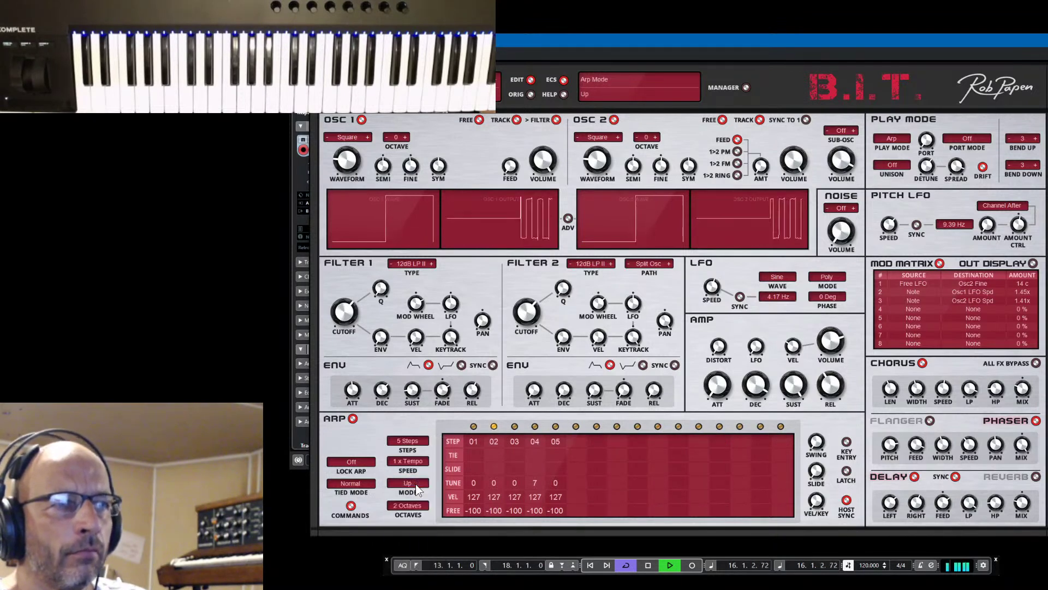
{"action": "left_click", "coordinate": [408, 440]}
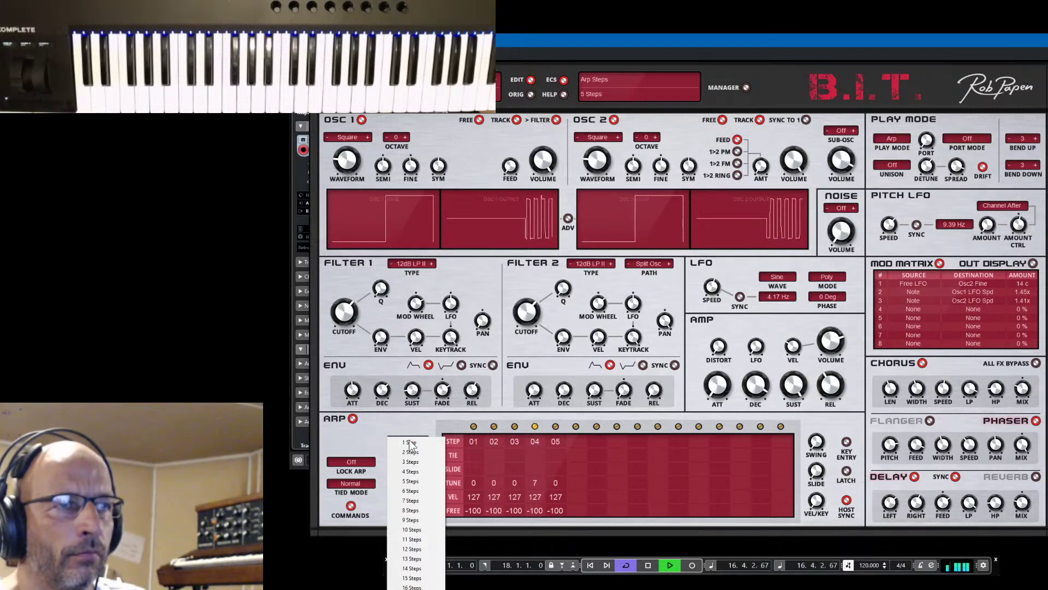
{"action": "left_click", "coordinate": [425, 587]}
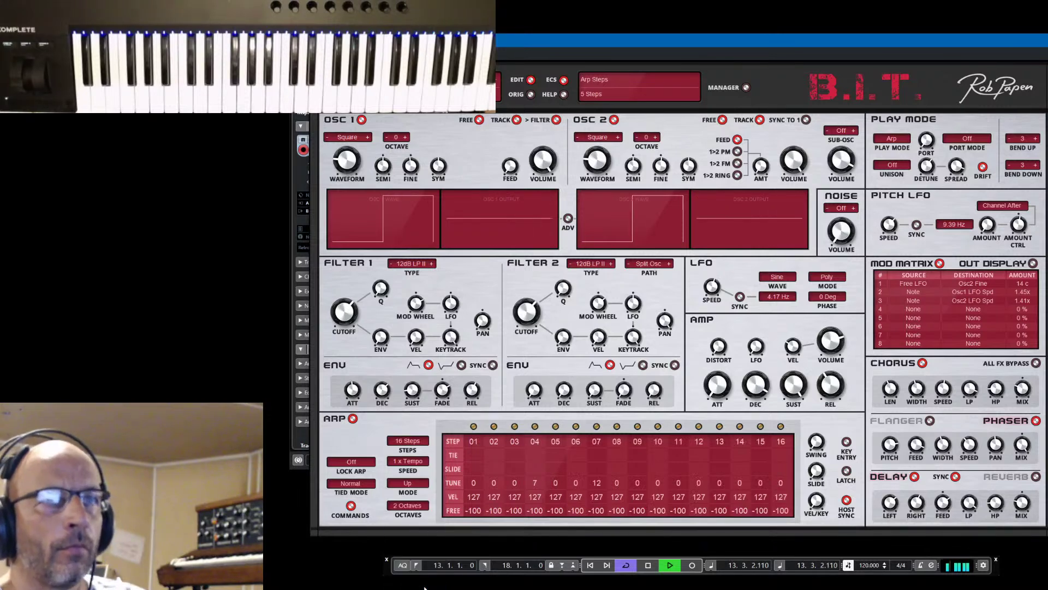
{"action": "key", "text": "space"}
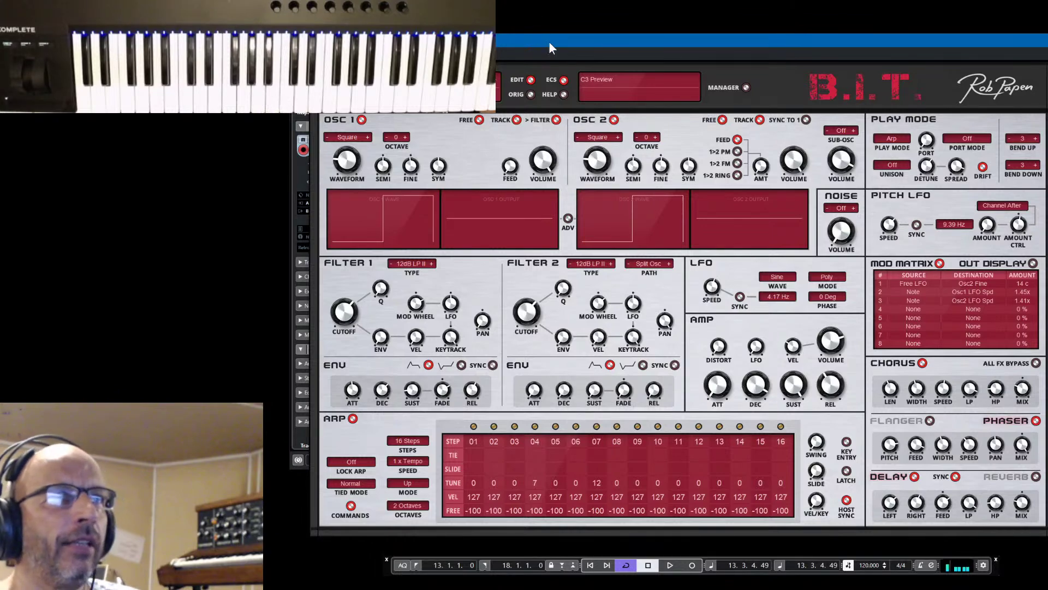
Play the 16-step arpeggio from the project start, then from the looped section at bar 13
{"action": "left_click_drag", "start_coordinate": [549, 41], "coordinate": [128, 47]}
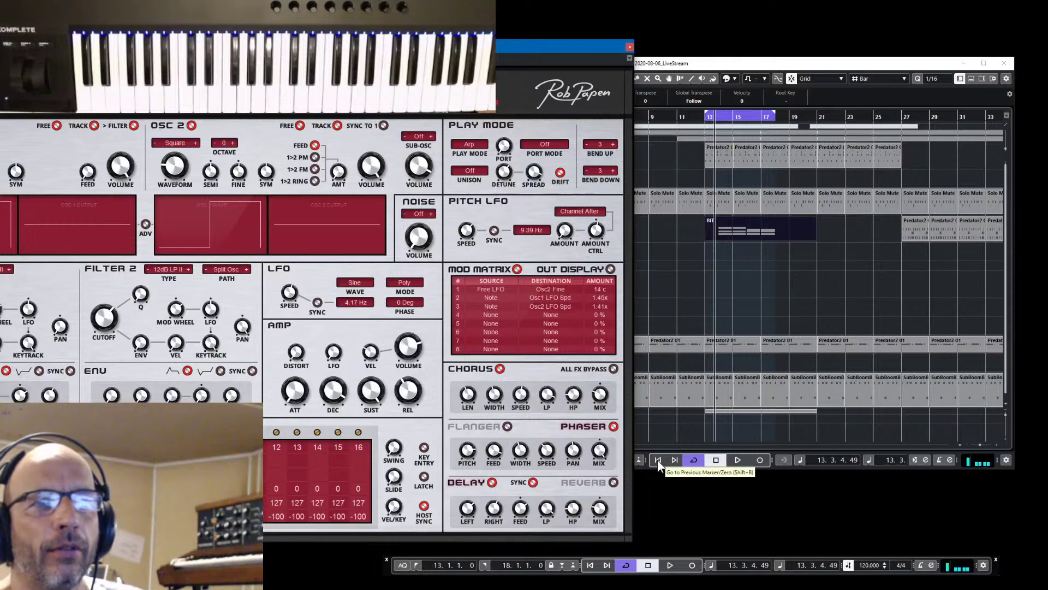
{"action": "left_click", "coordinate": [716, 460]}
{"action": "left_click", "coordinate": [738, 459]}
{"action": "left_click_drag", "start_coordinate": [457, 43], "coordinate": [804, 17]}
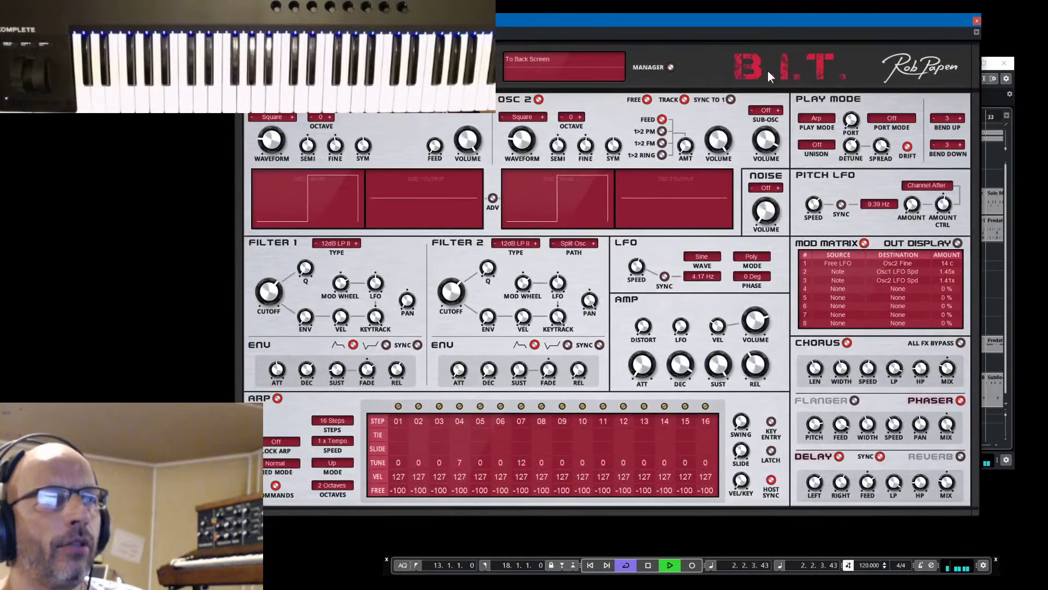
{"action": "key", "text": "space"}
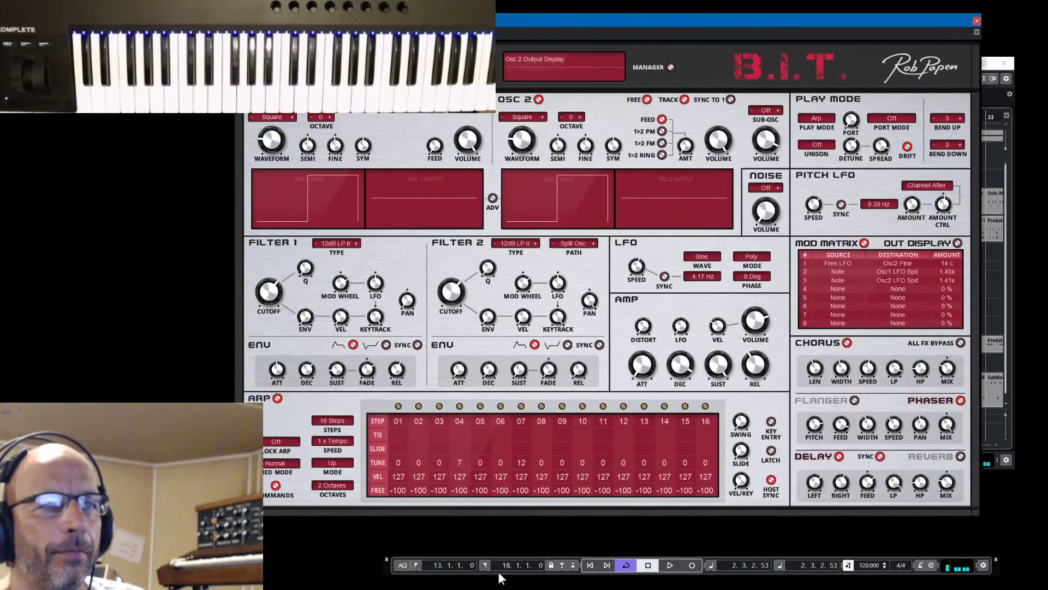
{"action": "left_click", "coordinate": [670, 565]}
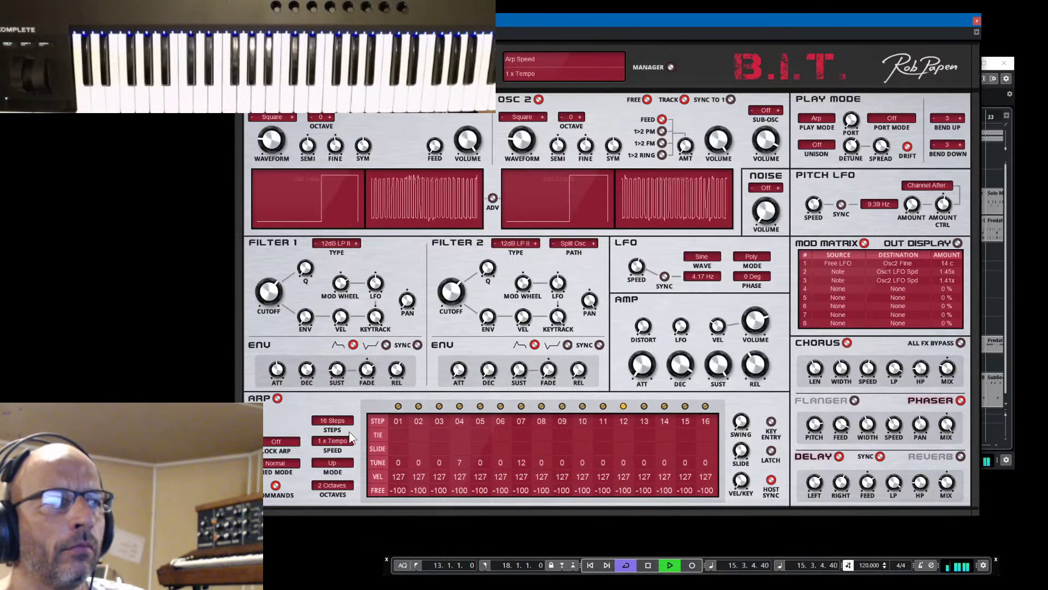
Audition 5, then 16, and settle on 7 arp steps; stop playback and move the synth aside
{"action": "scroll", "coordinate": [349, 431], "scroll_direction": "down", "scroll_amount": 11}
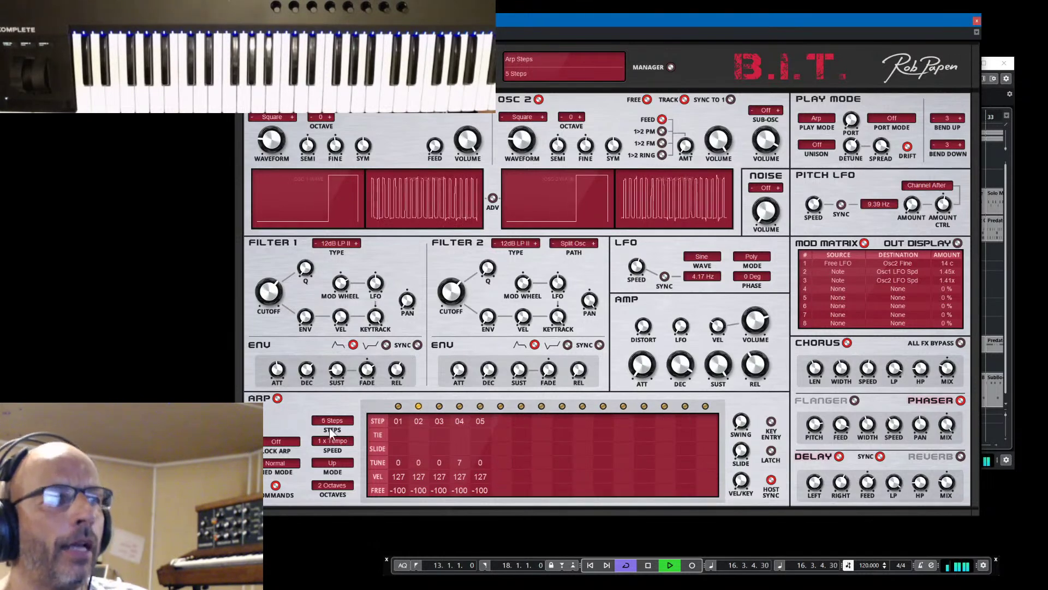
{"action": "scroll", "coordinate": [325, 424], "scroll_direction": "up", "scroll_amount": 11}
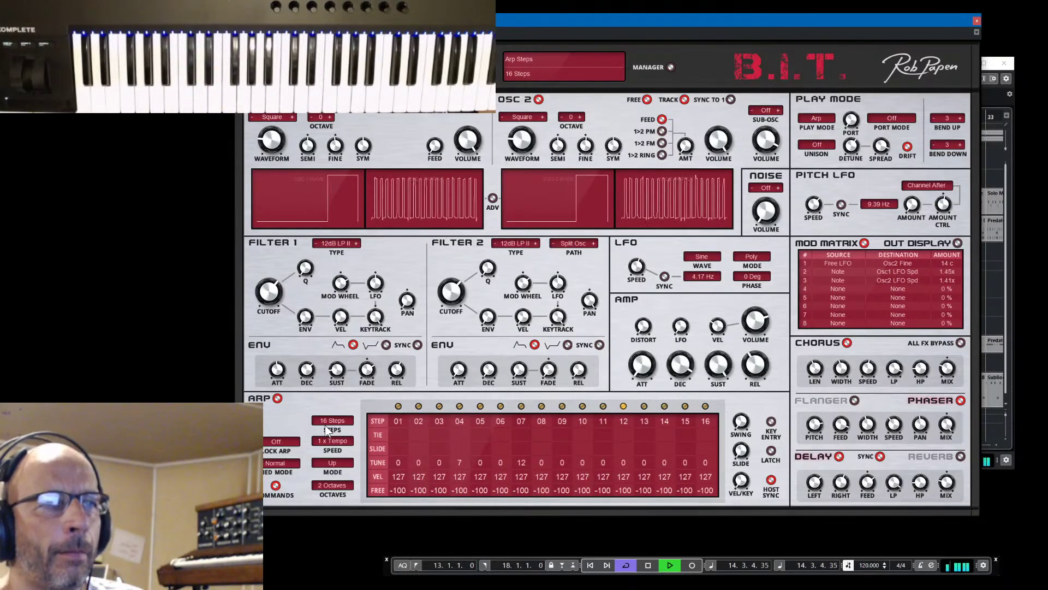
{"action": "scroll", "coordinate": [327, 430], "scroll_direction": "down", "scroll_amount": 9}
{"action": "key", "text": "space"}
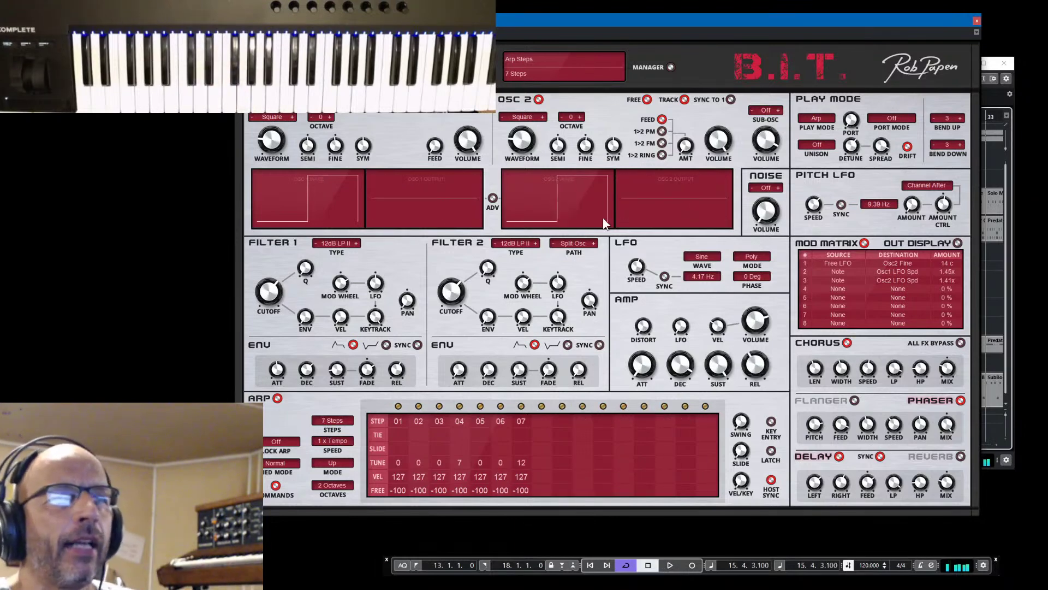
{"action": "left_click_drag", "start_coordinate": [923, 18], "coordinate": [362, 67]}
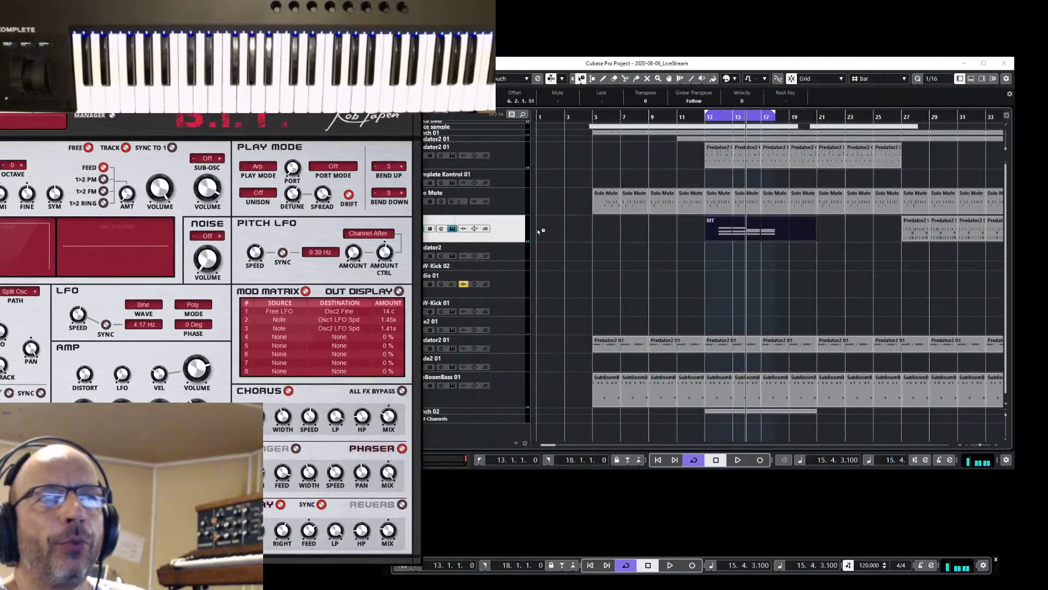
Show a tall Arp Steps automation lane on the BIT track, with the B.I.T. window back in front
{"action": "right_click", "coordinate": [516, 228]}
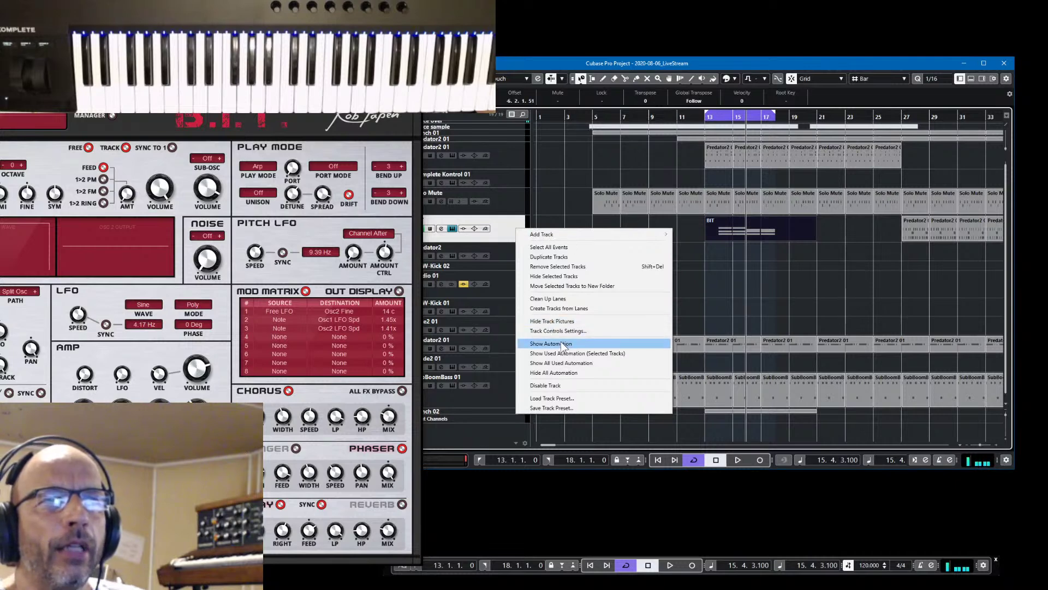
{"action": "left_click", "coordinate": [594, 354]}
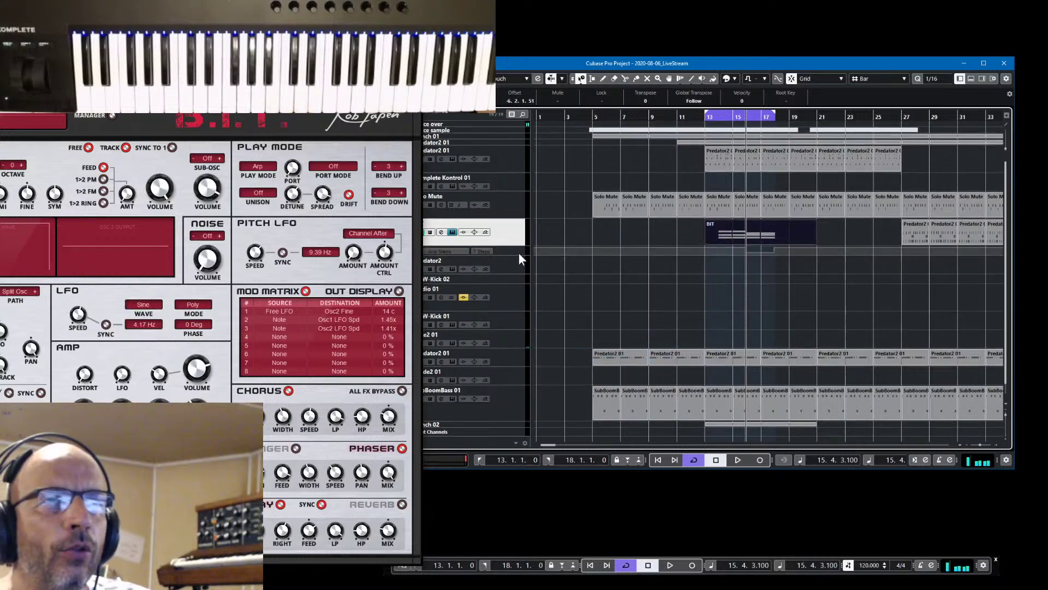
{"action": "left_click_drag", "start_coordinate": [519, 255], "coordinate": [523, 315]}
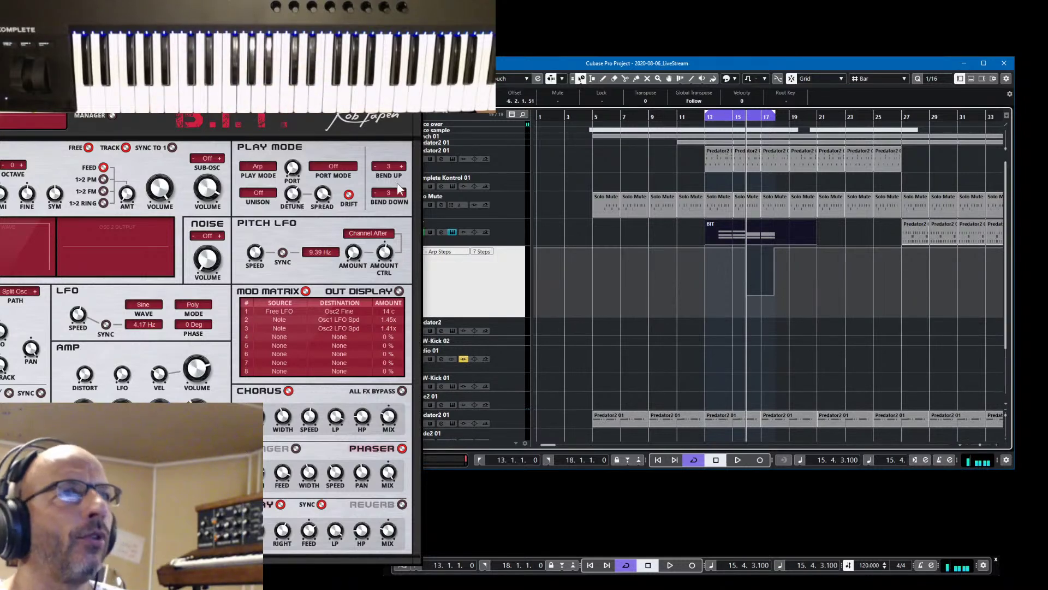
{"action": "left_click_drag", "start_coordinate": [302, 69], "coordinate": [906, 22]}
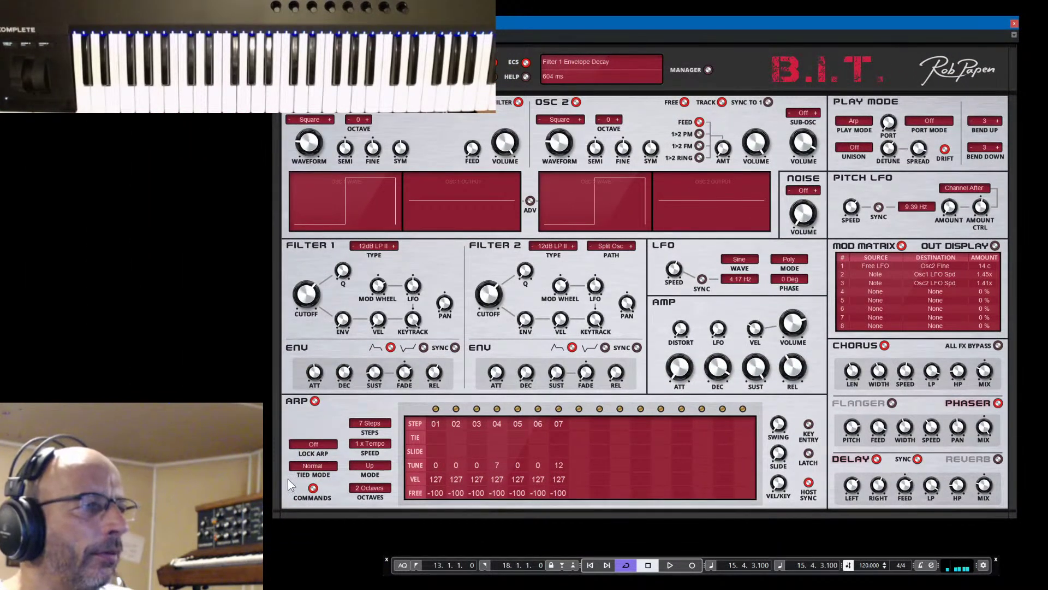
Latch the B.I.T. Arp STEPS parameter to MIDI CC 14, now at 10 steps
{"action": "right_click", "coordinate": [371, 424]}
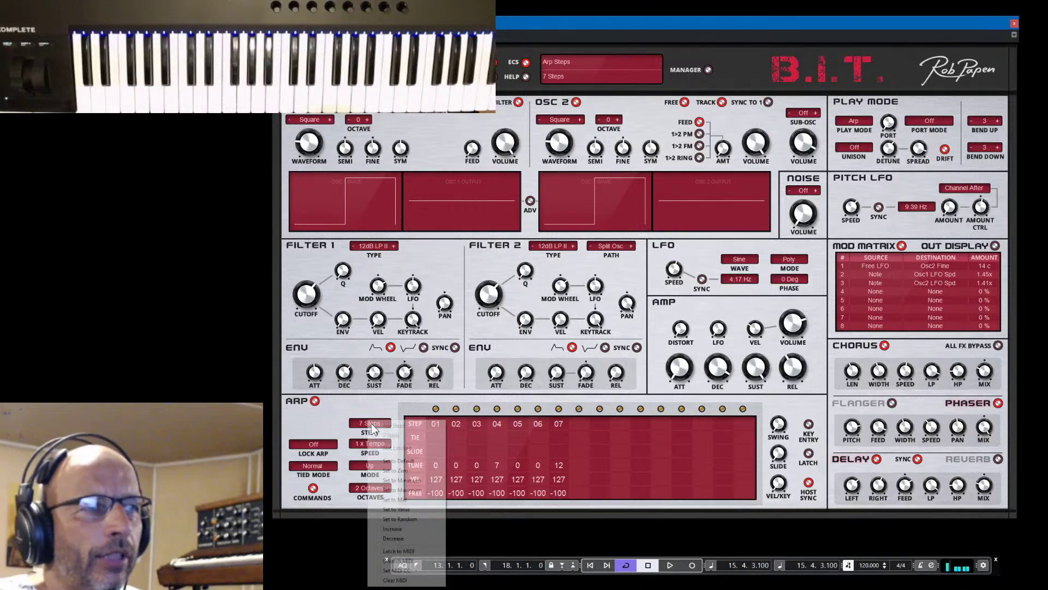
{"action": "left_click", "coordinate": [405, 552]}
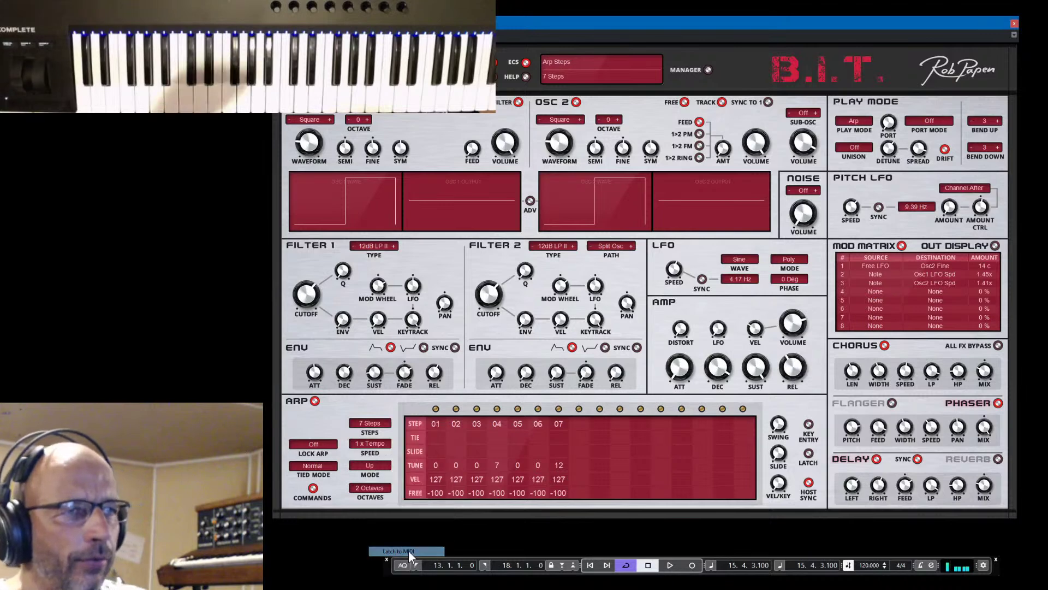
{"action": "right_click", "coordinate": [372, 426]}
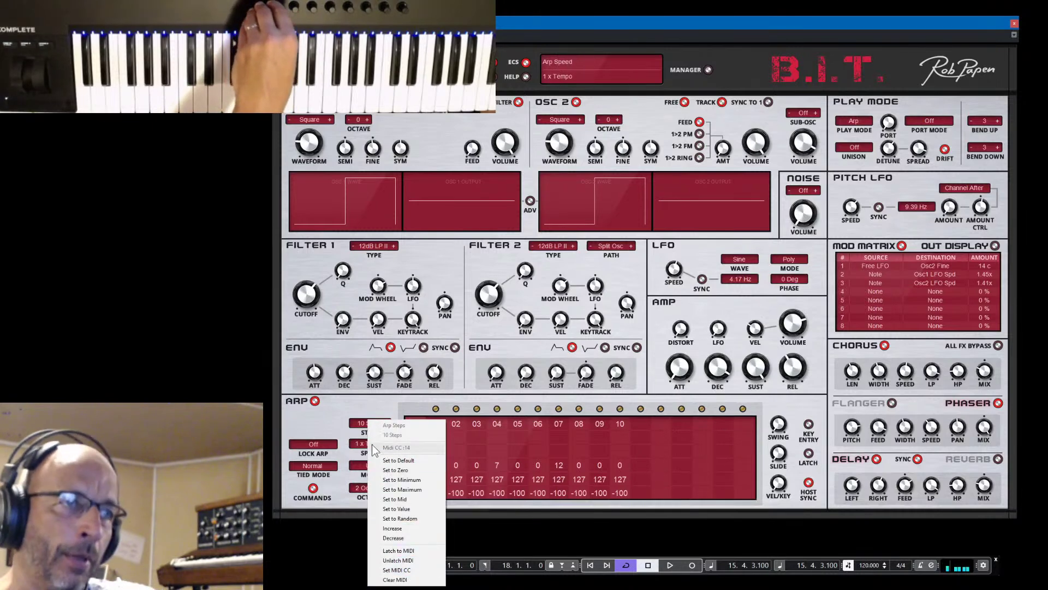
Dismiss the STEPS menu and close the B.I.T. window, leaving the Arp Steps lane at 7 Steps
{"action": "left_click", "coordinate": [367, 402]}
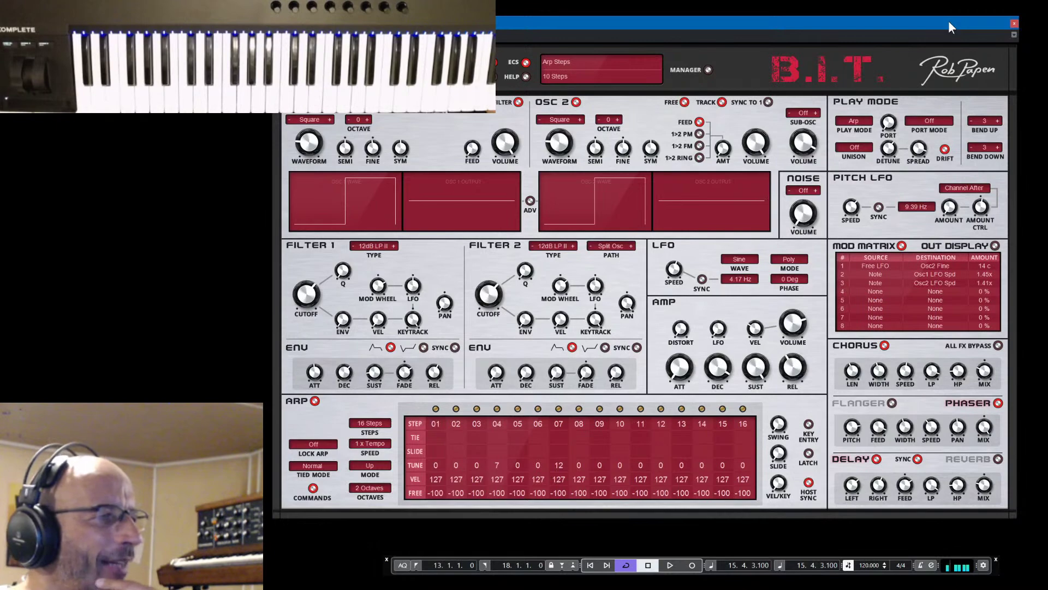
{"action": "left_click", "coordinate": [1014, 23]}
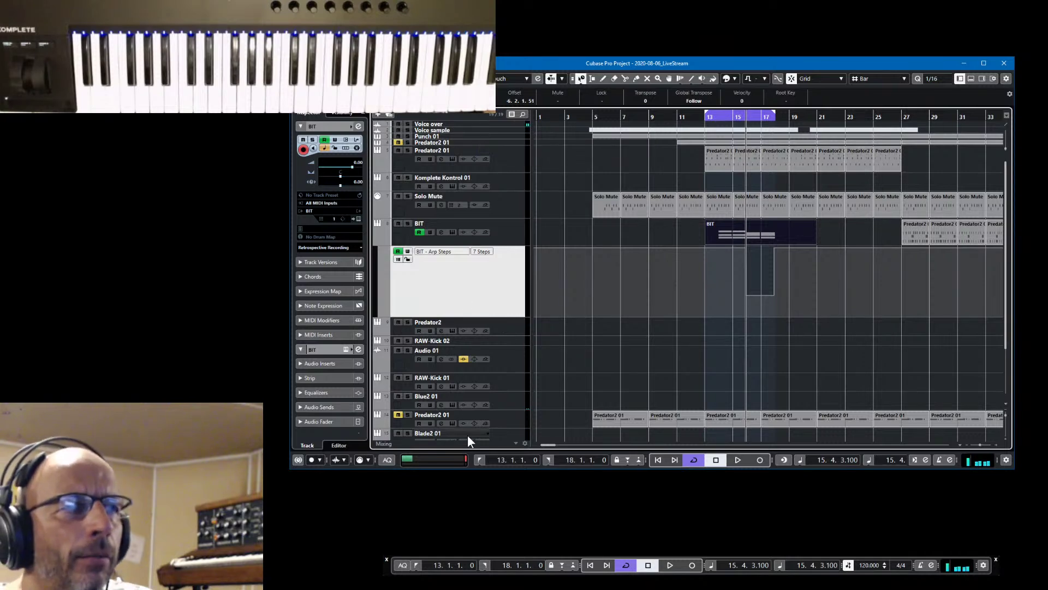
Select the Punch 02 track for the Inspector and dismiss its track version list
{"action": "scroll", "coordinate": [489, 397], "scroll_direction": "down", "scroll_amount": 3}
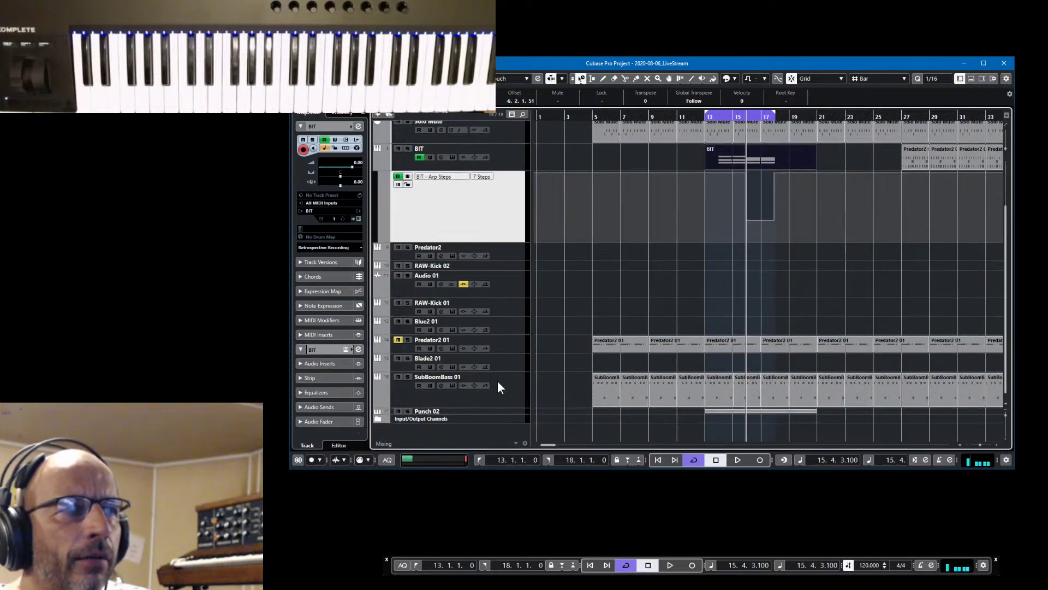
{"action": "scroll", "coordinate": [496, 385], "scroll_direction": "up", "scroll_amount": 3}
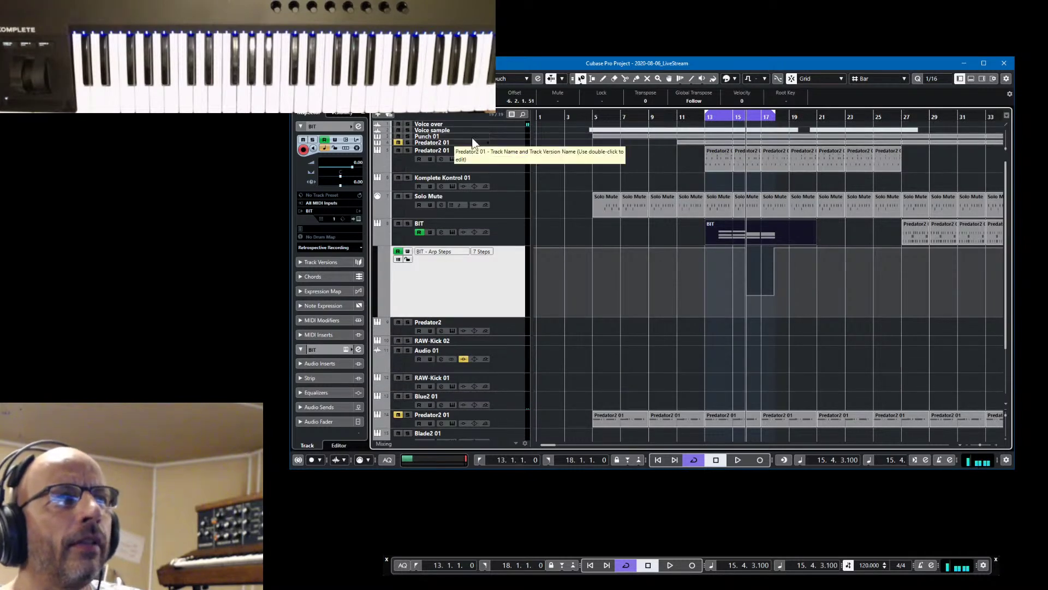
{"action": "scroll", "coordinate": [507, 297], "scroll_direction": "down", "scroll_amount": 3}
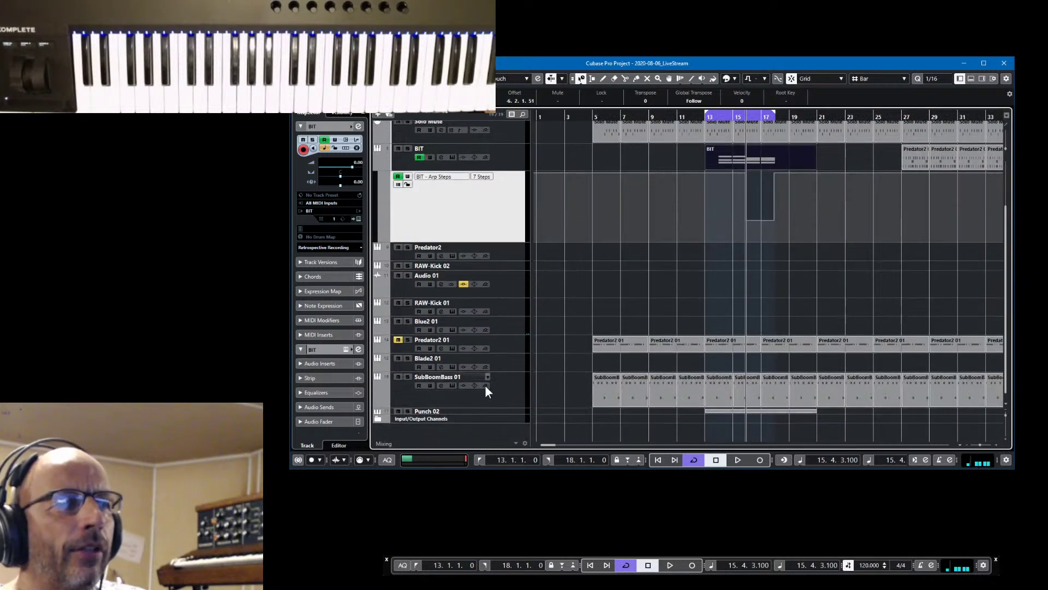
{"action": "left_click", "coordinate": [487, 409]}
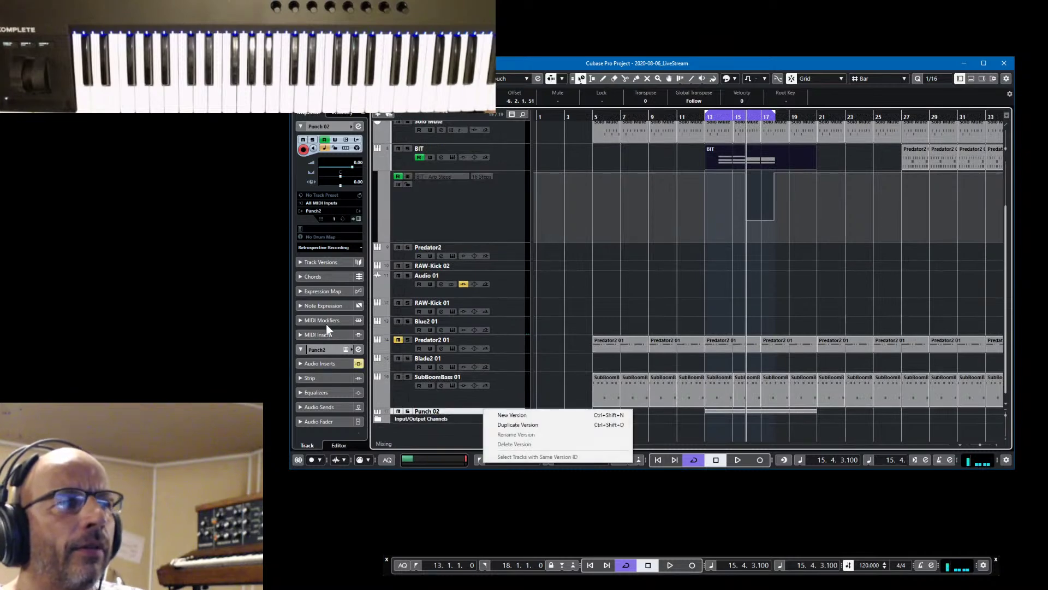
{"action": "left_click", "coordinate": [357, 219]}
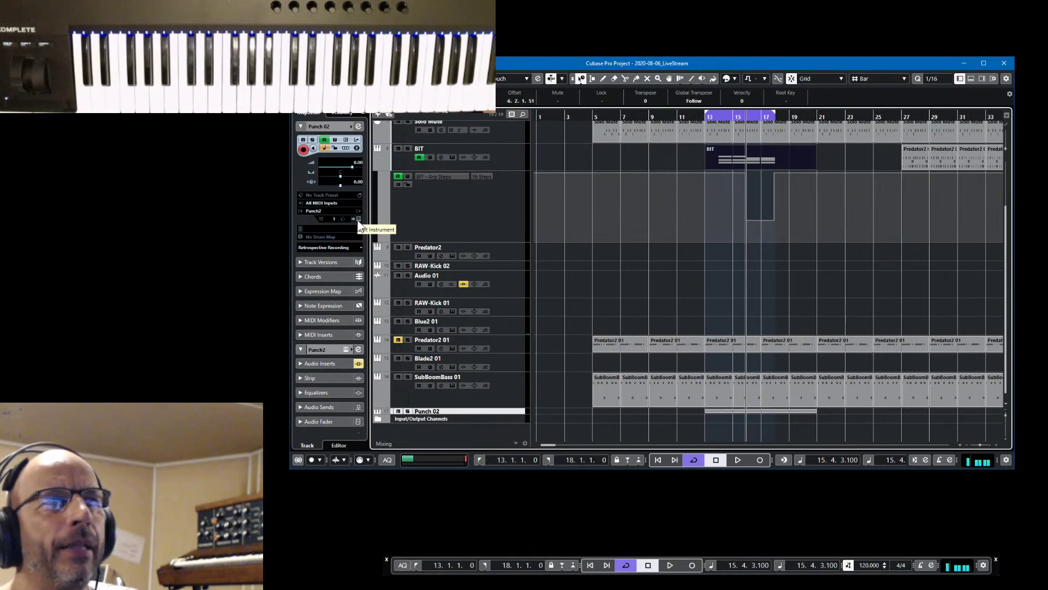
Open Punch 2 in its sequencer view, showing Groove 2's 16-step drum pattern
{"action": "left_click", "coordinate": [358, 220]}
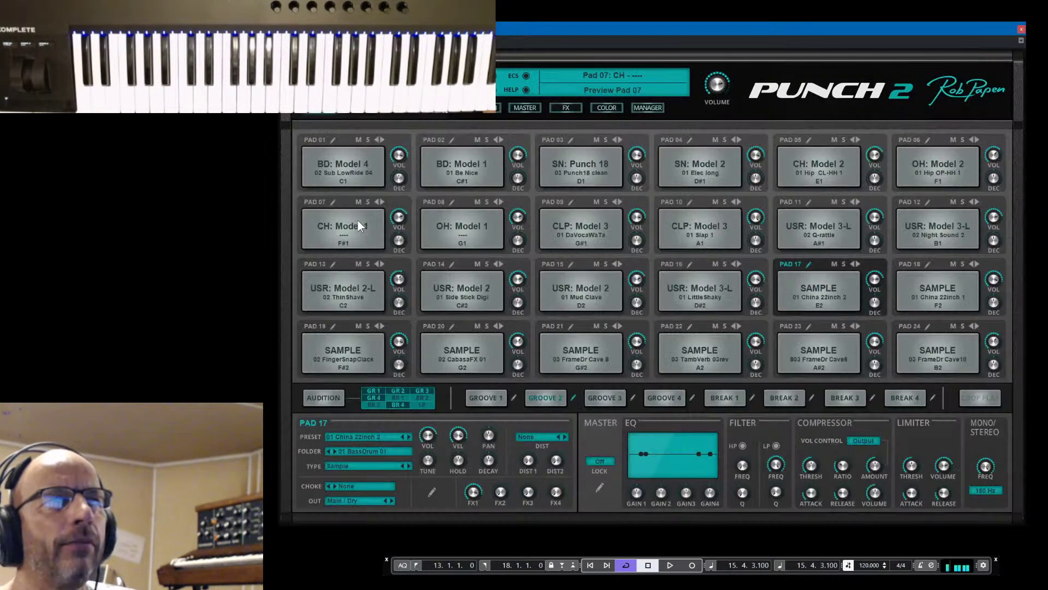
{"action": "left_click", "coordinate": [487, 109]}
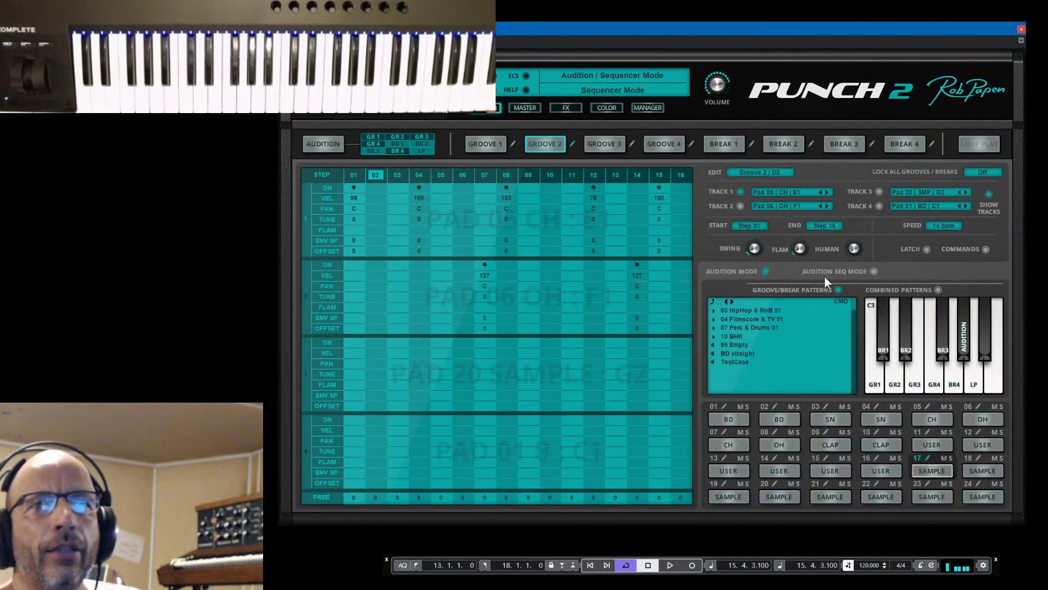
{"action": "left_click", "coordinate": [986, 249]}
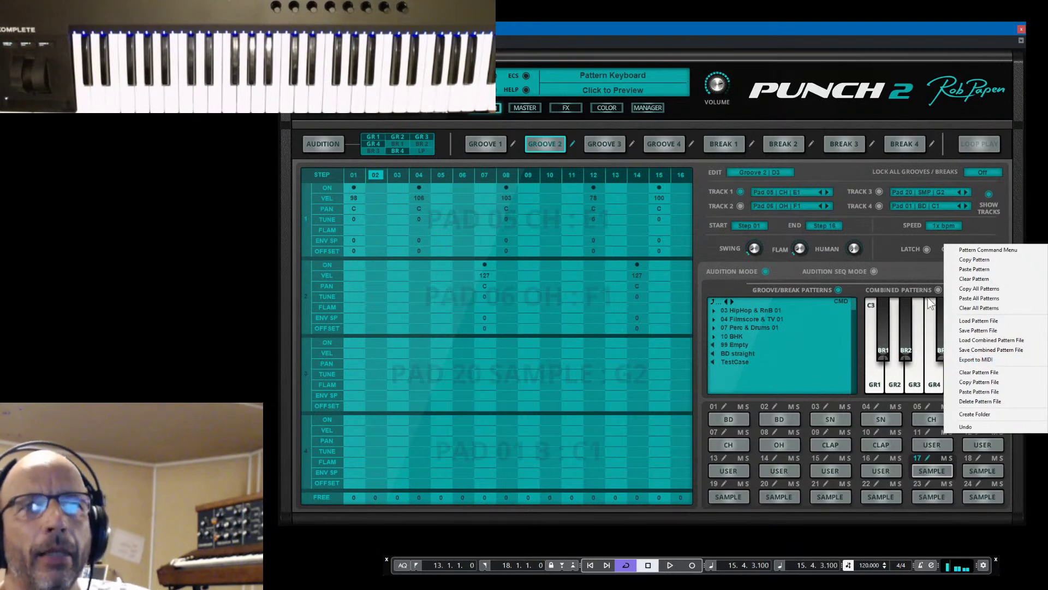
{"action": "left_click", "coordinate": [891, 247]}
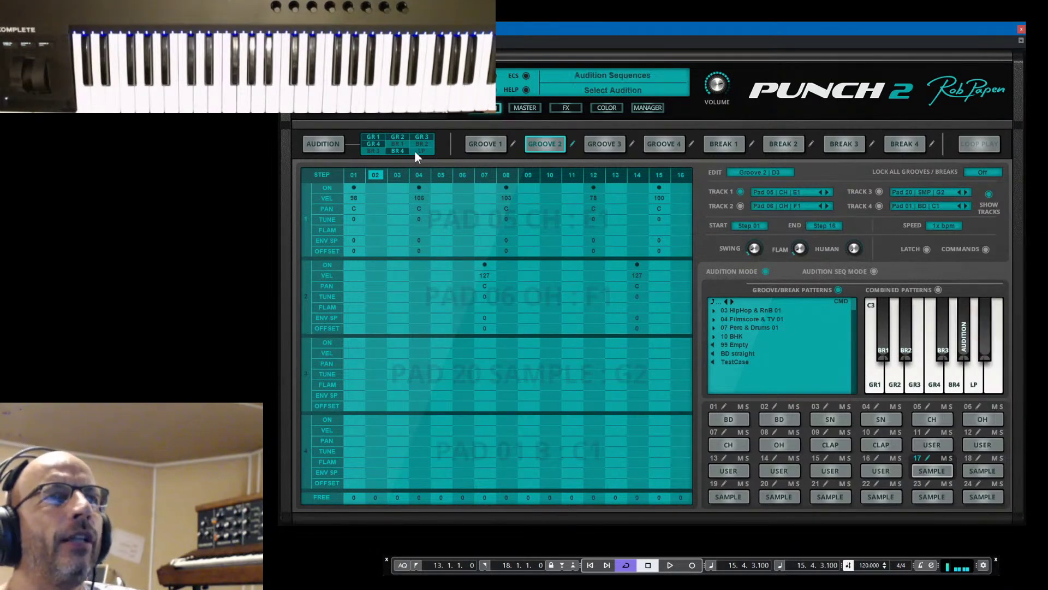